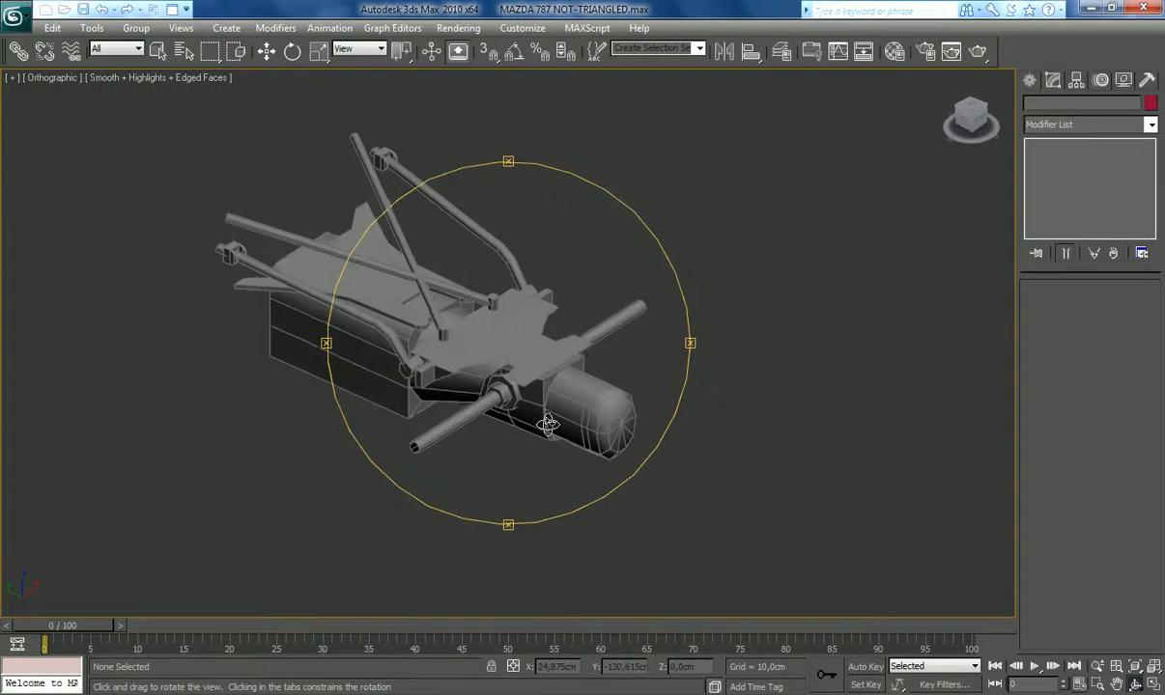
Step: Select the ten polygons forming the rounded end cap of the ENGINE BLOCK's cylinder
click(158, 52)
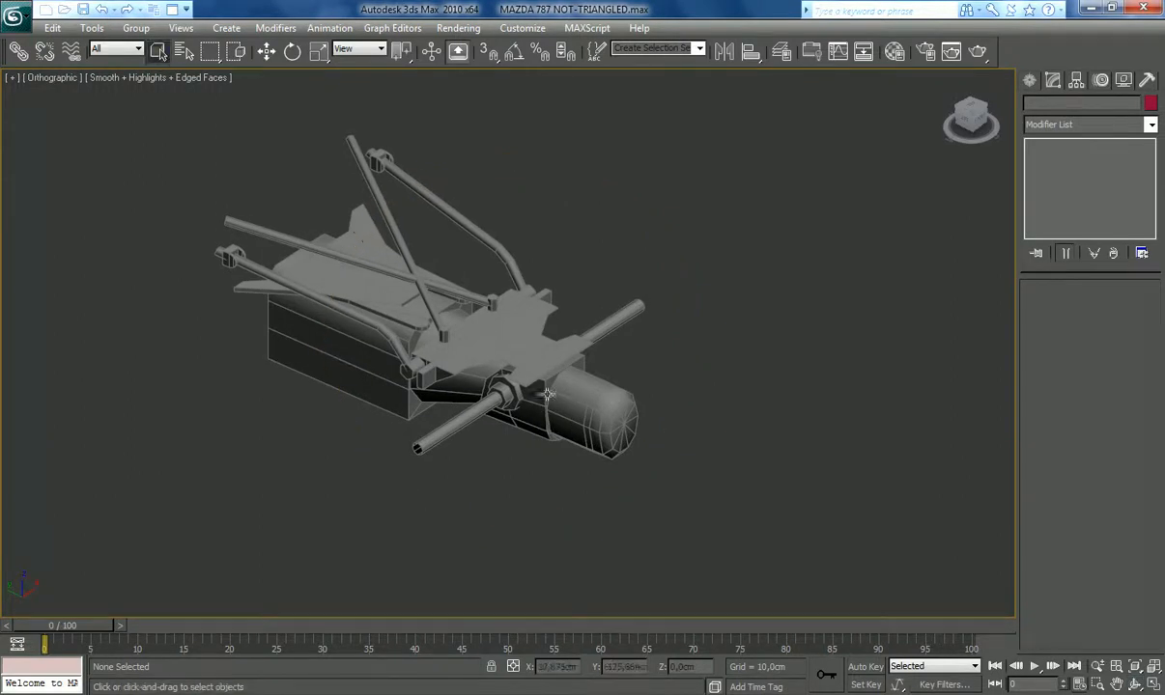
click(521, 396)
scroll(521, 396, up, 5)
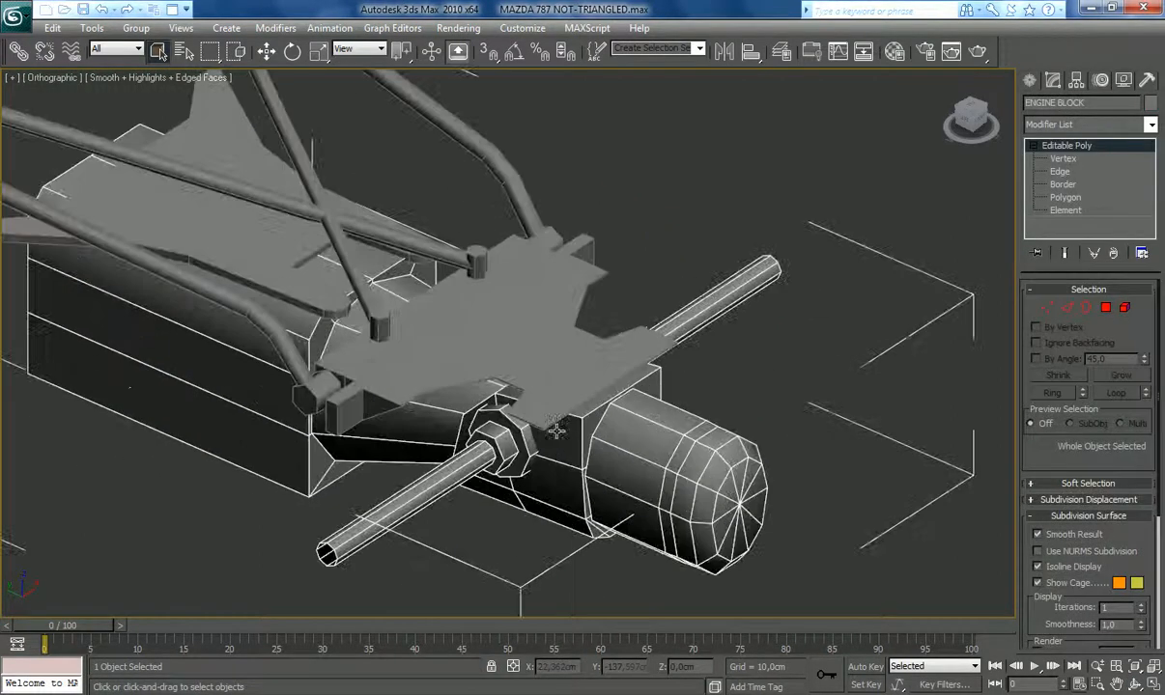
click(1106, 307)
click(730, 519)
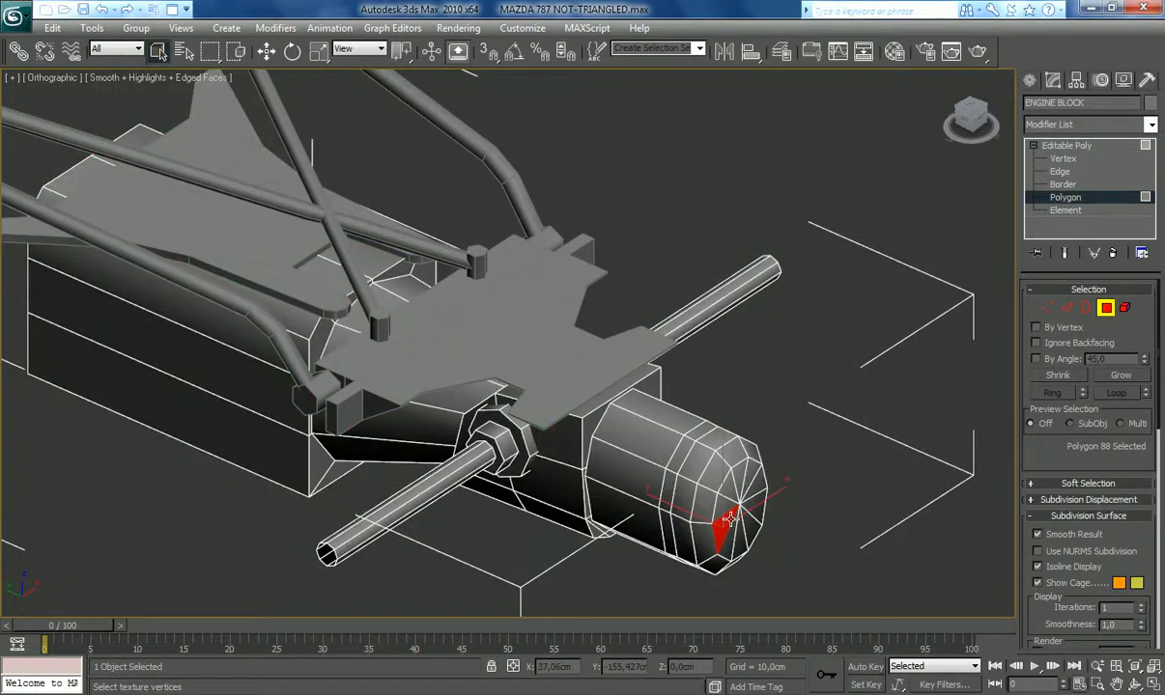
ctrl+click(726, 542)
ctrl+click(738, 540)
ctrl+click(746, 525)
ctrl+click(752, 497)
ctrl+click(748, 481)
ctrl+click(740, 476)
ctrl+click(733, 482)
ctrl+click(727, 495)
ctrl+click(725, 508)
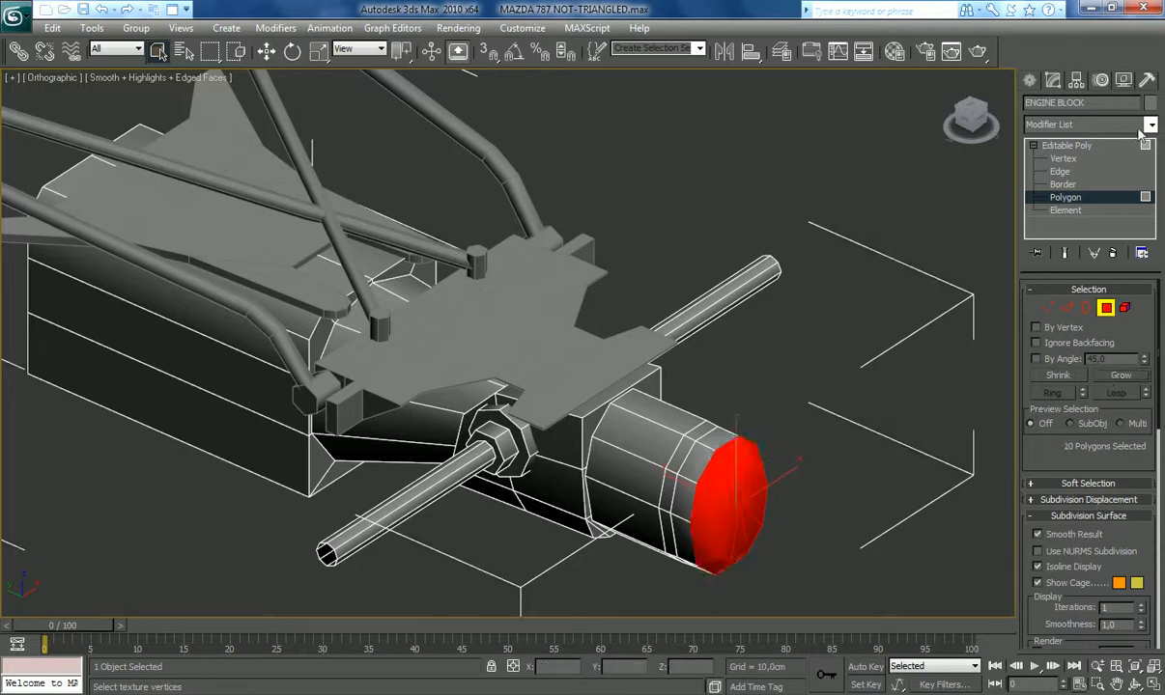
Step: Apply a planar UVW Map to the selected end-cap polygons with length and width of 100 cm
click(1150, 124)
drag(1157, 190, 1157, 493)
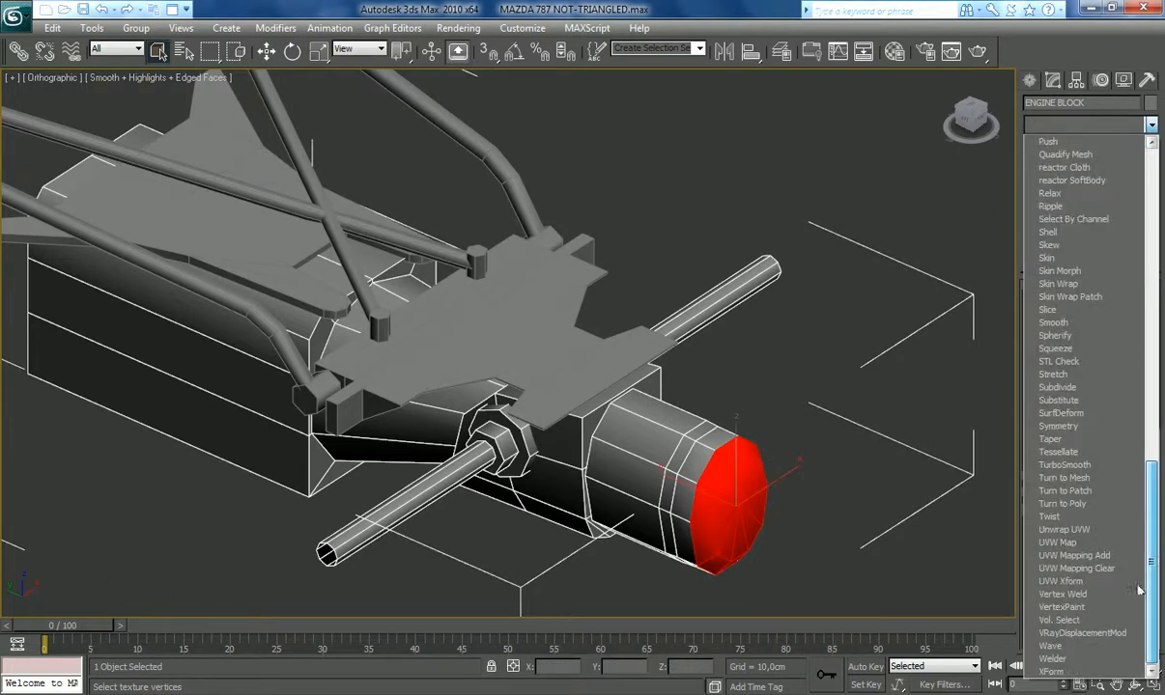
click(1099, 542)
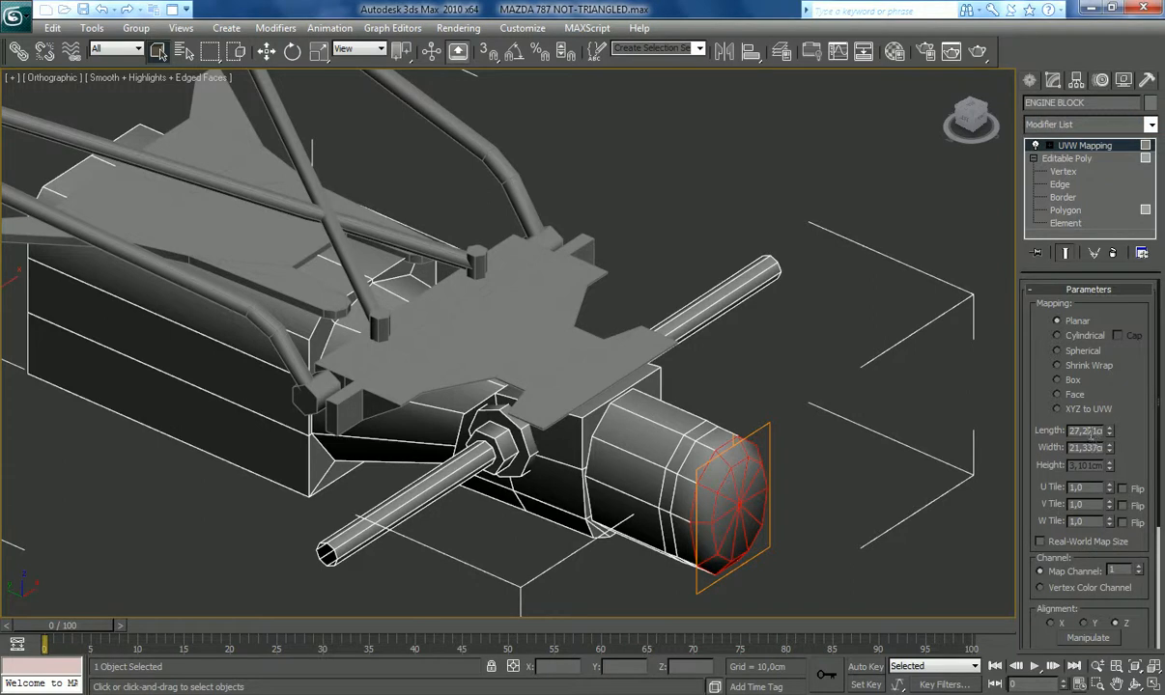
text(100)
key(Tab)
text(100)
key(Return)
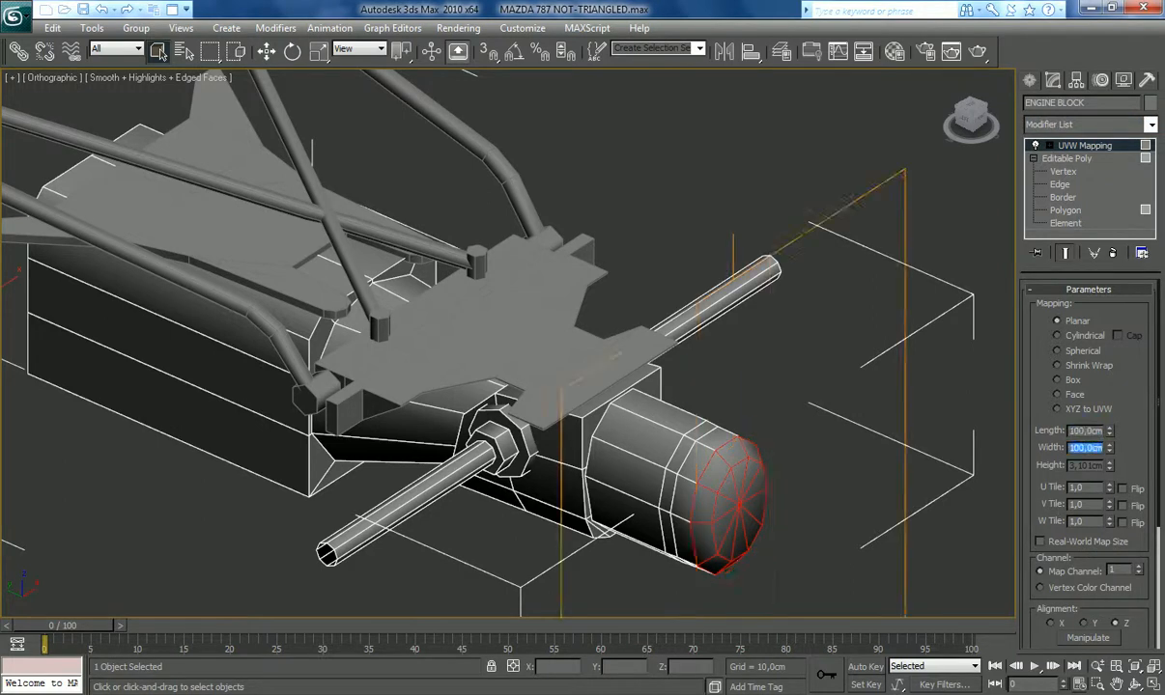
Step: Collapse the UVW mapping into the Editable Poly and assign material ID 6 to the end-cap polygons
right_click(1078, 145)
click(985, 289)
click(1080, 517)
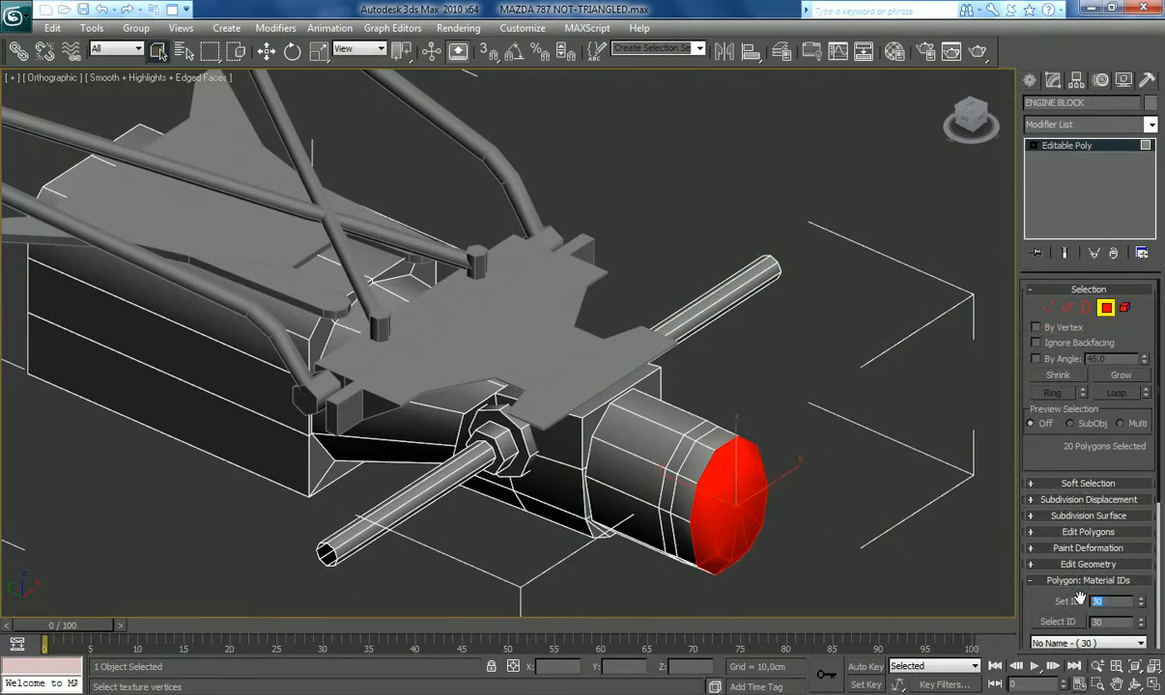
text(6)
key(Return)
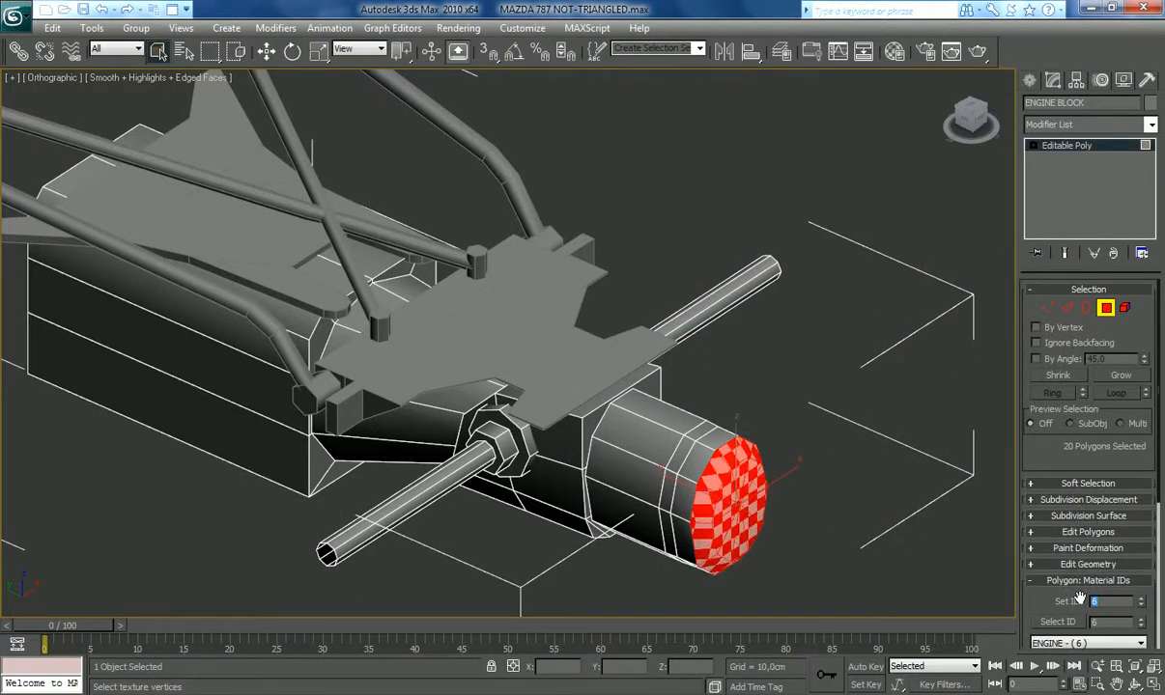
Step: Select the end-facing polygons of the axle housing surrounding the base of the cylinder
click(586, 442)
ctrl+click(587, 510)
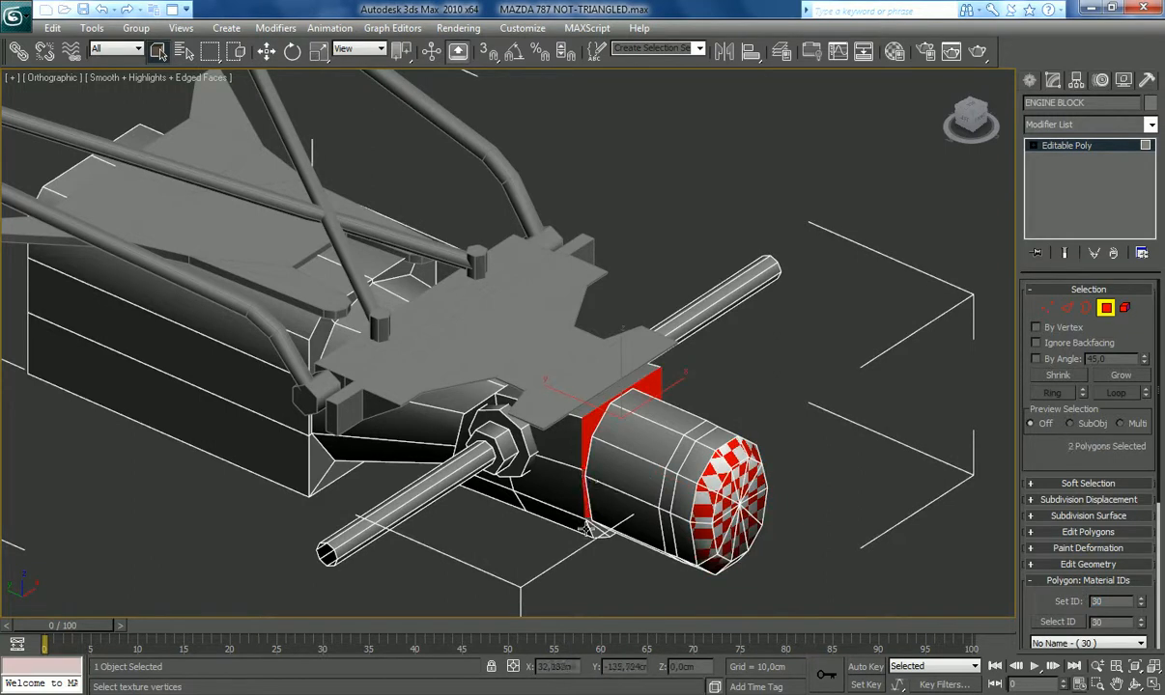
ctrl+click(606, 535)
drag(974, 119, 268, 316)
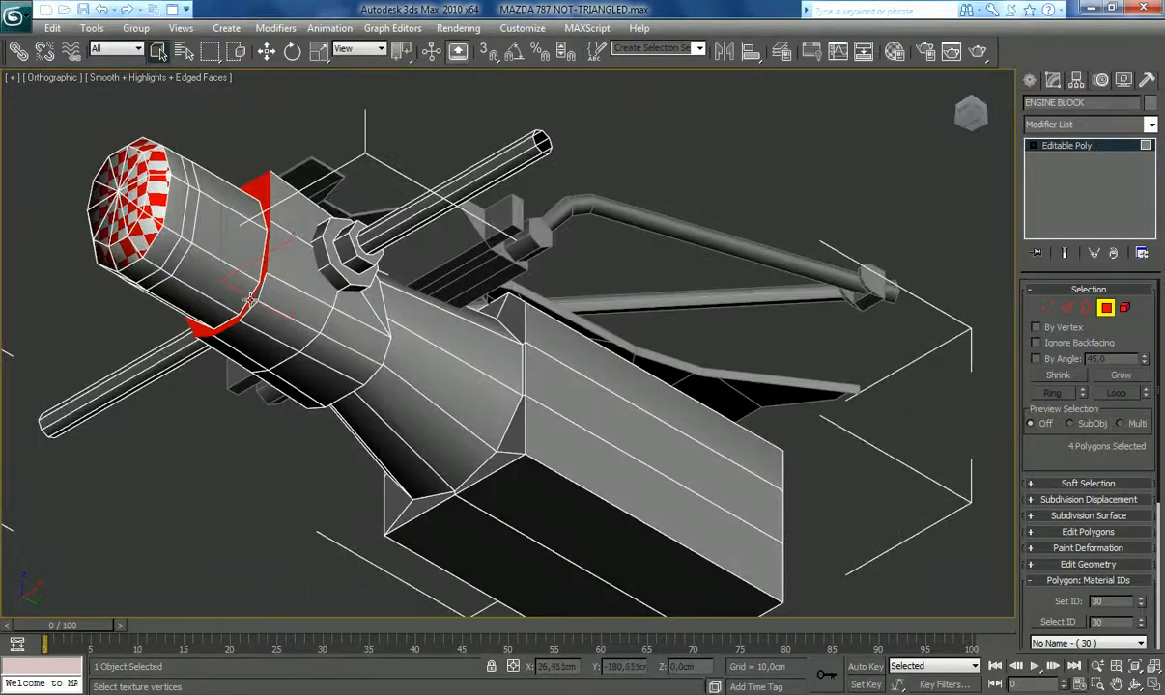
Step: Add to the selection the end-facing polygons of the rectangular block all around the tapered section
ctrl+click(392, 500)
ctrl+click(416, 505)
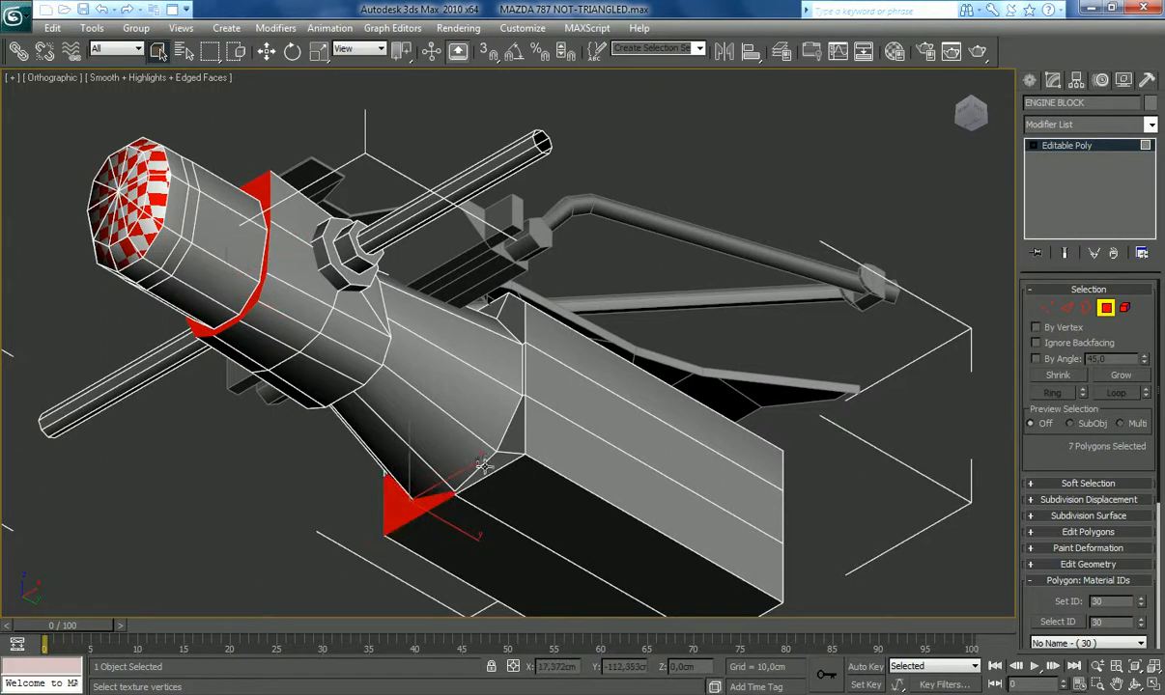
ctrl+click(498, 458)
ctrl+click(514, 420)
ctrl+click(523, 376)
ctrl+click(520, 330)
ctrl+click(507, 307)
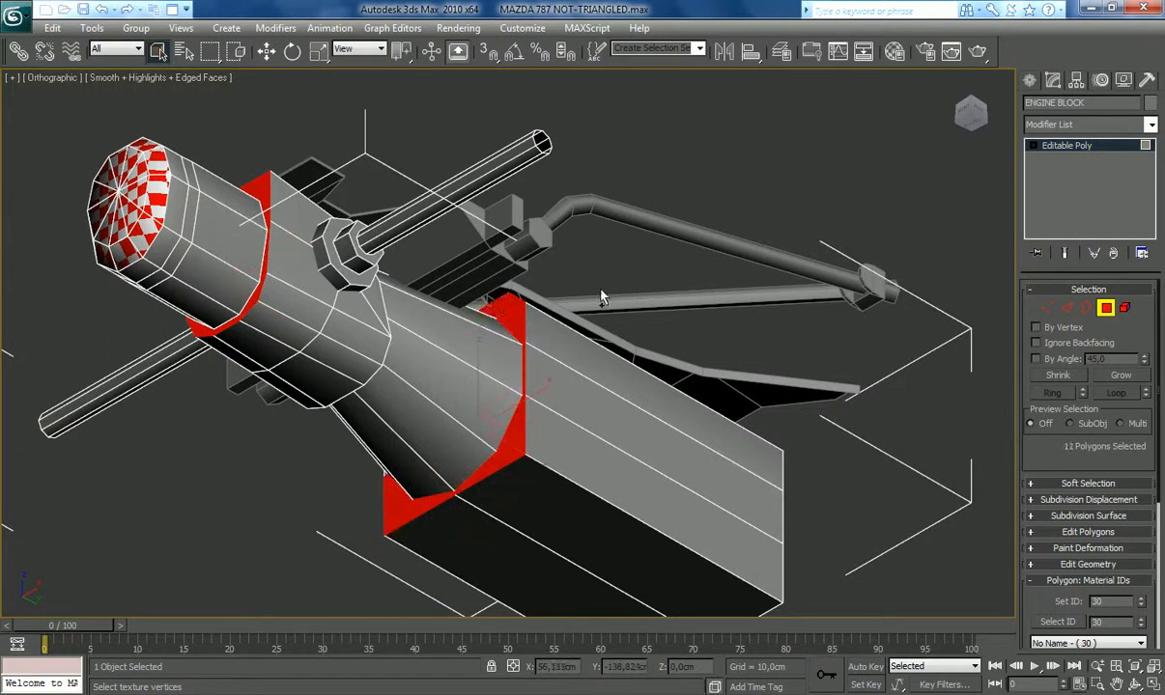
drag(957, 110, 966, 111)
alt+middle_drag(341, 355, 335, 311)
ctrl+click(354, 299)
ctrl+click(322, 332)
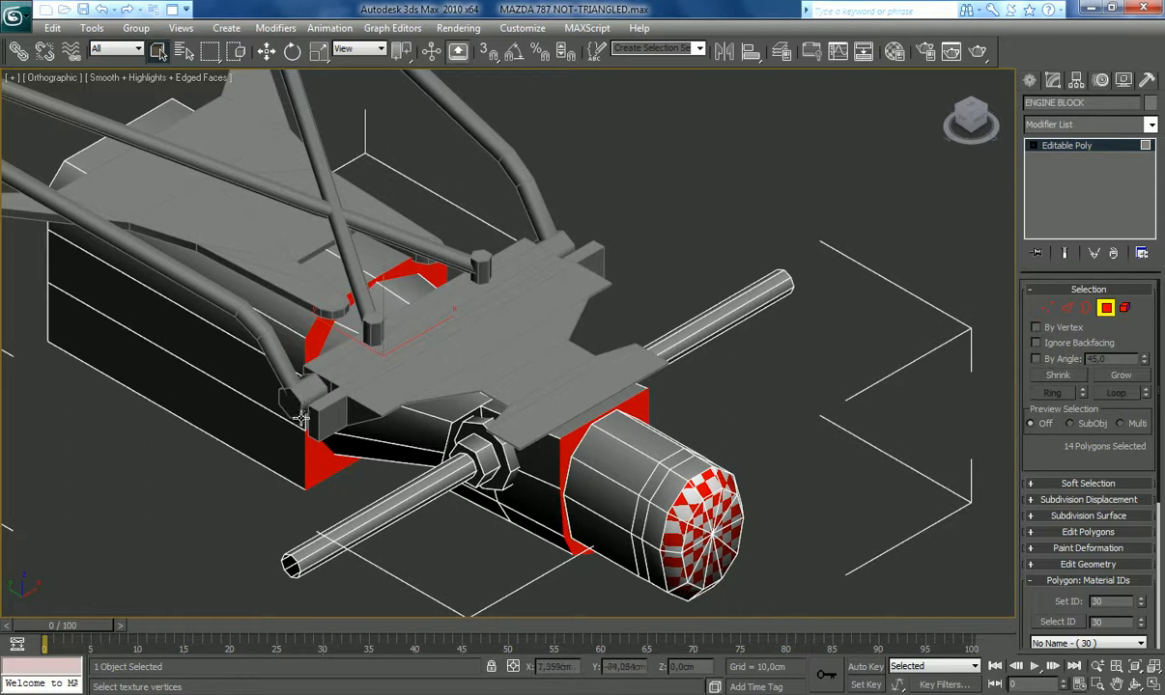
Step: Apply a planar UVW Map to the selected end-facing polygons with length and width of 100 cm
click(1086, 123)
drag(1155, 179, 1157, 521)
click(1118, 544)
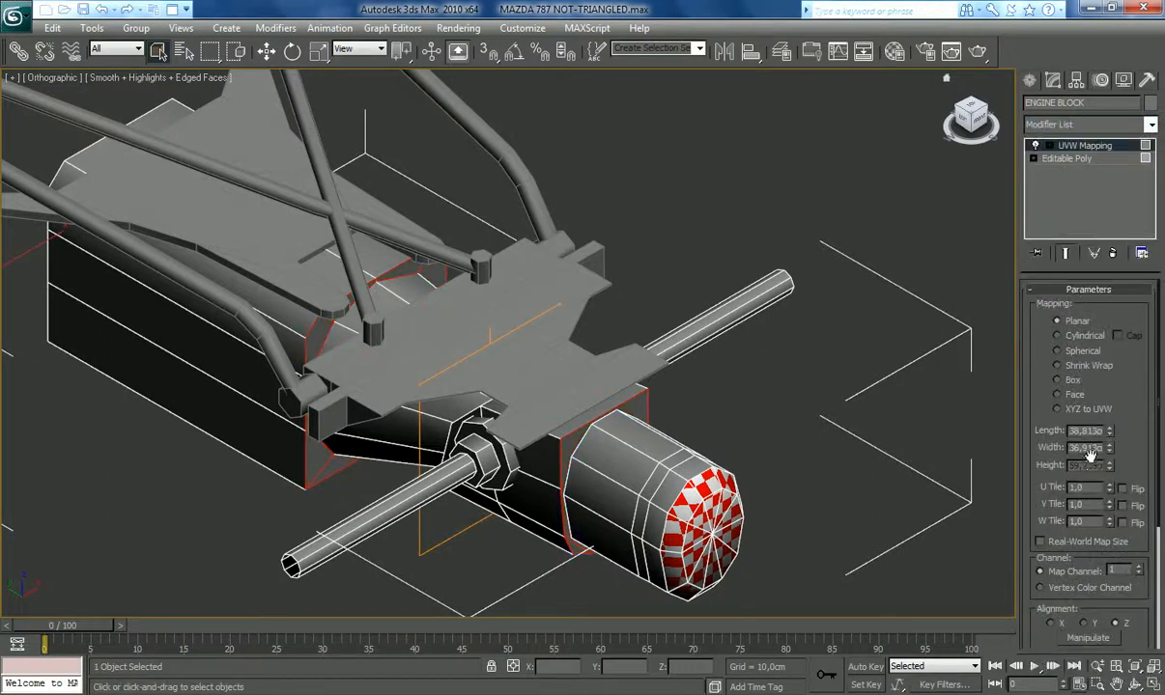
text(100)
key(Tab)
text(100)
key(Return)
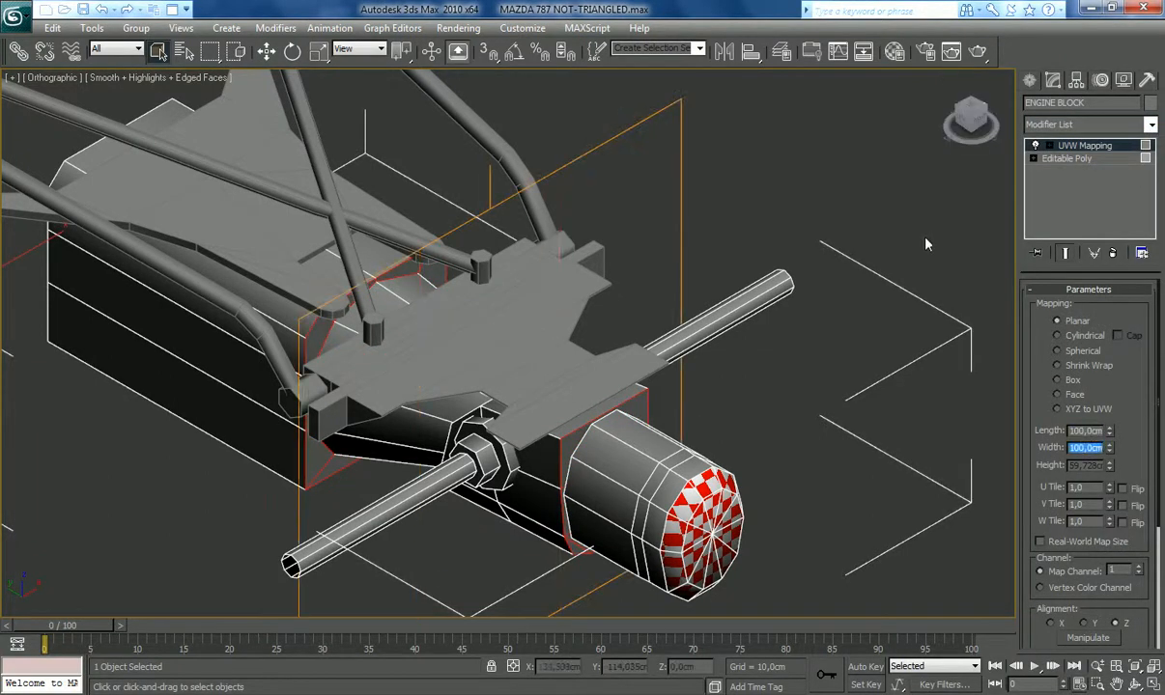
Step: Collapse the UVW mapping and assign material ID 6 to the selected end-facing polygons
right_click(1091, 144)
click(1031, 297)
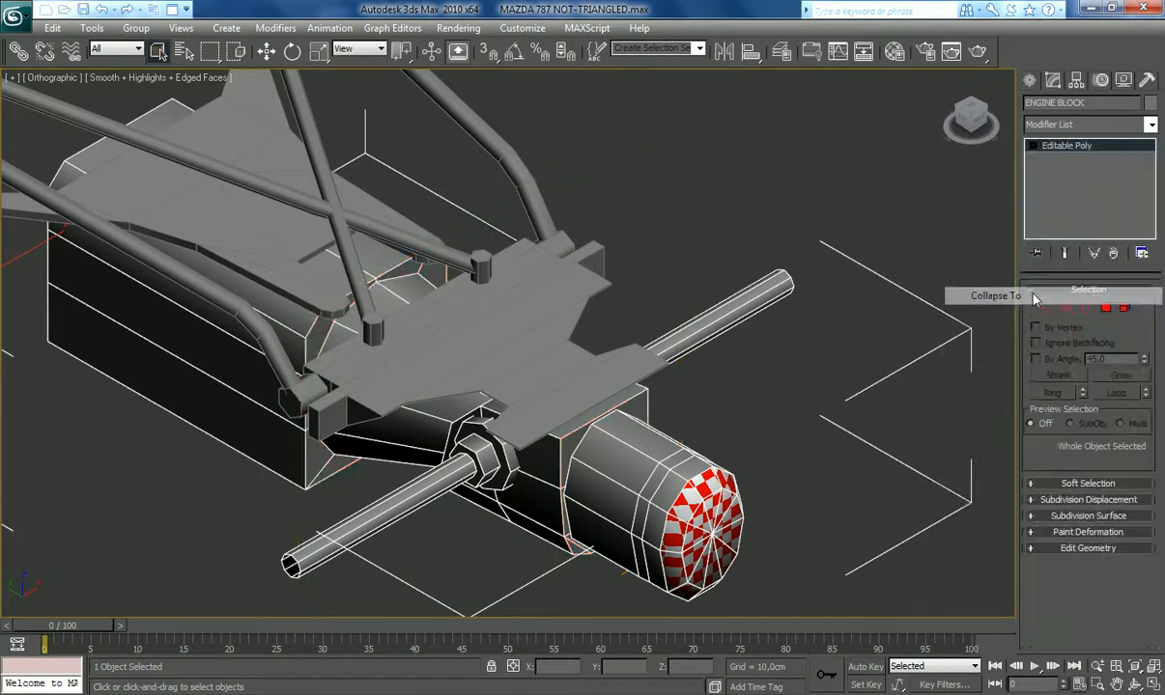
click(1105, 307)
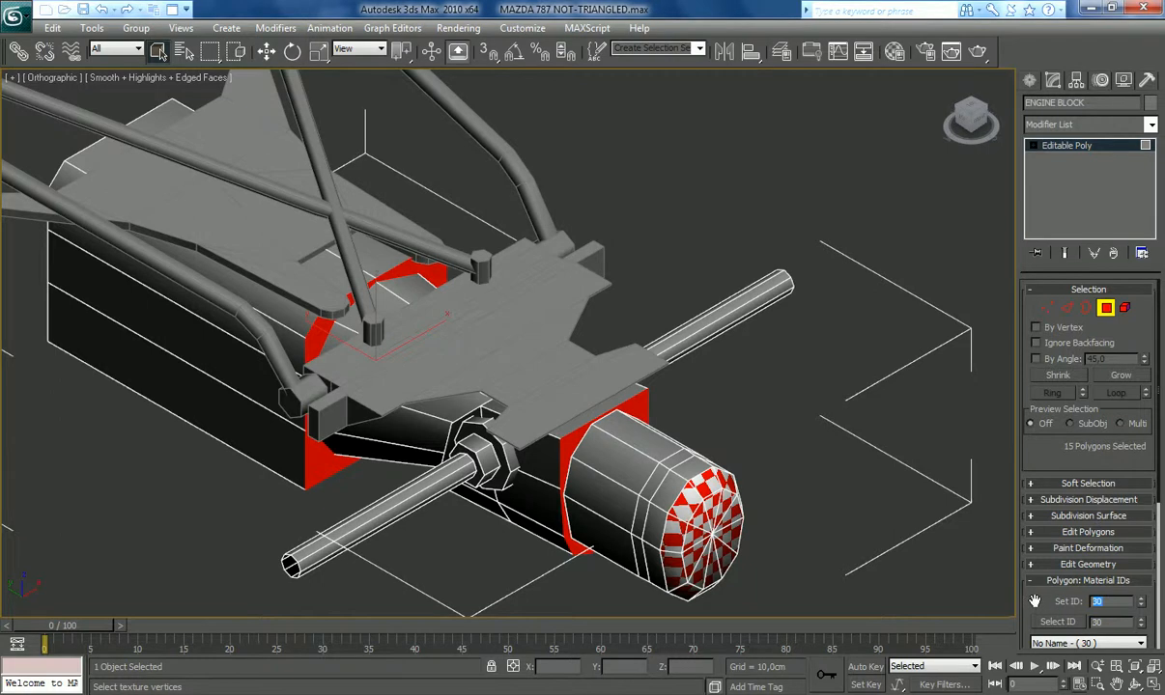
key(Return)
Step: Select all polygons with material ID 30, excluding the tapered section, the cylinder and the axle rods
click(261, 300)
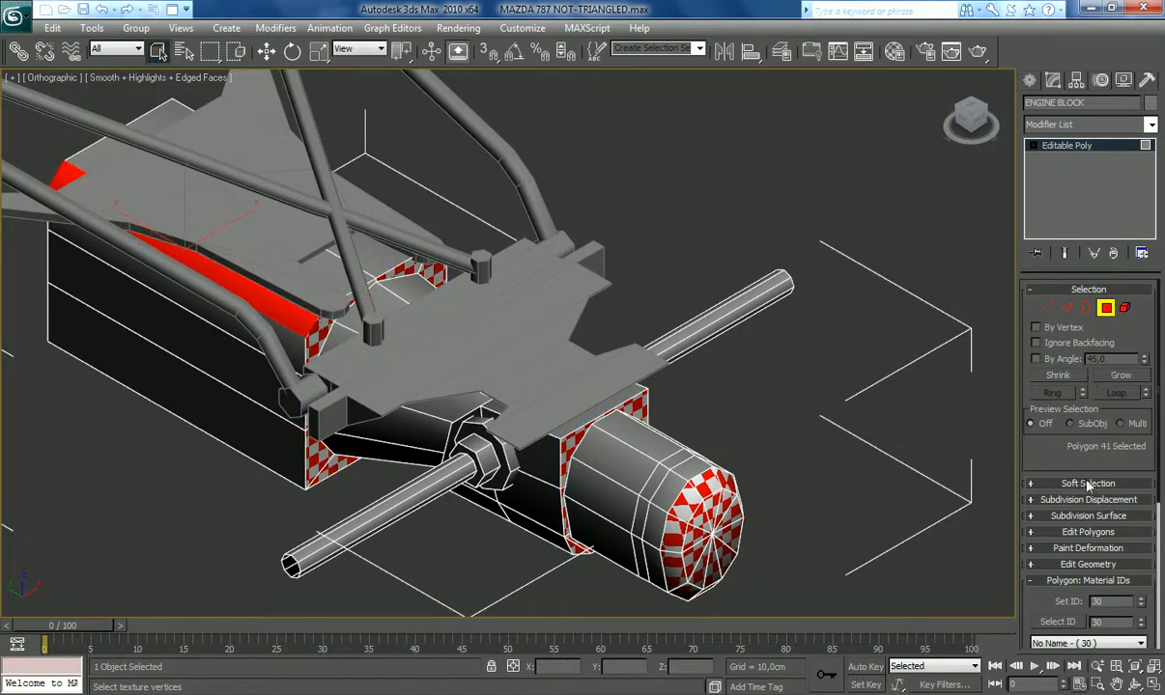
click(1070, 624)
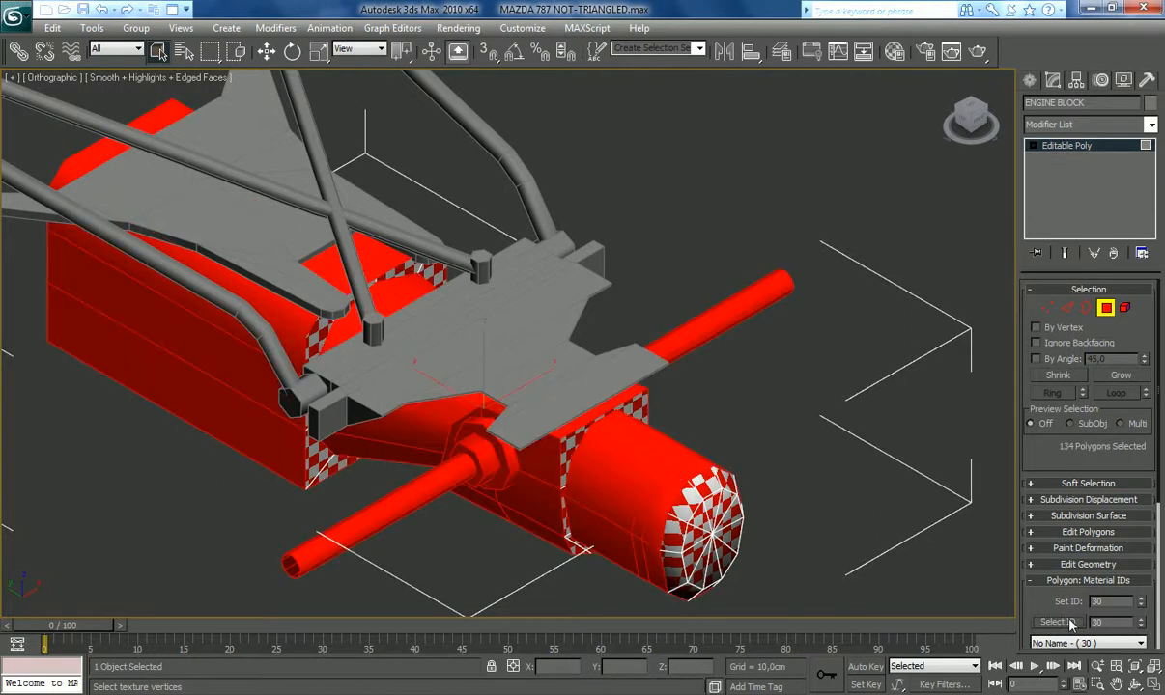
click(971, 114)
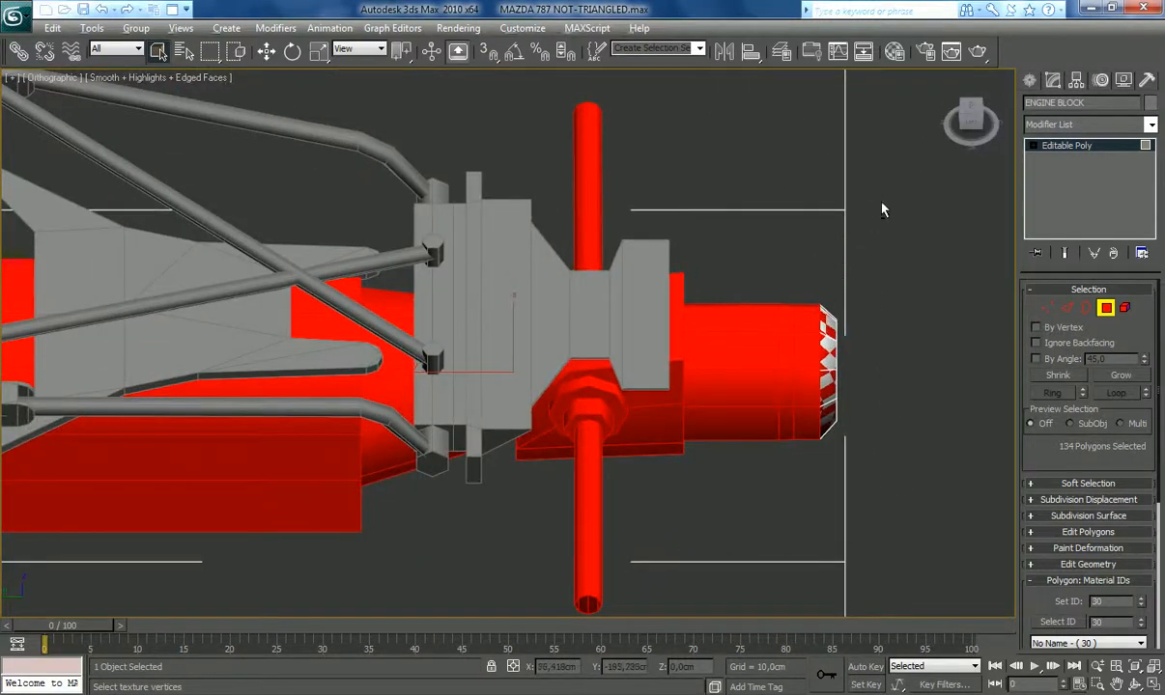
alt+drag(445, 209, 471, 509)
alt+drag(879, 218, 700, 536)
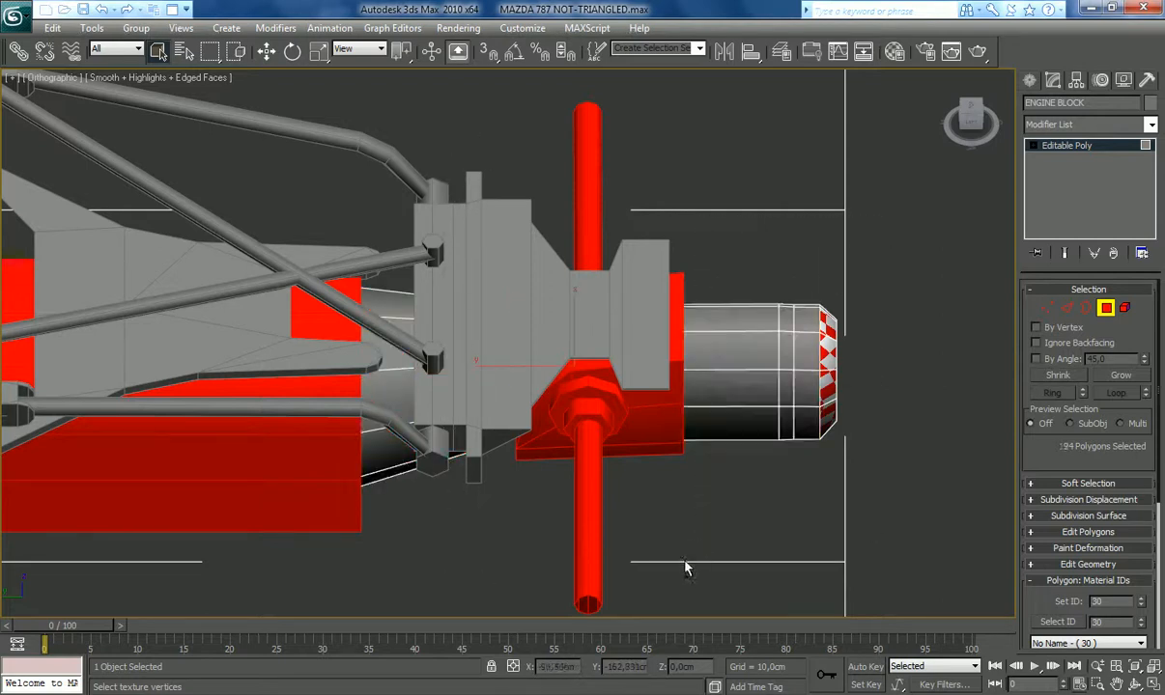
alt+drag(621, 522, 499, 543)
alt+drag(618, 98, 517, 150)
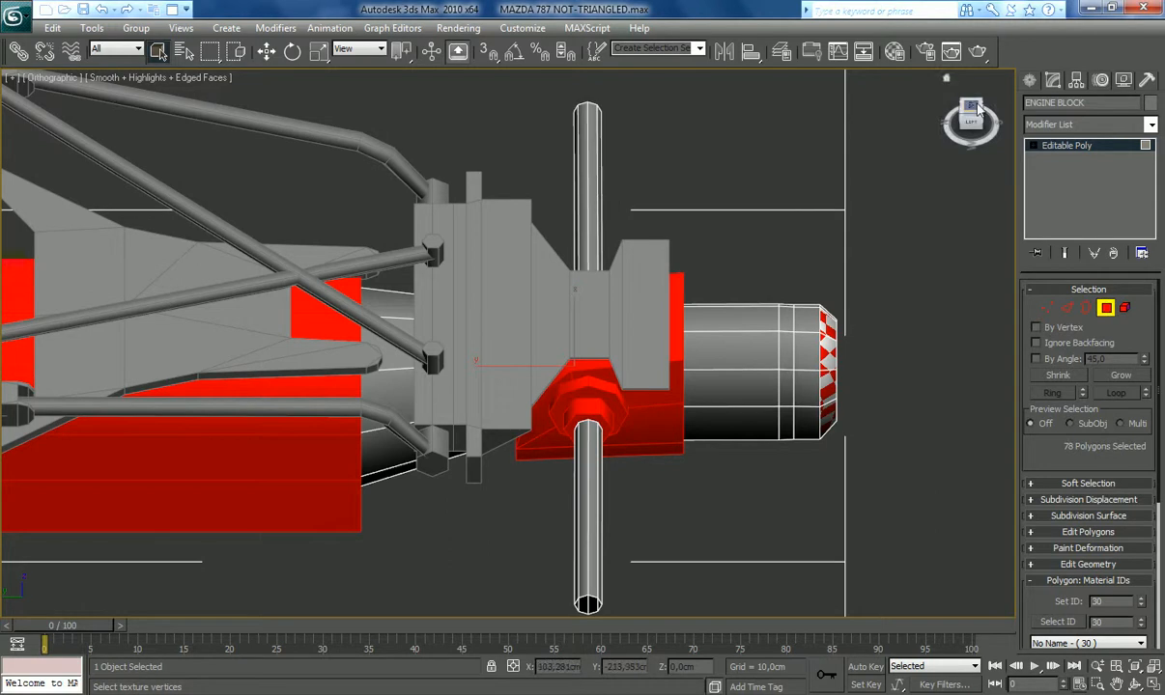
Step: Remove the axle nut and collar elements on both sides from the selection
click(935, 122)
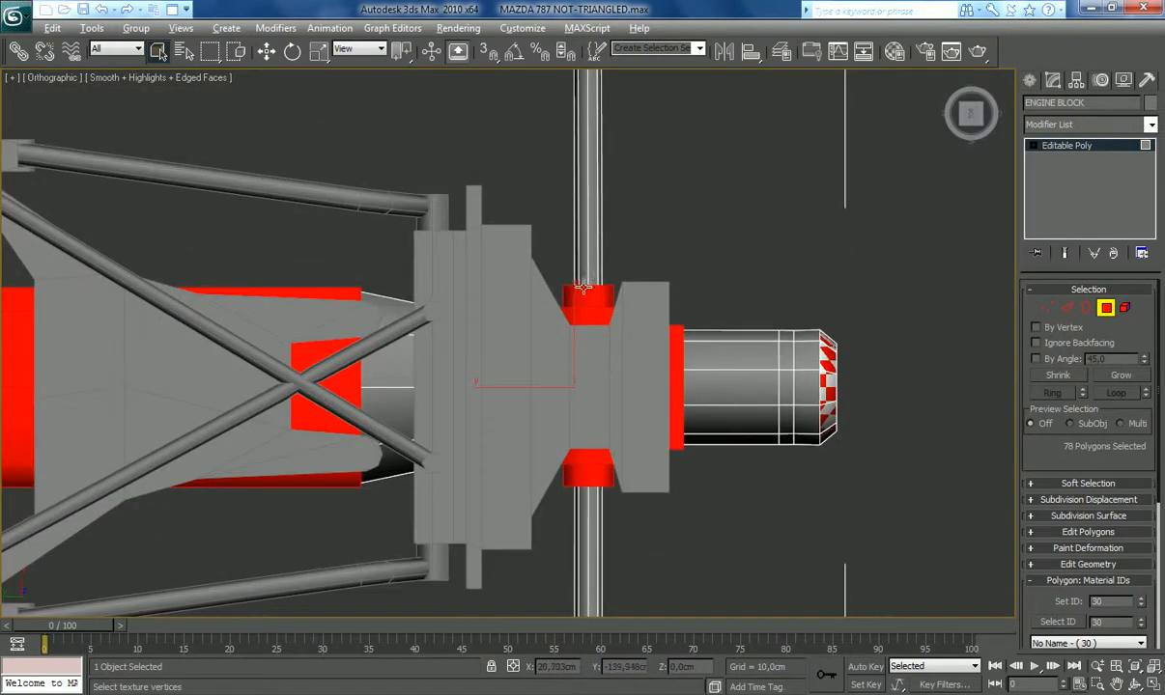
click(1125, 309)
alt+click(595, 290)
alt+click(590, 314)
alt+click(570, 457)
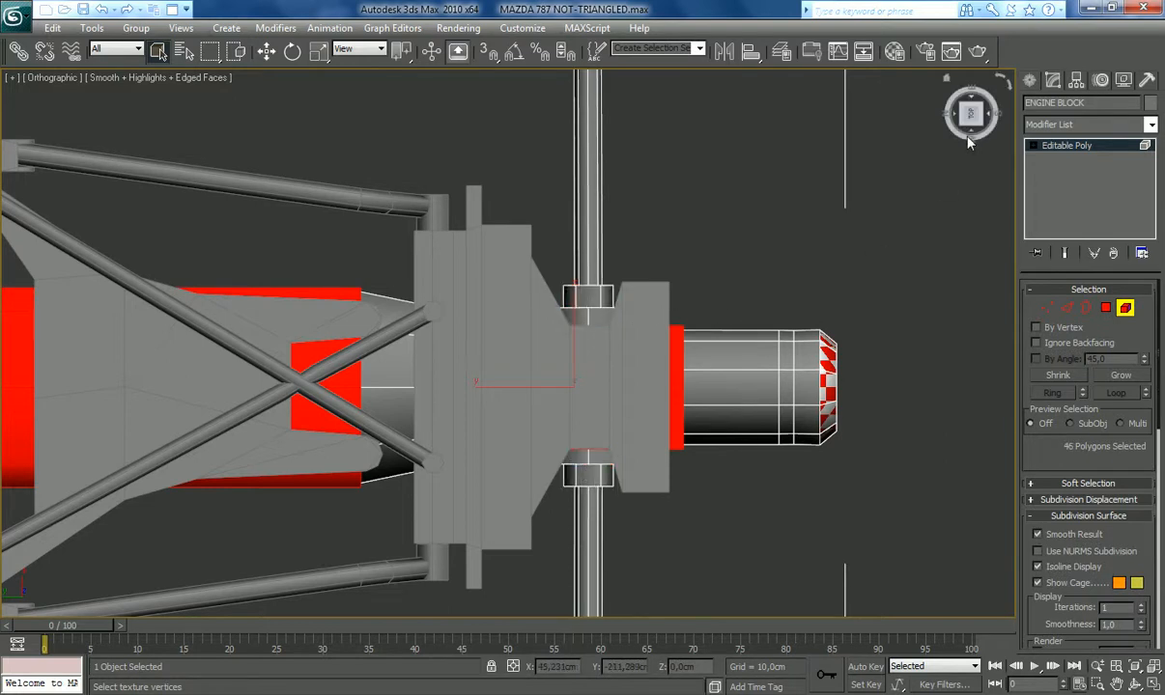
Step: Deselect the side polygons of the axle housing, working at polygon level in the left view
click(979, 132)
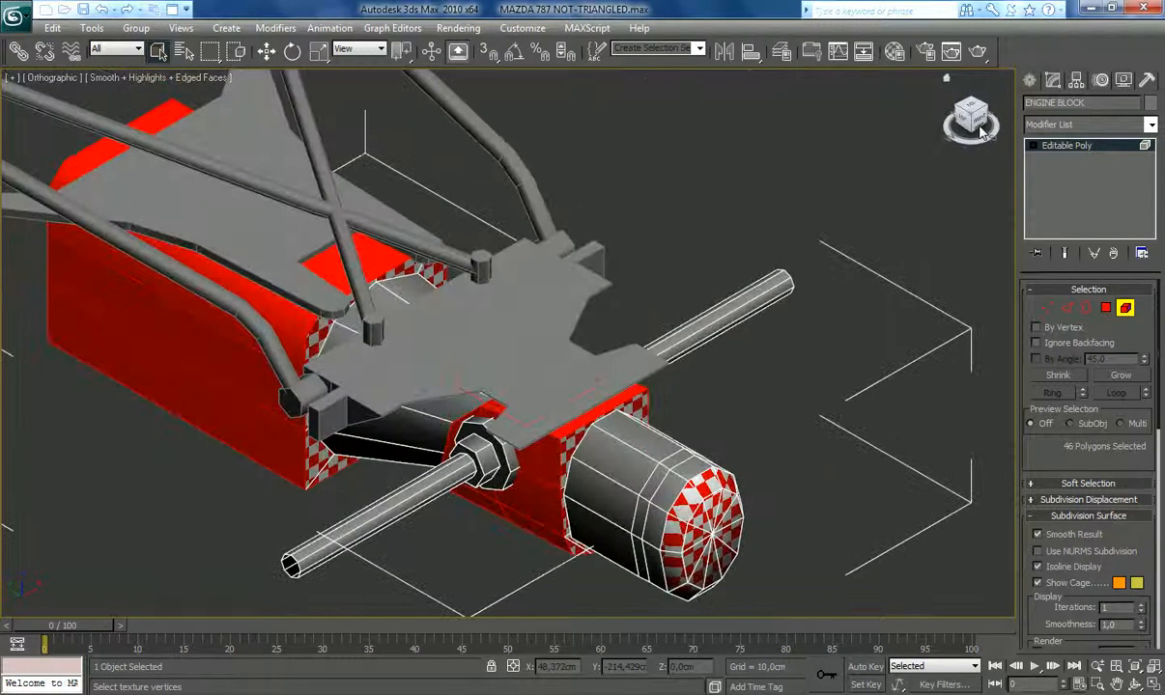
click(959, 118)
click(1107, 309)
alt+drag(814, 480, 544, 332)
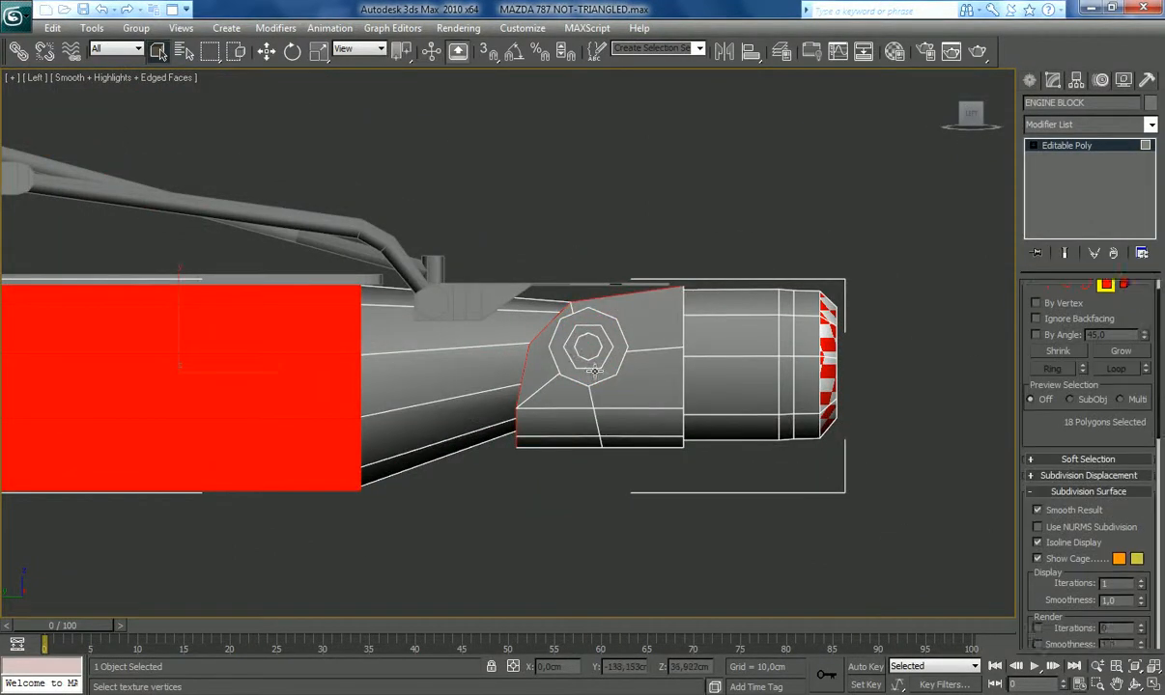
Step: Apply a planar UVW Map of 100 by 100 cm to the selected block and housing polygons, aligned to Y
click(1089, 124)
scroll(1100, 435, down, 15)
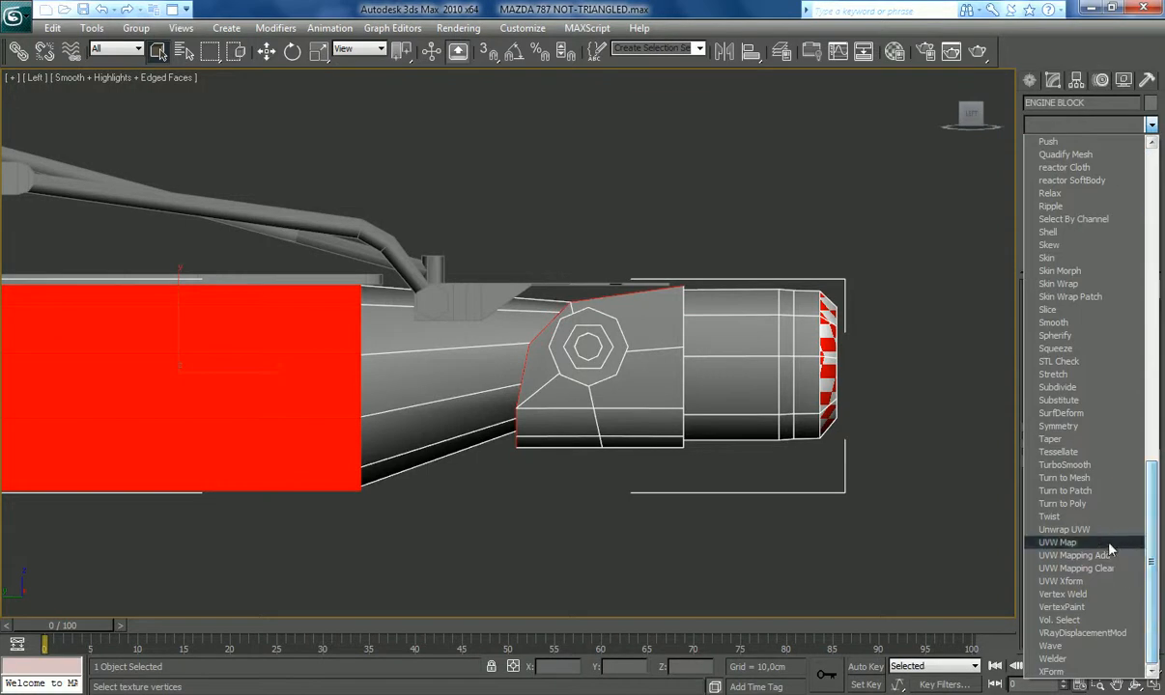
click(1110, 545)
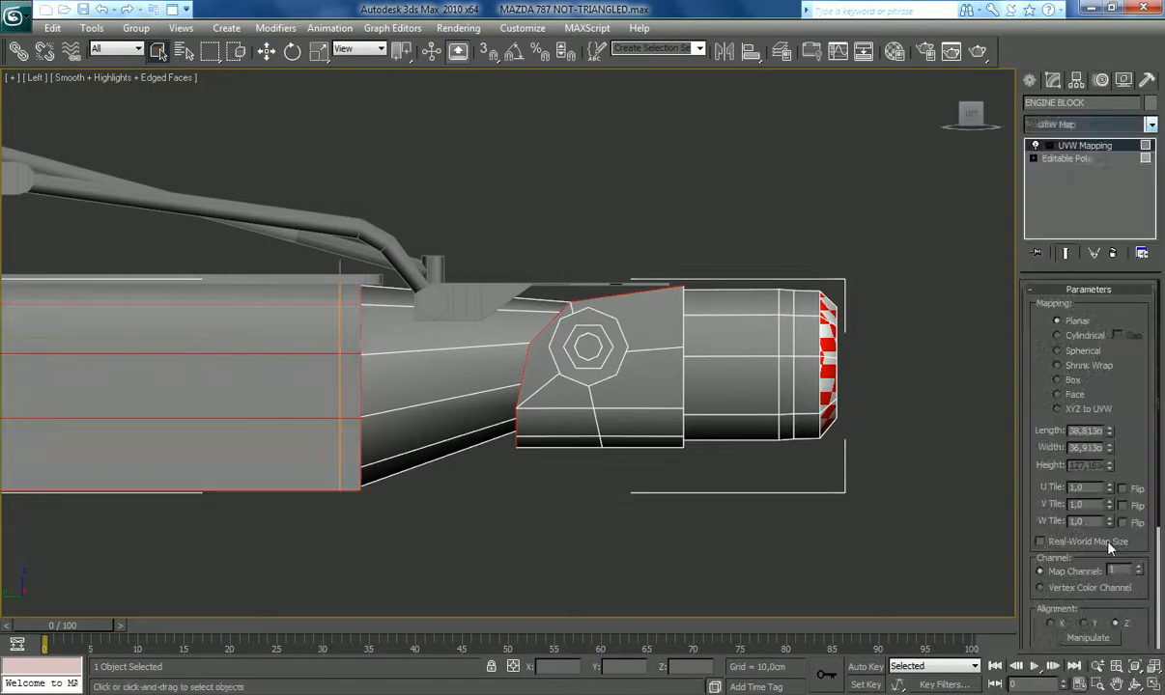
double_click(1080, 431)
text(100)
key(Tab)
text(100)
key(Return)
click(1082, 624)
Step: Collapse the UVW mapping and assign material ID 6 to the selected block and housing polygons
right_click(1116, 147)
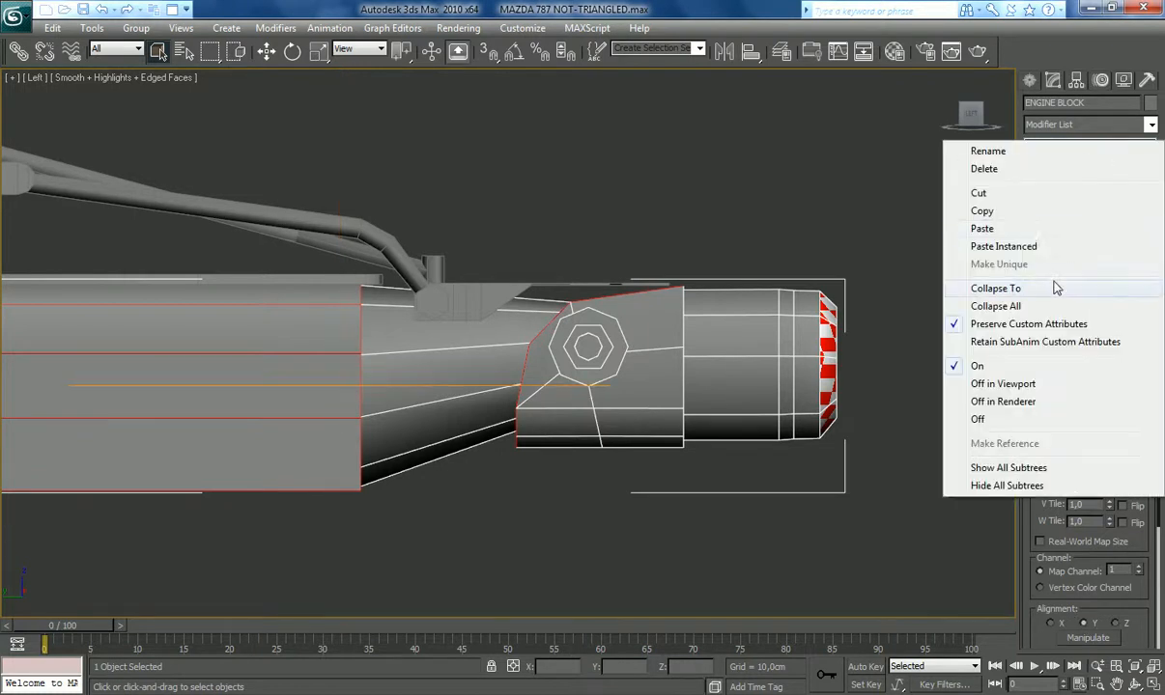
click(1048, 287)
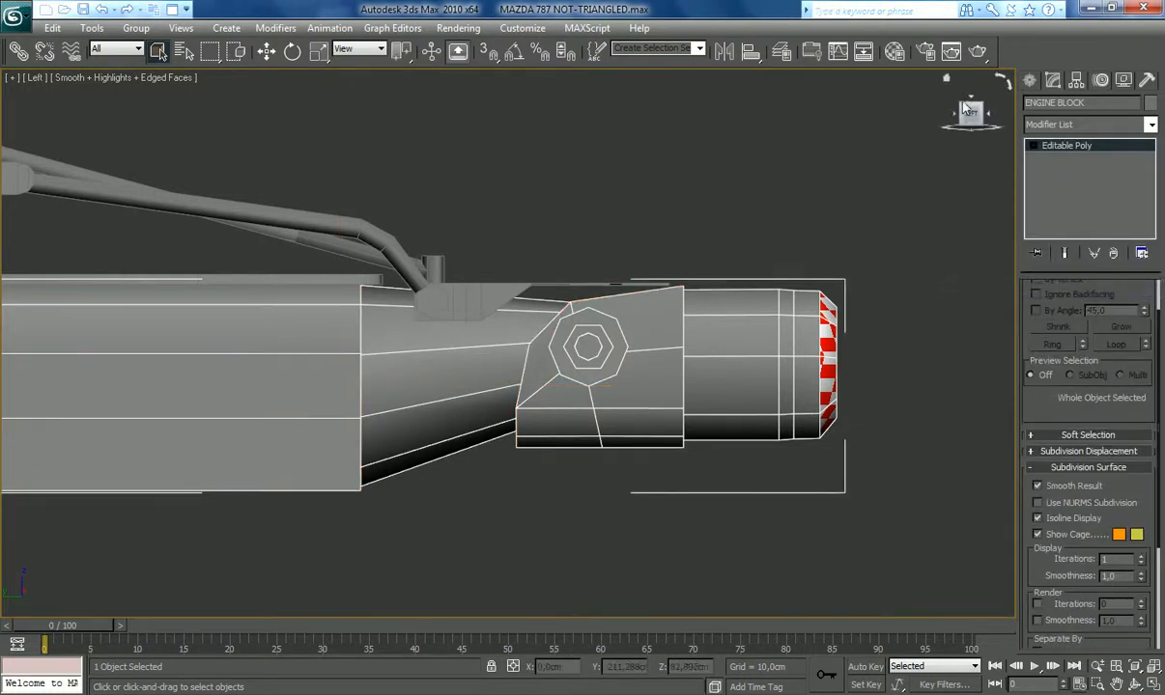
click(964, 106)
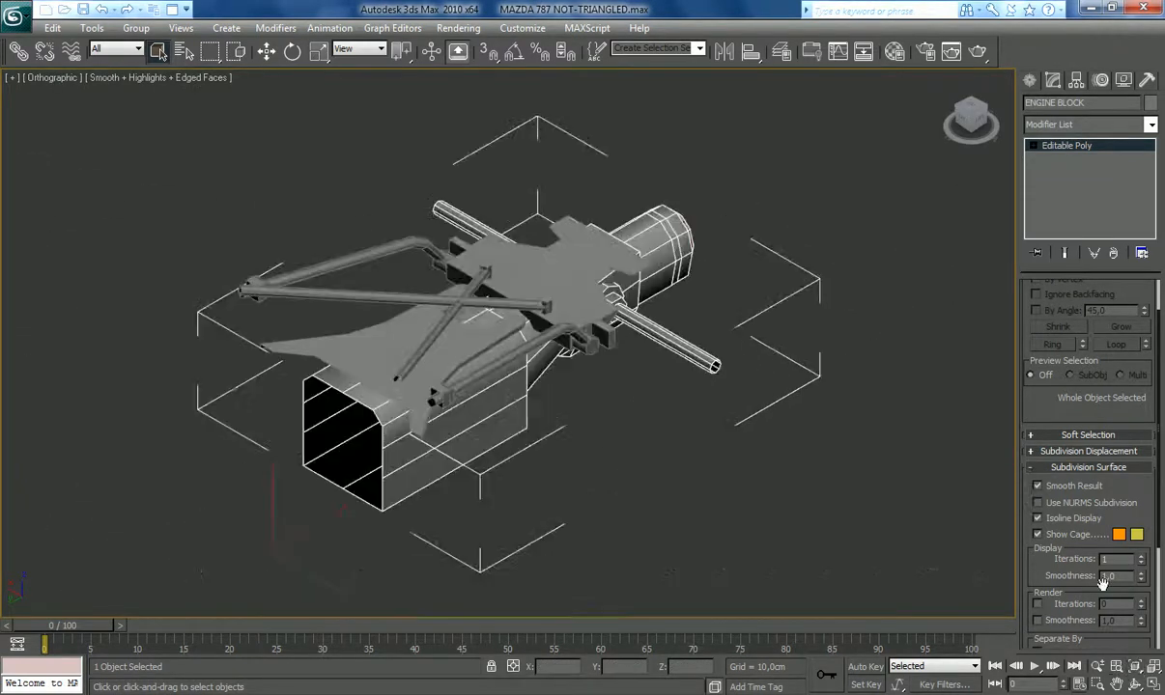
scroll(1128, 437, up, 2)
click(1106, 307)
click(1104, 518)
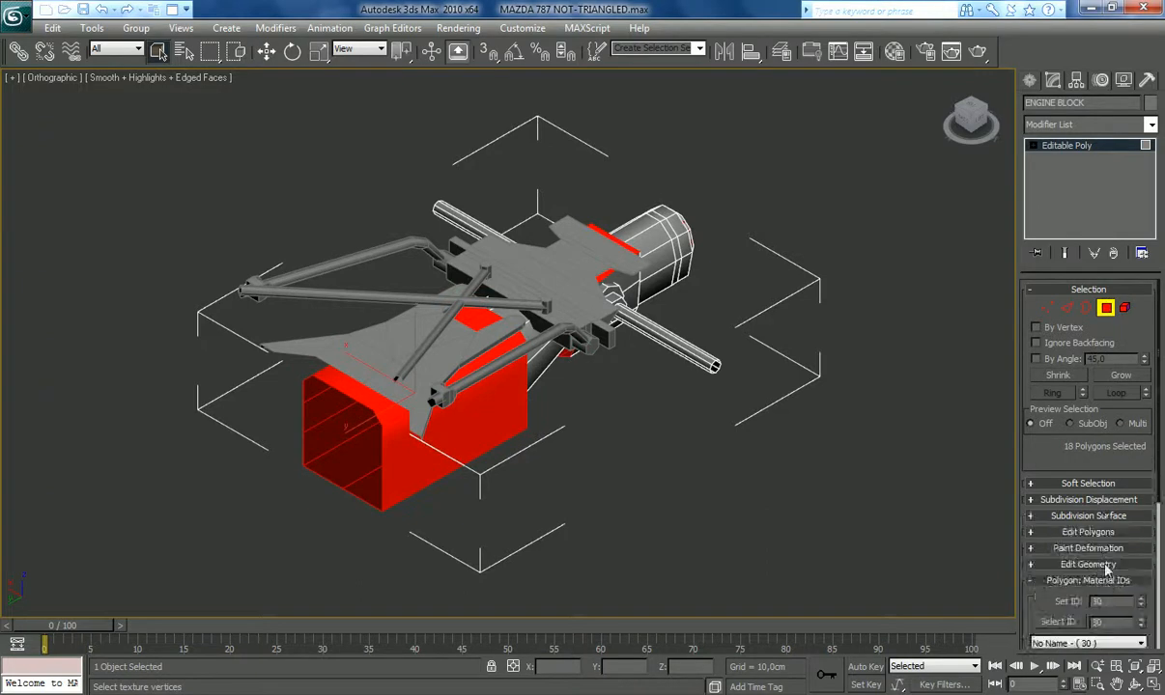
text(6)
key(Return)
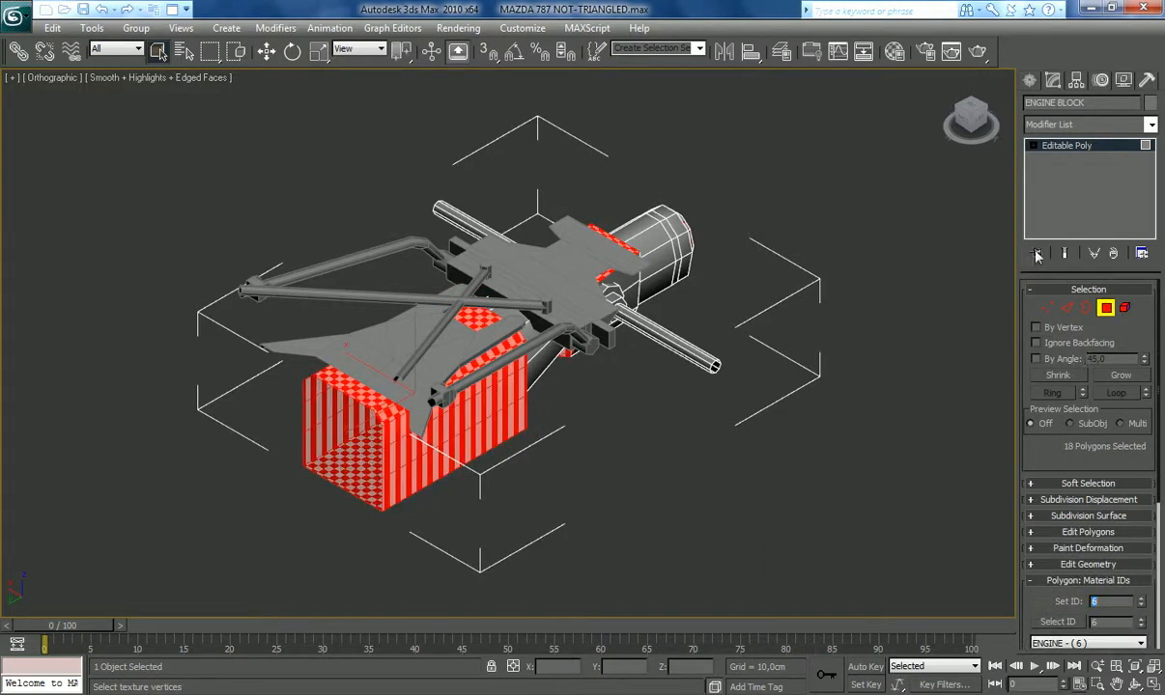
click(986, 114)
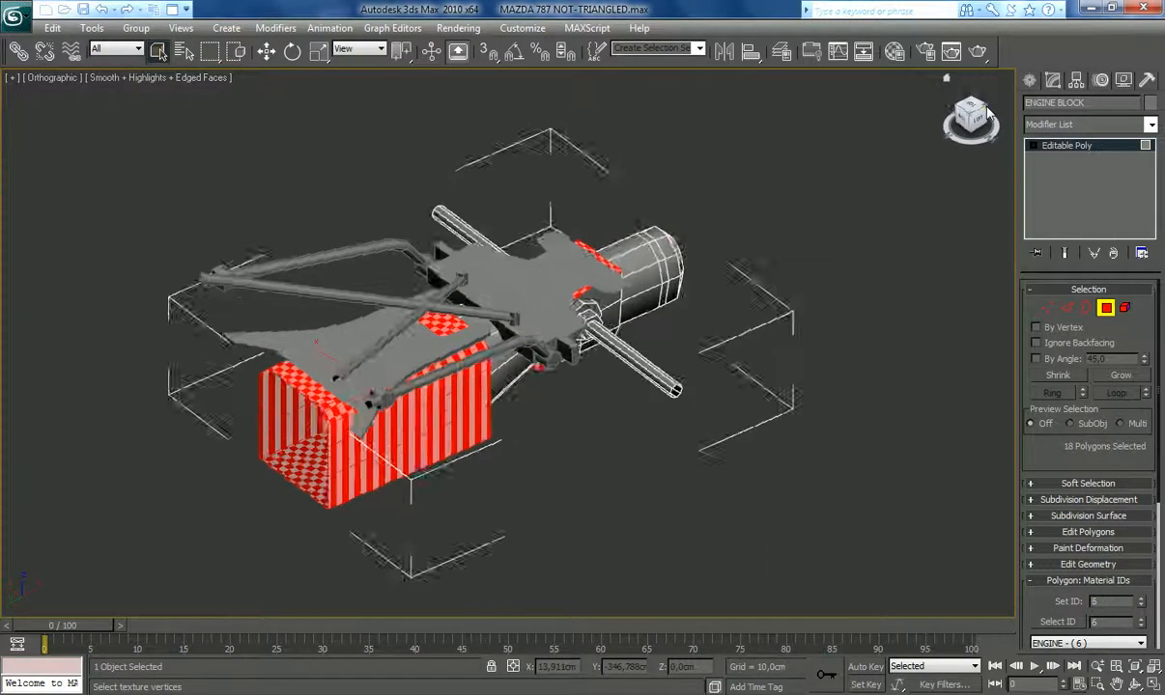
Step: Select all engine block polygons that still carry material ID 30, starting from the axle collar area
middle_drag(580, 367, 814, 387)
scroll(814, 387, up, 2)
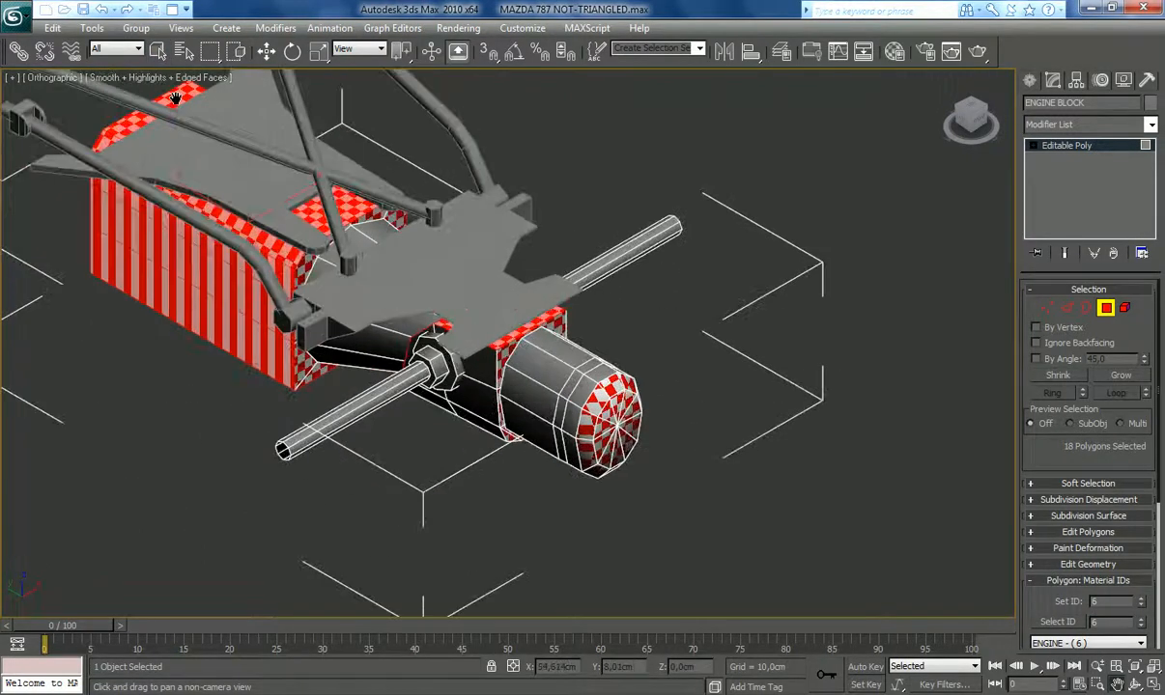
click(447, 379)
click(1059, 622)
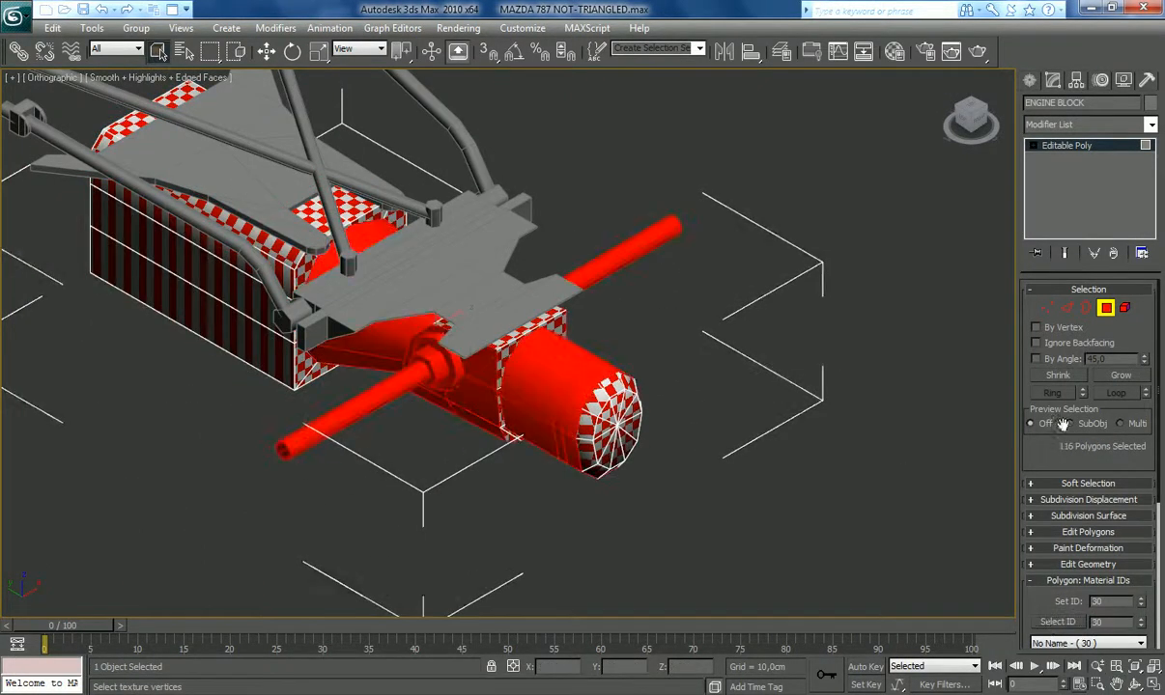
Step: At element level, remove the axle housing, nuts, collars and axle shafts on both sides from the selection
click(1124, 307)
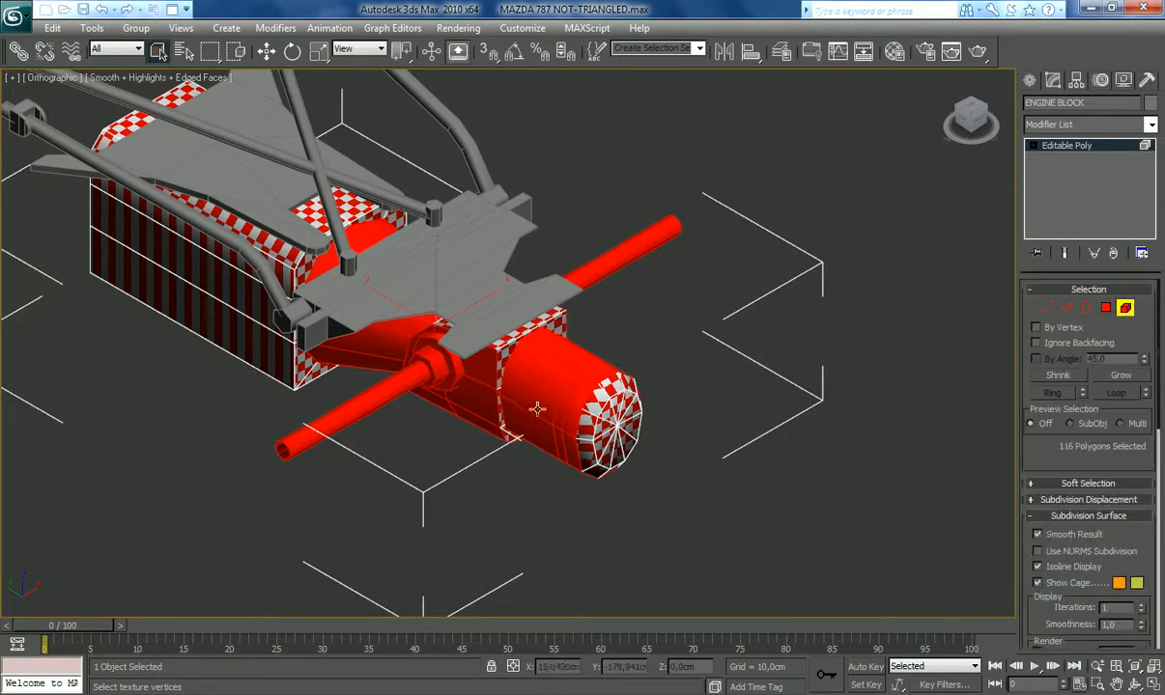
alt+click(478, 410)
alt+click(459, 377)
alt+click(430, 378)
alt+click(402, 385)
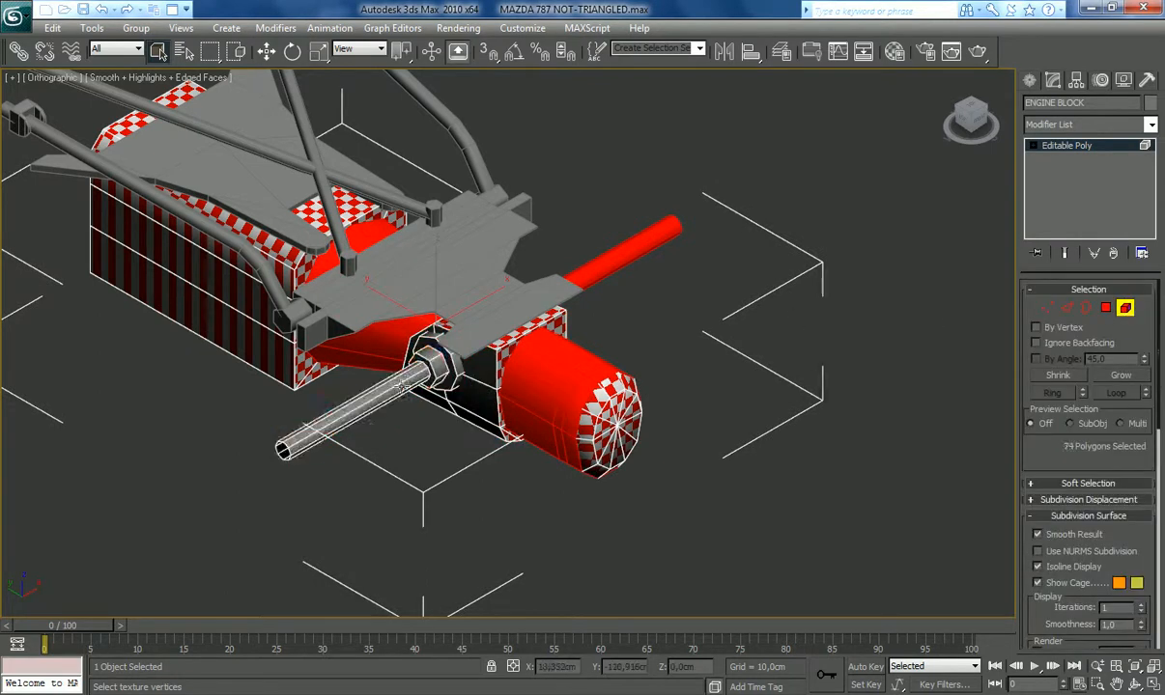
alt+click(609, 256)
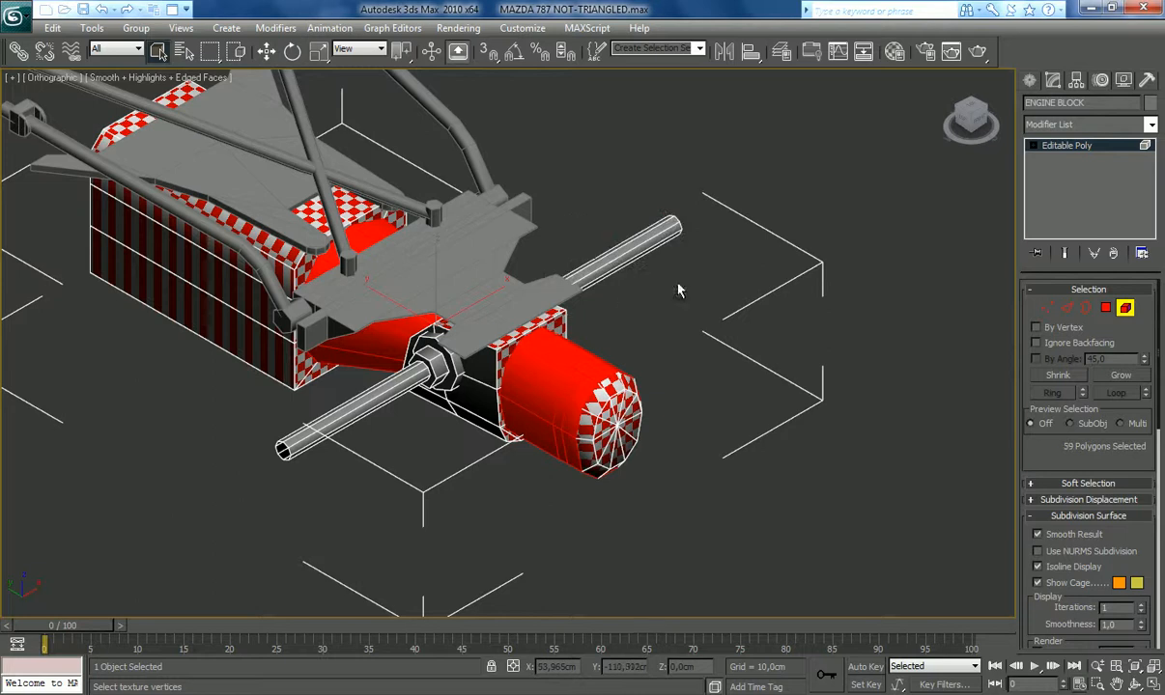
click(986, 106)
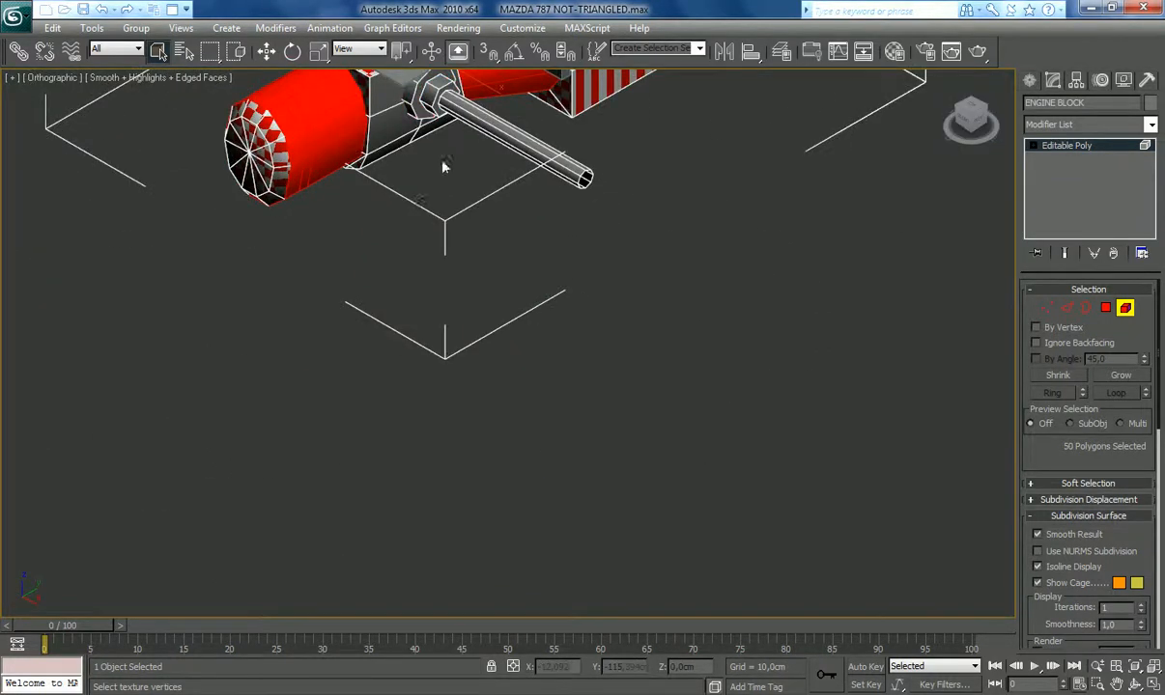
scroll(444, 156, down, 2)
Step: Apply a cylindrical UVW Map to the selected rear cylinder elements, collapse it, and assign material ID 6
click(1151, 124)
scroll(1082, 386, down, 10)
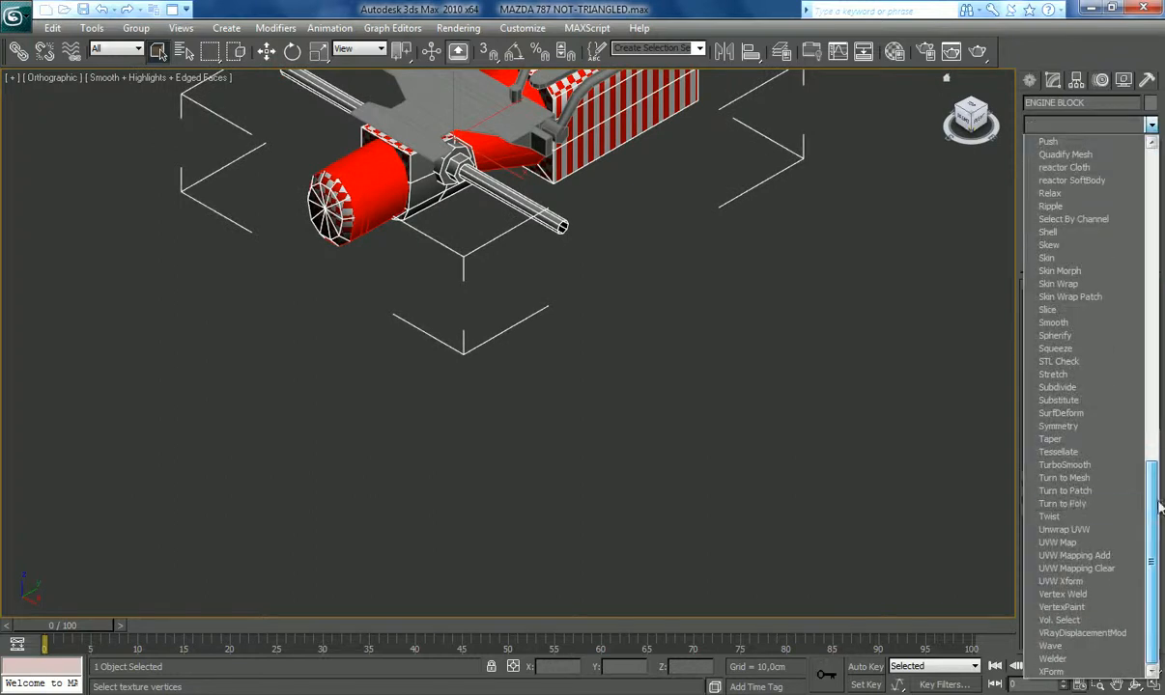
click(1057, 543)
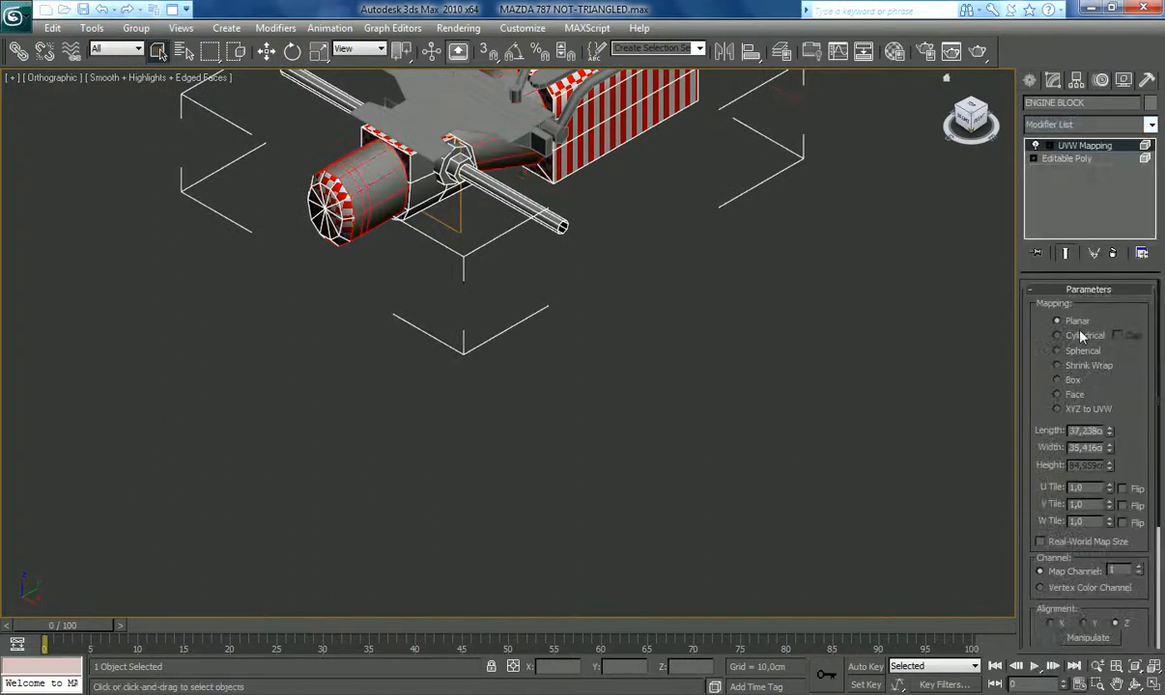
click(1056, 335)
right_click(1121, 153)
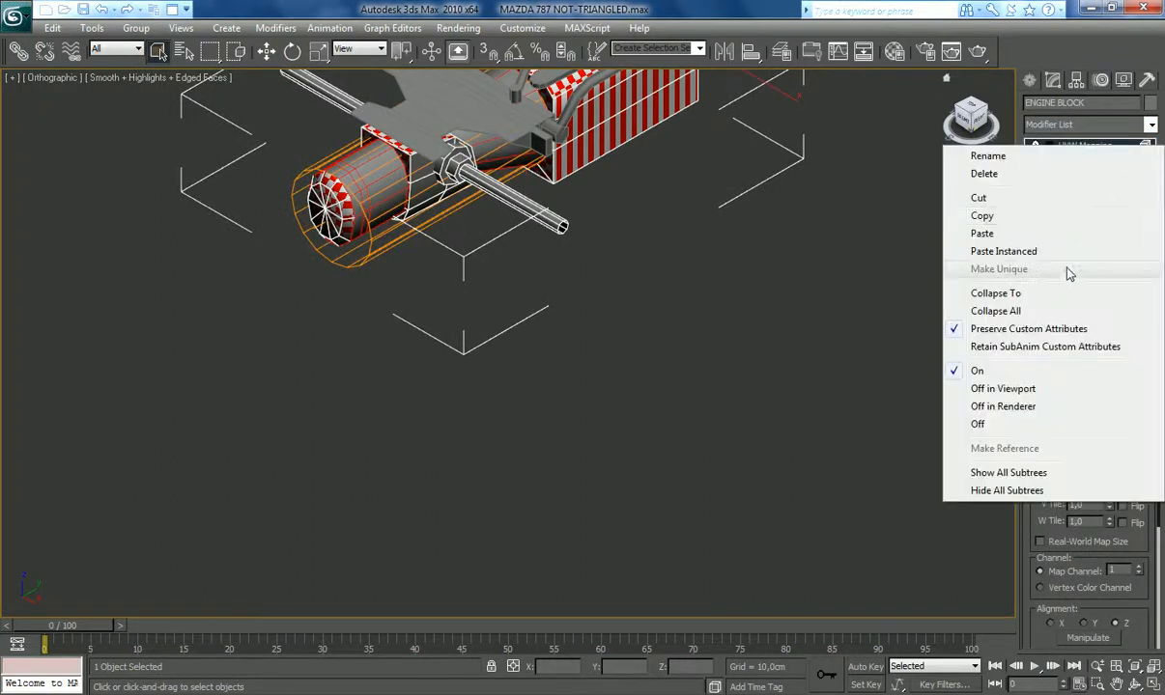
click(983, 292)
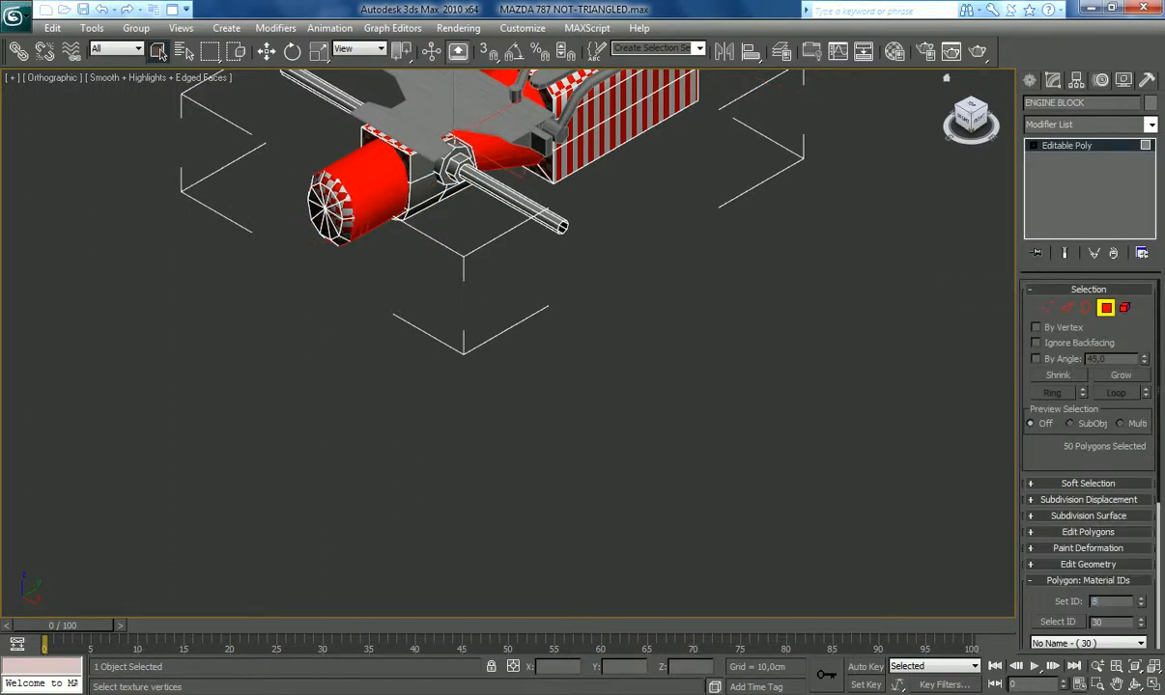
Step: Select the remaining material ID 30 polygons and deselect the axle shafts and nuts, keeping only the axle housing
click(413, 198)
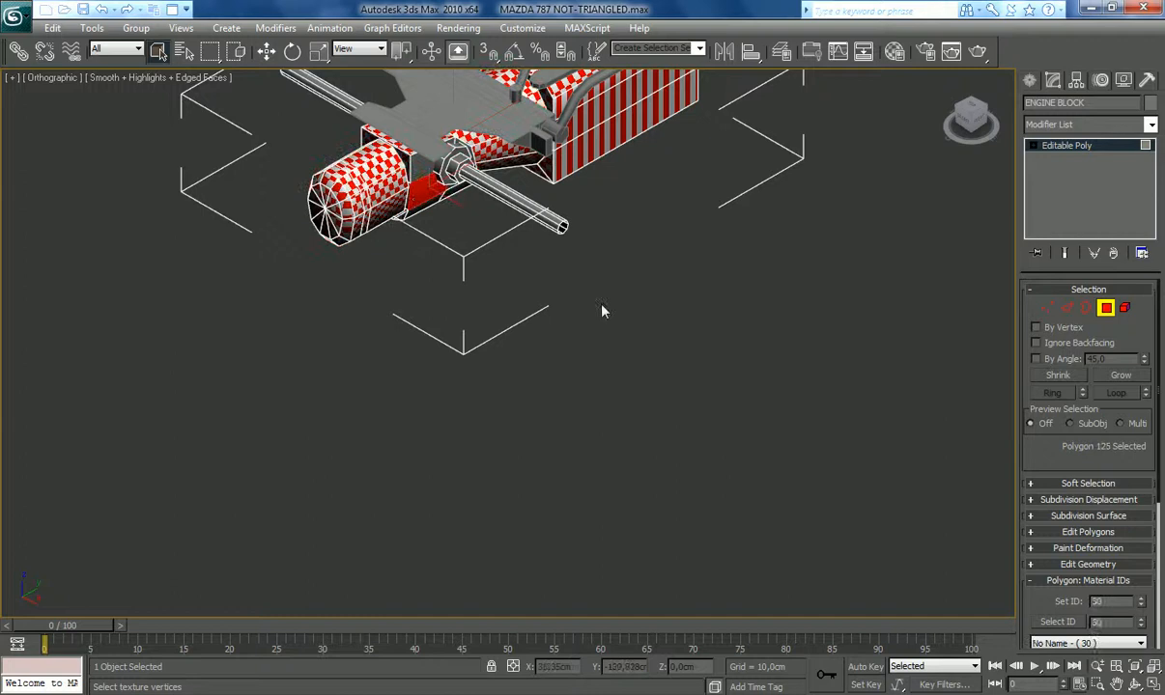
click(1058, 622)
click(1124, 307)
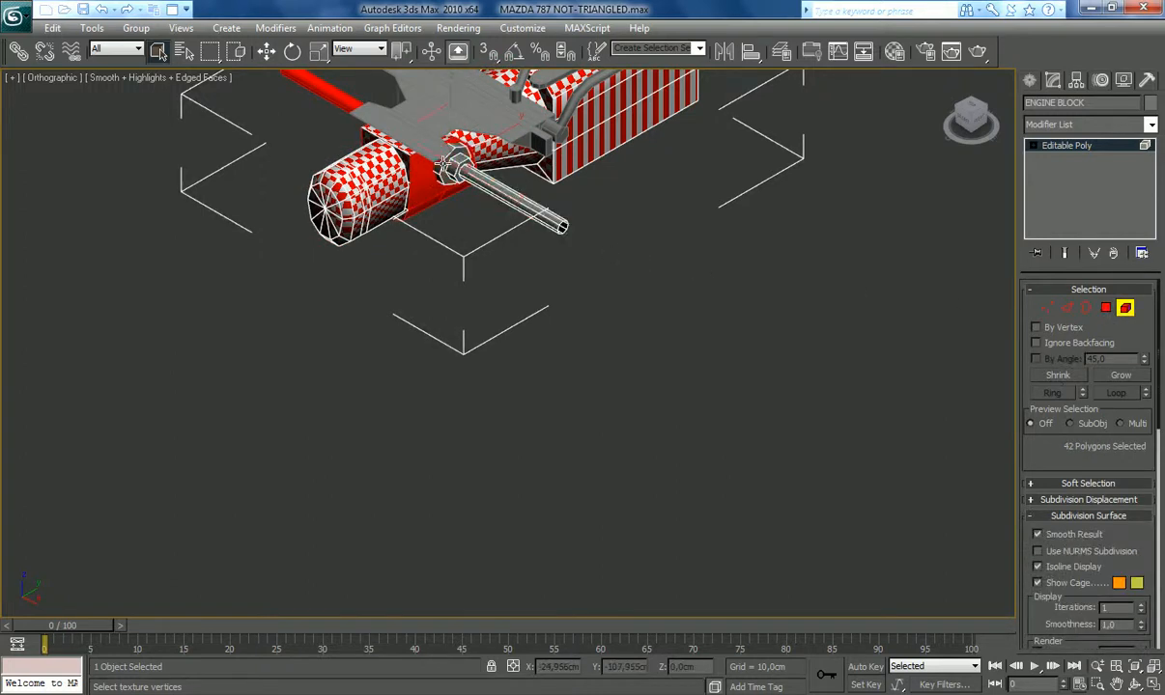
click(403, 109)
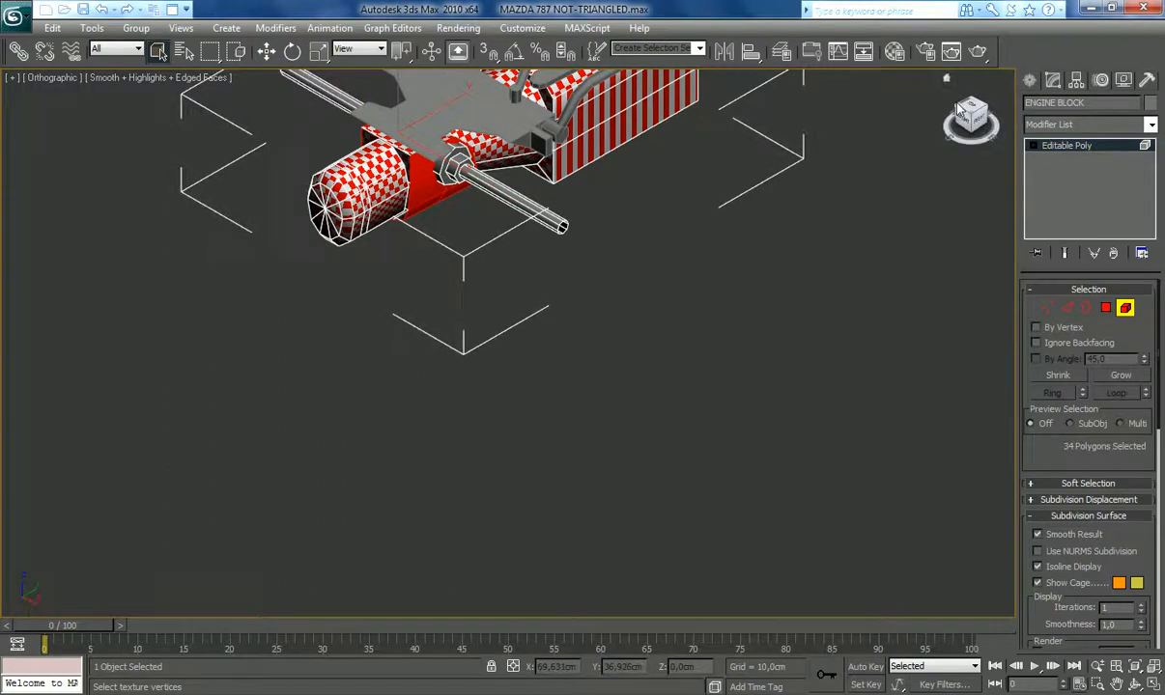
click(956, 123)
click(983, 126)
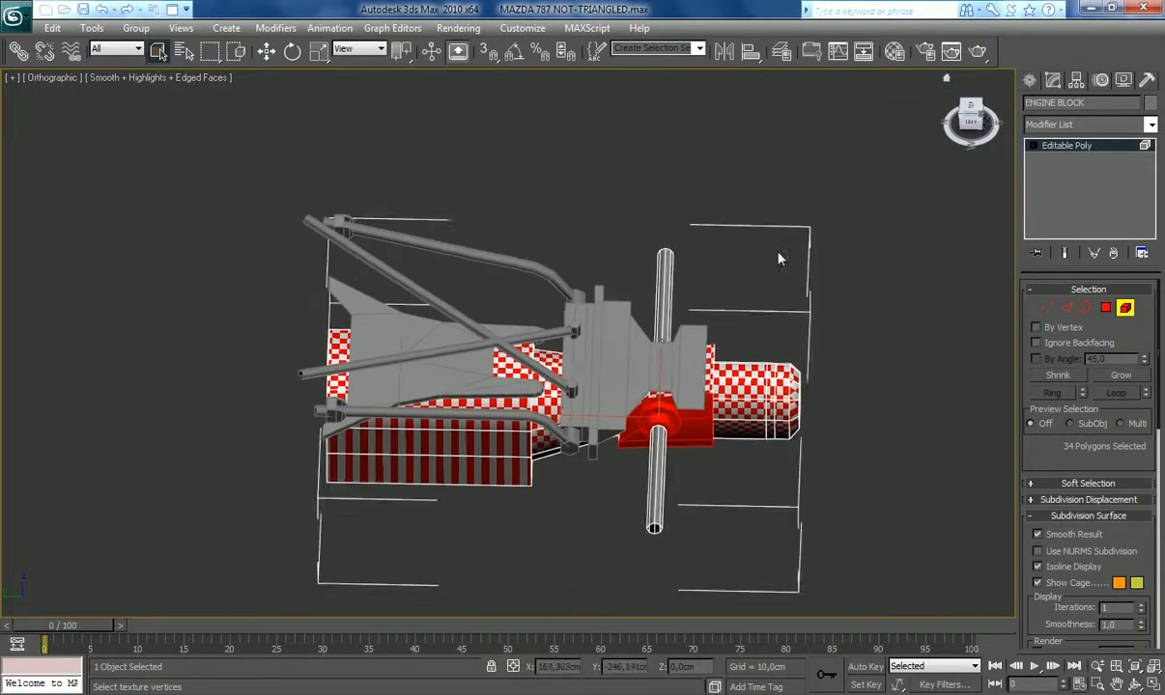
alt+click(437, 343)
alt+click(442, 342)
Step: Apply a planar UVW Map to the axle housing, aligned to X, with length and width of 100 cm
click(1150, 125)
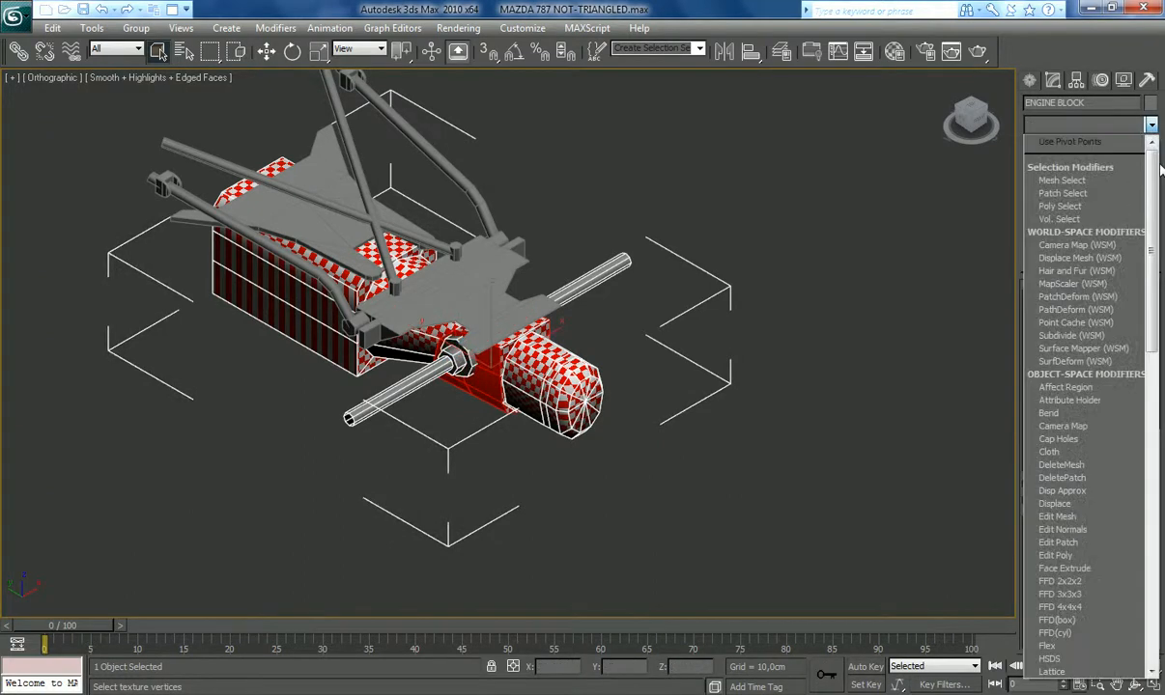
drag(1151, 184, 1144, 574)
click(1057, 542)
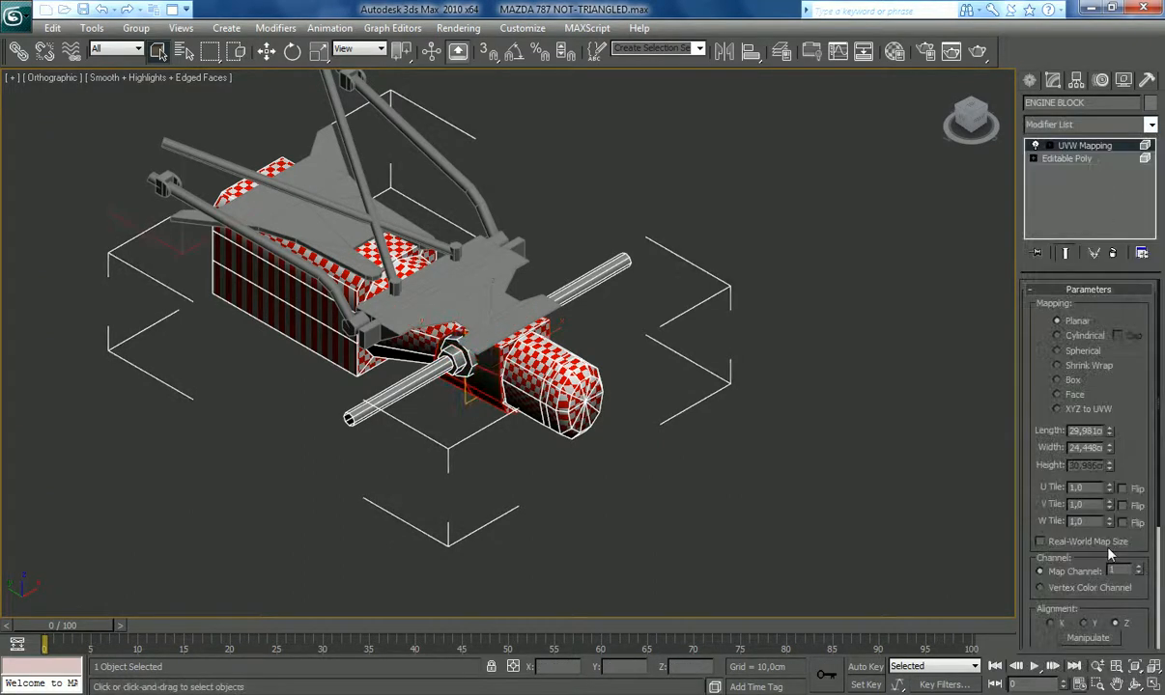
click(1084, 624)
text(100)
key(Tab)
text(100)
key(Return)
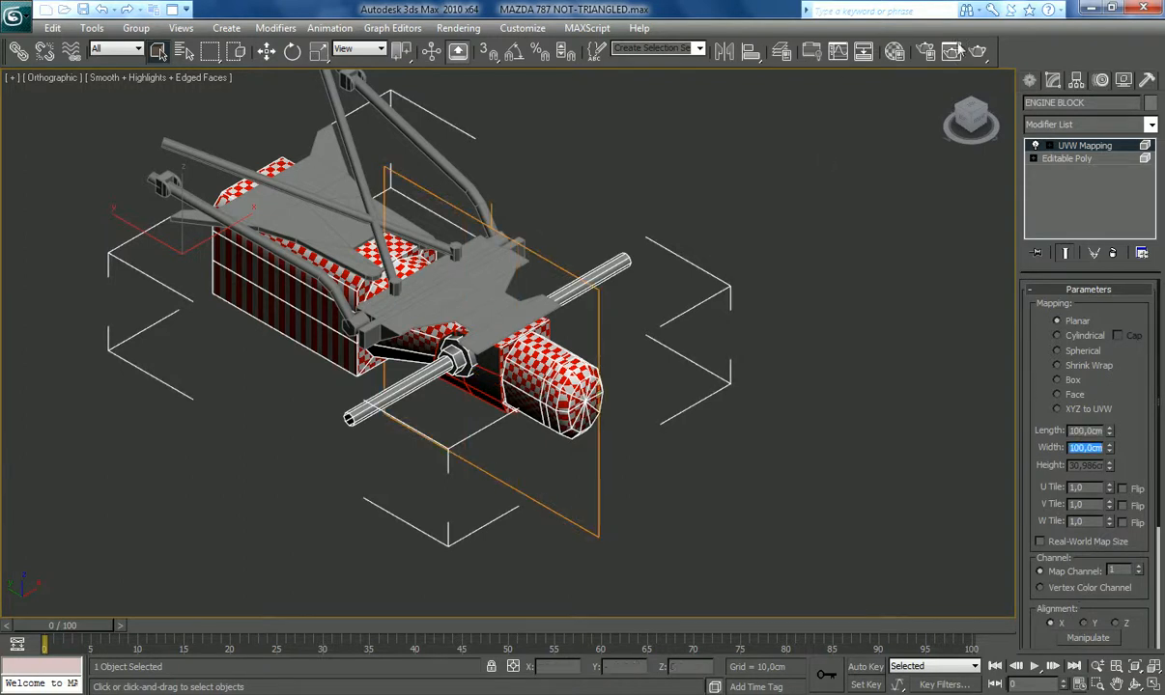
Step: Collapse the housing's UVW mapping and assign material ID 6 to the selected housing polygons
right_click(1105, 147)
click(1010, 289)
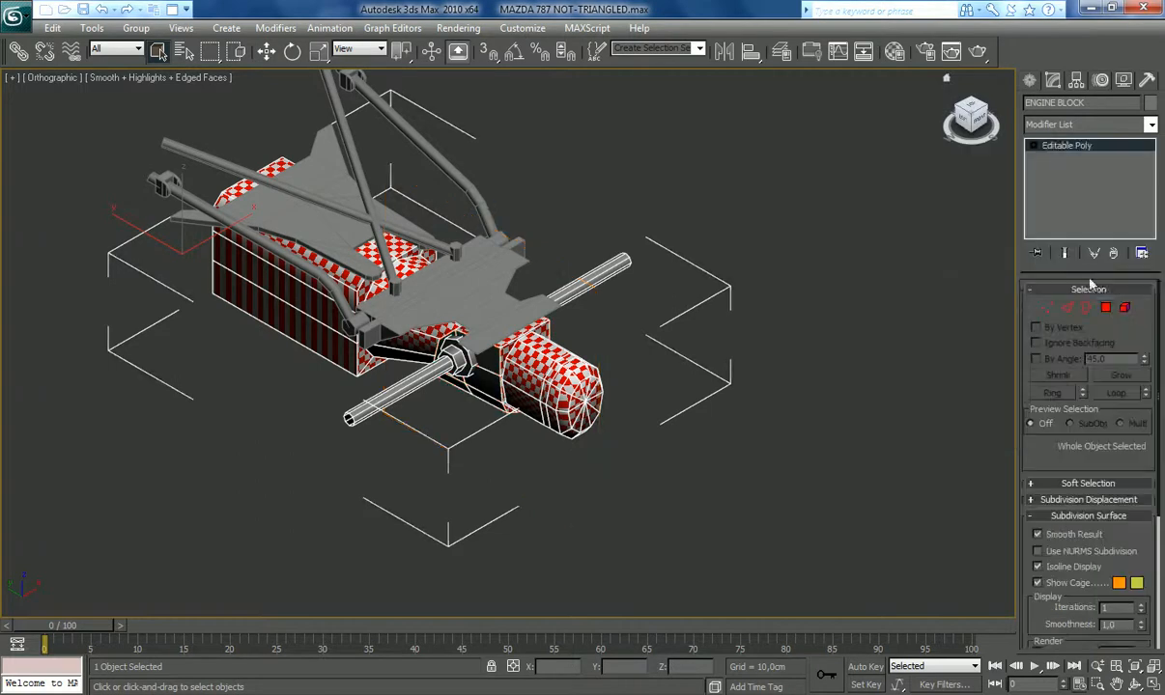
click(1091, 517)
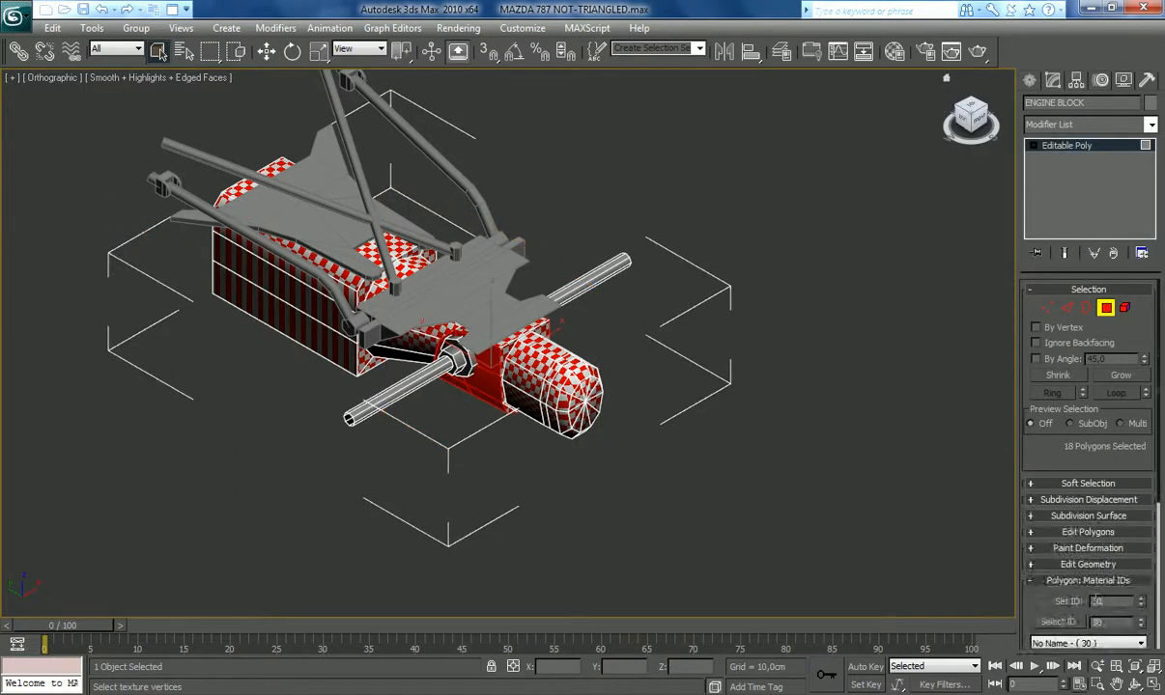
click(778, 293)
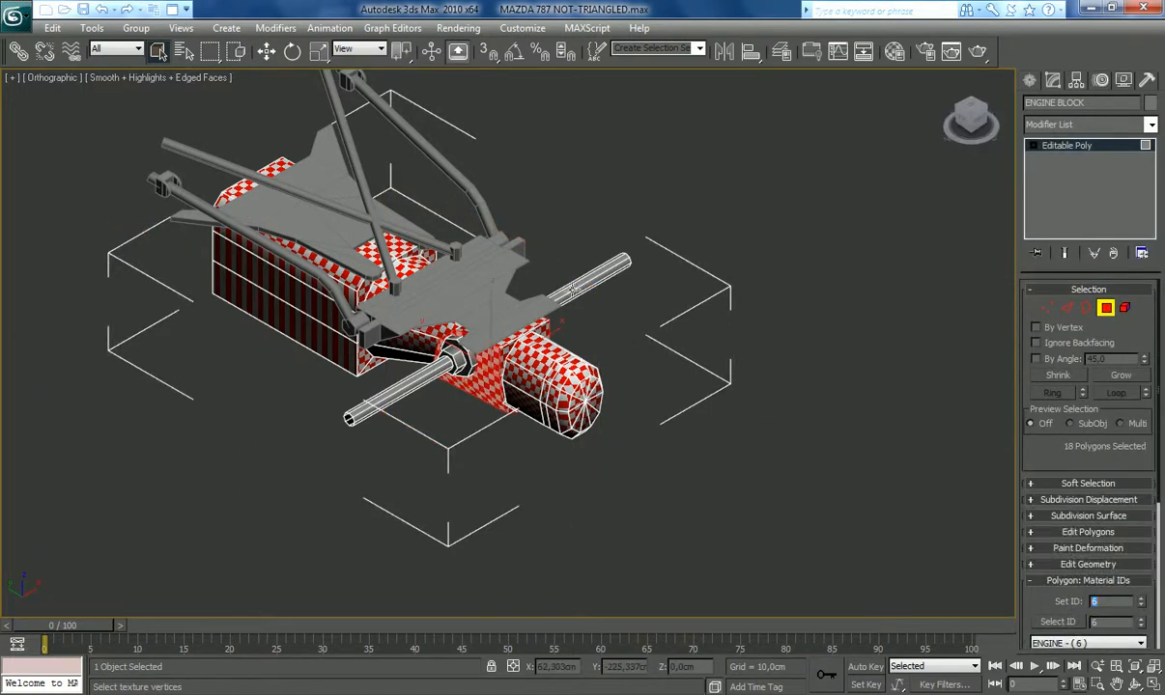
Step: Select the remaining ID 30 axle and nut polygons and give them a capped cylindrical UVW Map, aligned to Y and fitted
click(584, 285)
click(1066, 625)
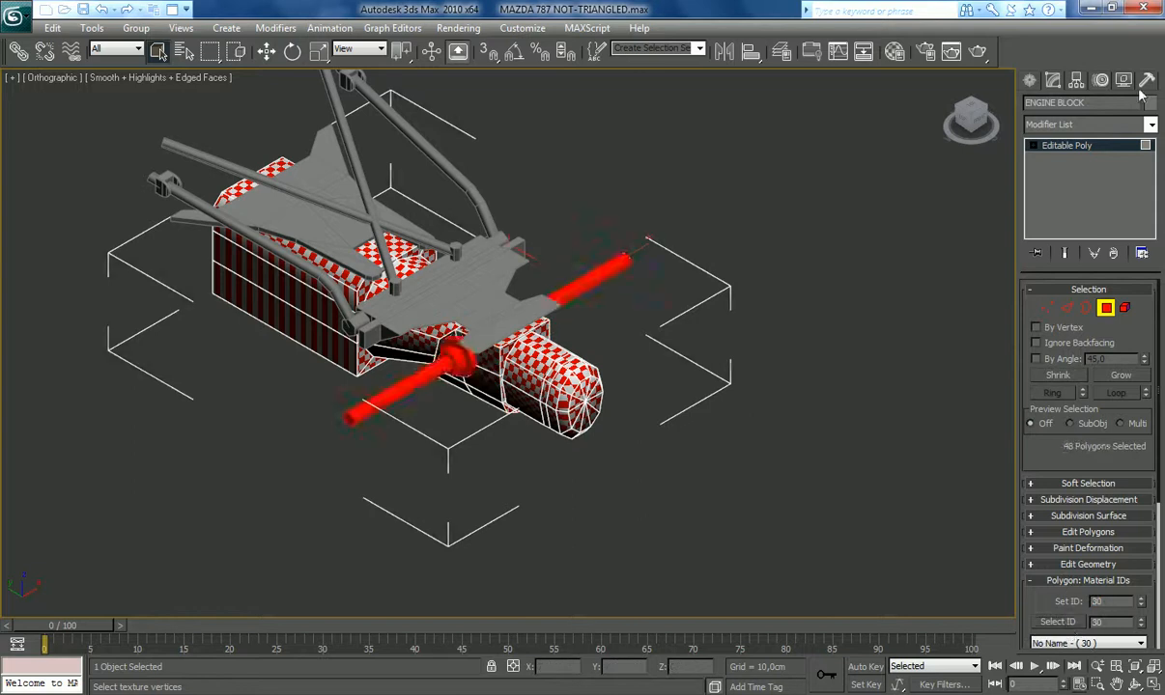
click(1087, 125)
scroll(1111, 434, down, 15)
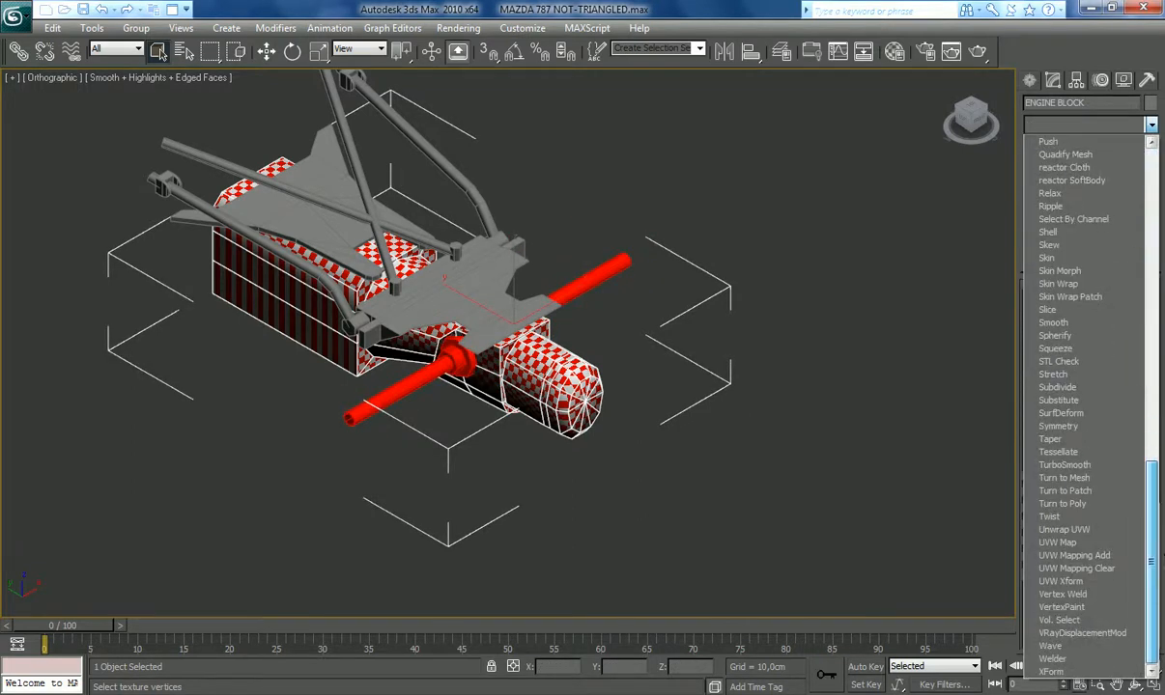
click(1115, 543)
click(1057, 335)
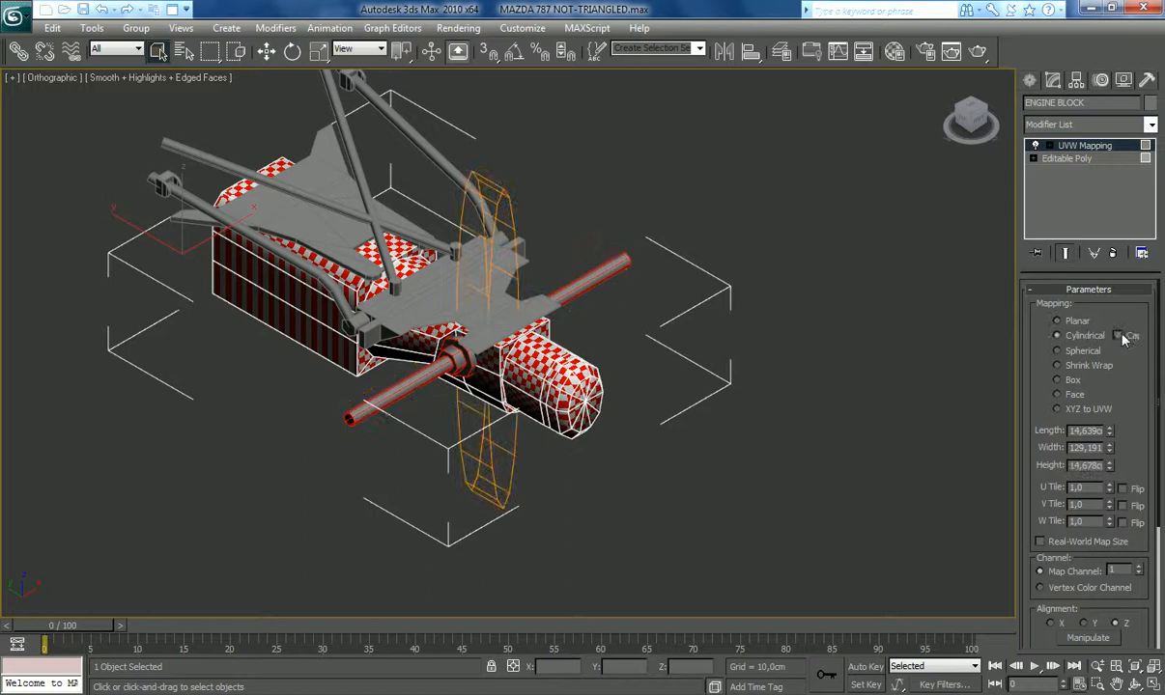
click(1086, 623)
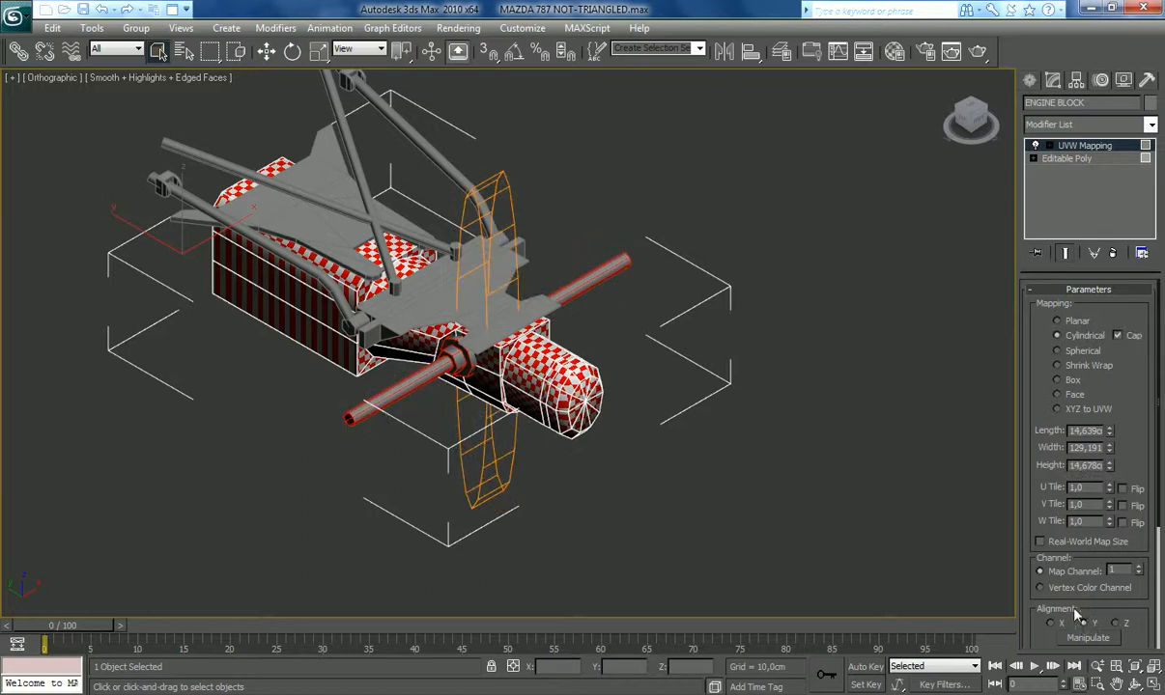
scroll(1140, 463, down, 5)
click(1062, 529)
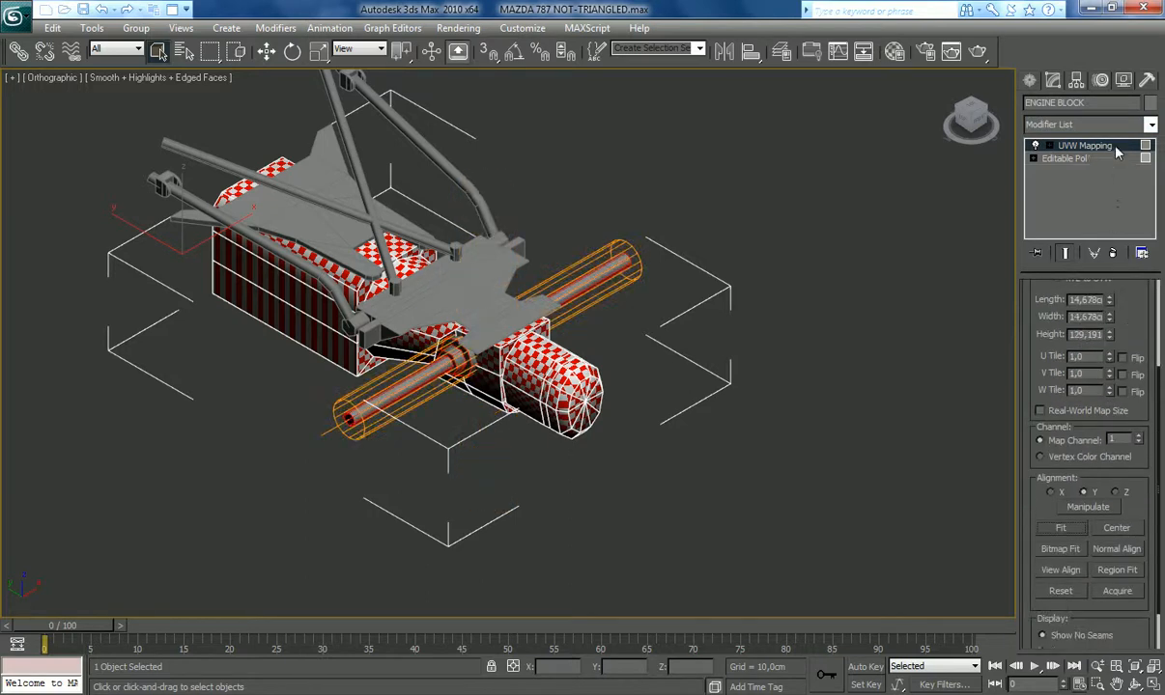
Step: Collapse the cylindrical mapping and assign material ID 6 to the axle shafts and nuts
right_click(1111, 147)
click(999, 291)
click(1090, 517)
click(1090, 516)
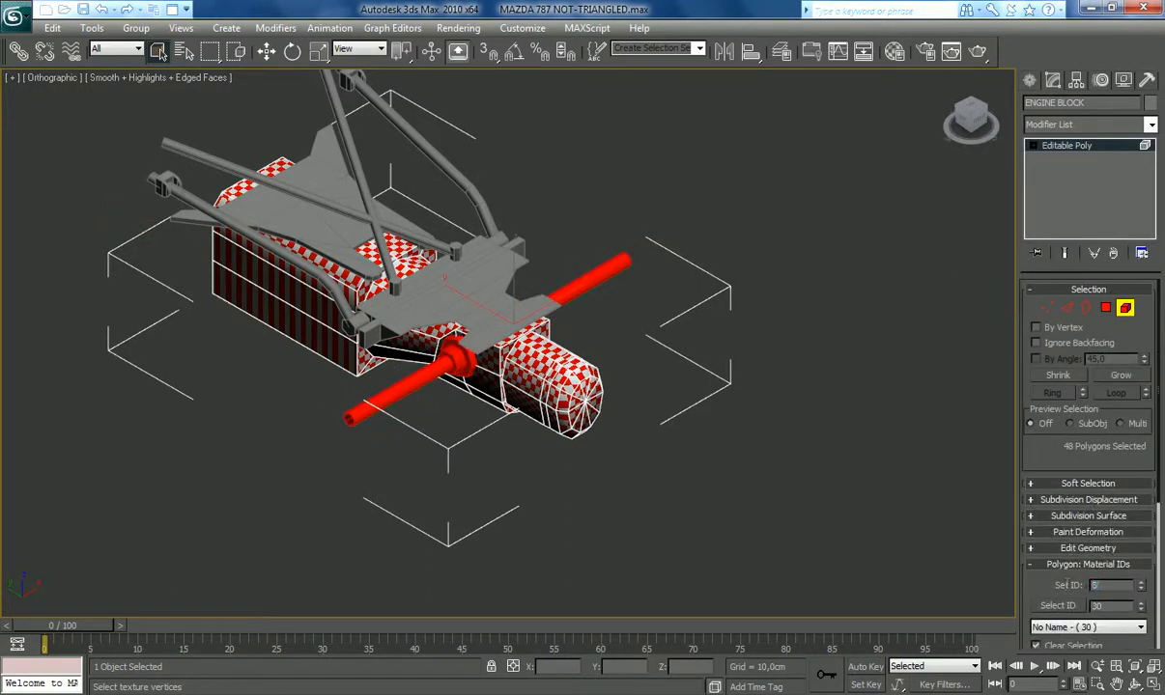
text(6)
key(Return)
Step: Add an Unwrap UVW modifier to the whole engine block and open its UV editor
click(971, 132)
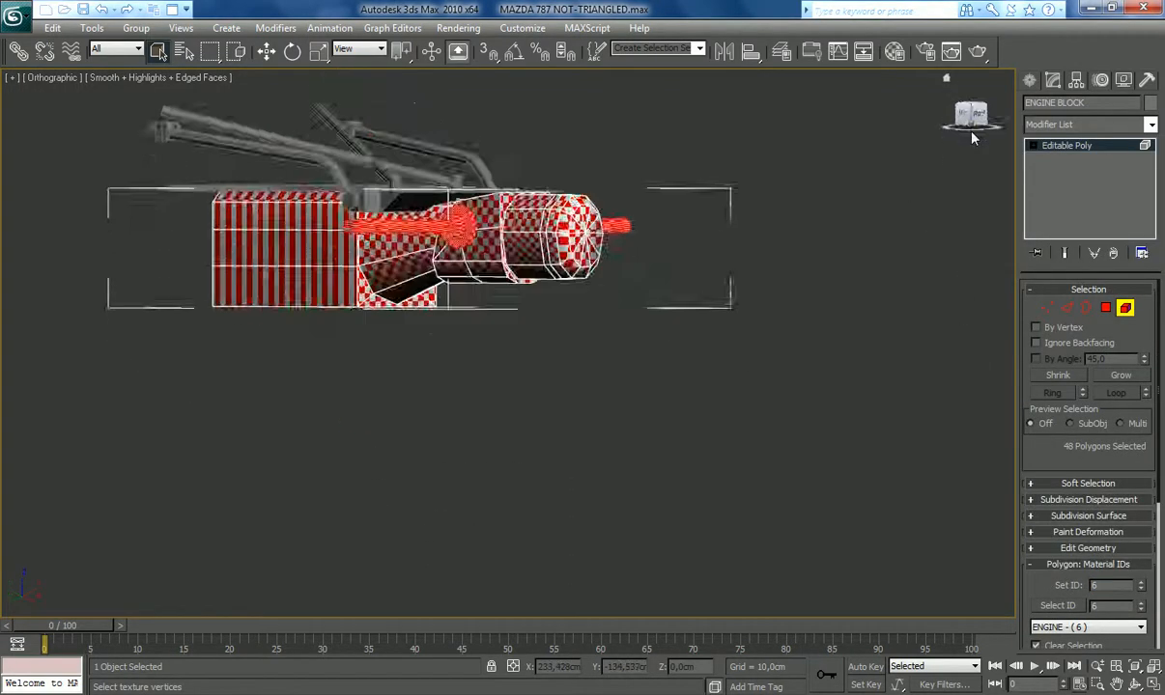
click(1126, 308)
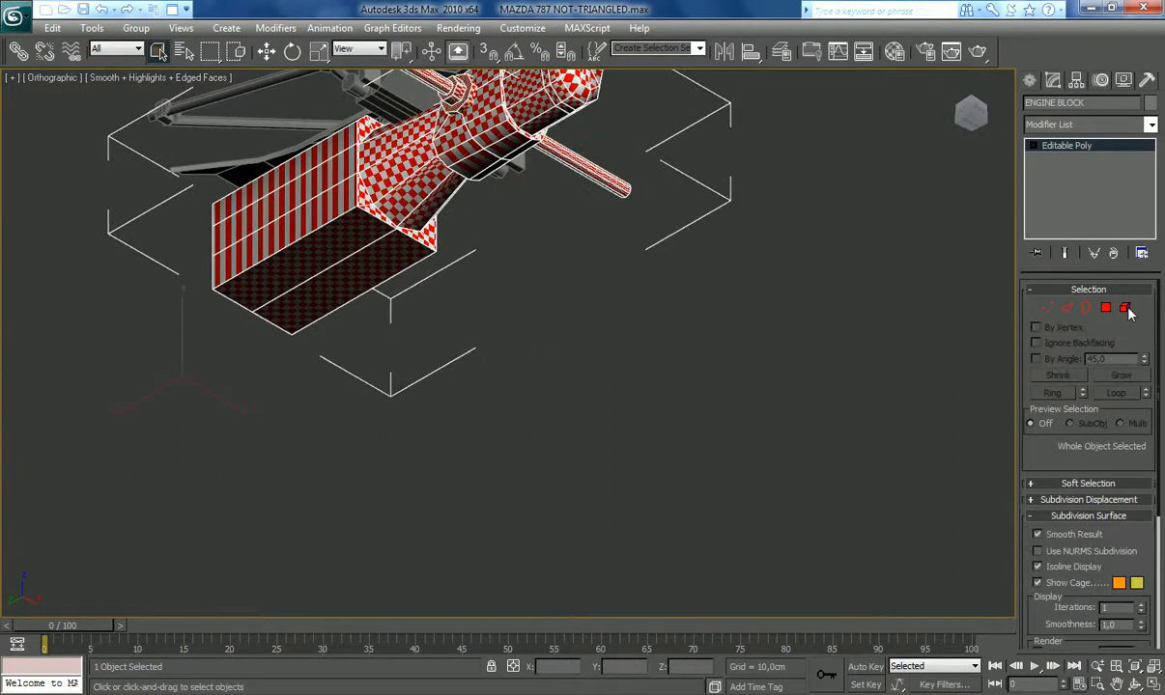
click(1150, 126)
scroll(1087, 406, down, 10)
click(1079, 526)
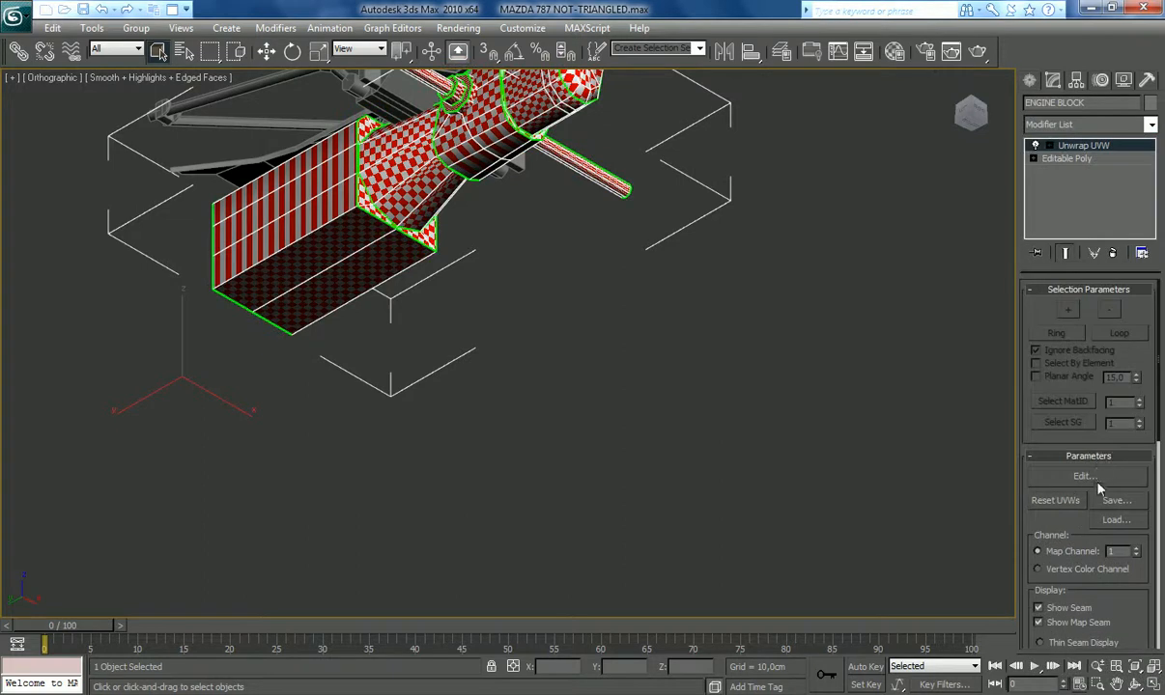
click(1080, 479)
Step: Turn on element selection and pull the two banded block shells, the tapered strip and one octagon out of the UV pile
click(75, 682)
scroll(543, 326, down, 8)
scroll(440, 521, up, 2)
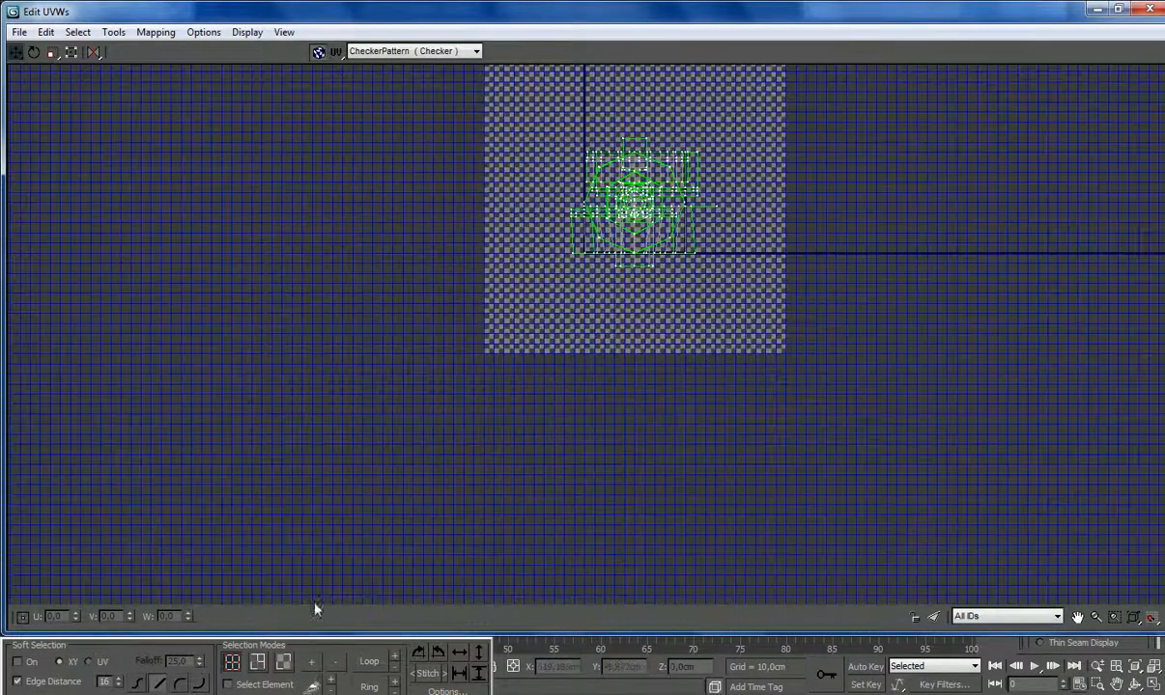
click(262, 685)
drag(572, 253, 369, 402)
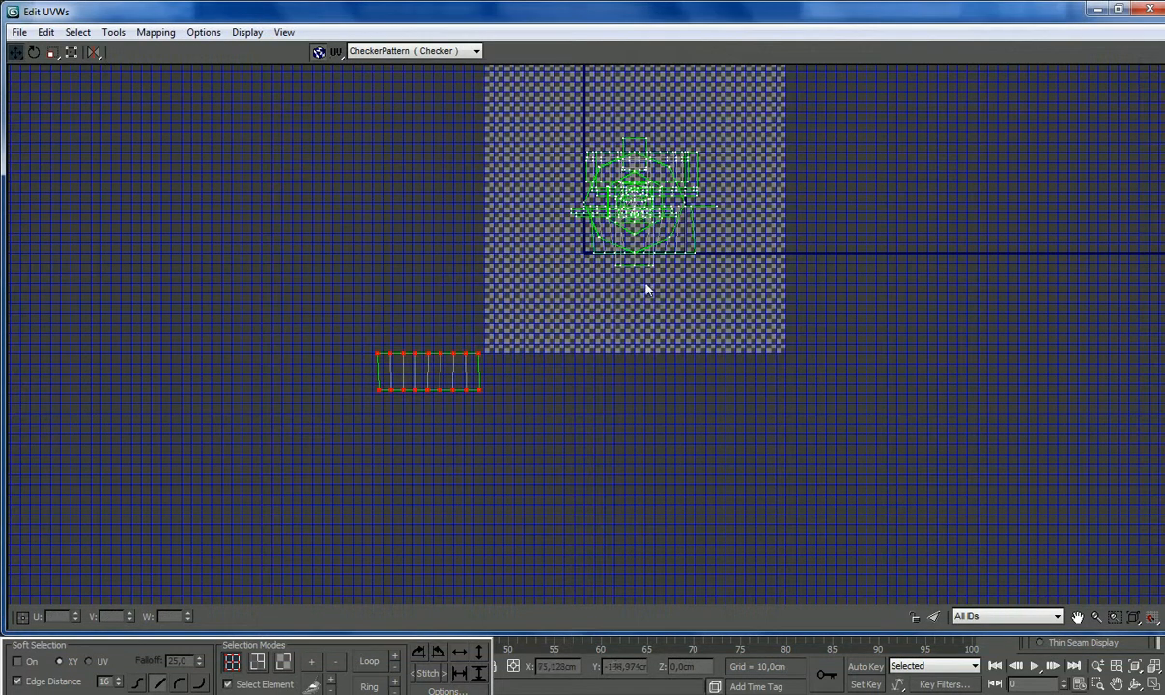
drag(593, 247, 510, 284)
drag(601, 254, 593, 486)
click(630, 249)
drag(629, 250, 628, 278)
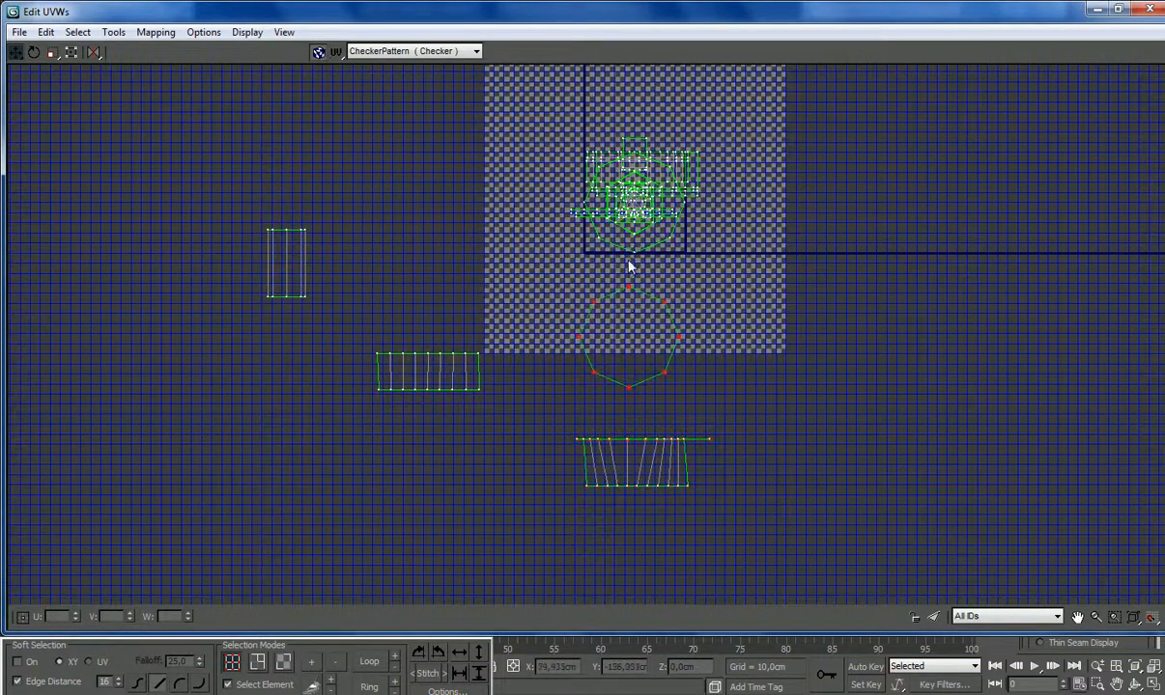
Step: Move the second octagon, the two hexagons, the square shell and the lower thin strips away from the UV pile
drag(598, 238, 396, 215)
drag(594, 220, 920, 282)
drag(634, 234, 880, 299)
drag(675, 215, 543, 301)
drag(572, 211, 648, 286)
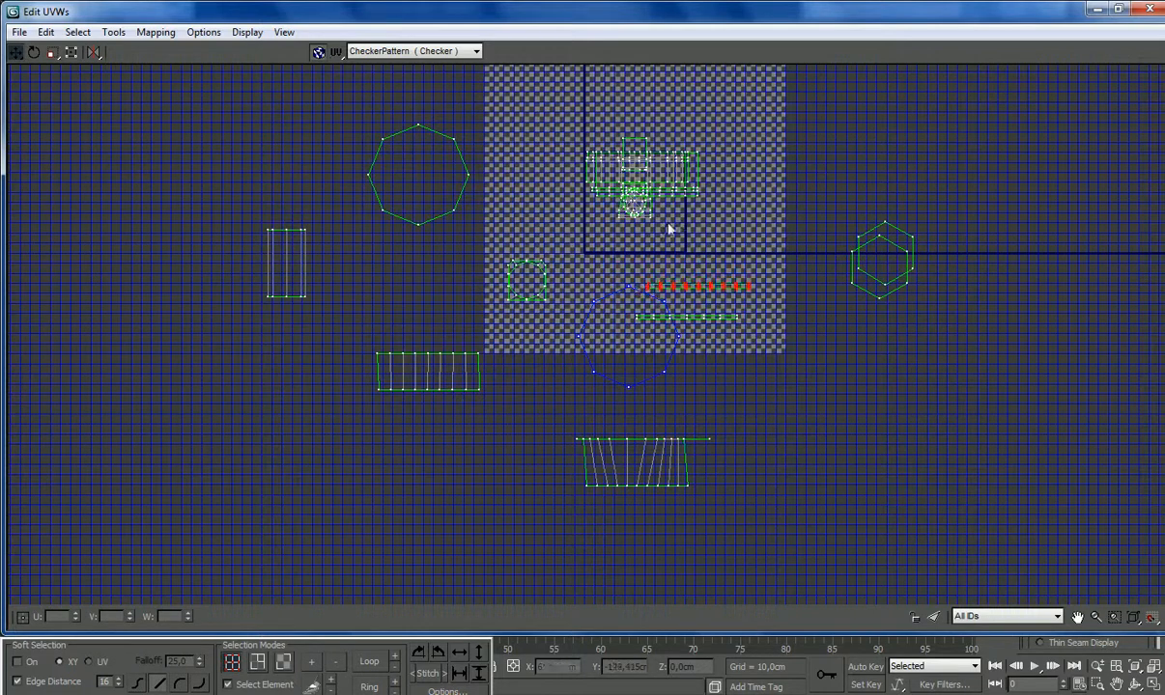
Step: Separate the remaining thin strip, banded rectangles and small housing and cap shells still overlapping in the UV pile
drag(695, 192, 884, 157)
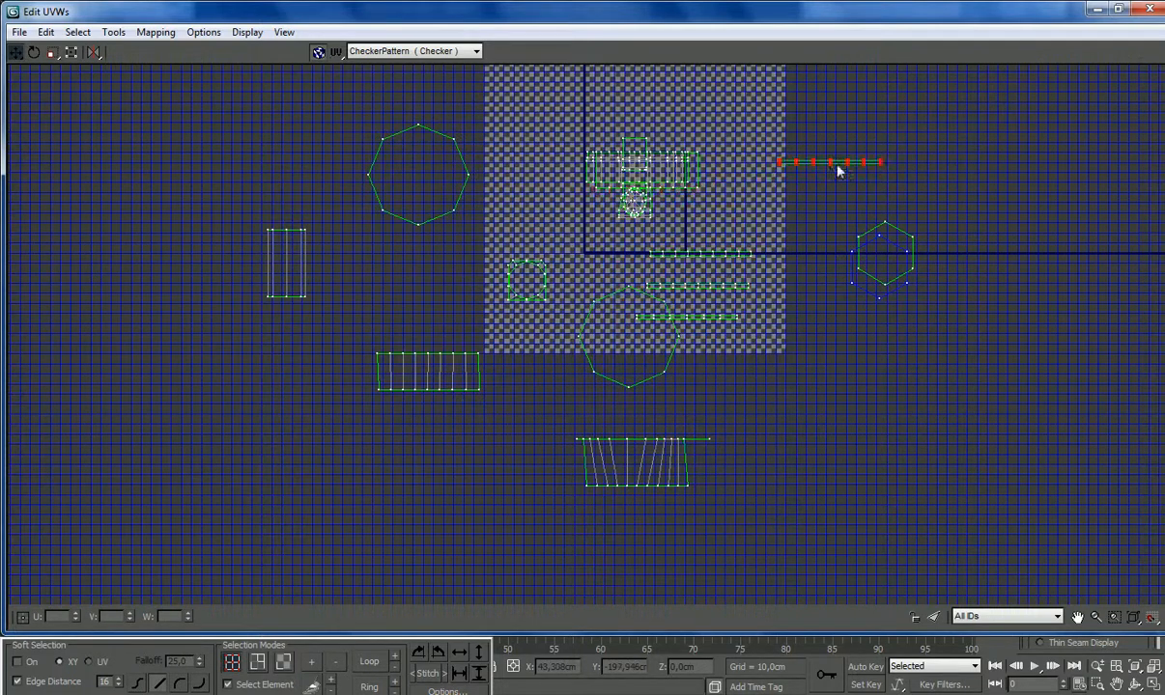
drag(699, 192, 854, 232)
drag(646, 165, 744, 133)
drag(646, 171, 551, 153)
drag(650, 215, 626, 208)
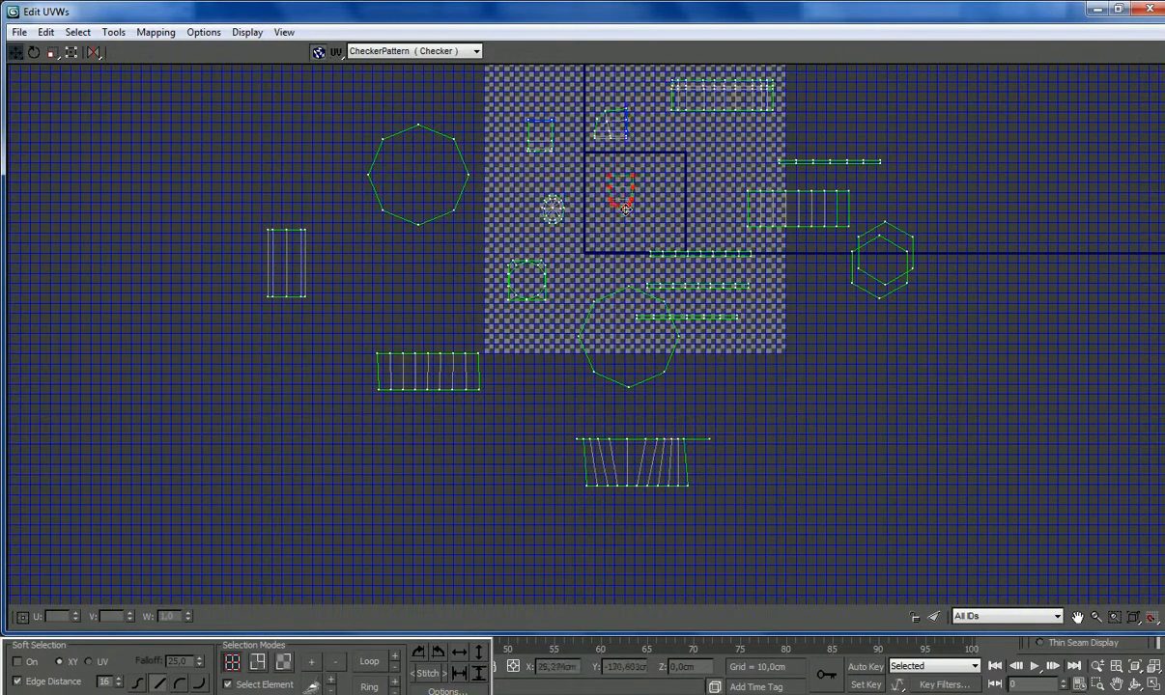
Step: Switch to edge selection and break the UVs along the centre edge of the rear box's underside
scroll(623, 220, down, 5)
drag(584, 14, 847, 78)
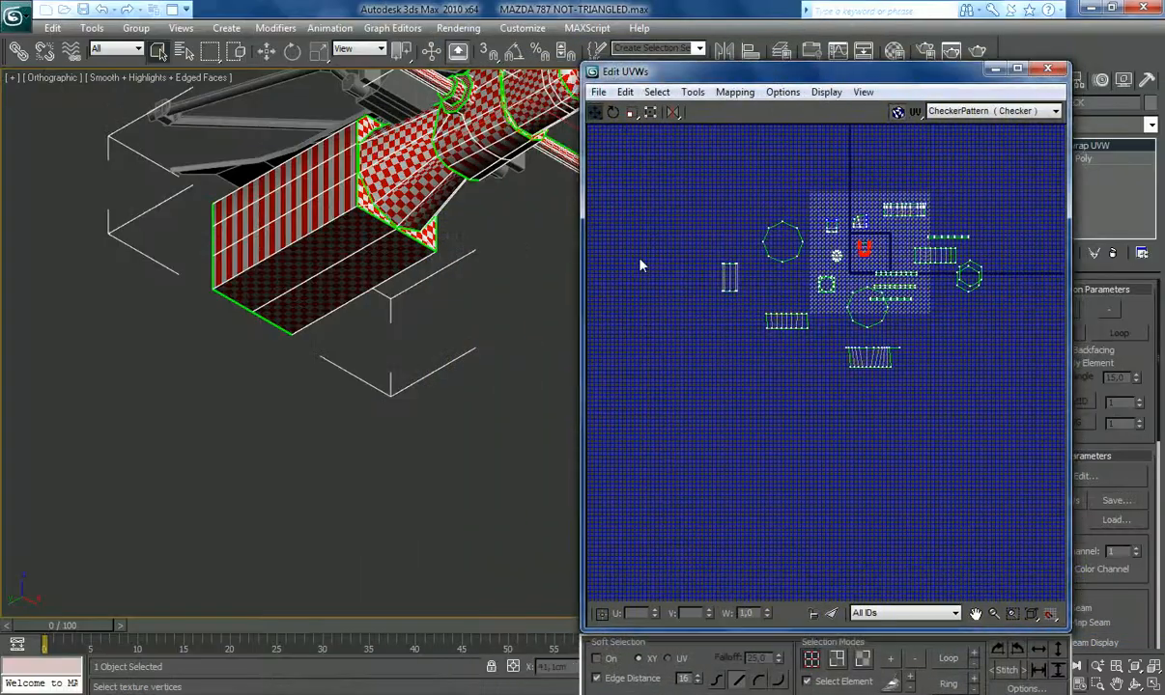
click(835, 659)
click(315, 277)
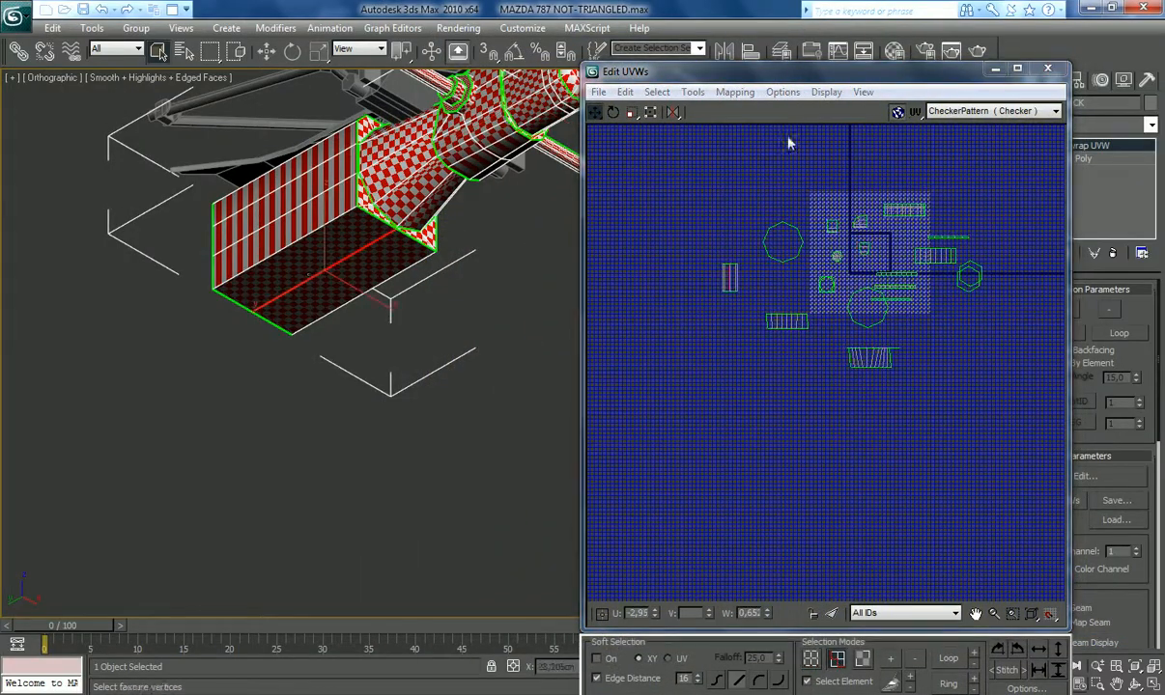
click(701, 94)
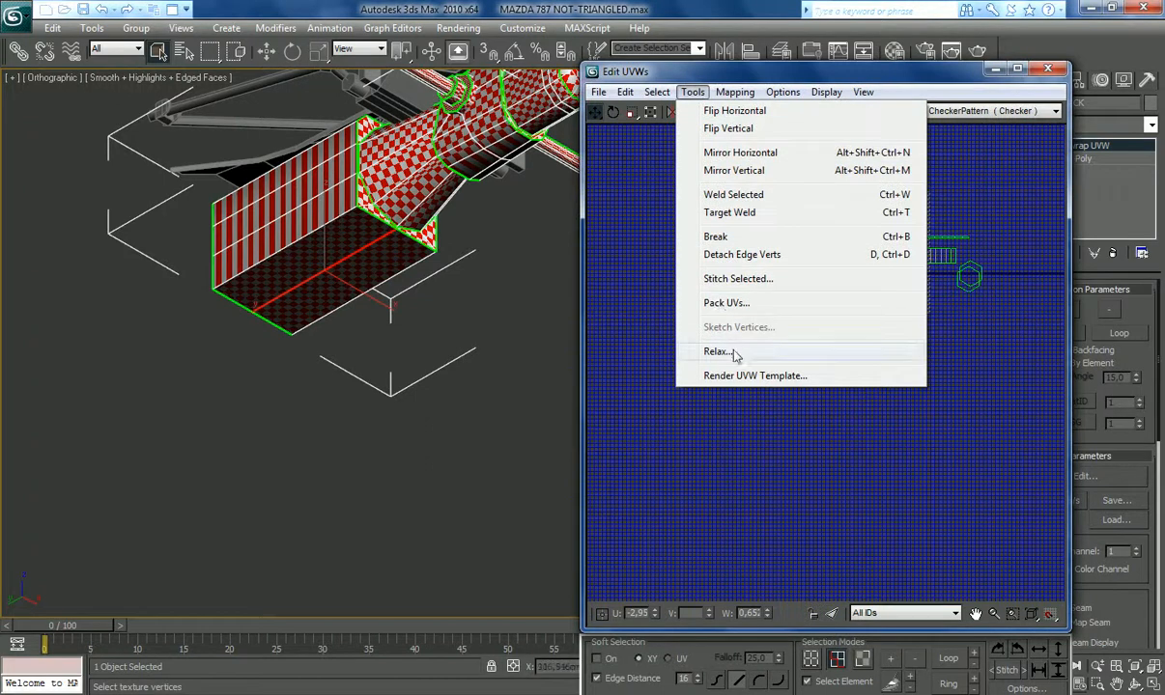
click(720, 237)
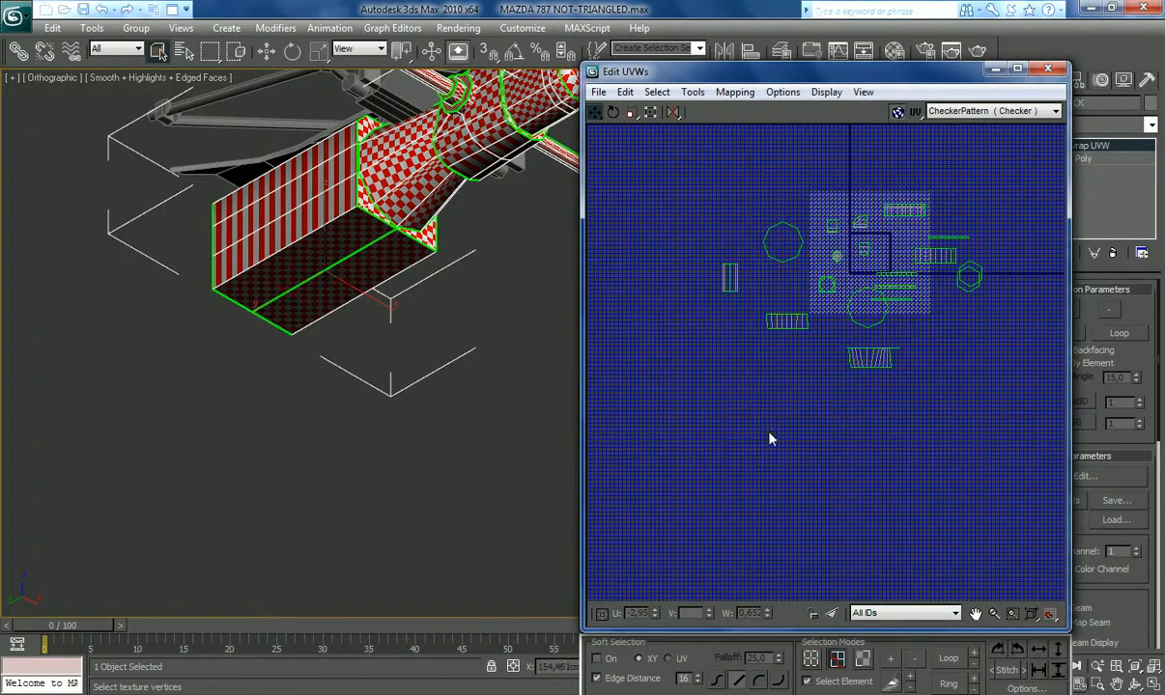
Step: Break the UVs along the edge beneath the tapered section adjoining the rear box
click(423, 197)
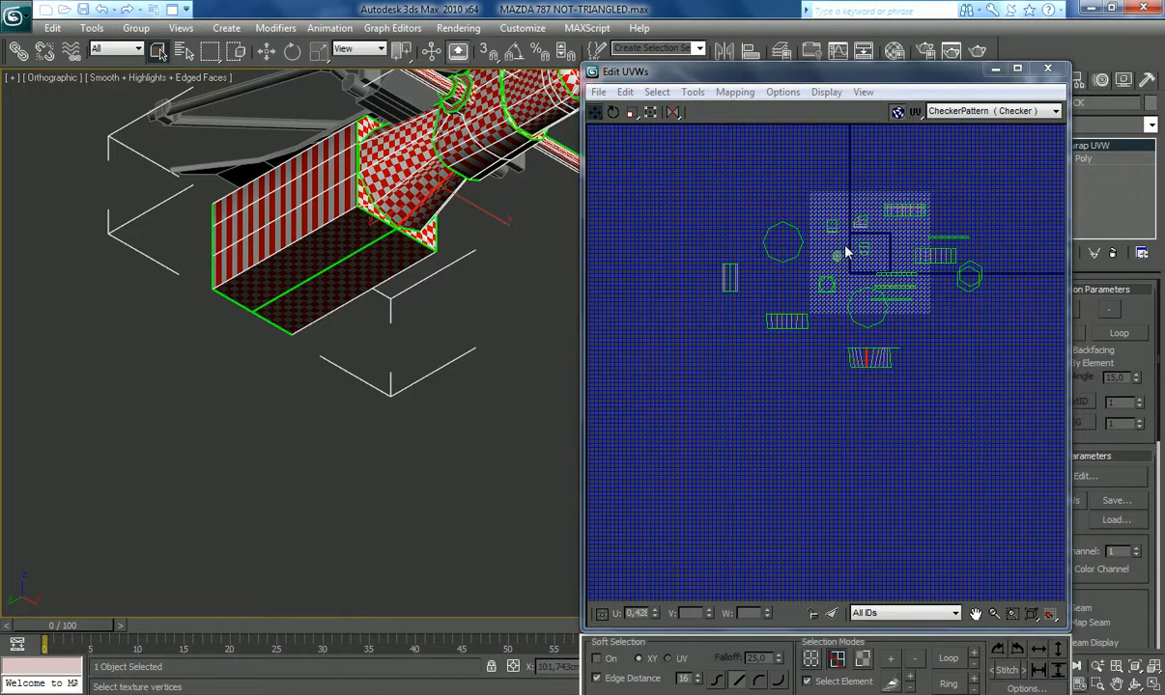
click(693, 92)
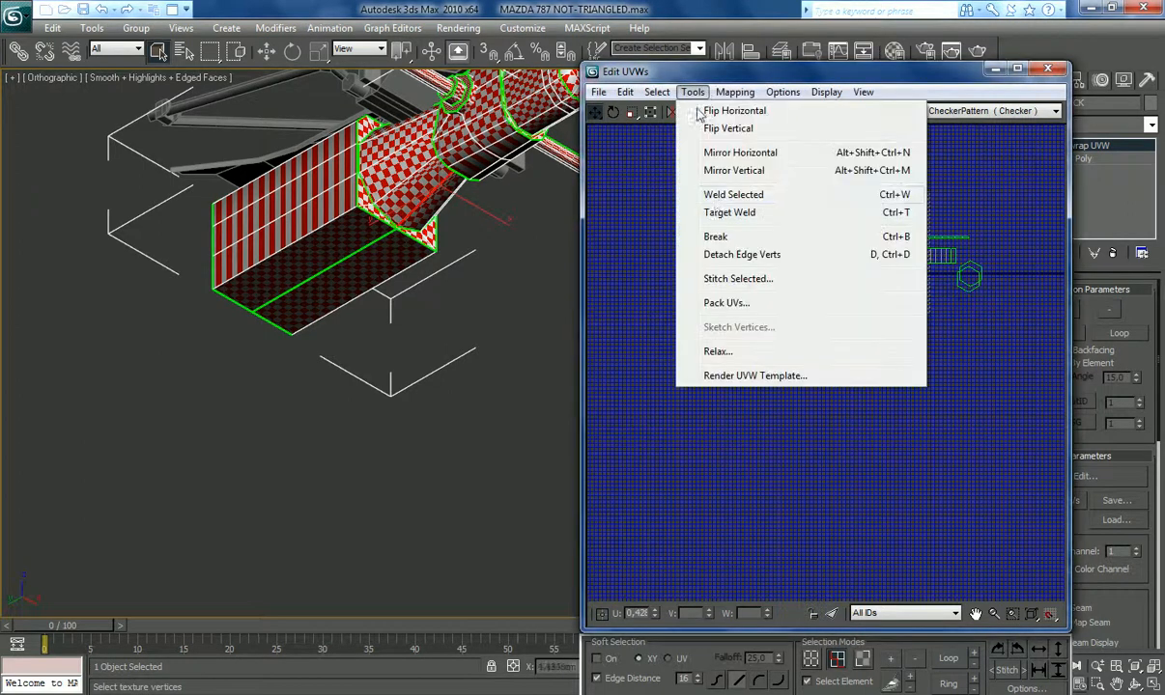
click(708, 234)
Step: Break the UVs along the lower lengthwise edge of the cylindrical housing behind the rounded end cap
drag(750, 83, 830, 129)
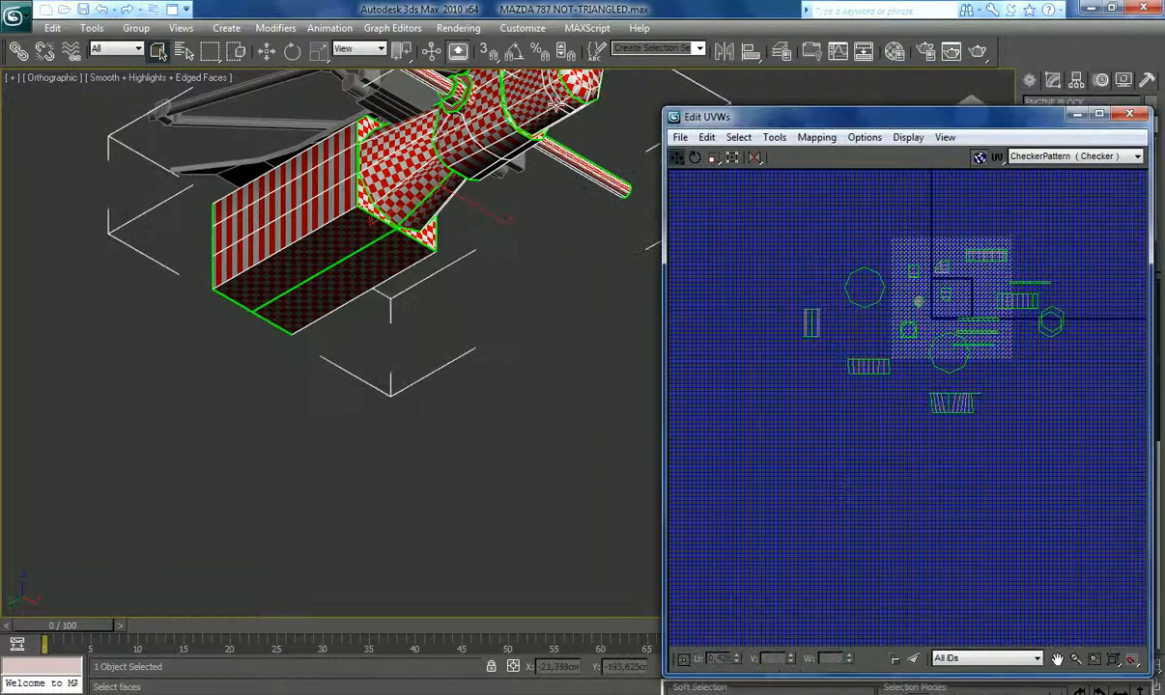
click(524, 105)
scroll(528, 97, up, 2)
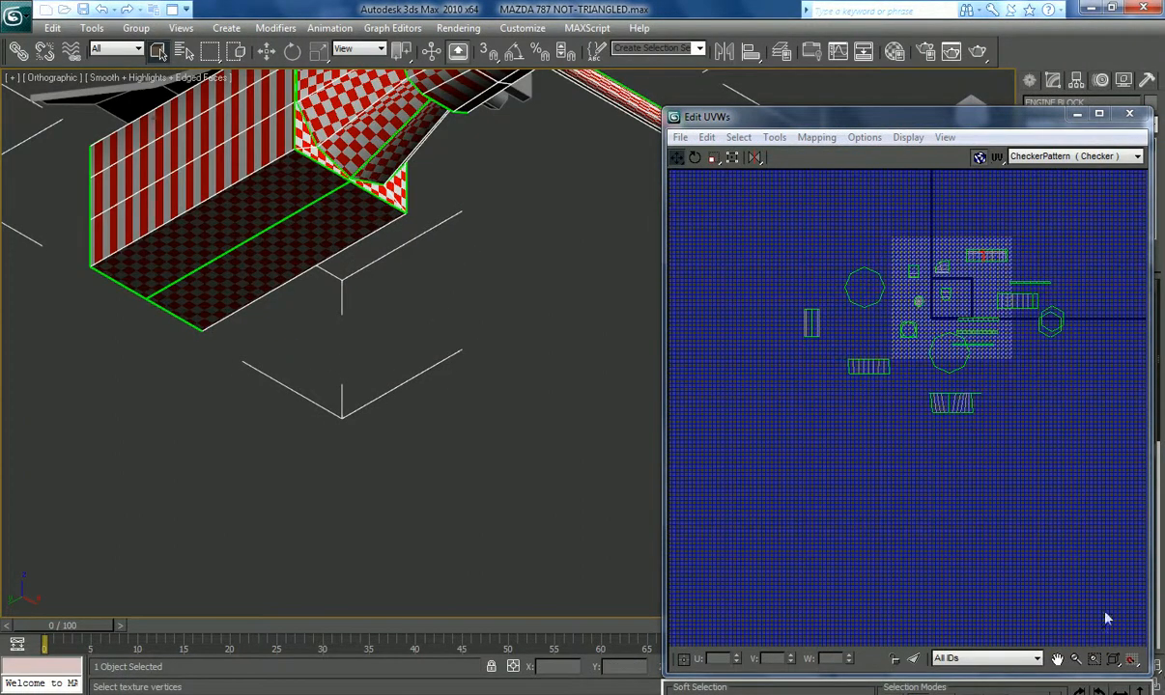
click(1104, 679)
middle_drag(562, 230, 446, 409)
scroll(445, 409, up, 2)
middle_drag(441, 174, 433, 299)
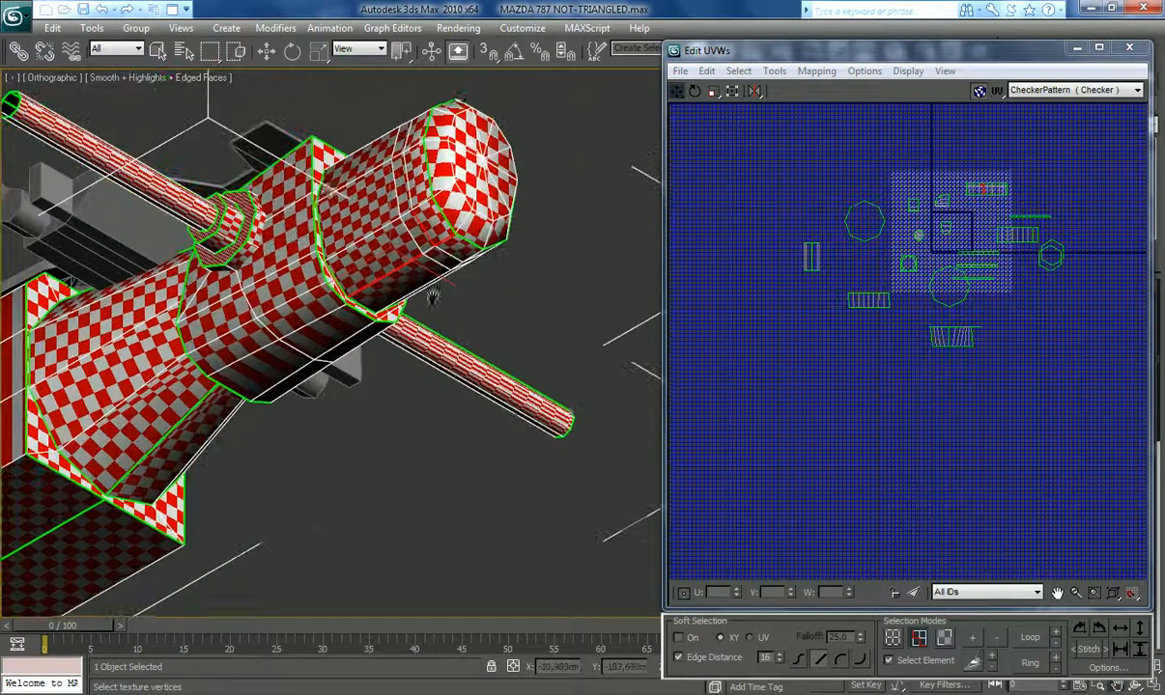
click(157, 50)
click(413, 231)
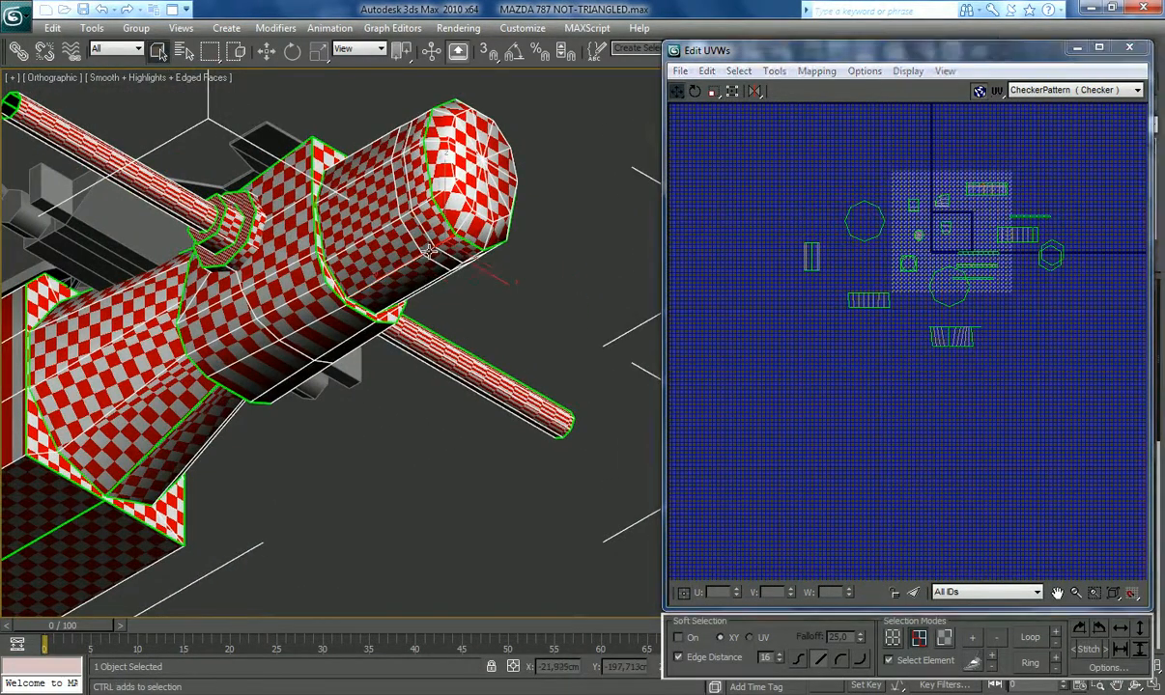
click(382, 253)
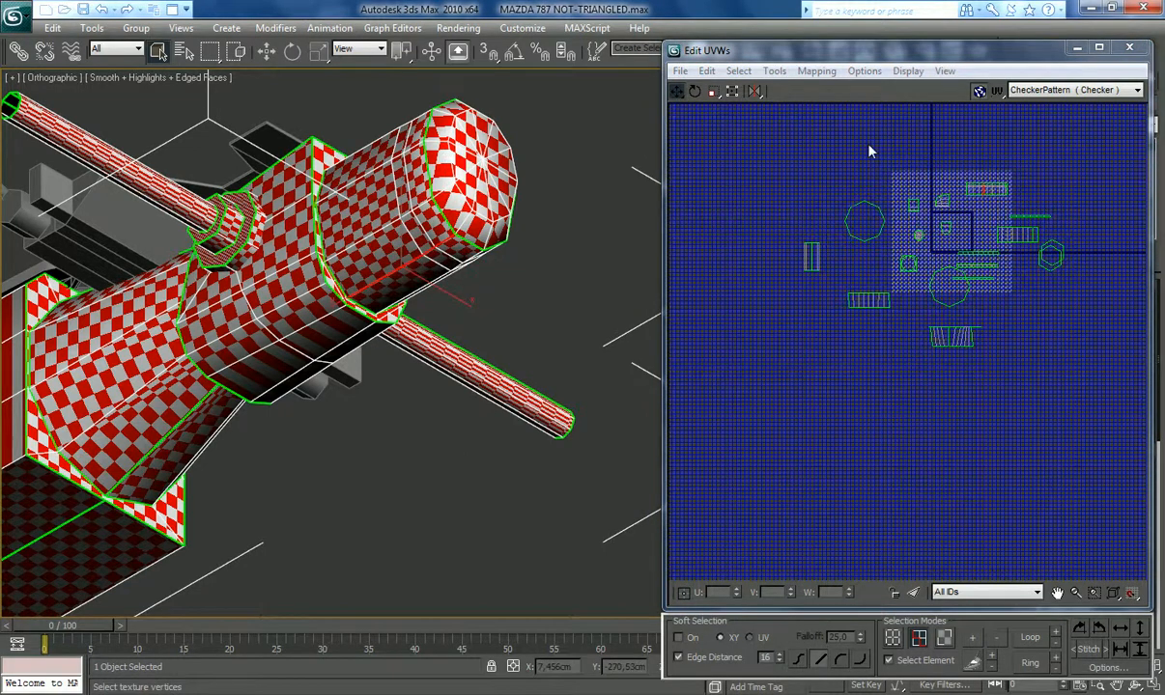
click(773, 71)
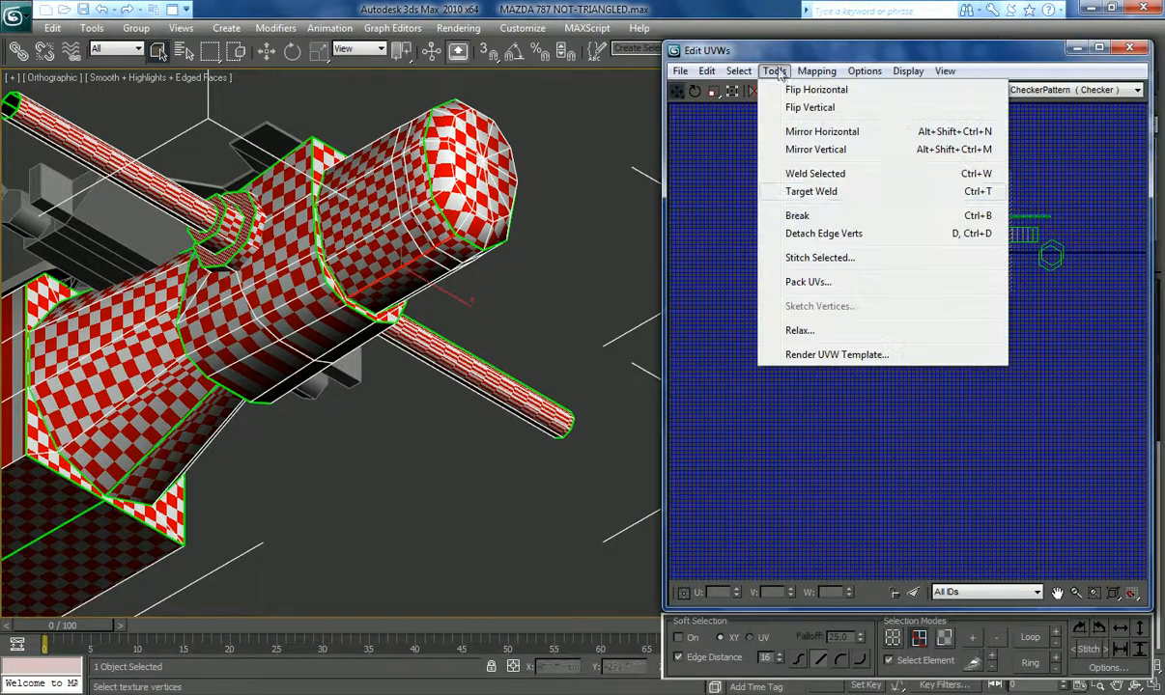
click(792, 214)
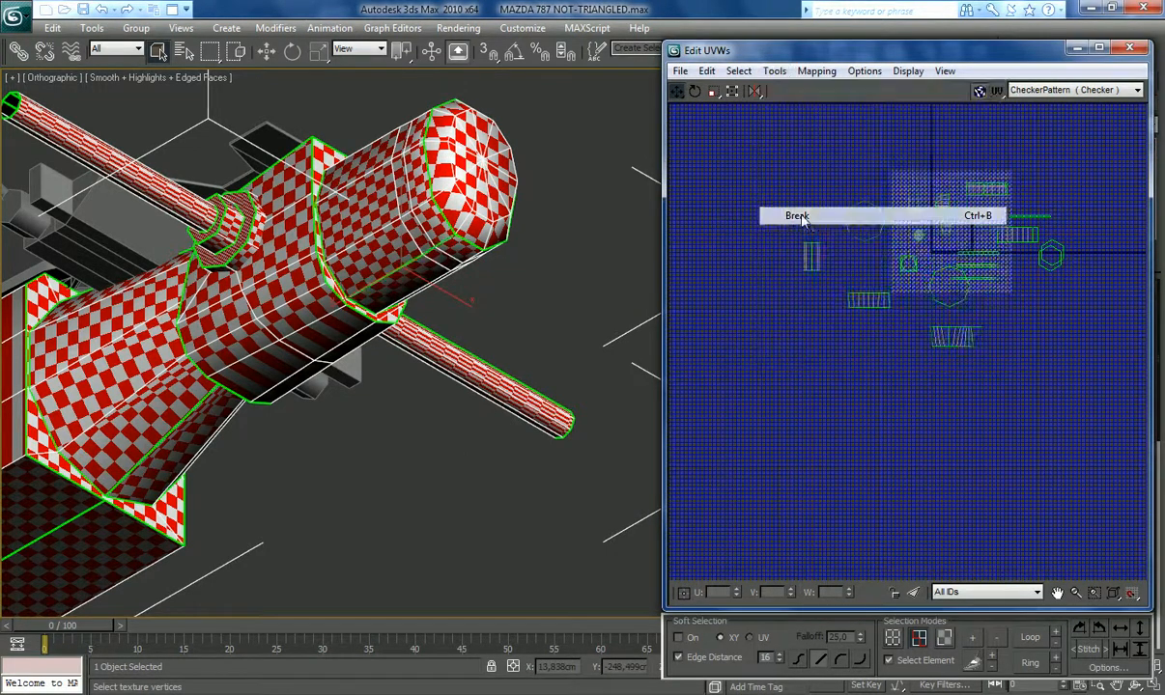
Step: Break the right half of the tapered shell's faces off and move it to the left side of the remaining half
click(1097, 50)
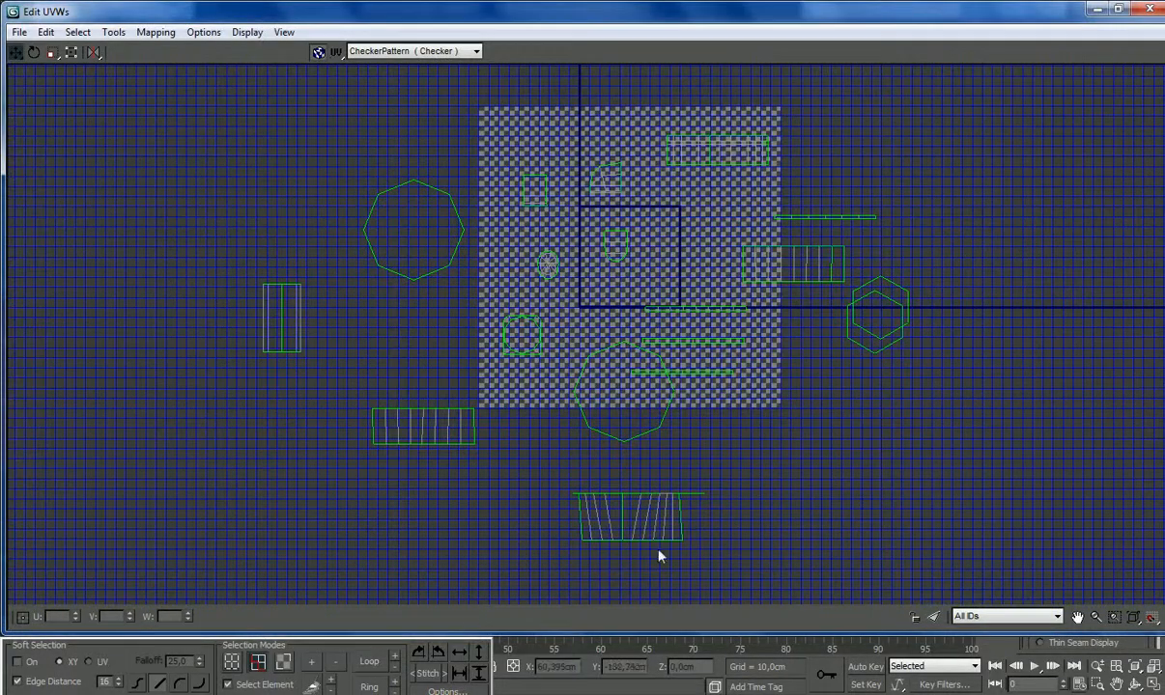
scroll(669, 577, up, 2)
click(283, 663)
drag(471, 537, 689, 495)
click(113, 31)
click(140, 176)
drag(607, 506, 421, 512)
click(533, 538)
click(449, 528)
click(309, 667)
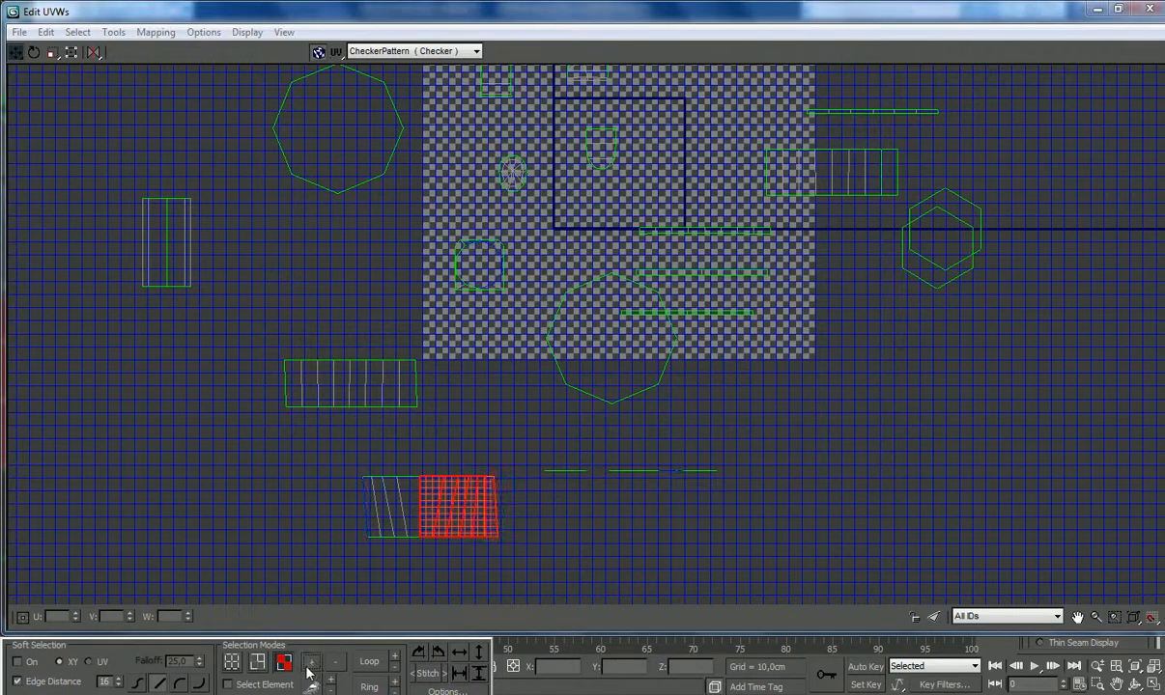
drag(473, 531, 338, 537)
Step: Target-weld the facing upper and lower corner vertices to rejoin the two halves of the tapered shell
scroll(338, 536, up, 2)
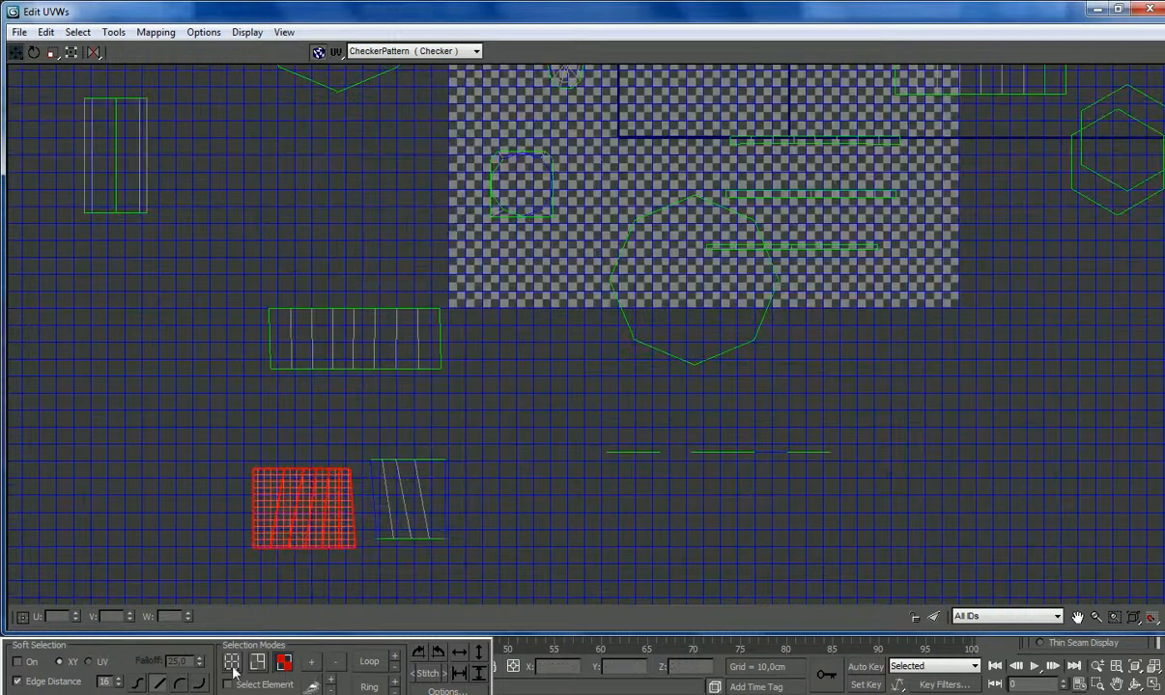
click(233, 662)
drag(357, 547, 373, 539)
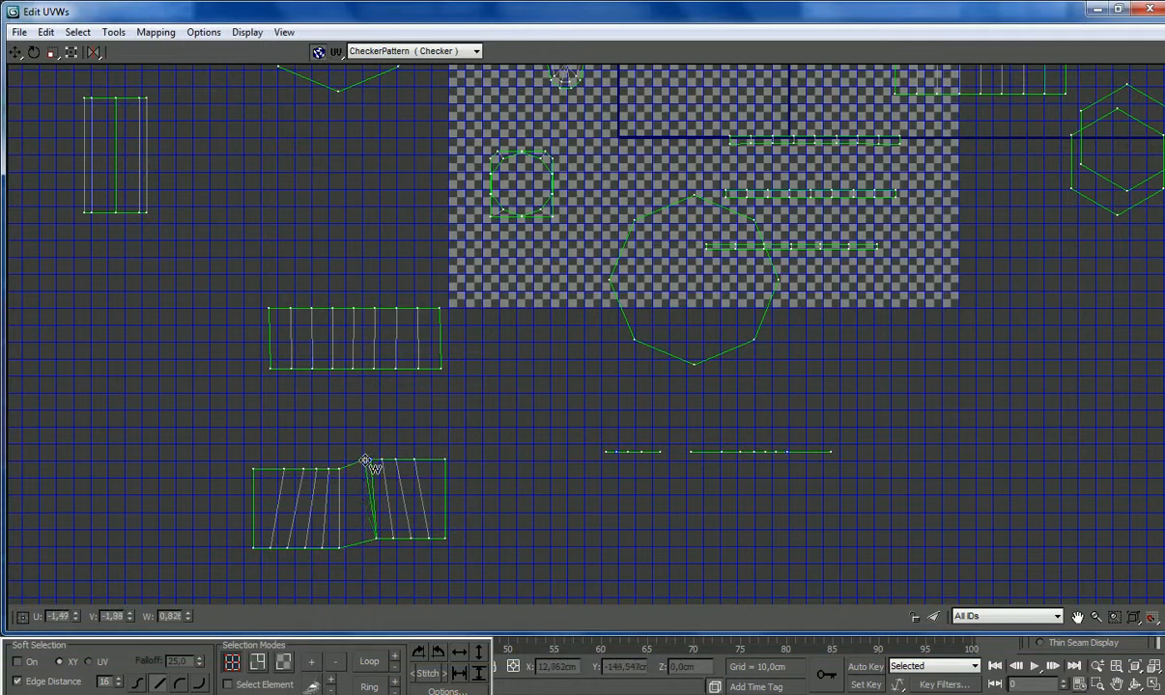
scroll(367, 461, down, 3)
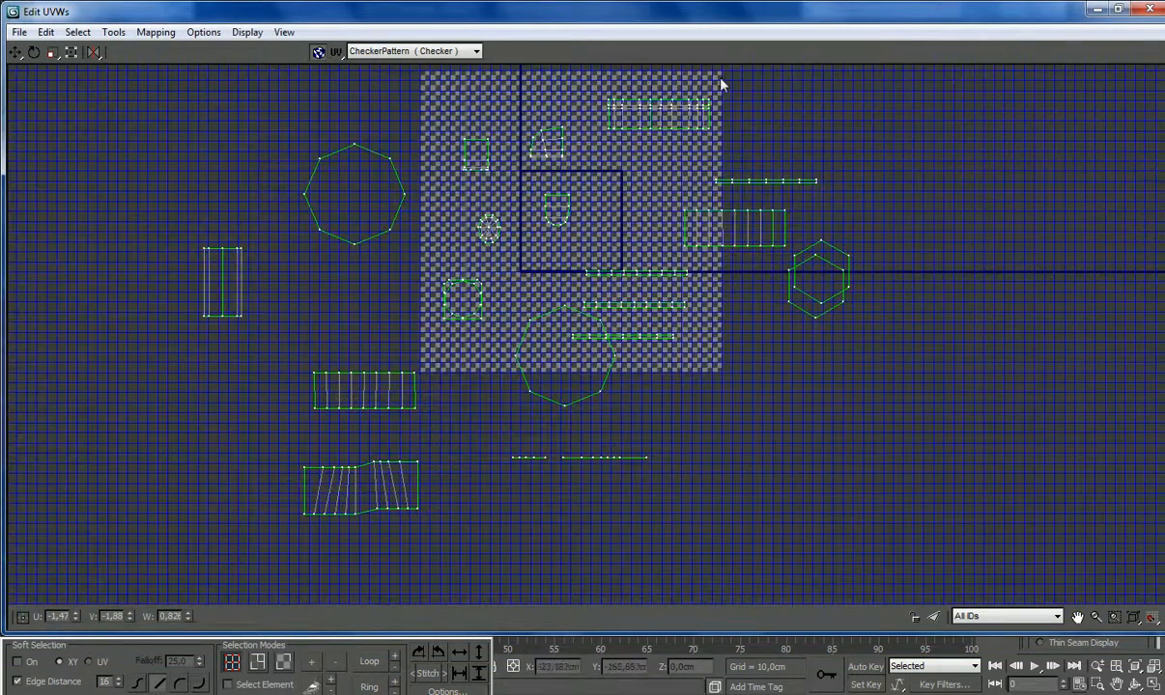
Step: Select the left part of the upper banded rectangle's faces up to the seam and move it beyond the right end
scroll(721, 85, up, 5)
click(283, 663)
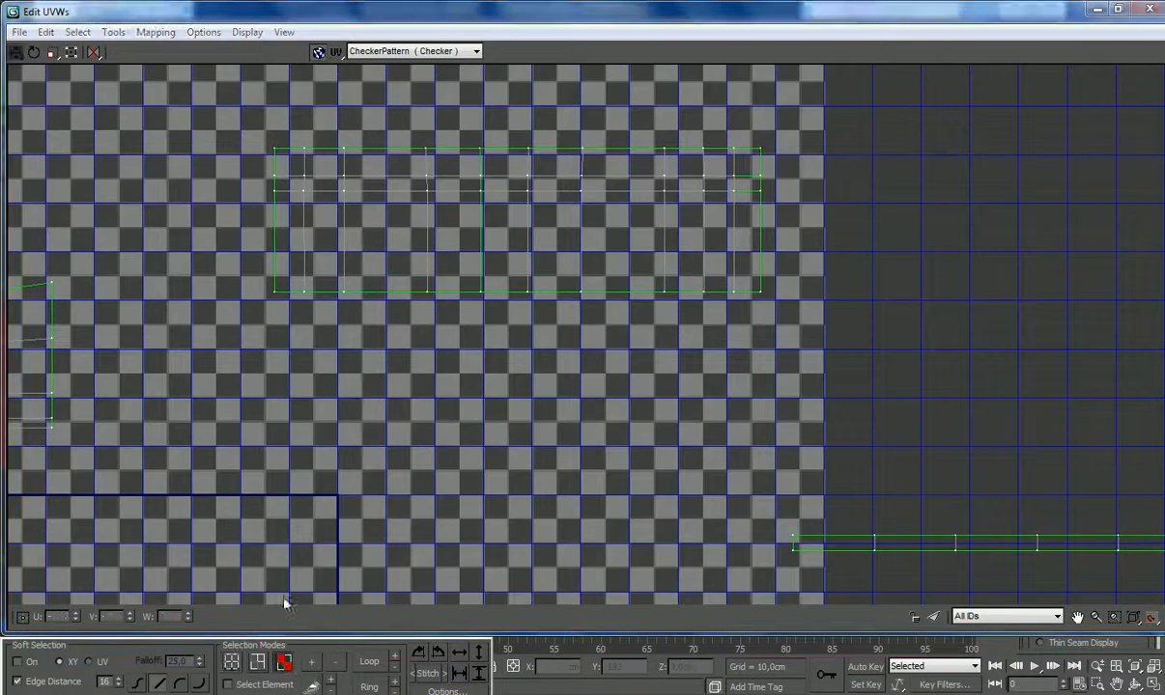
drag(250, 138, 299, 235)
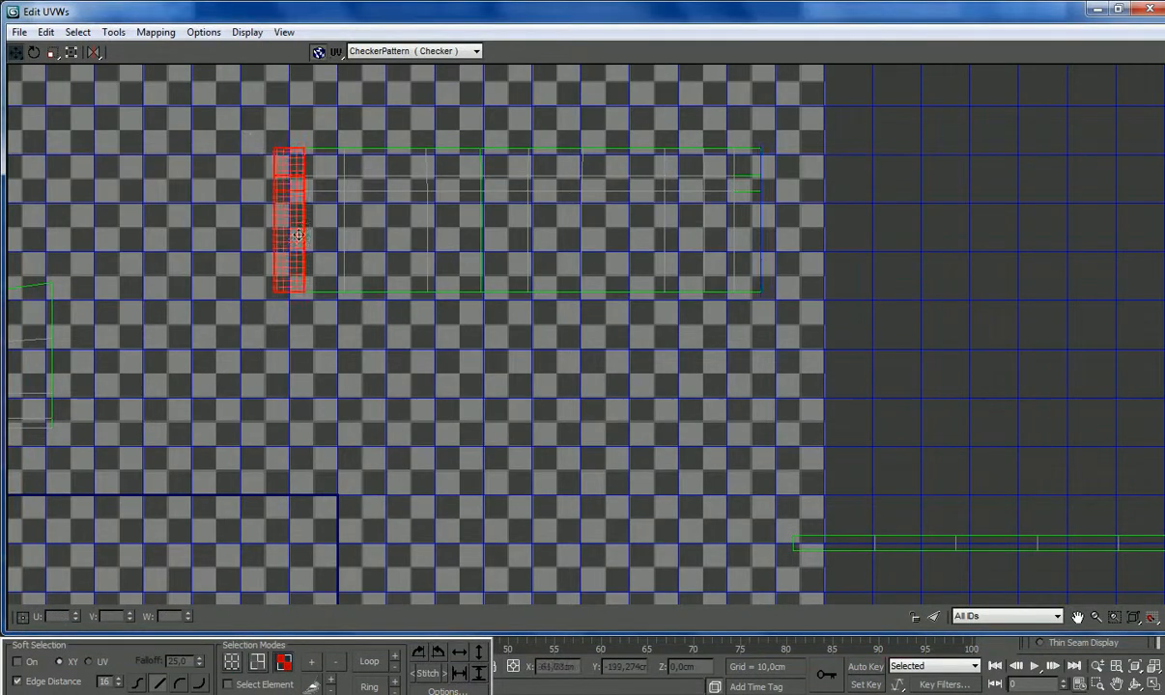
click(312, 662)
click(312, 663)
click(312, 663)
drag(383, 234, 899, 229)
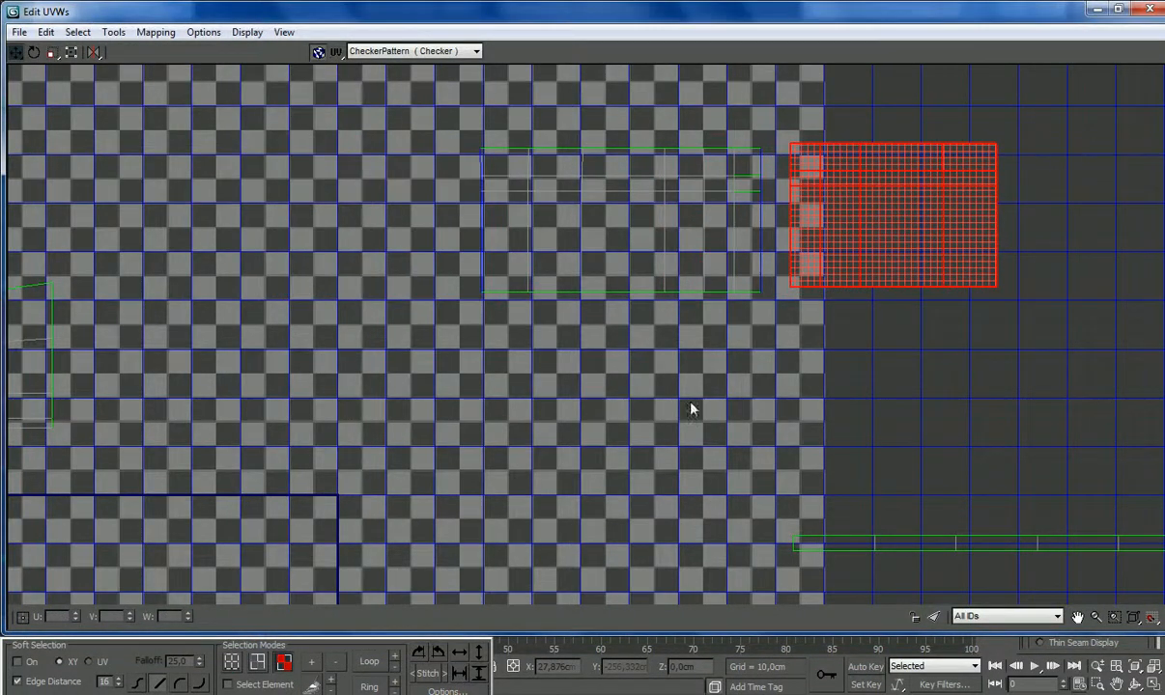
Step: Target-weld the facing edge vertices of the banded rectangle's two parts to join them into one shell
click(232, 662)
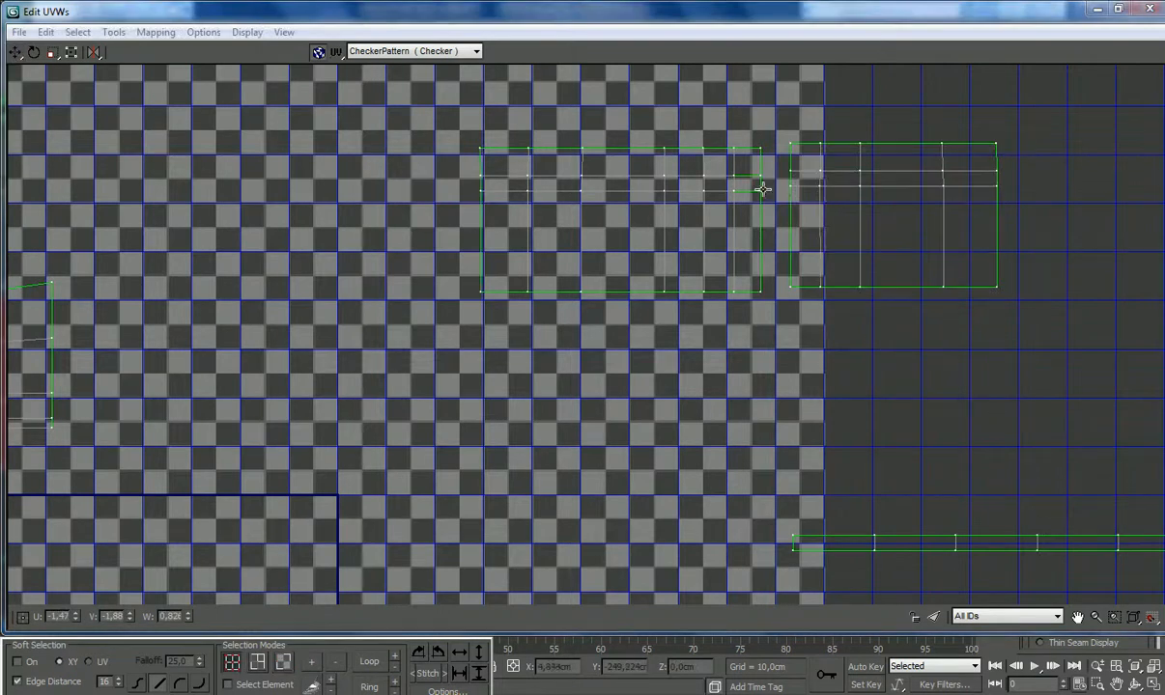
drag(789, 172, 758, 194)
drag(790, 286, 760, 291)
drag(790, 143, 761, 149)
scroll(761, 149, down, 8)
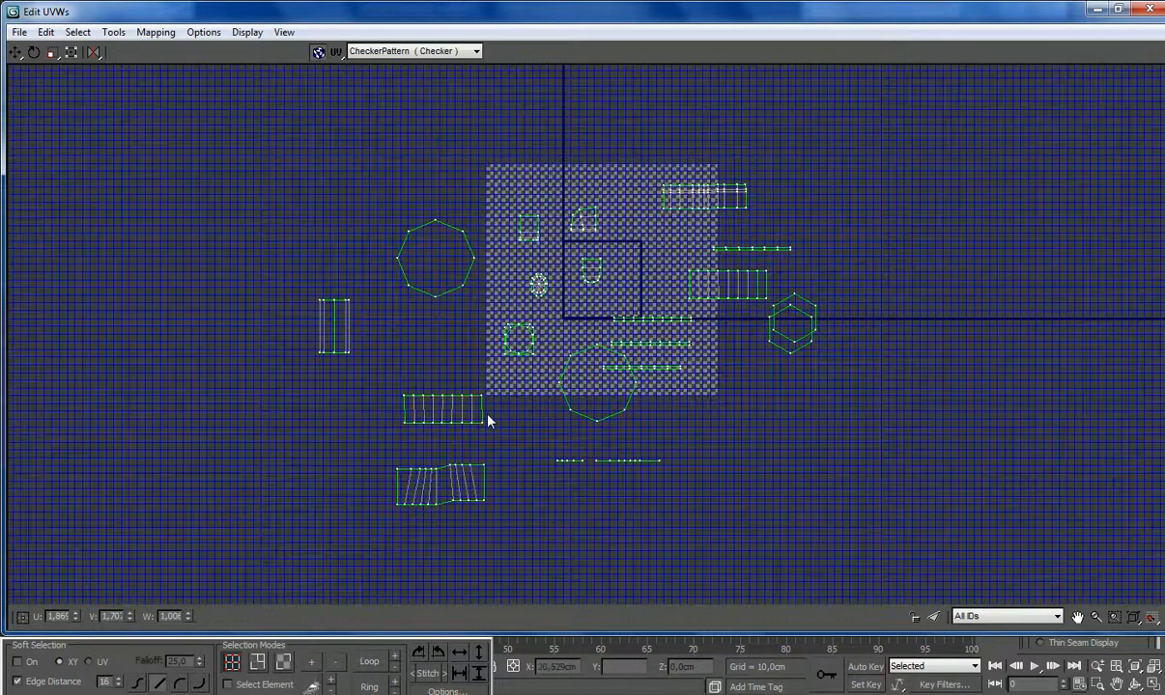
Step: Select all UV shells with element selection and relax them using Relax By Face Angles
click(16, 52)
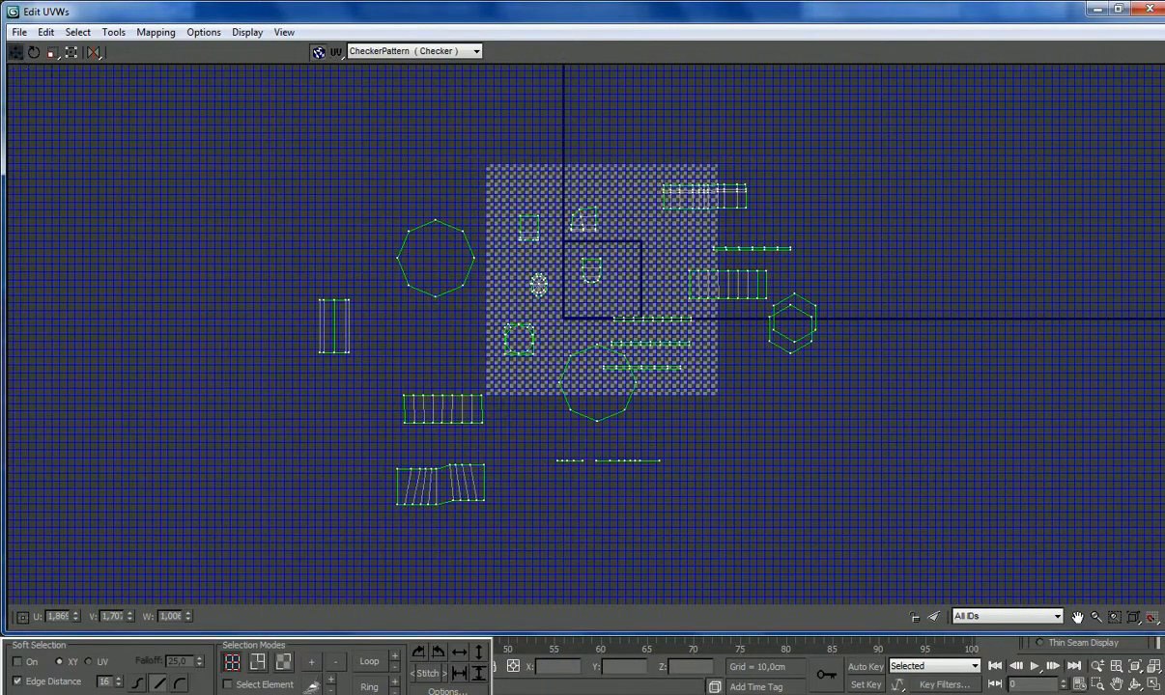
click(229, 685)
drag(227, 151, 867, 539)
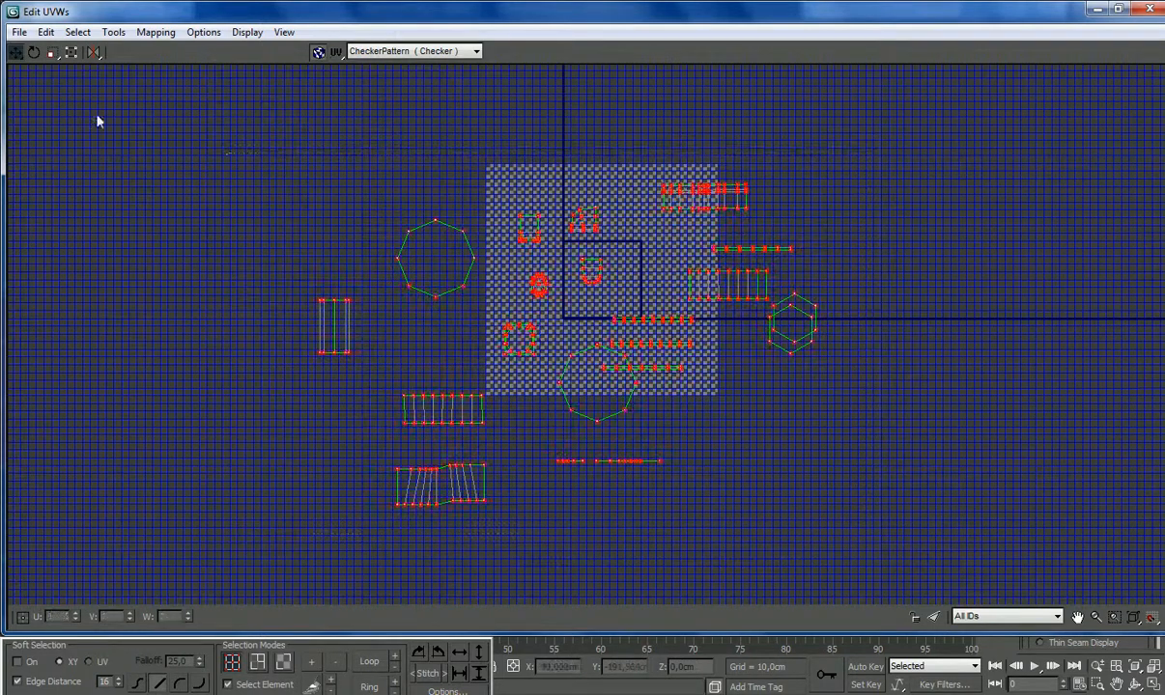
click(113, 31)
click(164, 290)
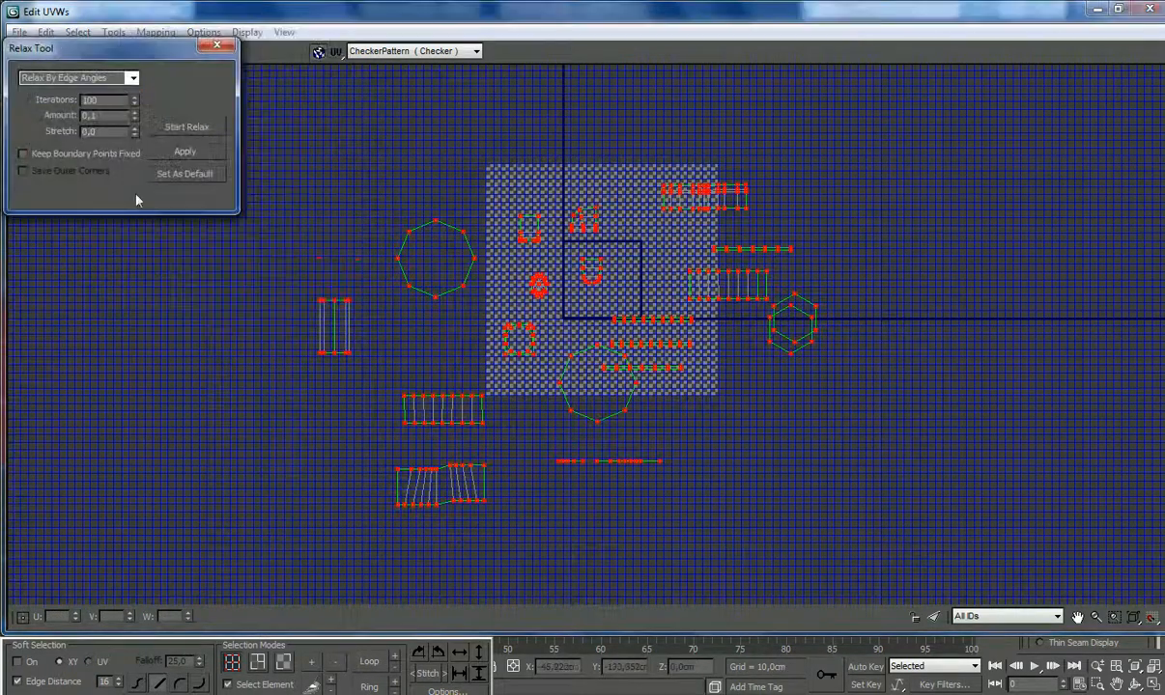
click(130, 77)
click(116, 91)
click(173, 127)
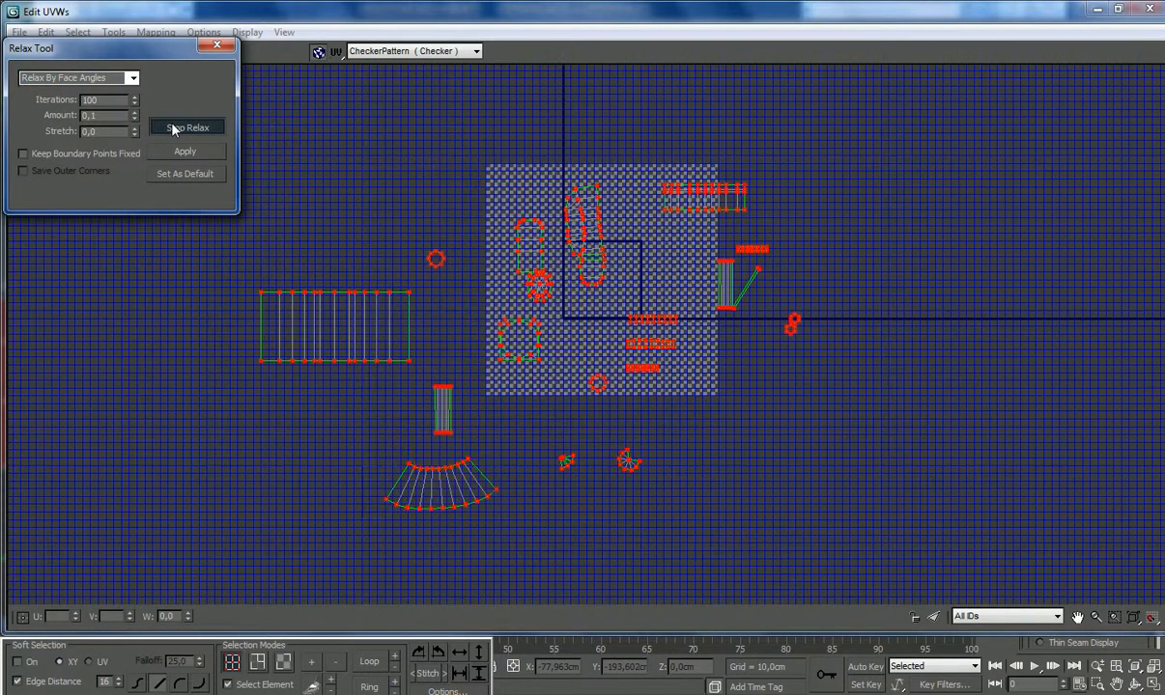
click(751, 410)
Step: Target-weld the loose upper corner of the slanted strip to the adjacent narrow striped shell
scroll(603, 221, up, 6)
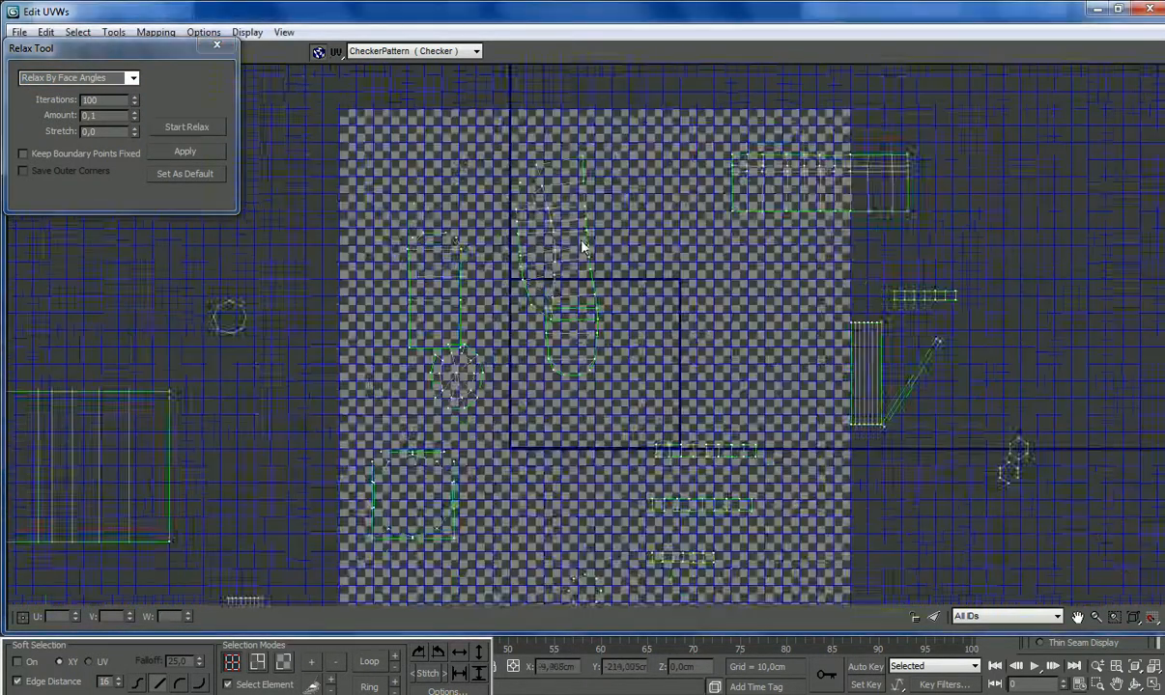
scroll(561, 338, down, 3)
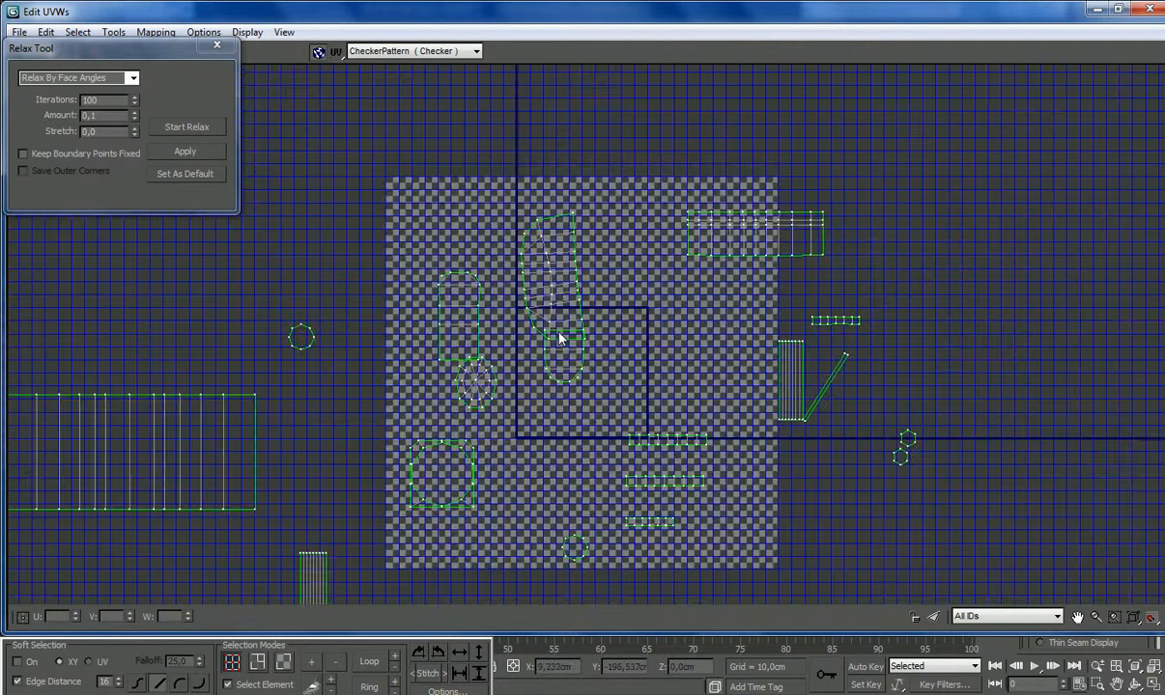
scroll(579, 348, down, 4)
scroll(749, 346, up, 5)
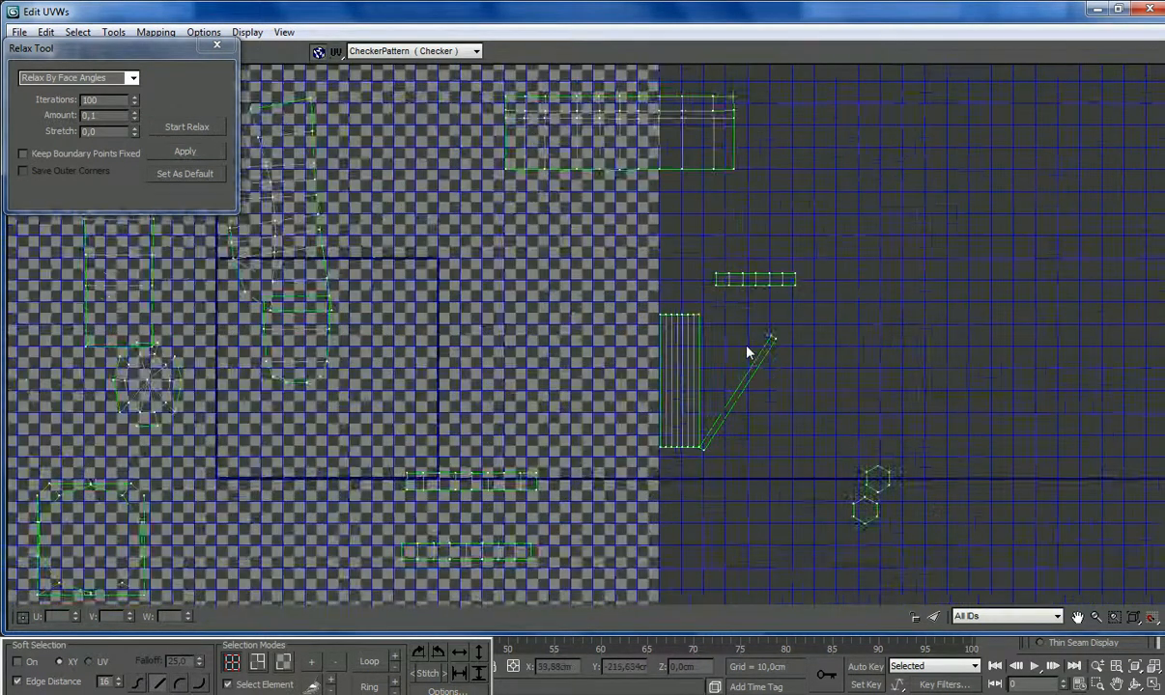
drag(779, 338, 689, 307)
scroll(686, 304, down, 4)
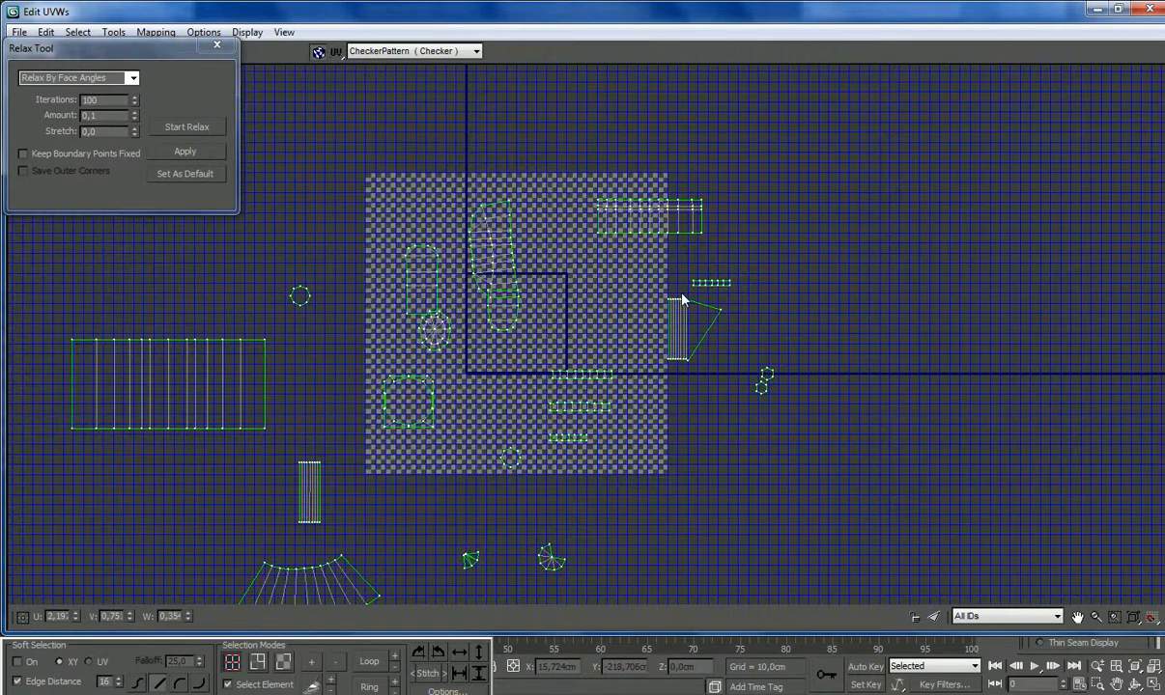
scroll(682, 300, down, 2)
click(681, 329)
Step: Target-weld the small fan-shaped fragment's vertices onto the larger fan below the checker area to form one shell
drag(837, 541, 383, 278)
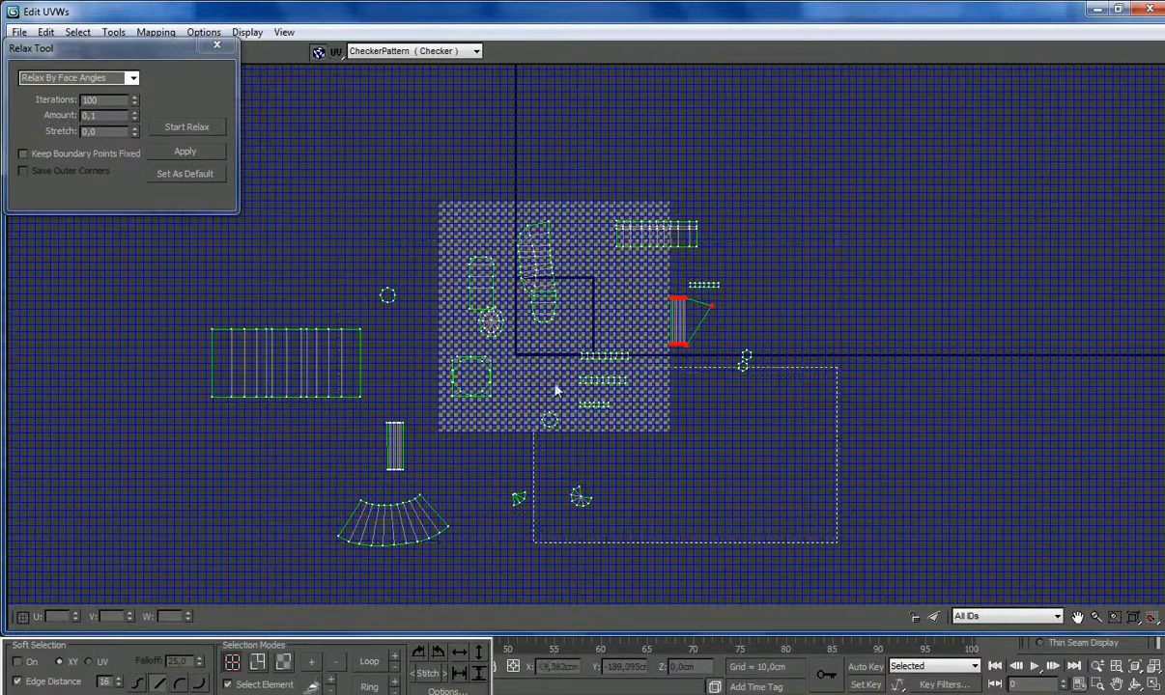
scroll(543, 519, up, 5)
drag(437, 408, 570, 404)
drag(413, 414, 601, 421)
drag(408, 444, 626, 424)
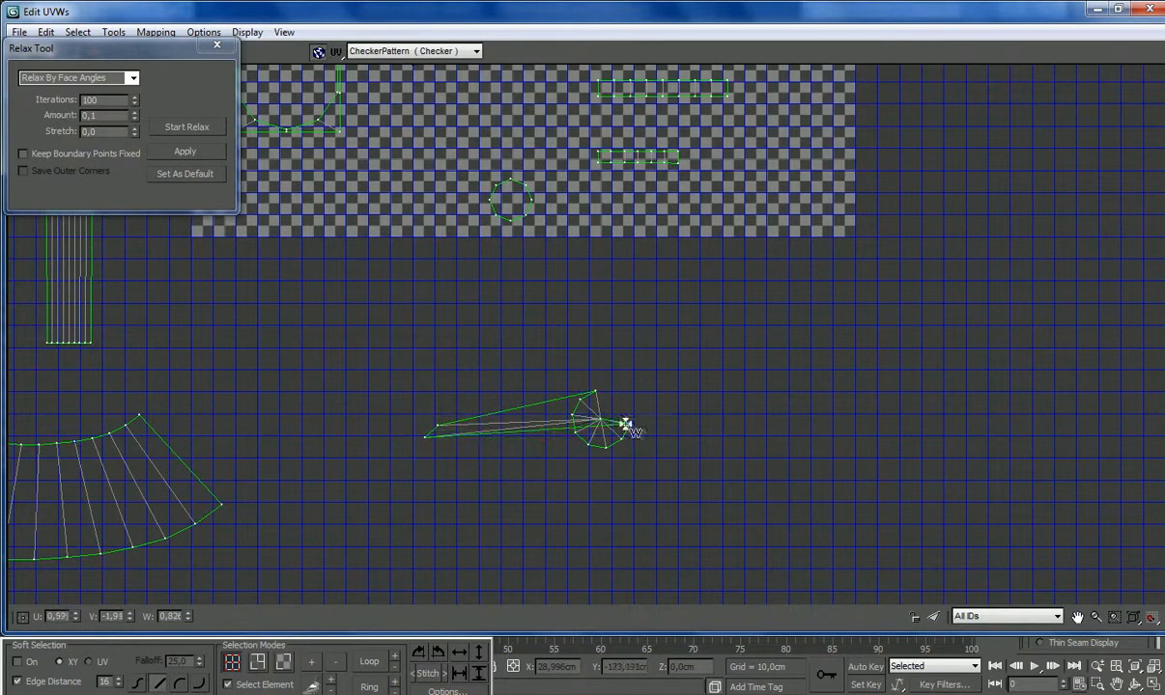
drag(423, 441, 635, 394)
drag(438, 425, 591, 355)
scroll(594, 404, down, 3)
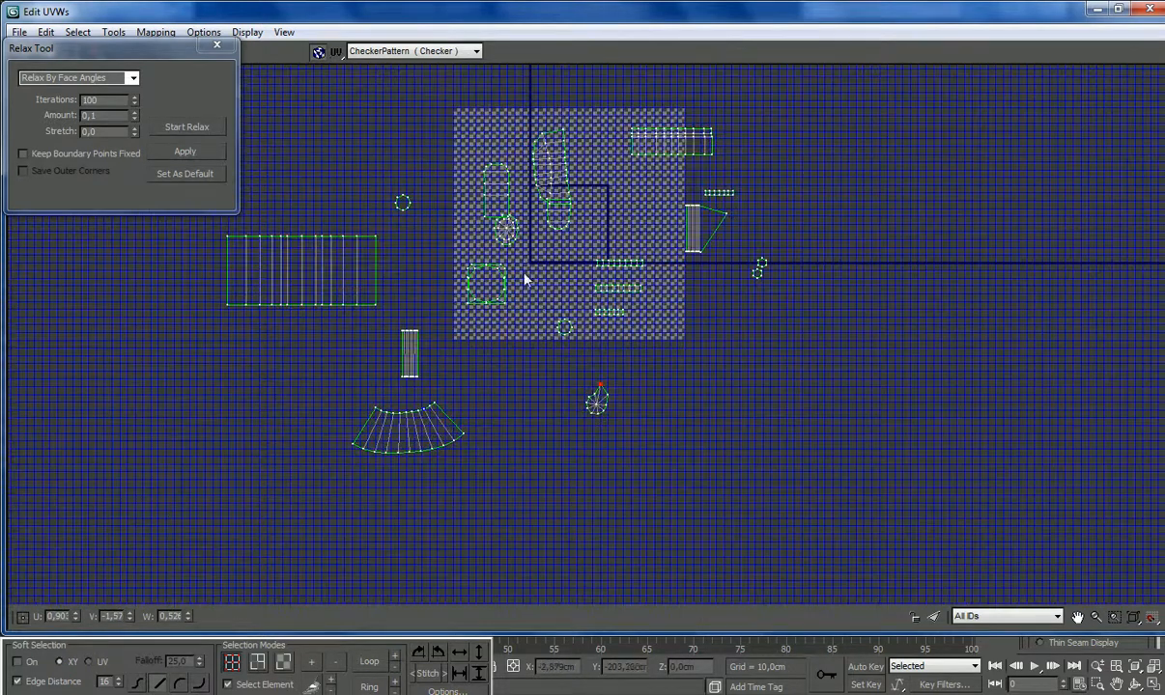
scroll(545, 329, down, 2)
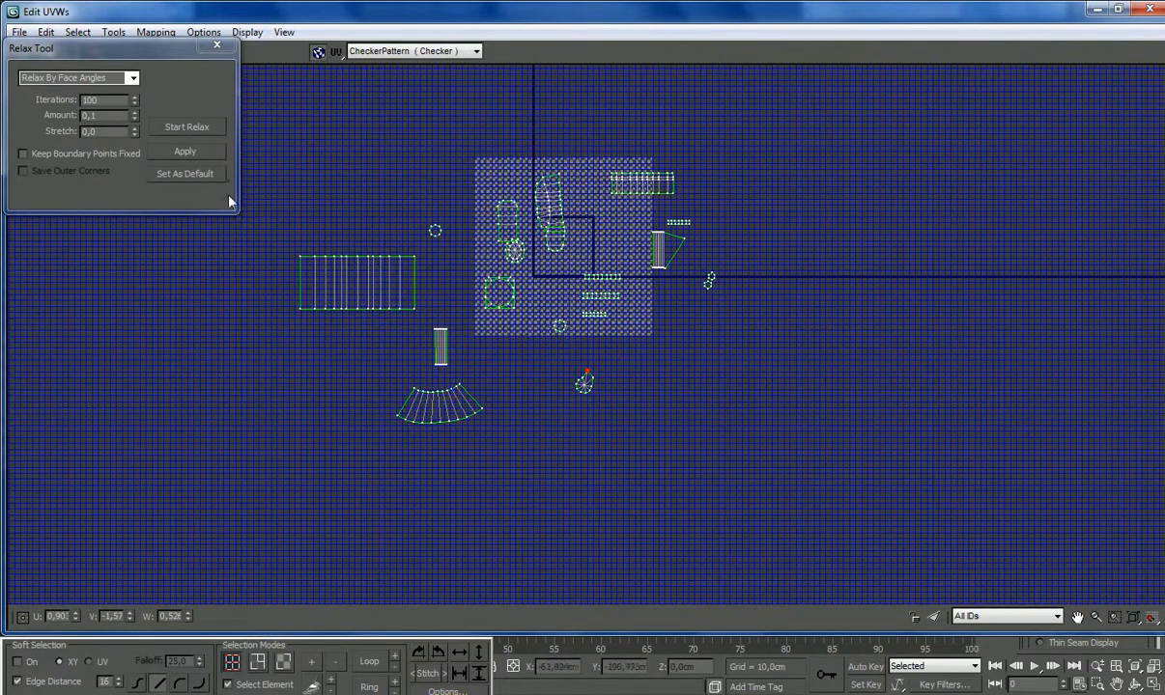
Step: Select all the UV shells and relax them using Relax By Face Angles
drag(295, 142, 736, 436)
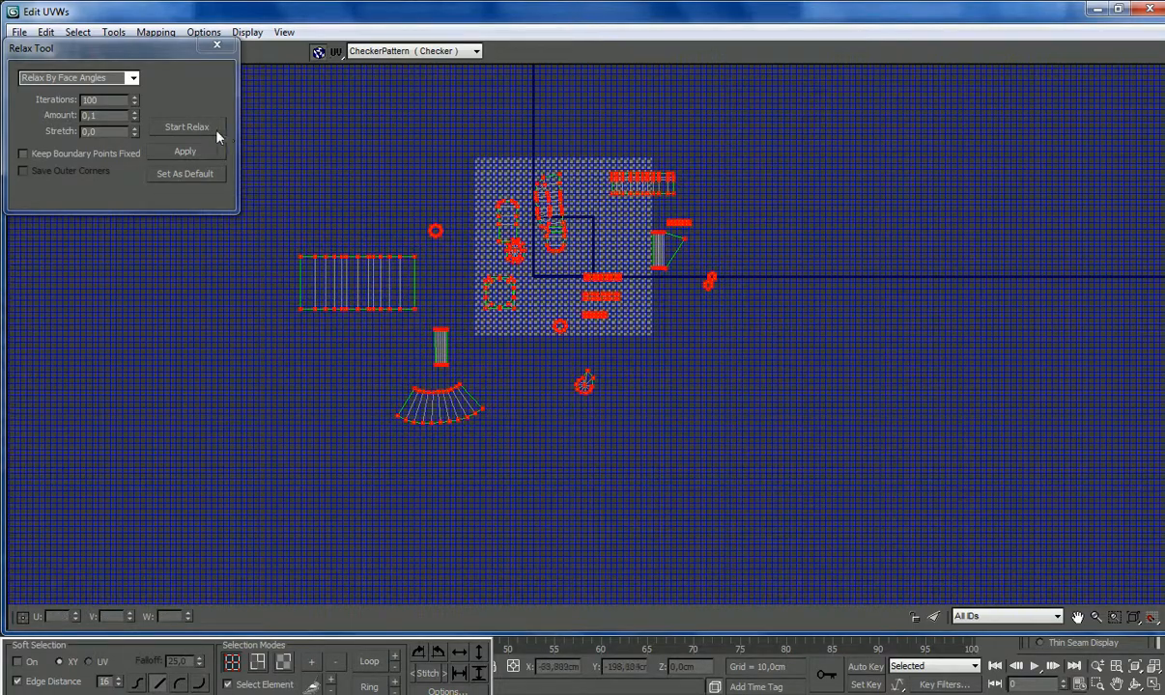
click(206, 129)
click(762, 400)
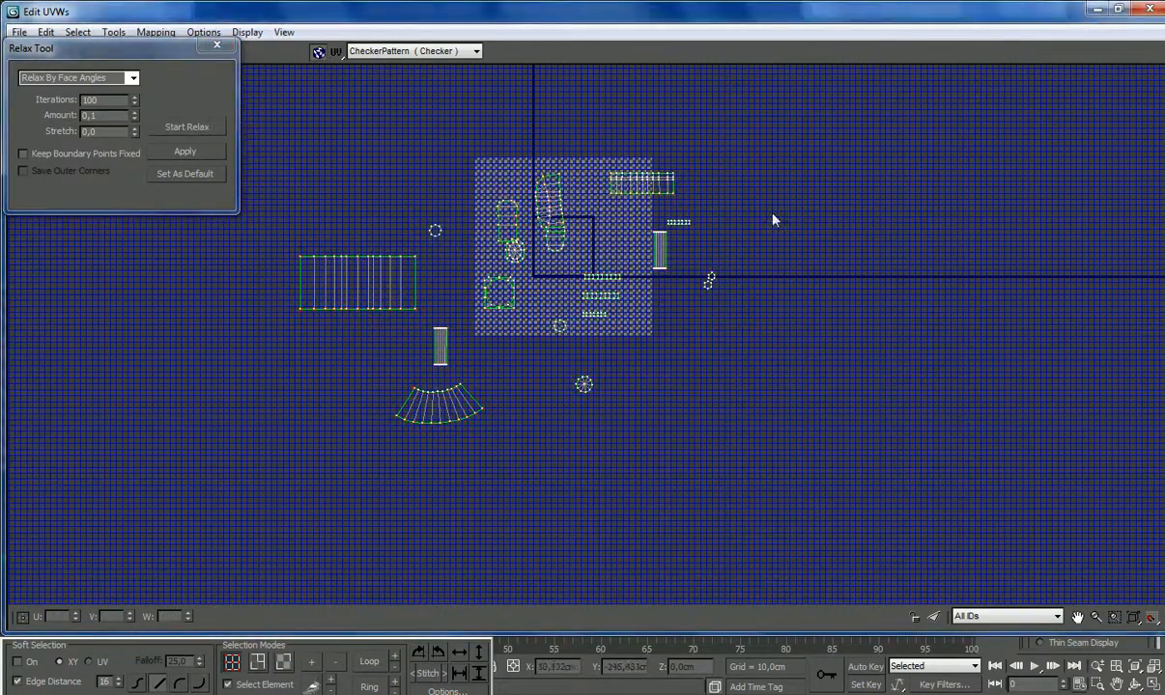
scroll(772, 215, up, 5)
scroll(668, 347, down, 4)
scroll(468, 311, up, 4)
scroll(420, 342, down, 2)
scroll(420, 343, down, 2)
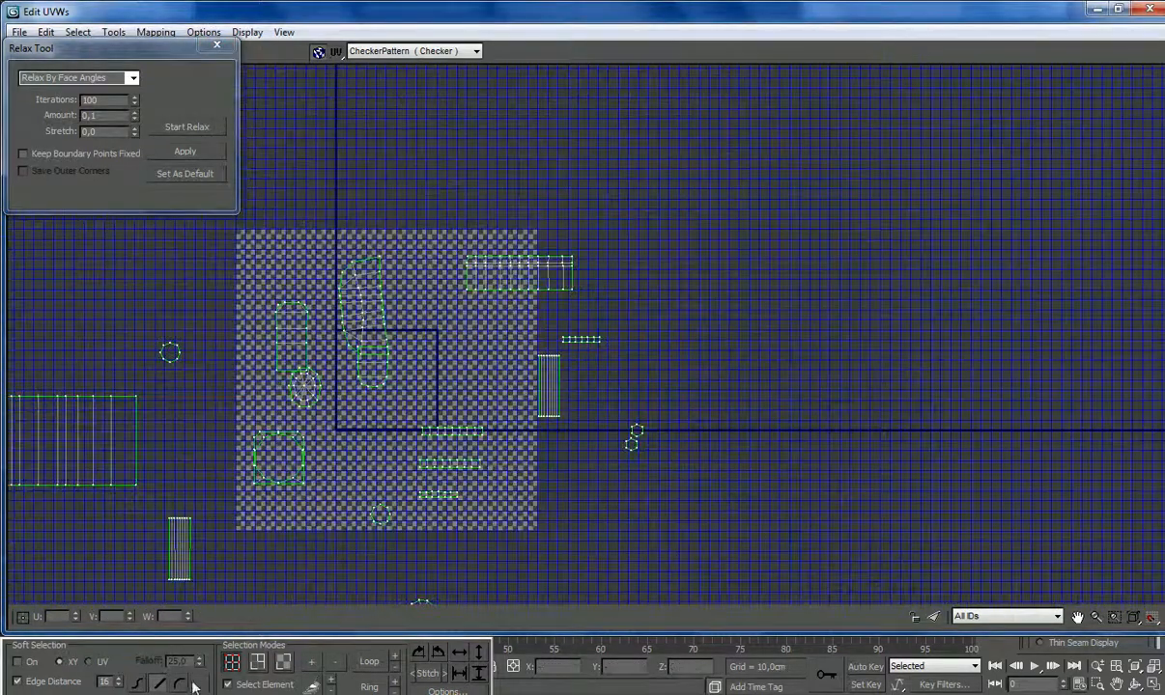
Step: Move the large banded rectangle, the square shell and the fan-shaped shell to the empty area beyond the checker tile
scroll(300, 454, down, 2)
drag(179, 439, 696, 218)
drag(301, 449, 768, 241)
click(279, 574)
drag(279, 574, 687, 311)
scroll(688, 311, up, 5)
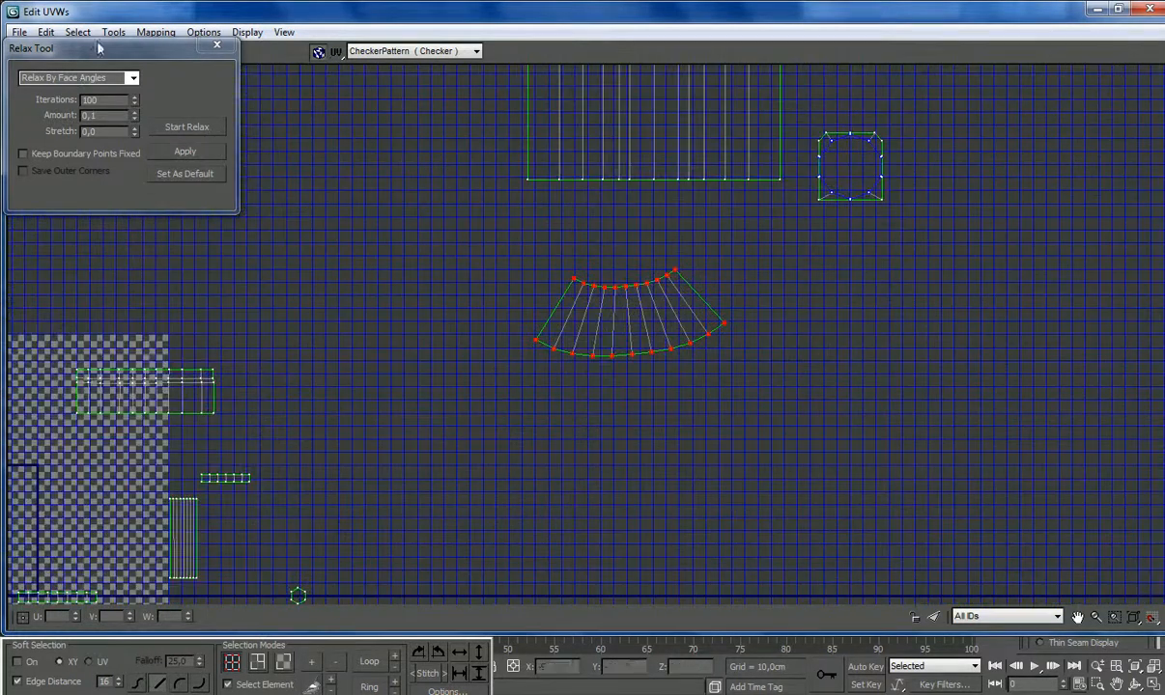
Step: Close the Relax Tool and rotate the fan-shaped shell slightly so it sits level
double_click(161, 12)
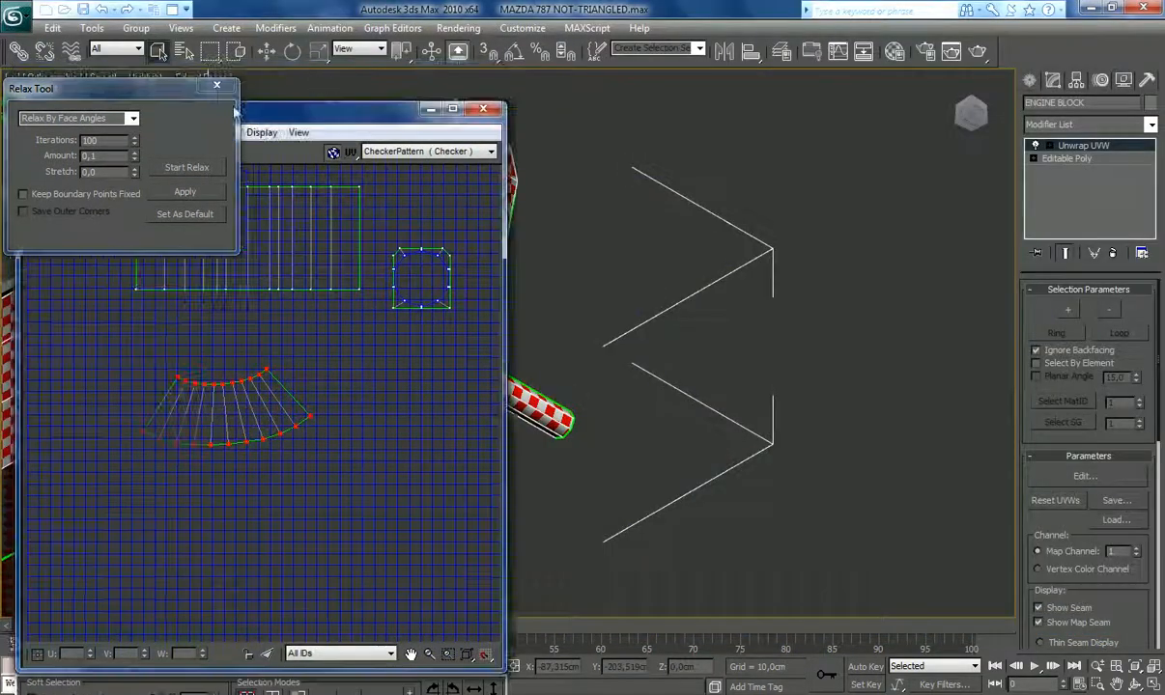
double_click(423, 110)
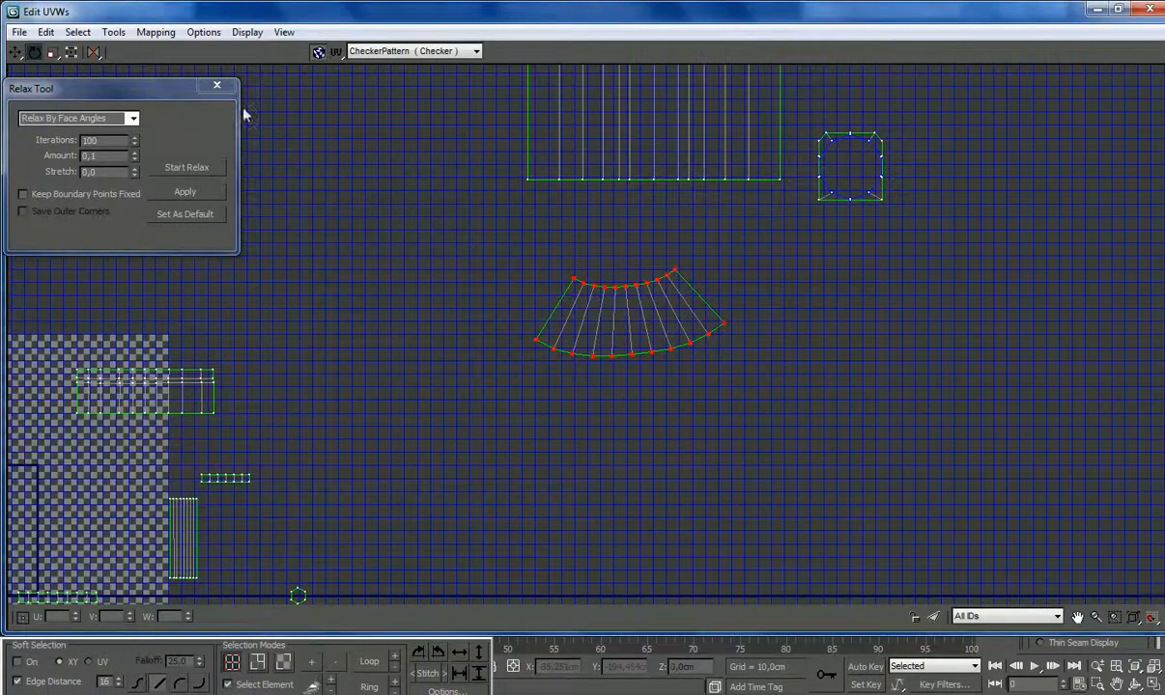
click(216, 85)
drag(591, 355, 569, 346)
click(577, 376)
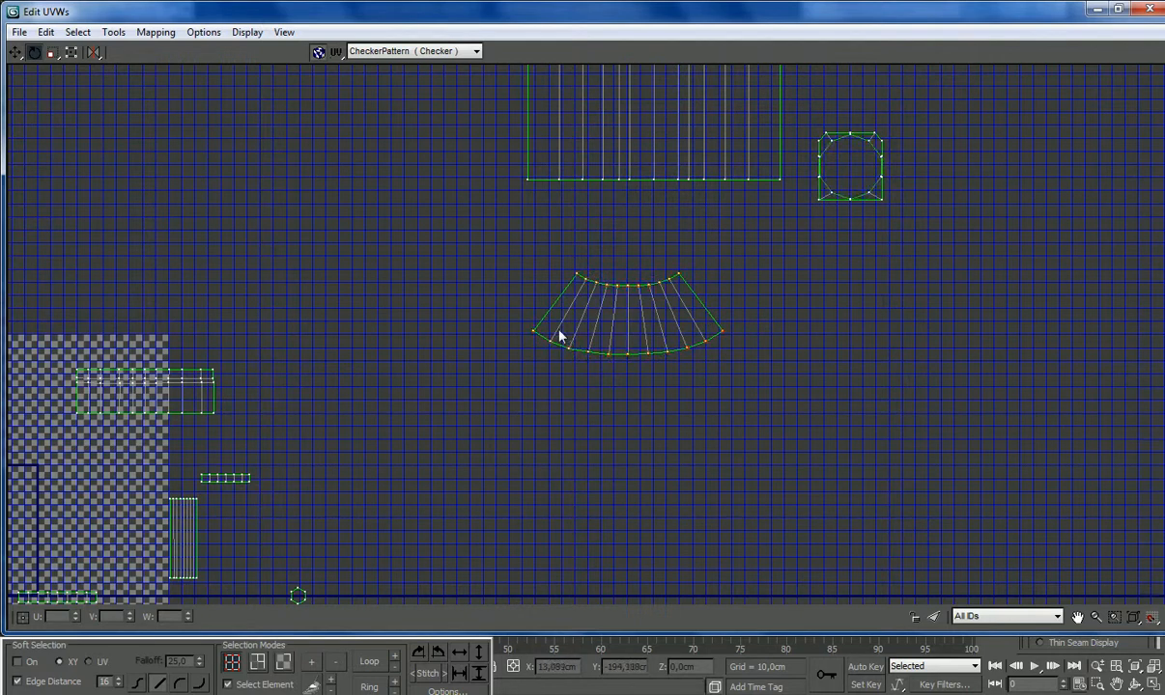
Step: Move the slanted, curved shell out of the checker area to beneath the fan and rotate it about 90° to lie horizontally
scroll(565, 294, down, 3)
scroll(567, 298, down, 3)
scroll(386, 348, up, 4)
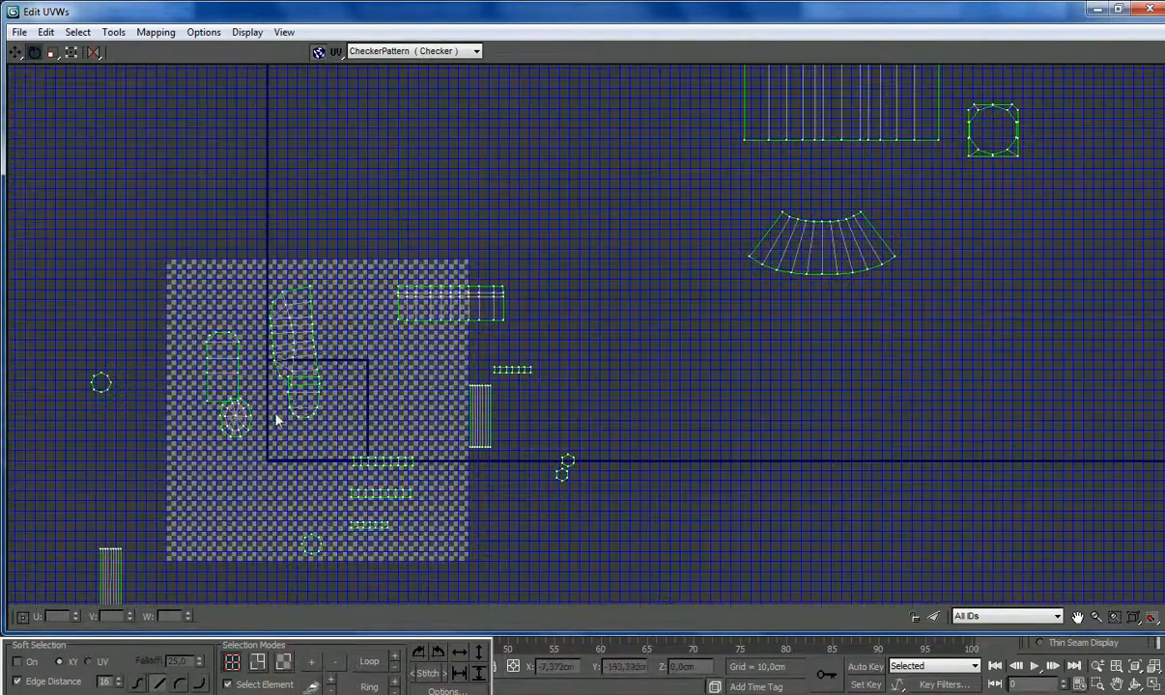
click(268, 337)
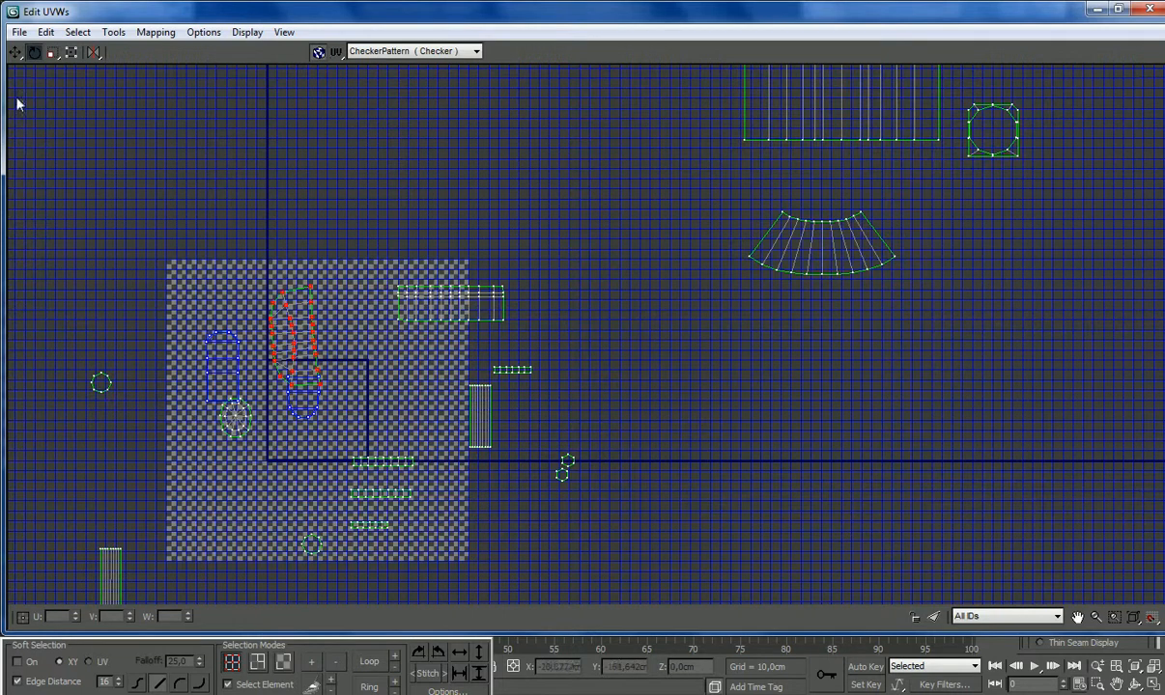
click(15, 52)
drag(275, 363, 790, 371)
scroll(856, 342, up, 2)
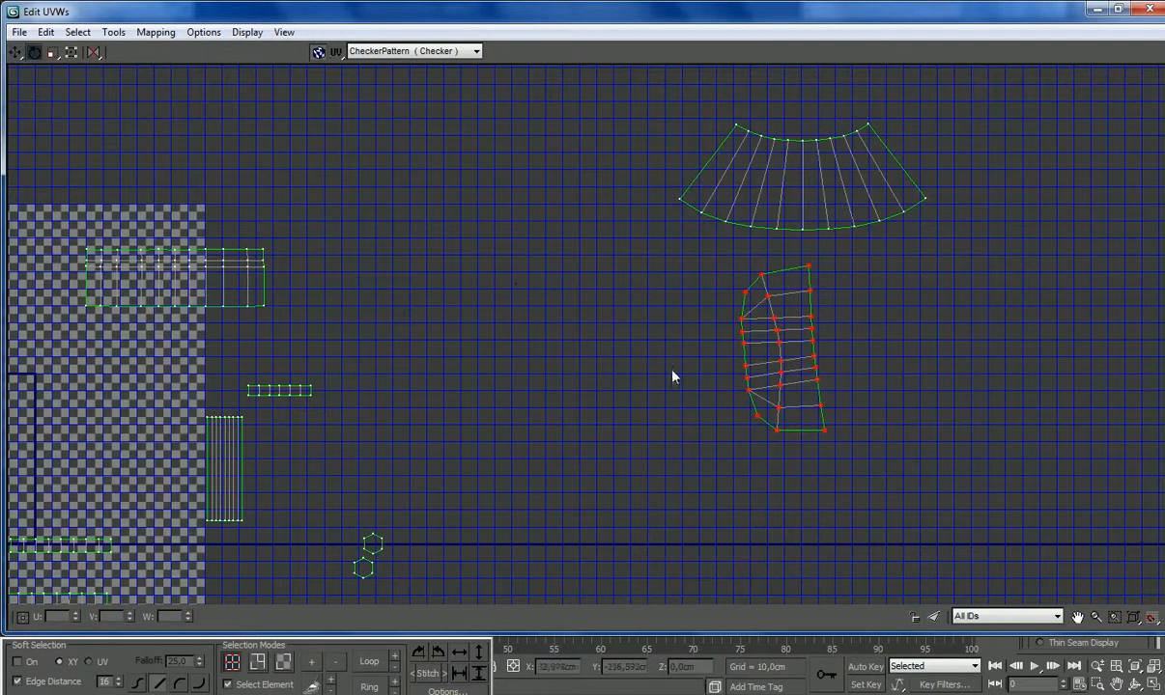
drag(741, 338, 747, 472)
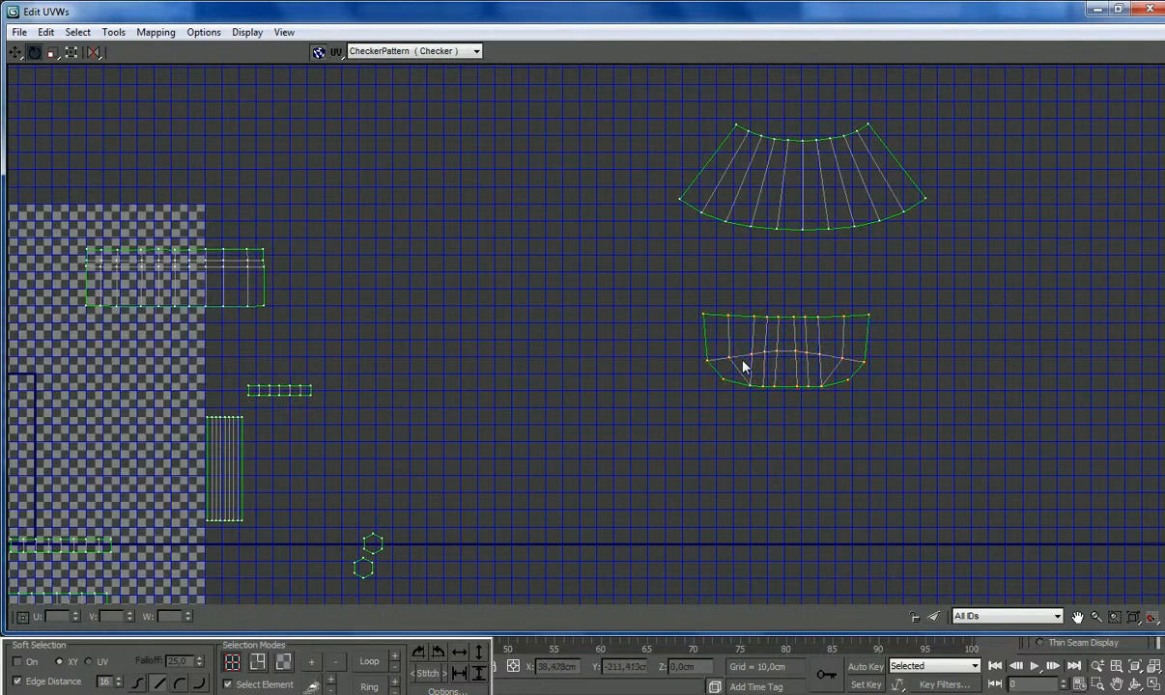
Step: Move the two rounded-end shells, the wide banded strip and the oval radial disc next to the fan-shaped shell
scroll(759, 384, down, 3)
click(16, 51)
drag(307, 373, 807, 356)
drag(513, 335, 904, 290)
drag(304, 413, 885, 346)
drag(365, 398, 691, 328)
Step: Place the two small rings and the two longer narrow strips in rows beneath the horizontal curved shell
scroll(463, 501, down, 1)
scroll(351, 497, up, 4)
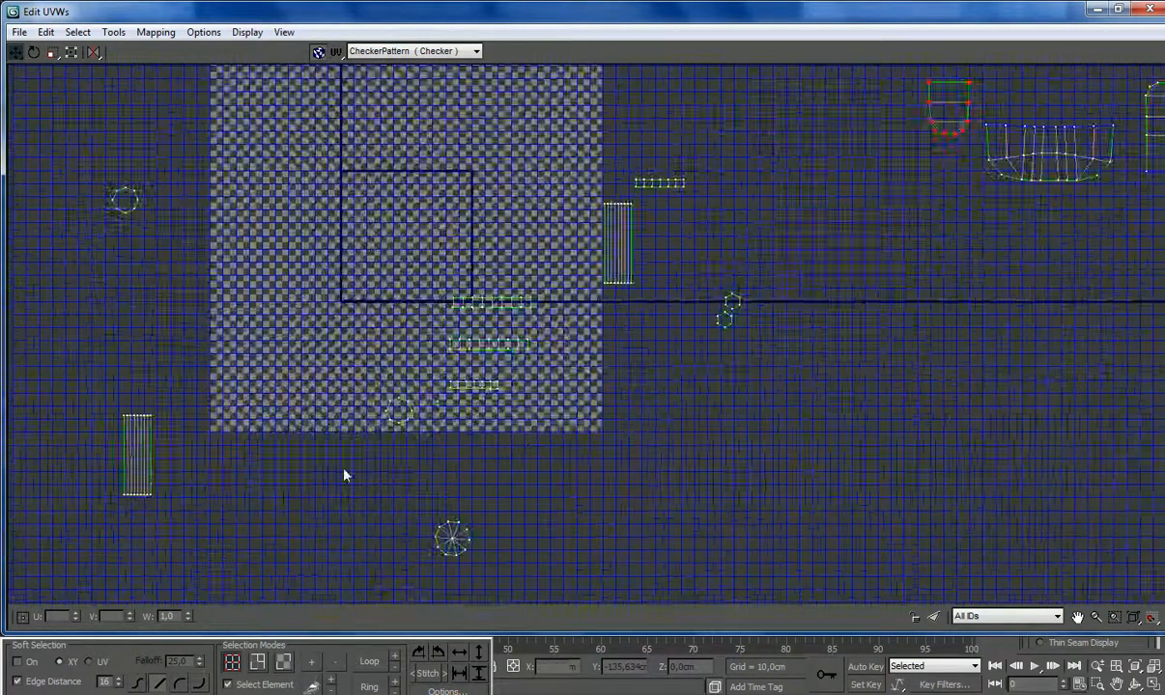
scroll(351, 496, down, 3)
click(213, 307)
drag(228, 311, 658, 369)
drag(453, 395, 791, 355)
drag(377, 436, 724, 360)
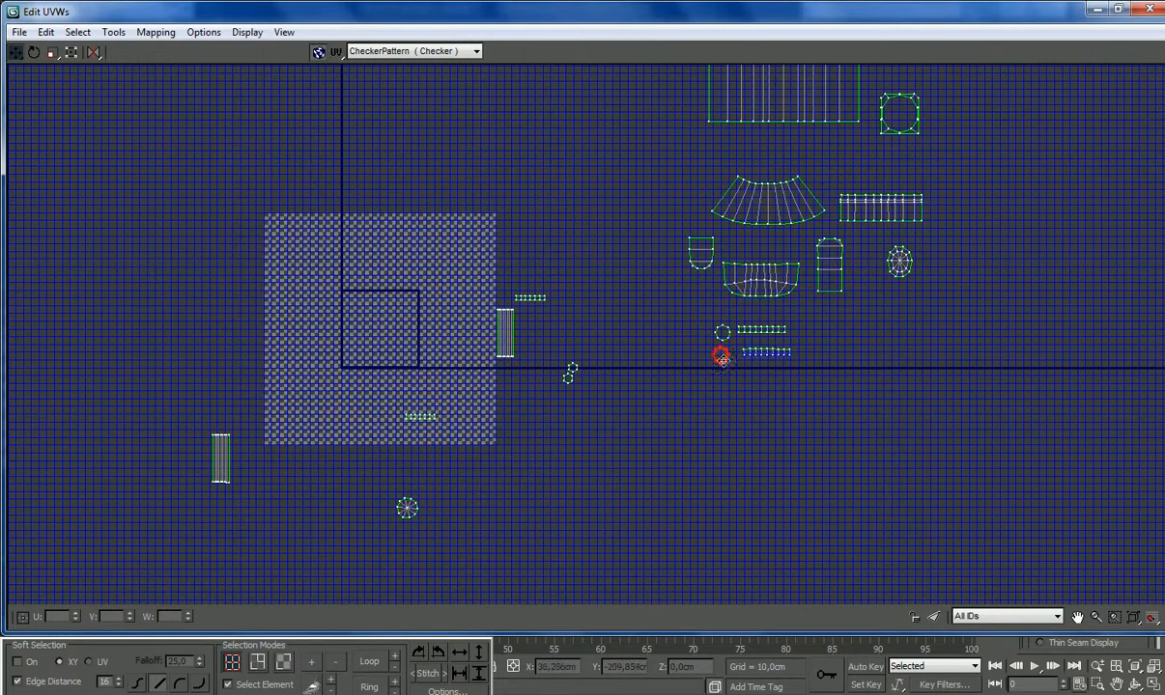
Step: Gather the short strips, small hexagons, tall striped shells and remaining radial disc beside the other arranged shells
drag(433, 418, 767, 382)
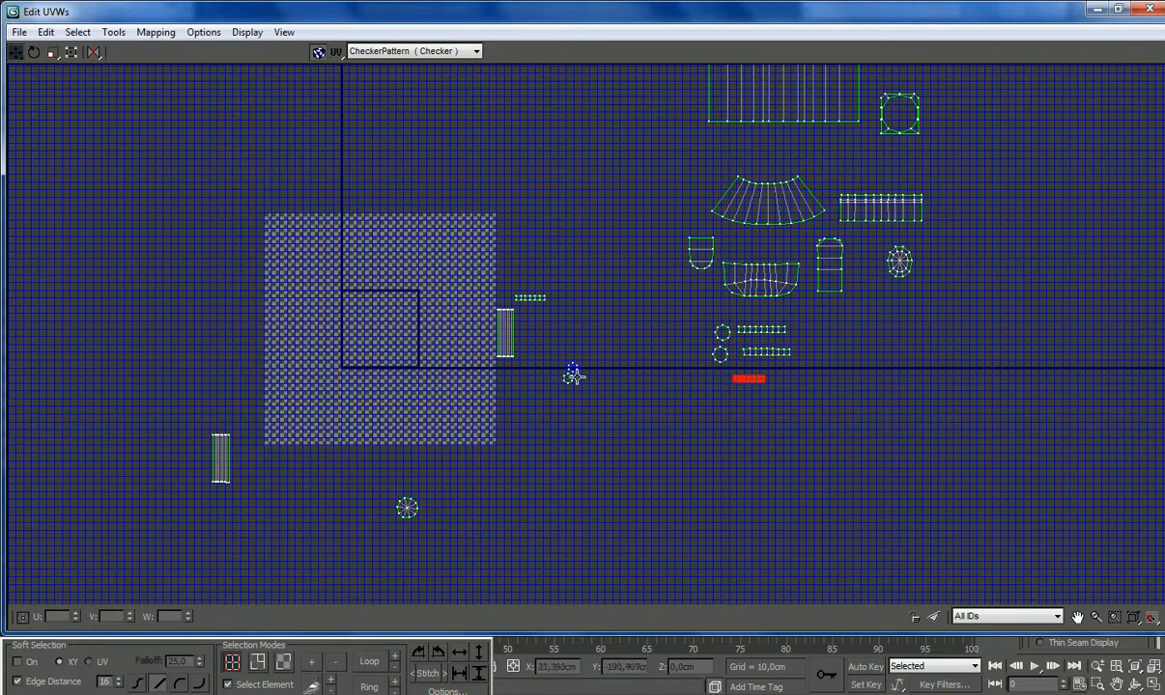
drag(575, 373, 781, 383)
drag(575, 384, 683, 383)
drag(545, 297, 760, 390)
drag(678, 382, 785, 397)
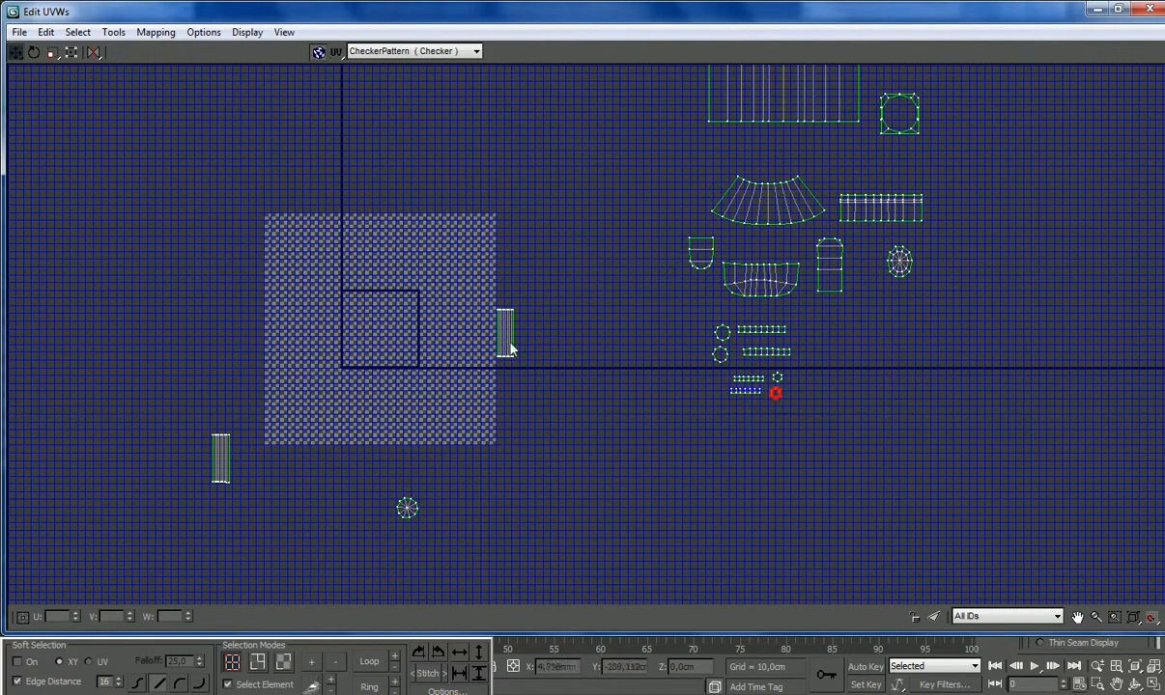
drag(503, 356, 824, 406)
drag(406, 516, 854, 326)
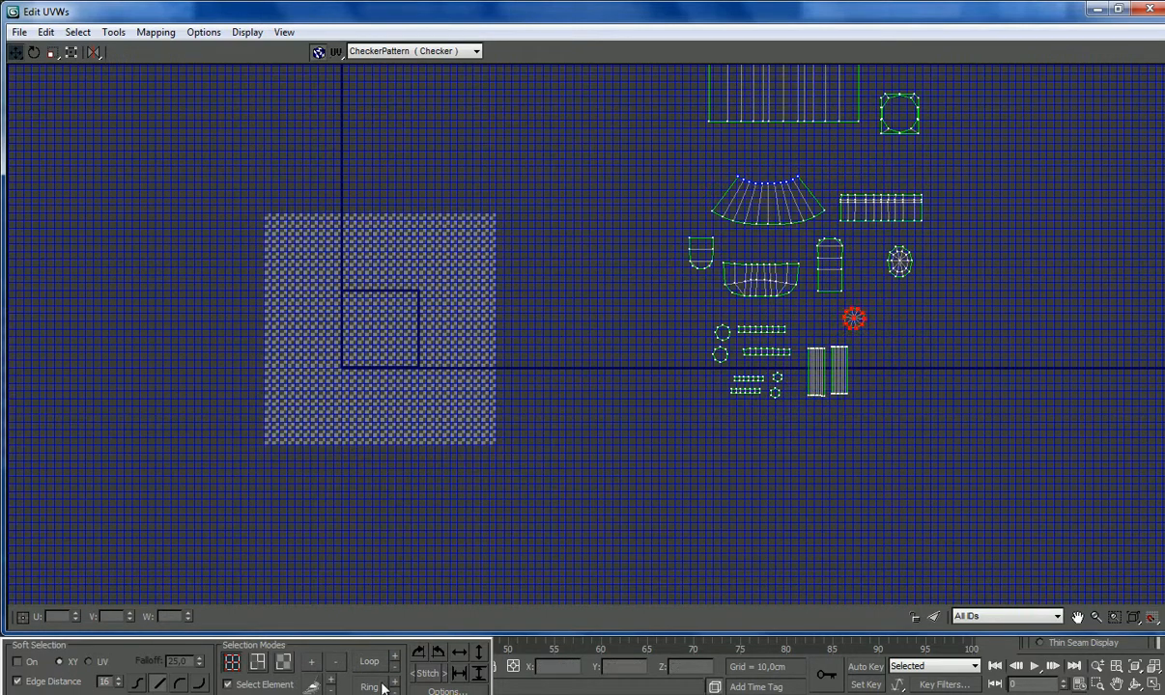
Step: Close the UV editor and collapse the engine block's Unwrap UVW modifier into the Editable Poly
click(283, 663)
click(854, 319)
click(1150, 10)
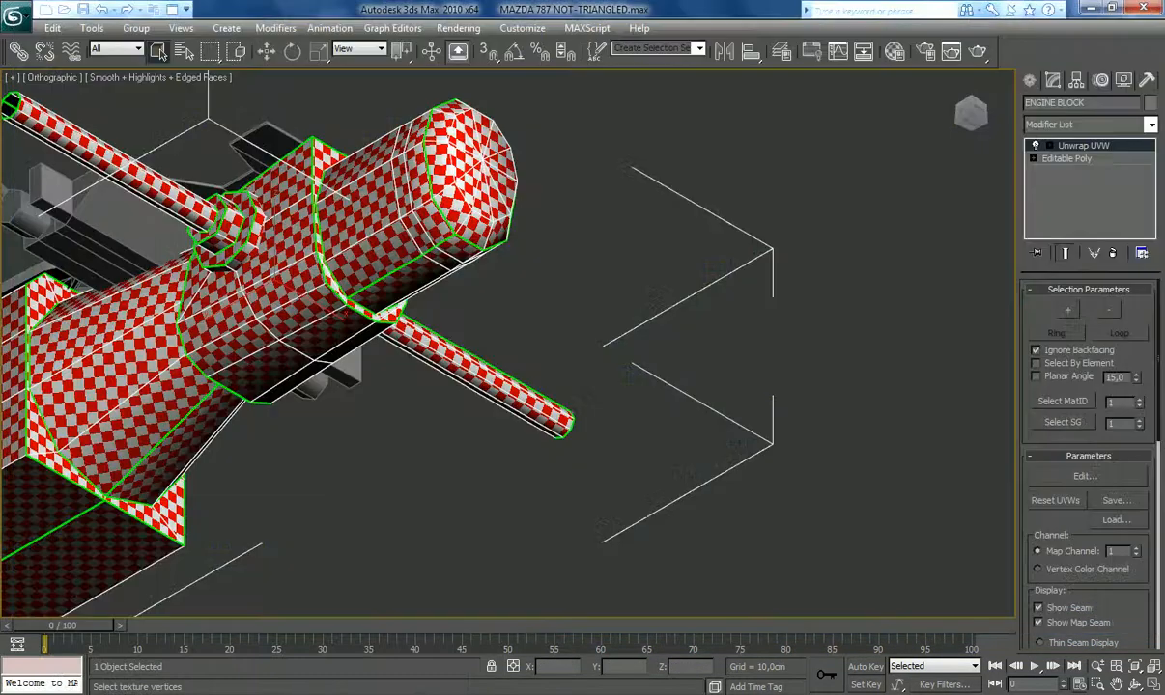
right_click(1097, 145)
click(966, 287)
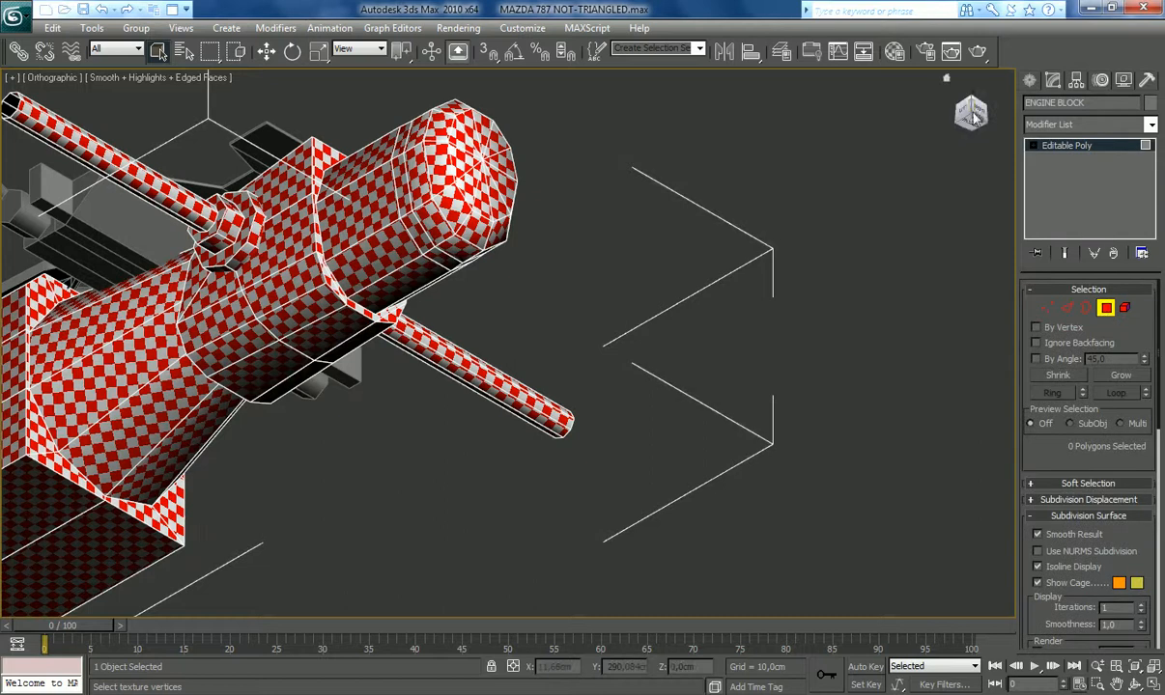
Step: Bring the whole engine assembly into view from above and leave polygon-level editing of the engine block
drag(971, 108, 1049, 623)
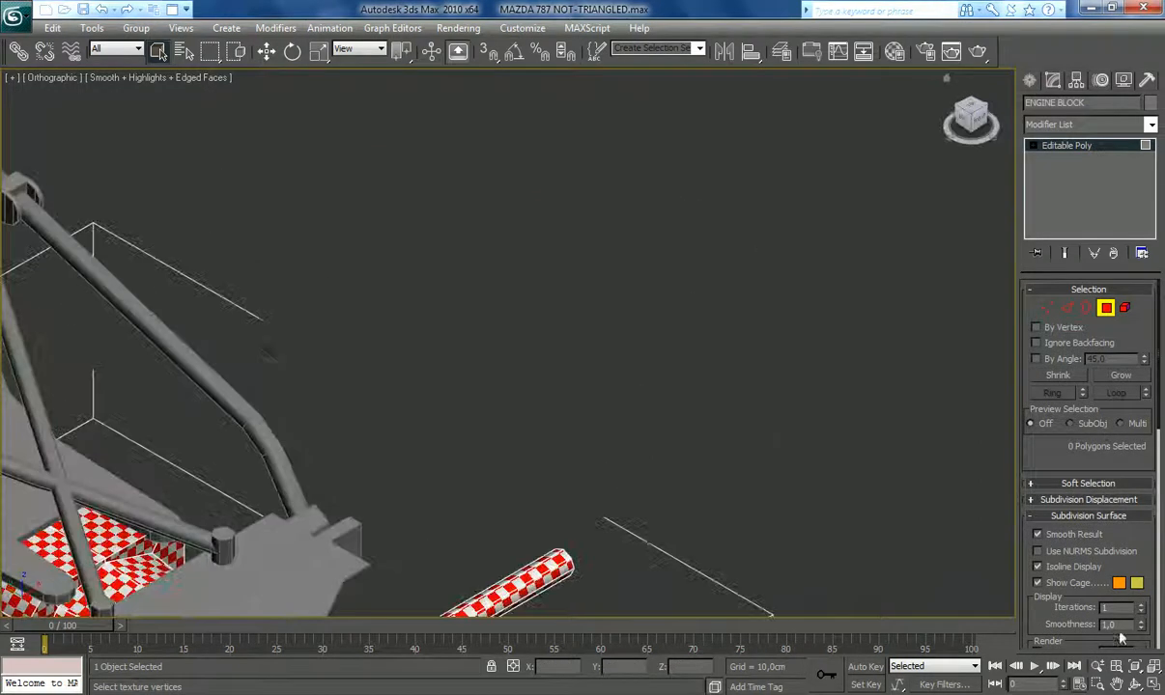
middle_drag(675, 378, 742, 201)
scroll(614, 415, down, 4)
middle_drag(615, 415, 684, 379)
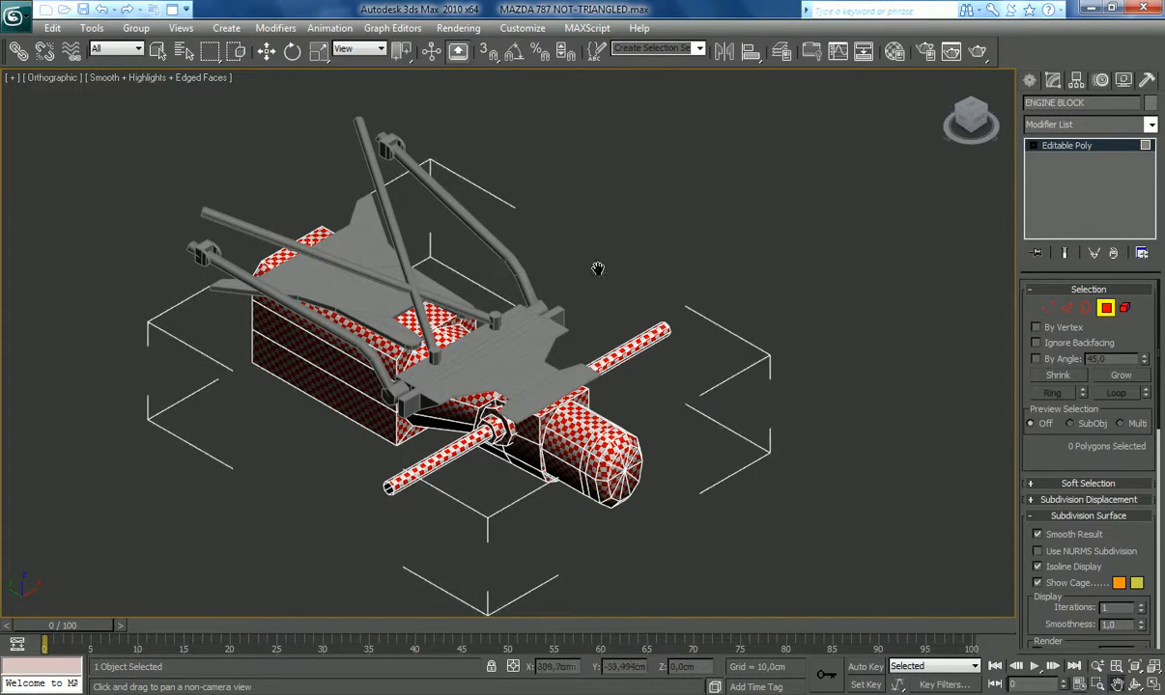
click(1103, 308)
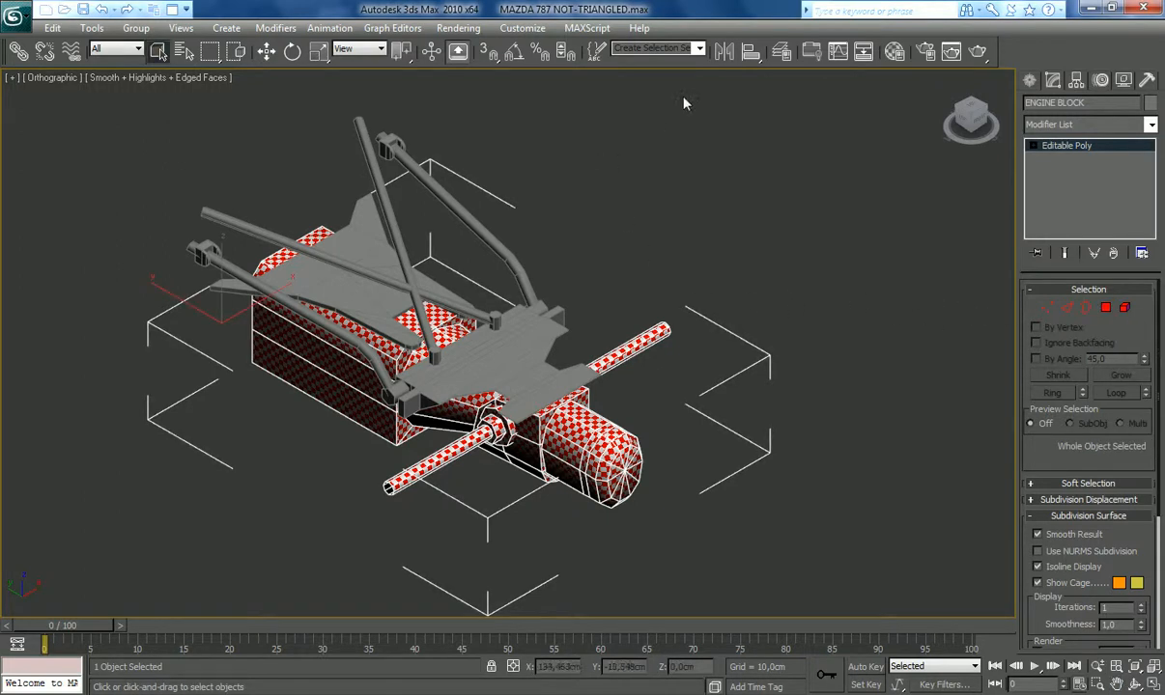
Step: Hide the ENGINE BLOCK object in the ENGINE layer using the layer manager
click(781, 52)
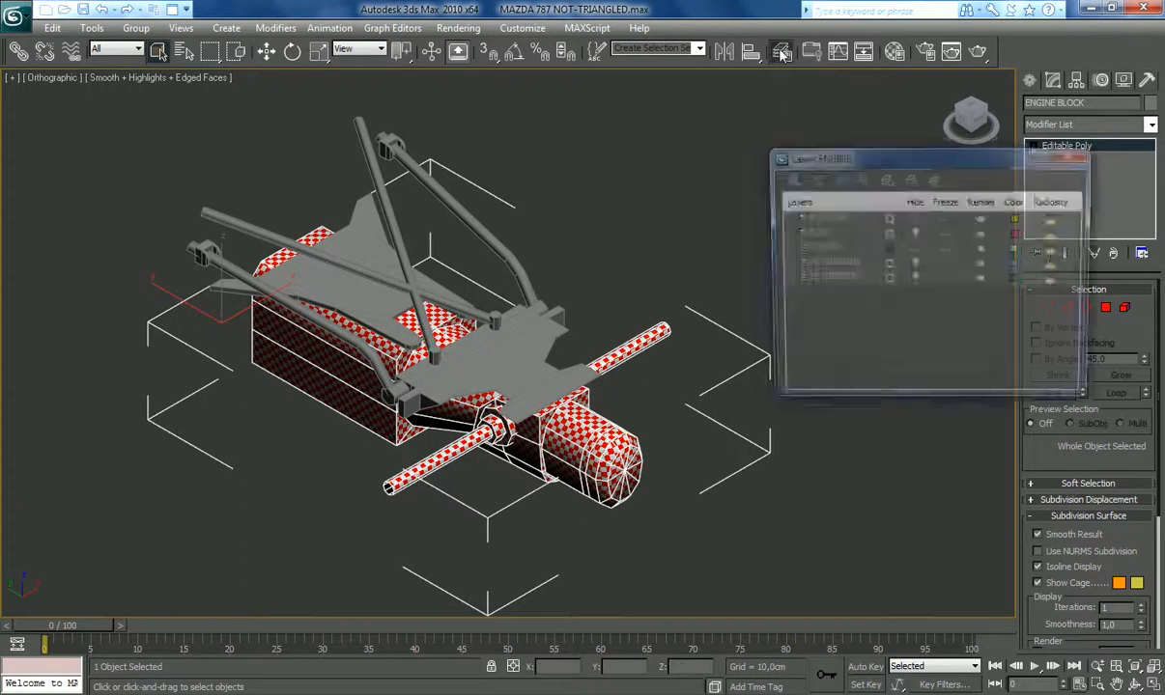
click(787, 233)
click(787, 234)
click(787, 248)
scroll(910, 336, down, 3)
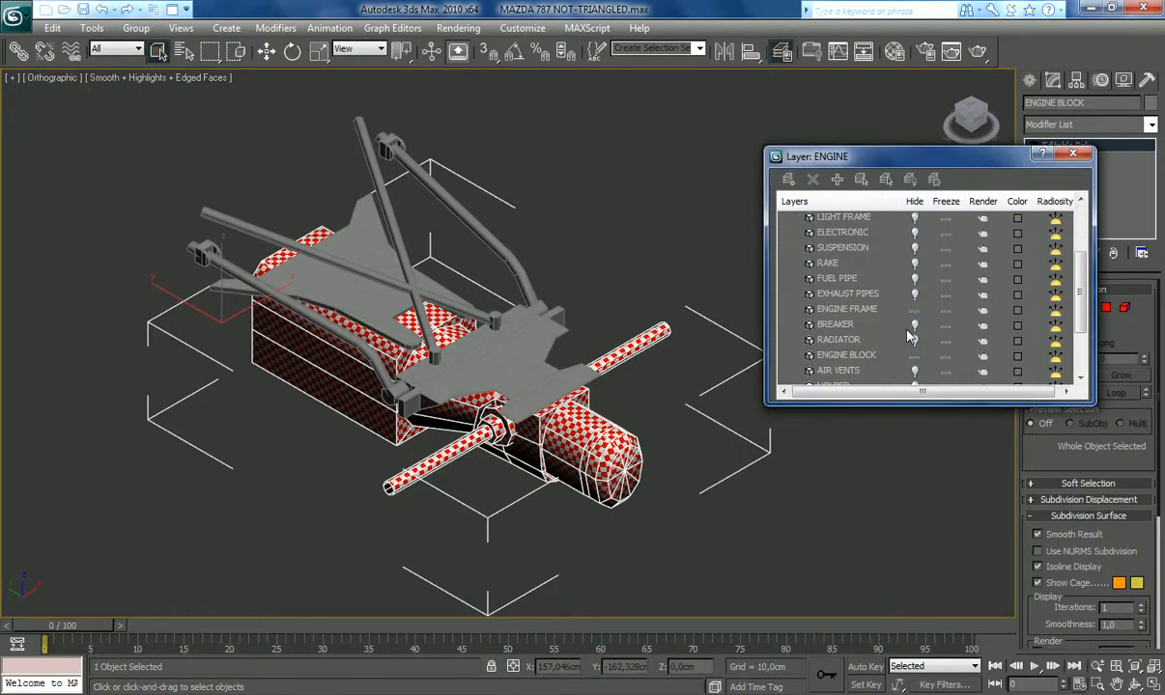
click(850, 354)
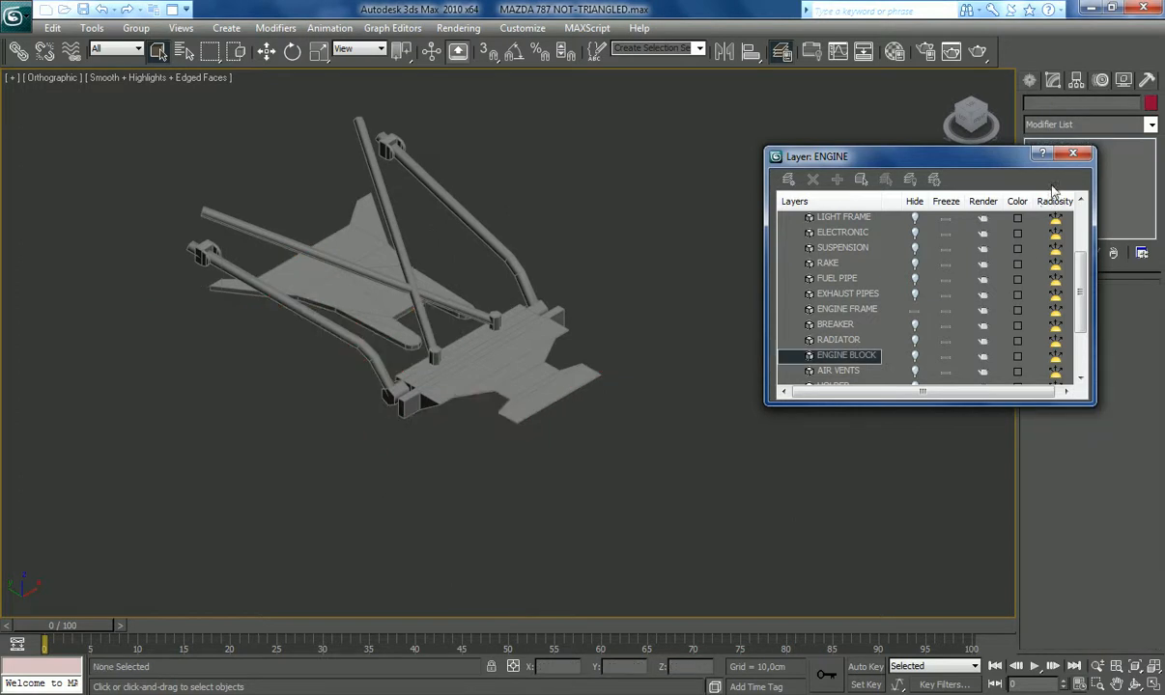
click(1073, 154)
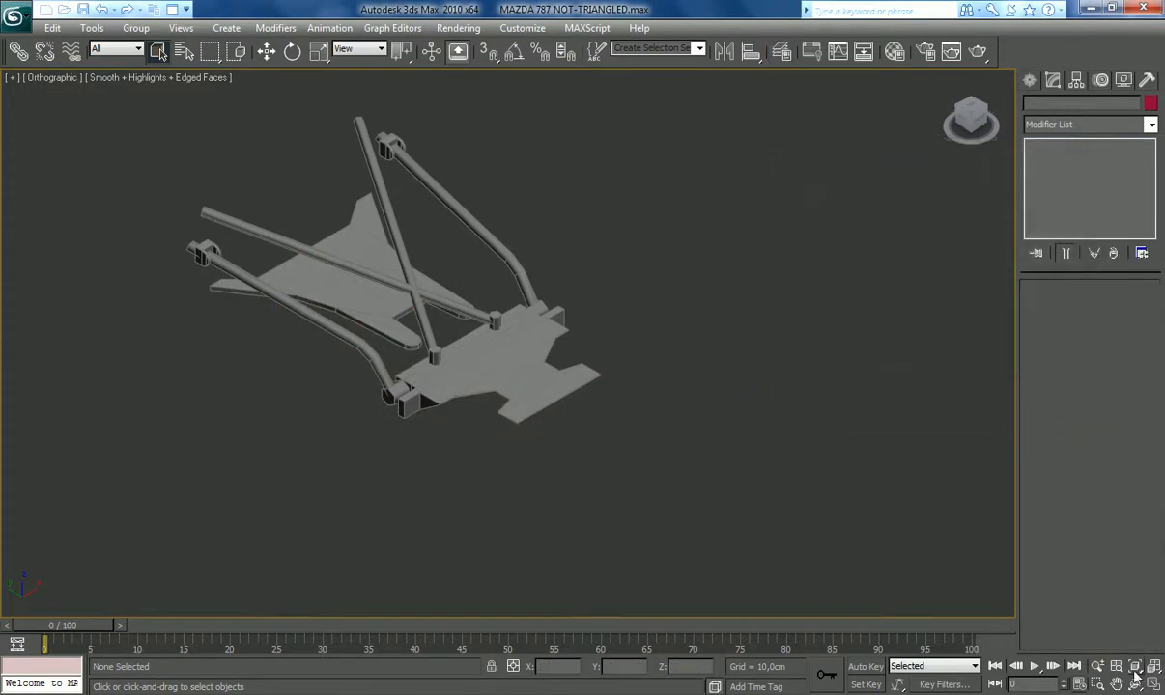
Step: Frame the remaining engine parts in the viewport and select the ENGINE FRAME object
click(1135, 667)
click(1117, 683)
drag(752, 437, 694, 410)
scroll(694, 410, up, 3)
scroll(694, 410, down, 2)
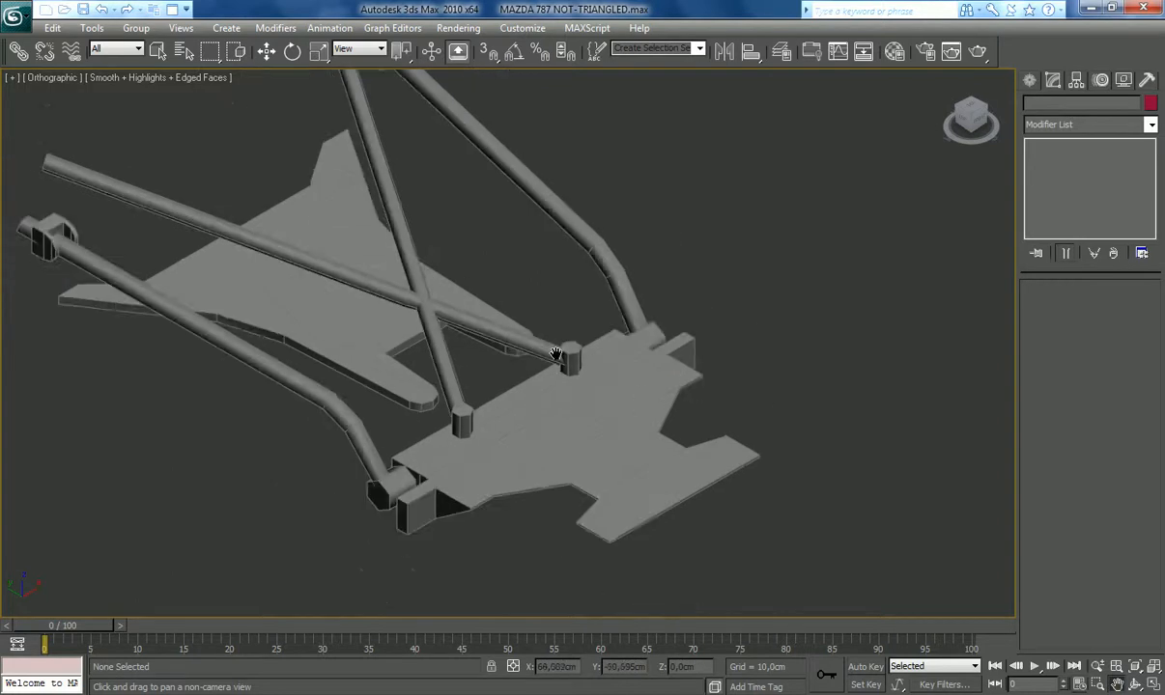
drag(570, 357, 665, 389)
scroll(665, 389, up, 6)
scroll(665, 389, down, 6)
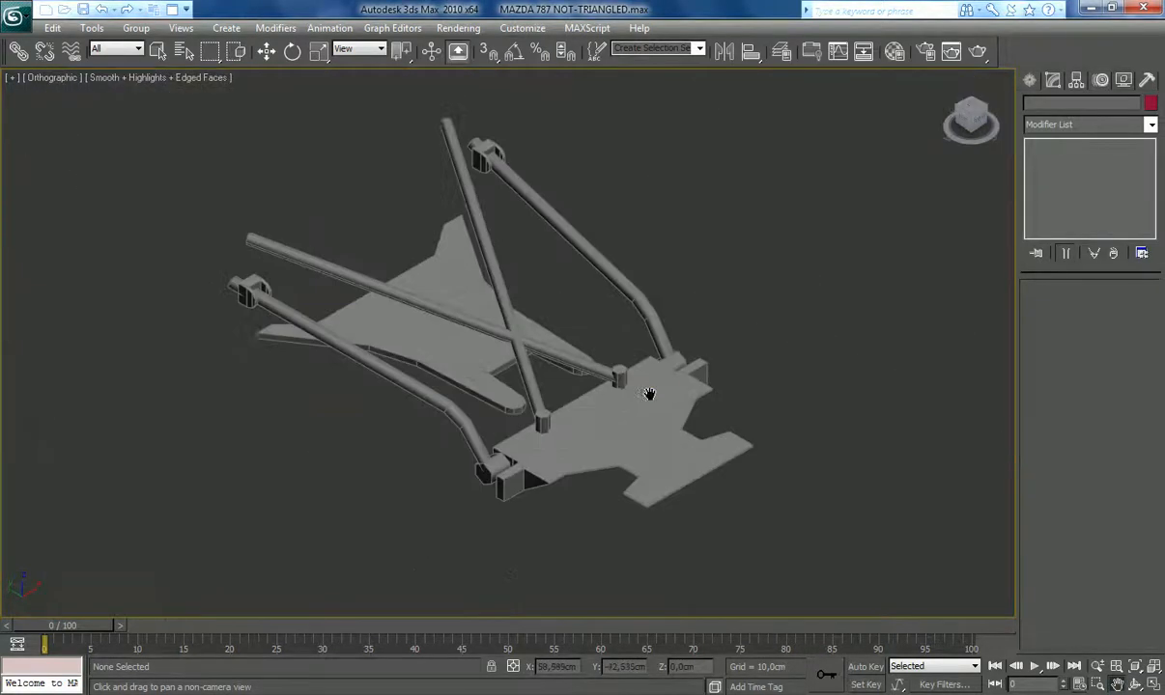
click(157, 52)
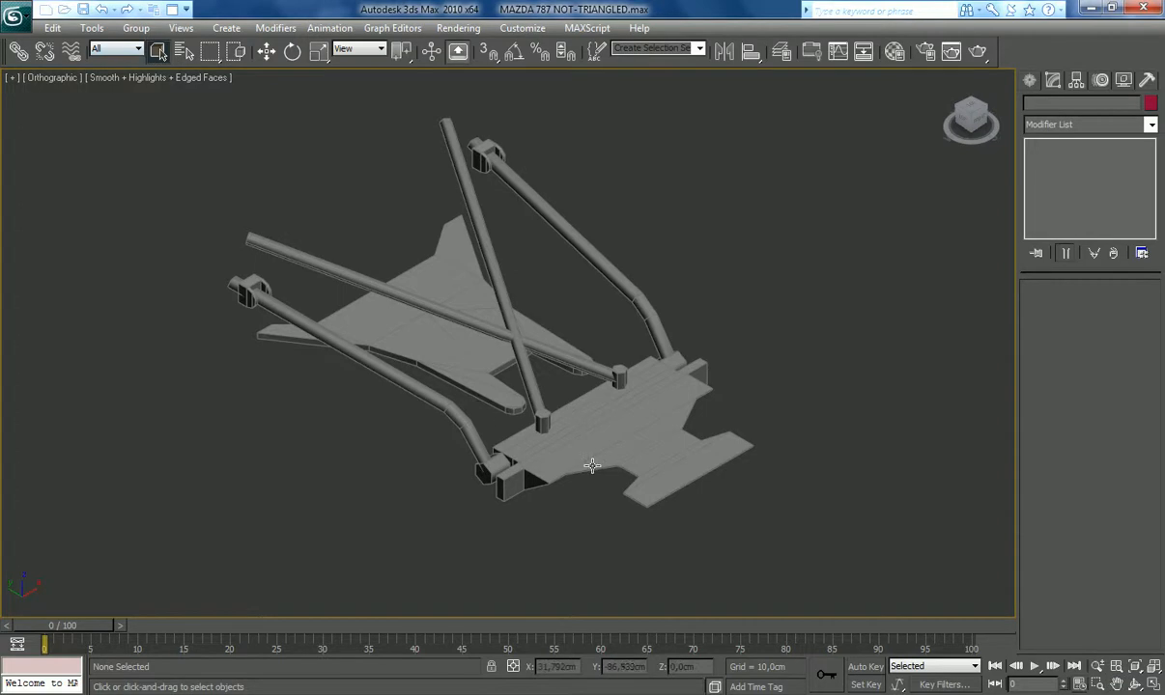
click(529, 432)
Step: Select the engine frame's two crossed diagonal bars as elements and detach them as a separate object
click(1126, 308)
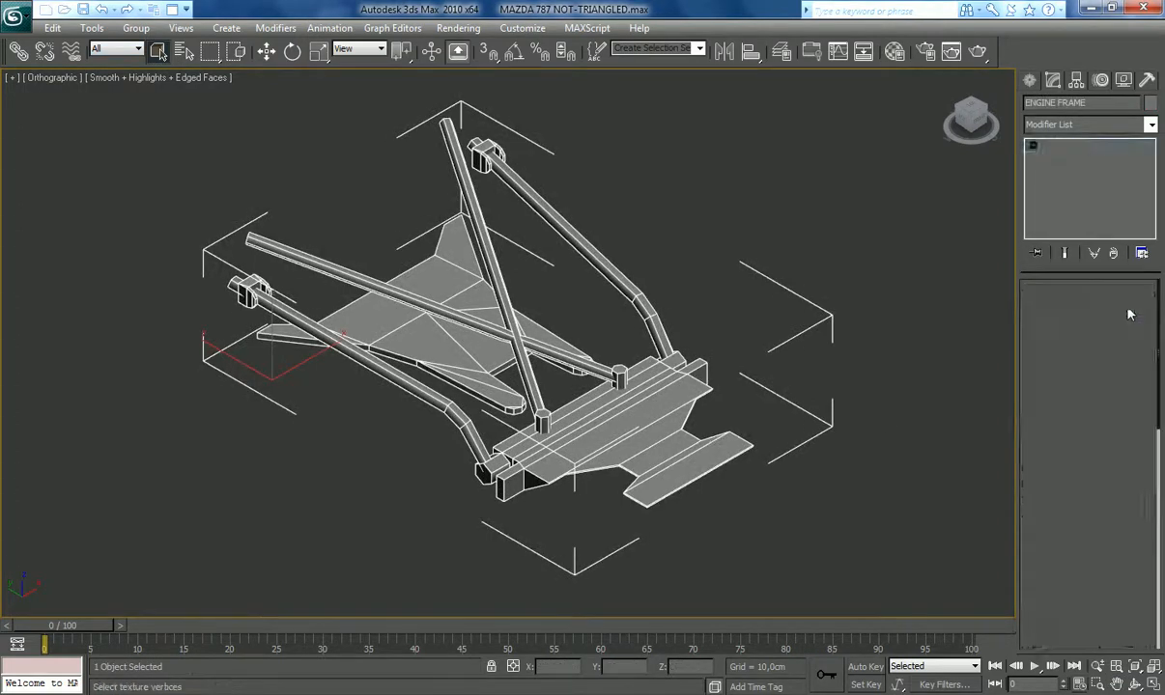
click(1126, 307)
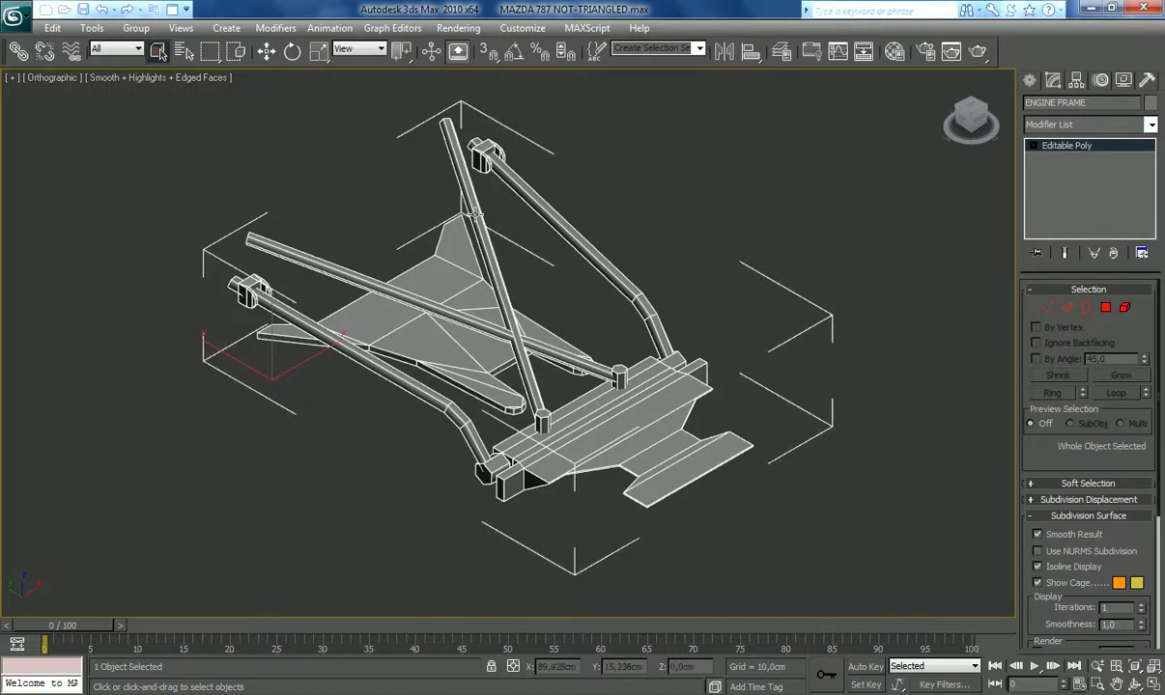
click(1124, 307)
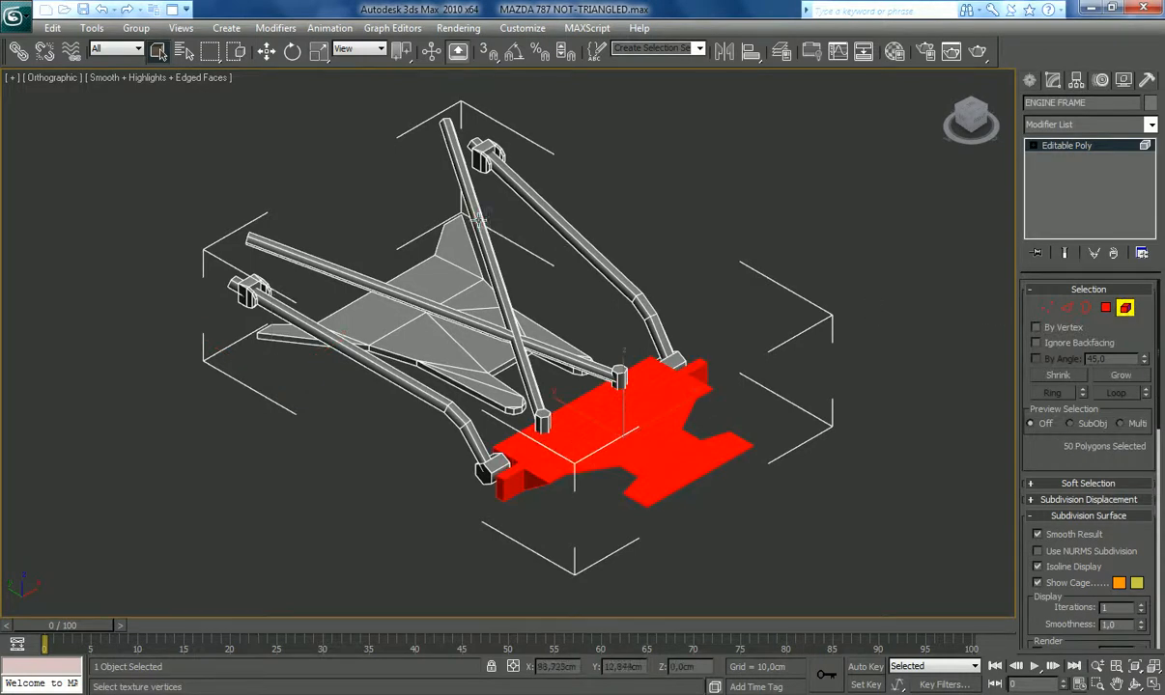
click(480, 222)
ctrl+click(290, 263)
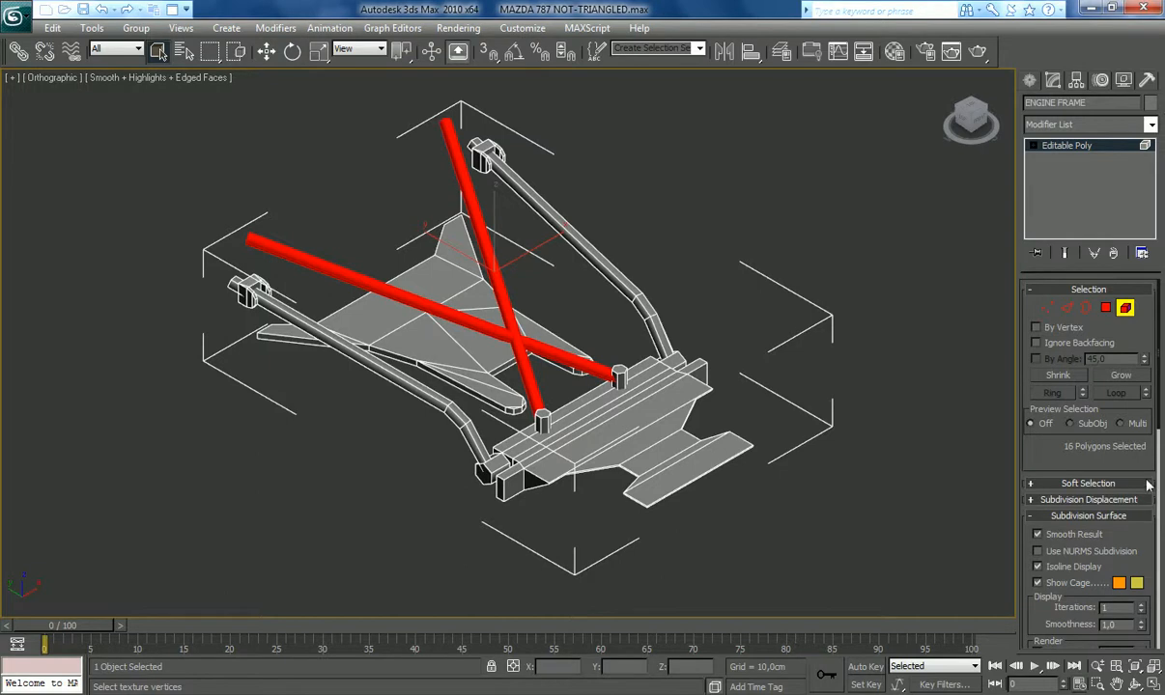
click(1101, 517)
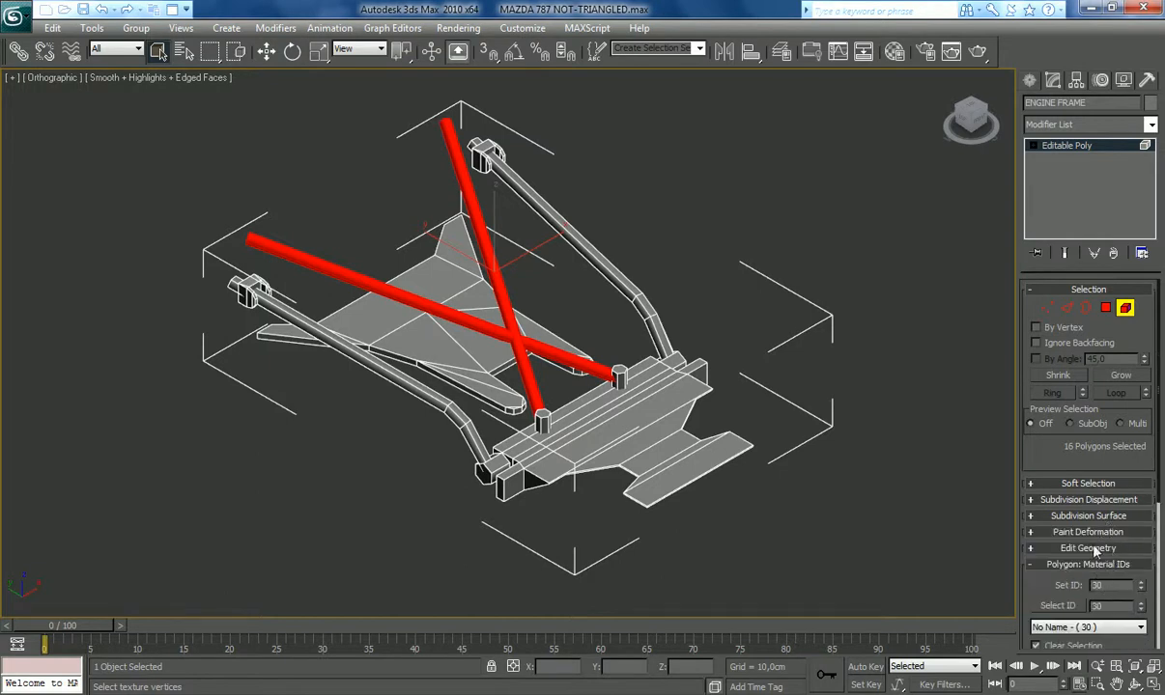
click(1087, 547)
click(1118, 405)
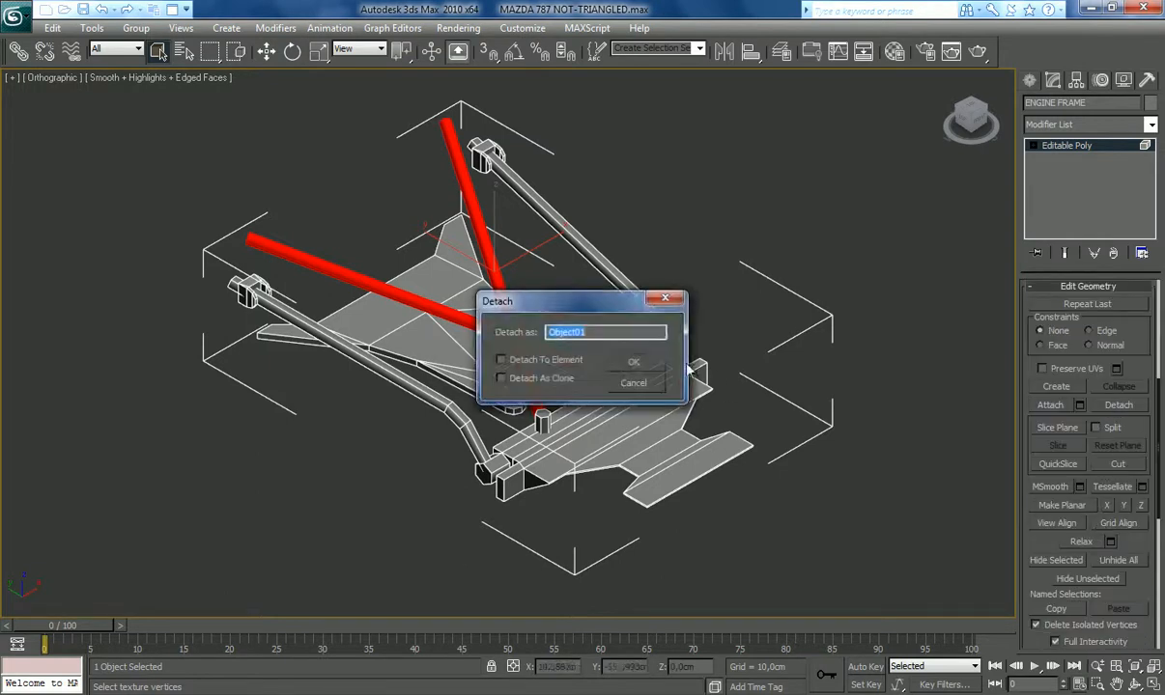
click(649, 364)
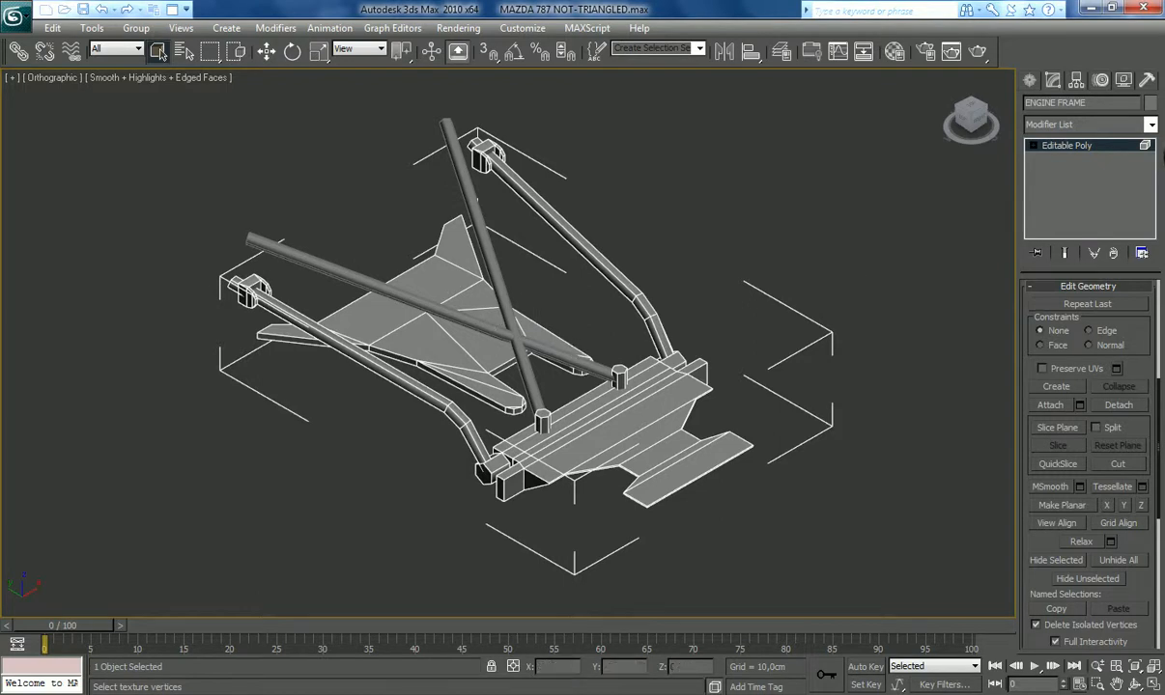
Step: Add a Symmetry modifier mirrored on the X axis to the engine frame and collapse it into the editable poly
click(1081, 147)
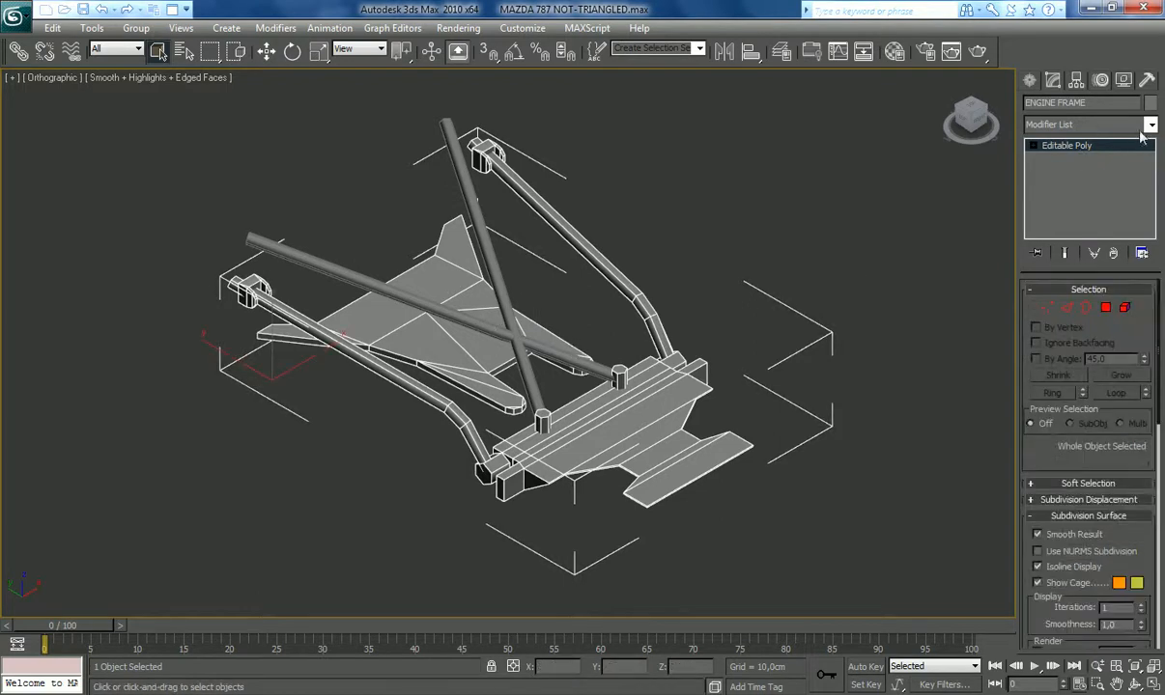
click(1091, 124)
scroll(1087, 290, down, 15)
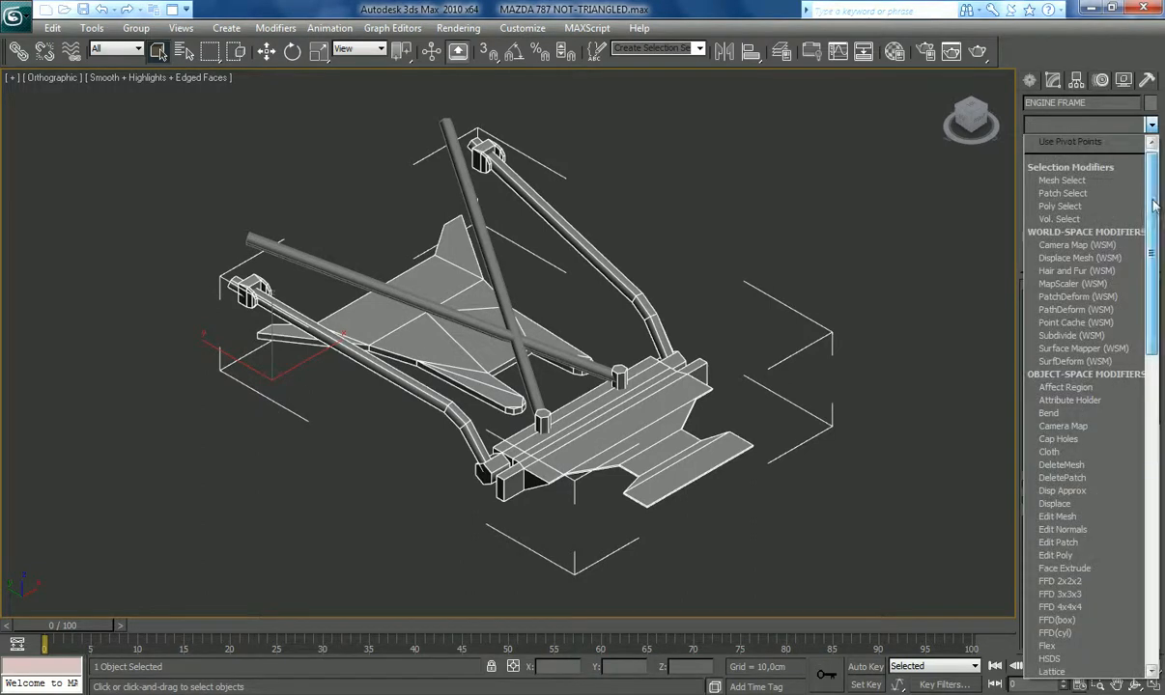
click(1072, 426)
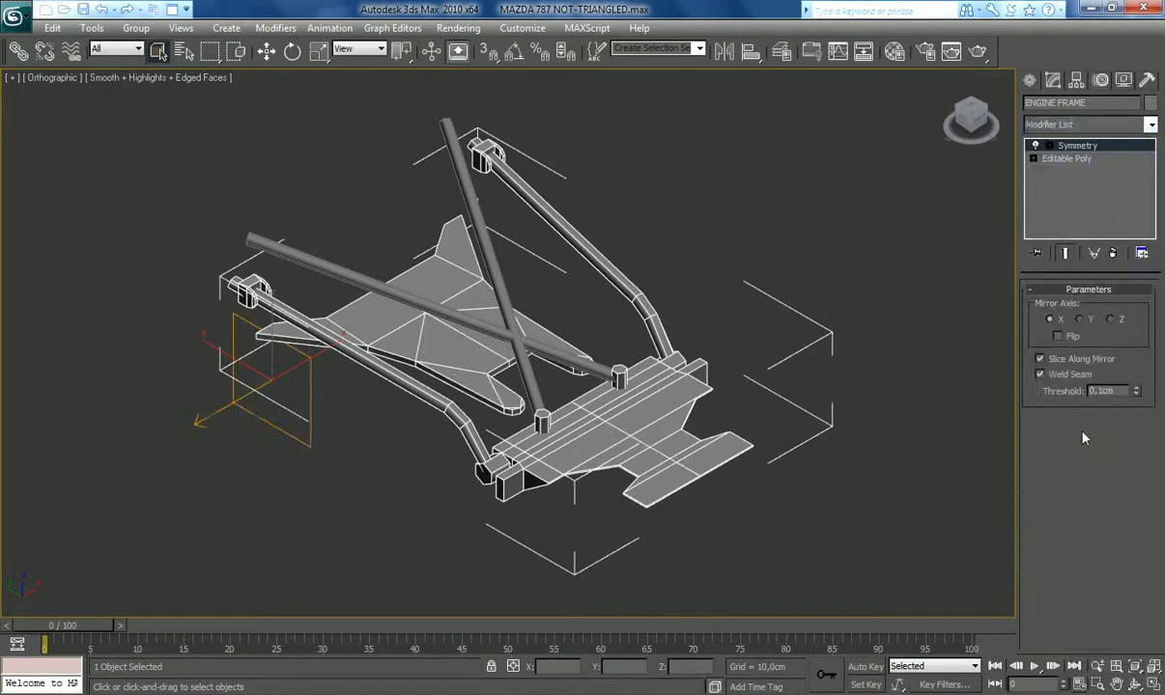
click(979, 113)
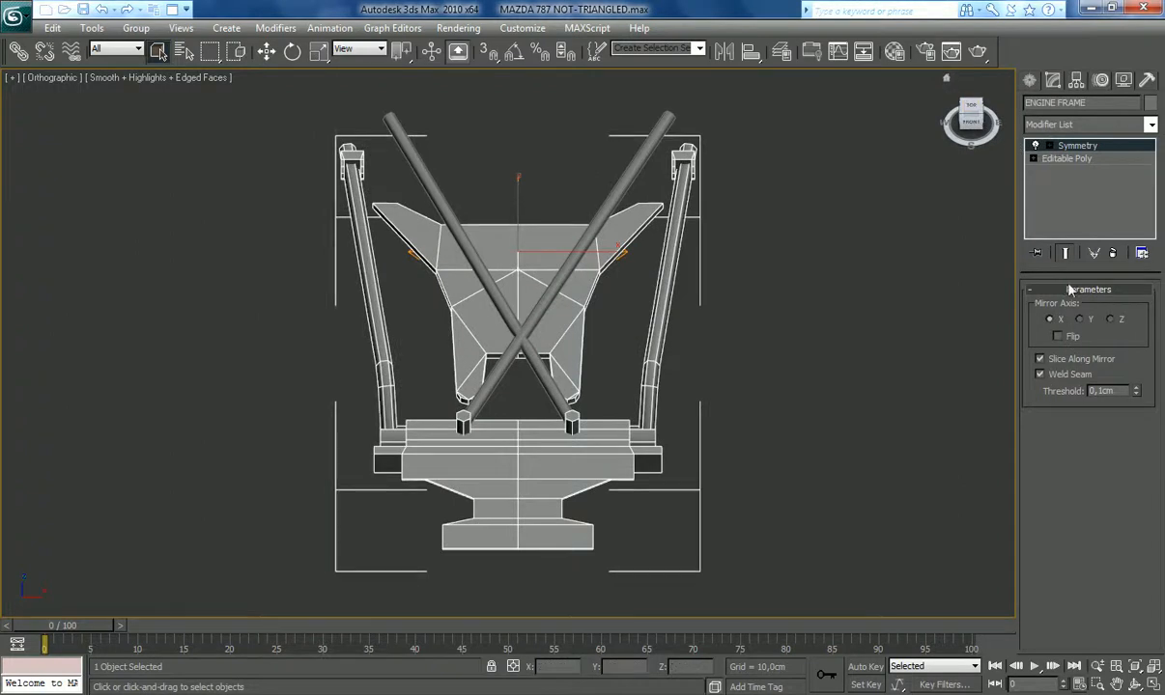
click(1049, 146)
click(1077, 160)
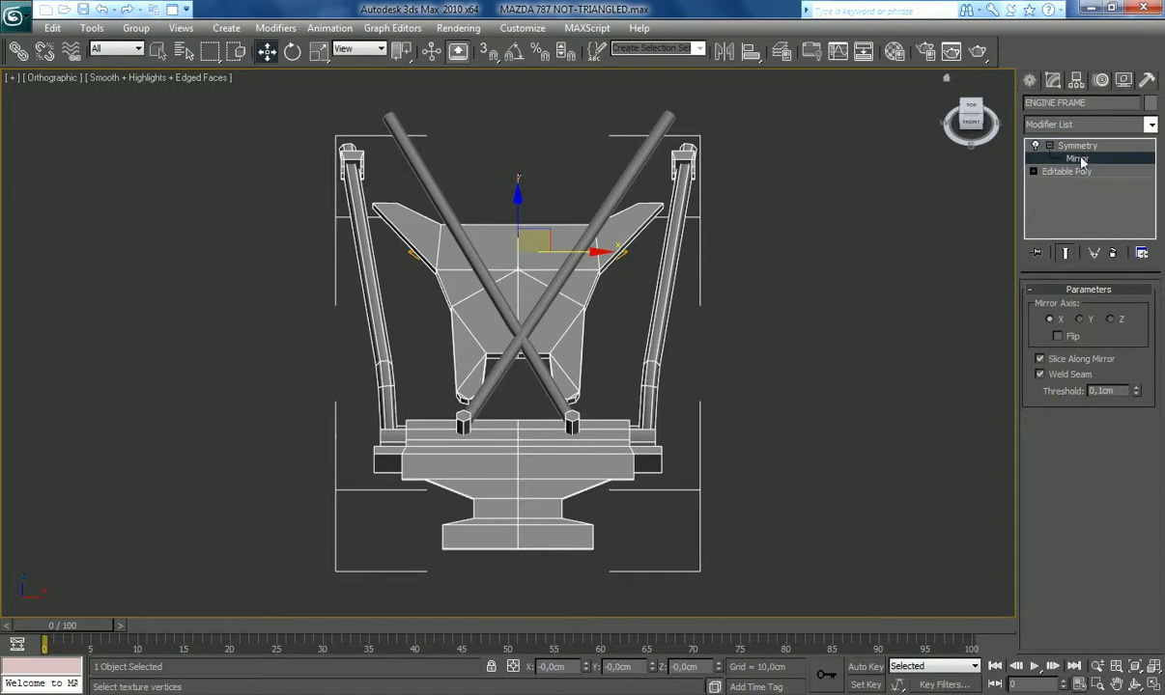
right_click(1076, 158)
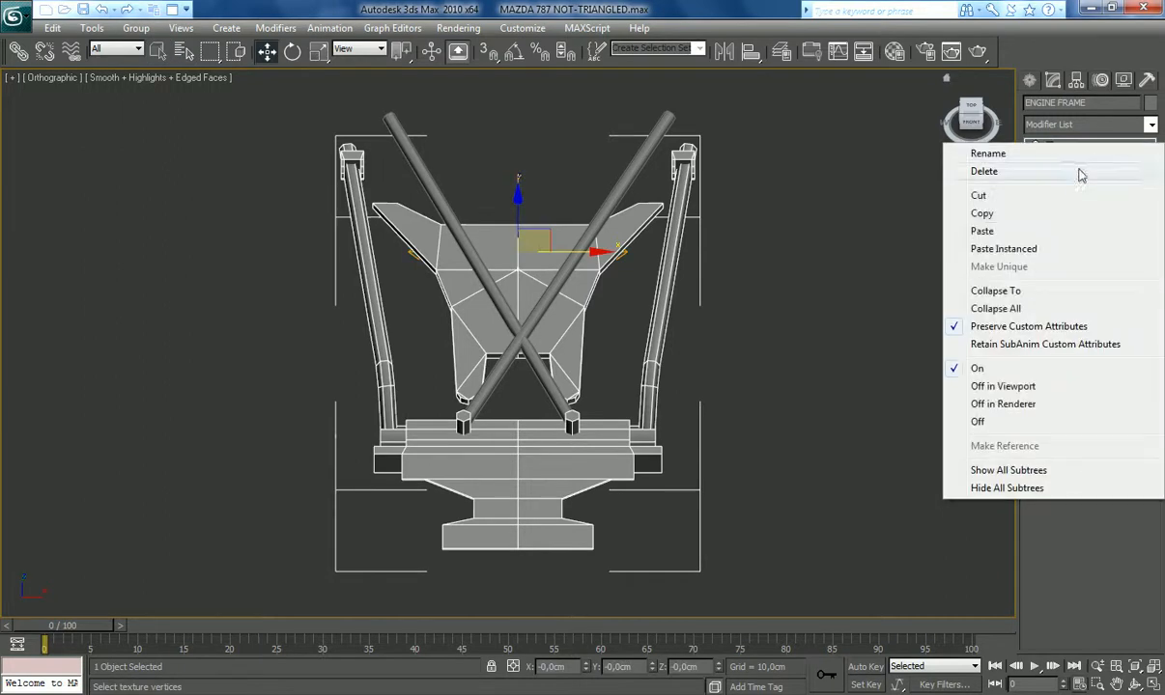
click(970, 294)
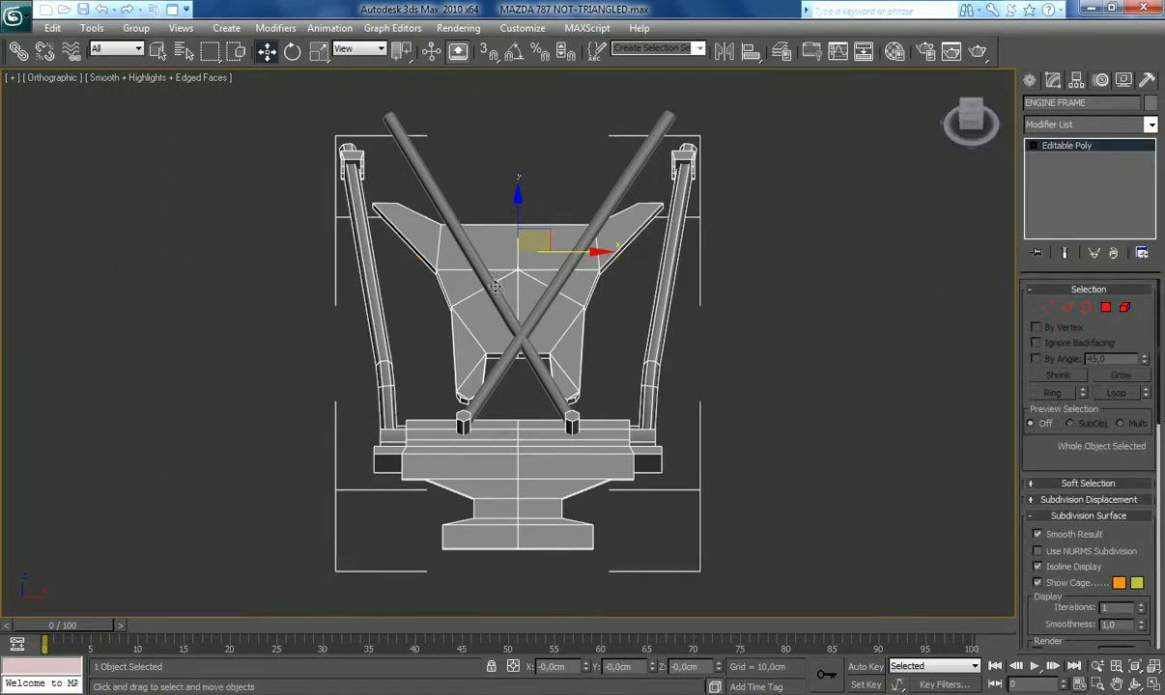
Step: Delete all engine frame polygons on the negative X side of the centre line
click(1106, 307)
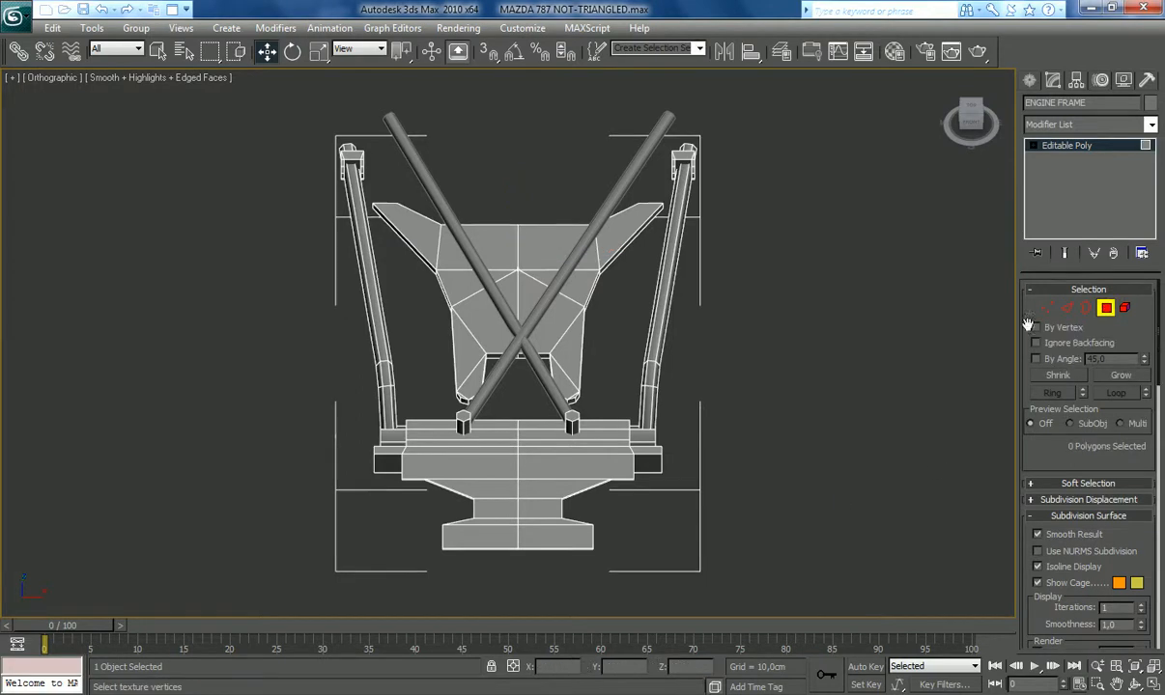
drag(281, 141, 493, 595)
key(Delete)
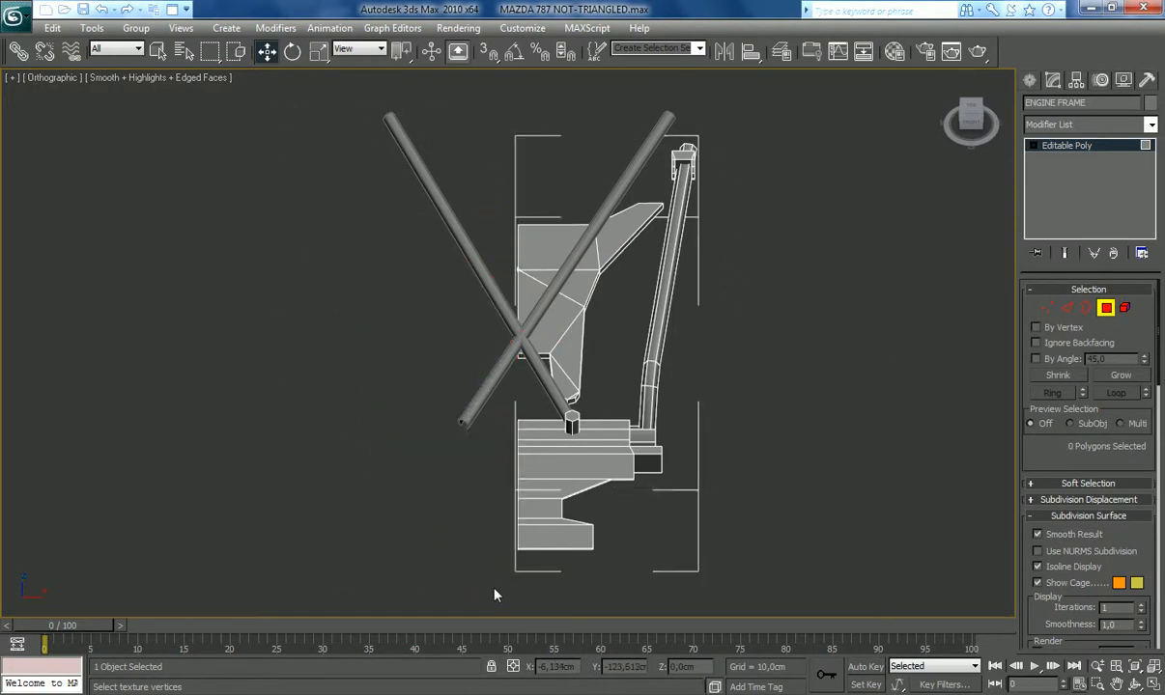
Step: Select the front mounting plate, the curved side tube and the small post of the remaining half together as elements
click(960, 115)
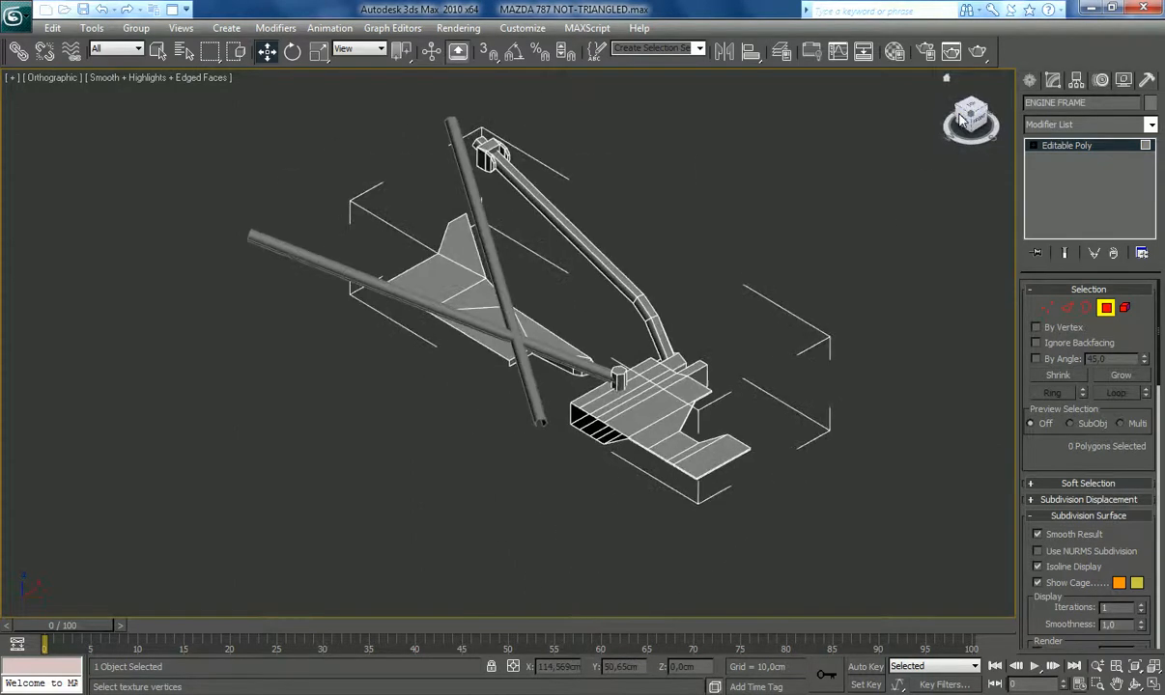
click(1126, 309)
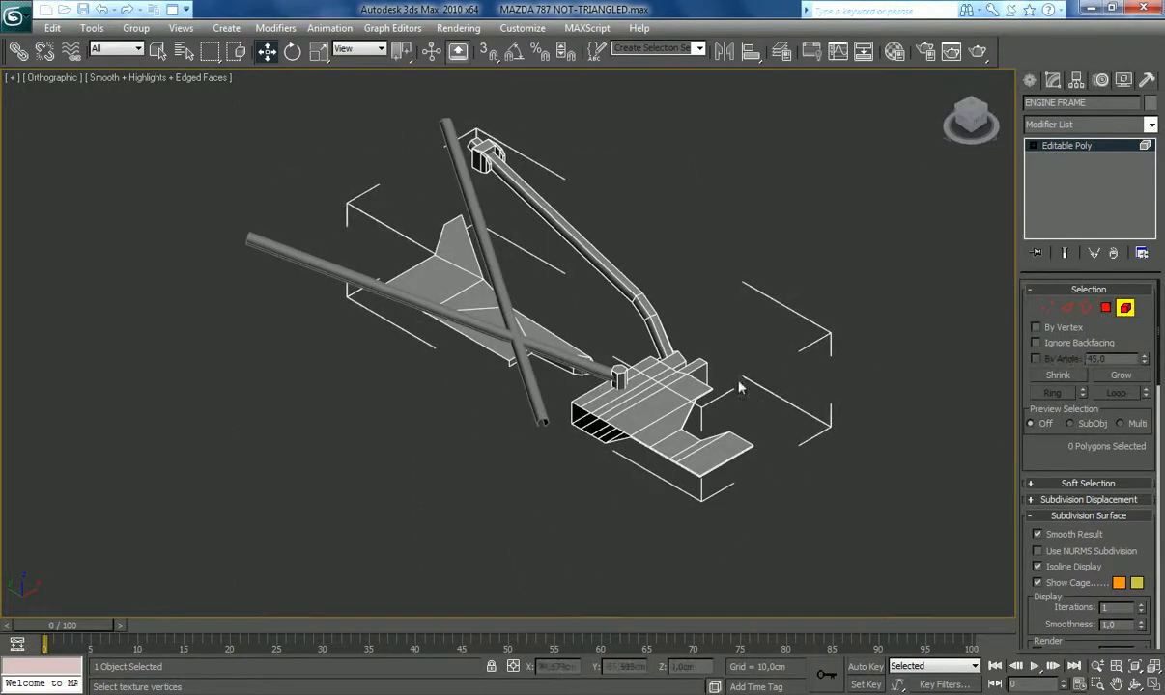
click(663, 417)
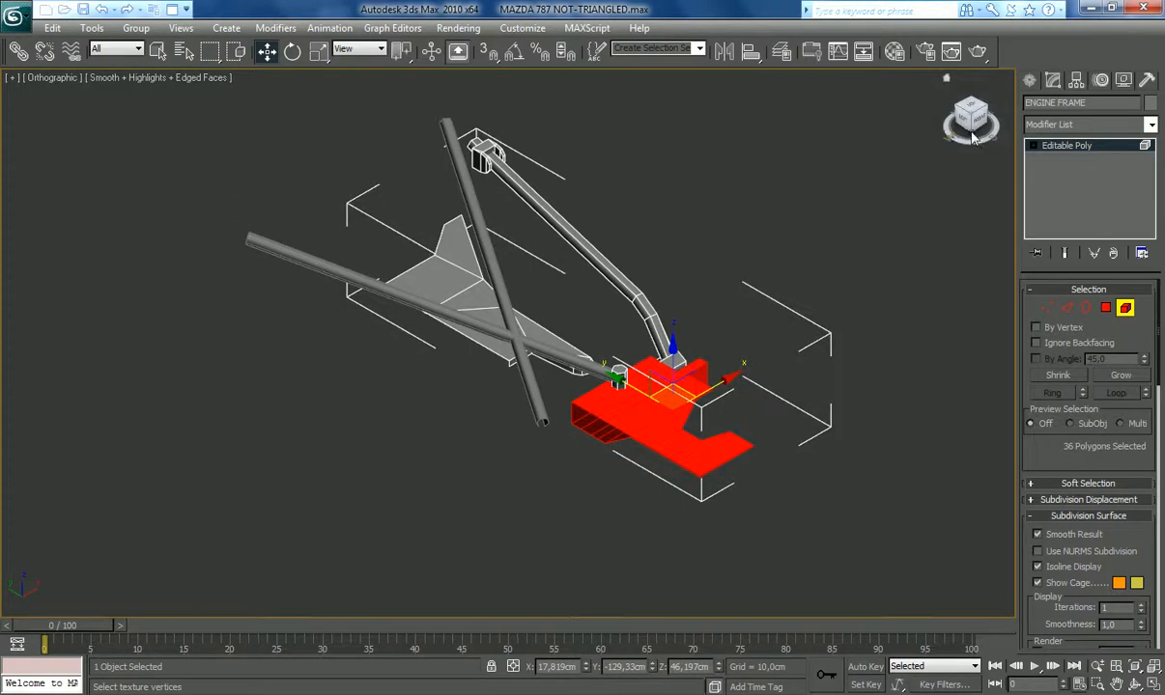
click(973, 135)
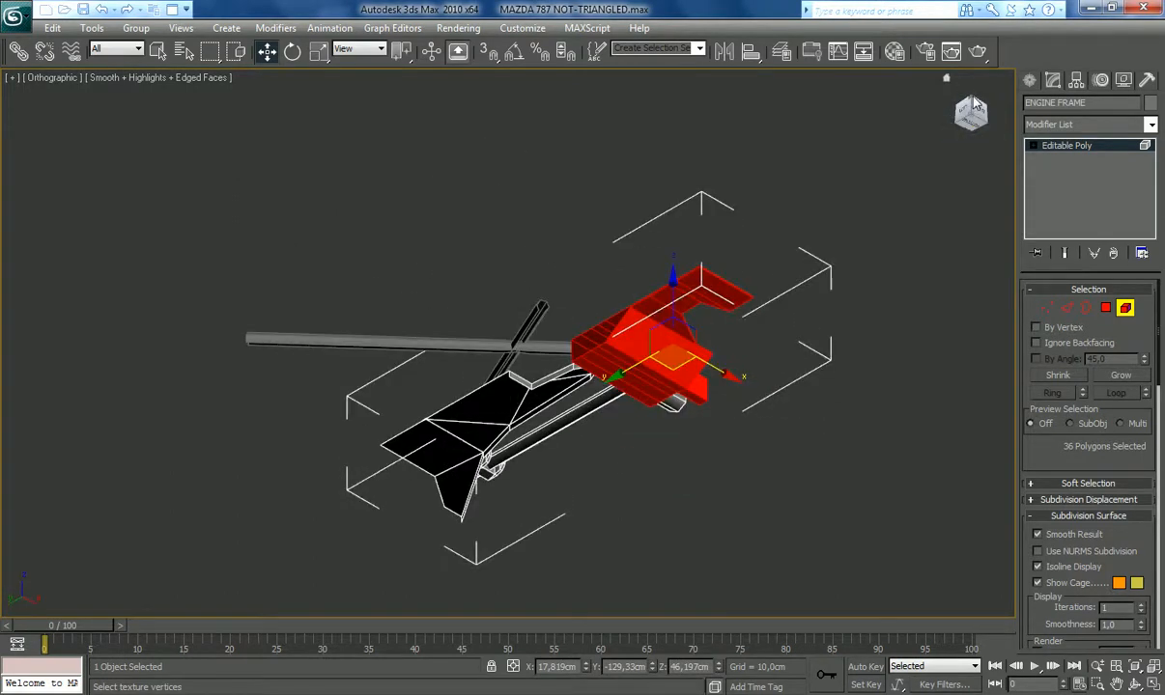
click(975, 103)
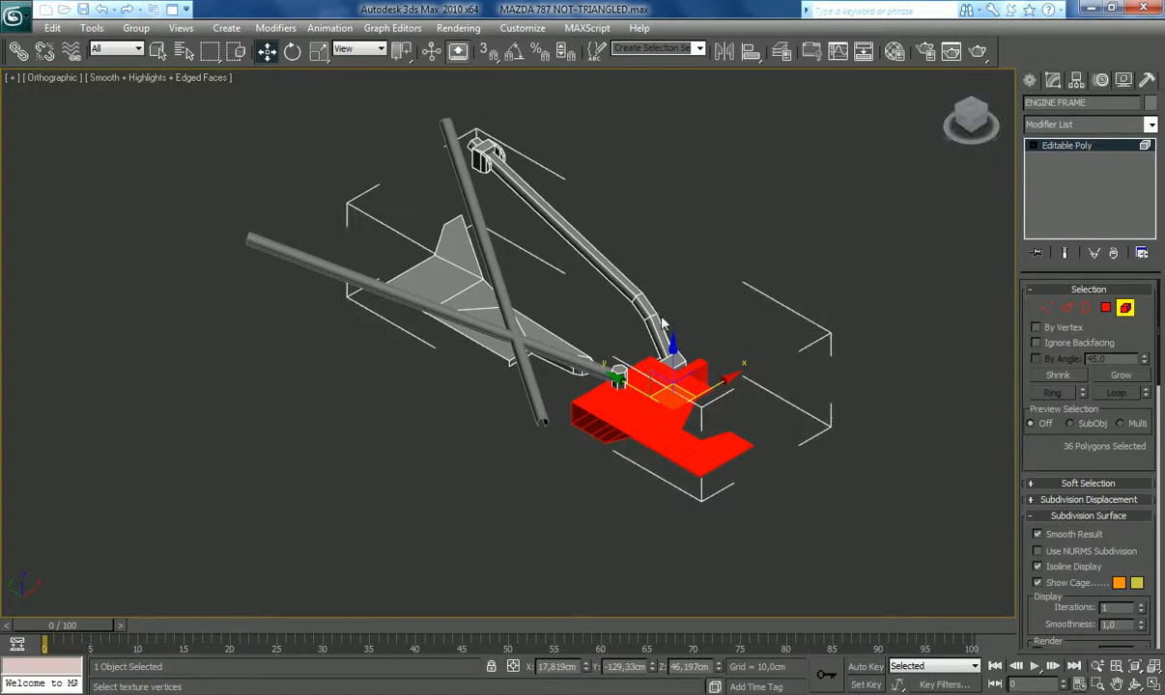
ctrl+click(613, 299)
scroll(662, 380, up, 3)
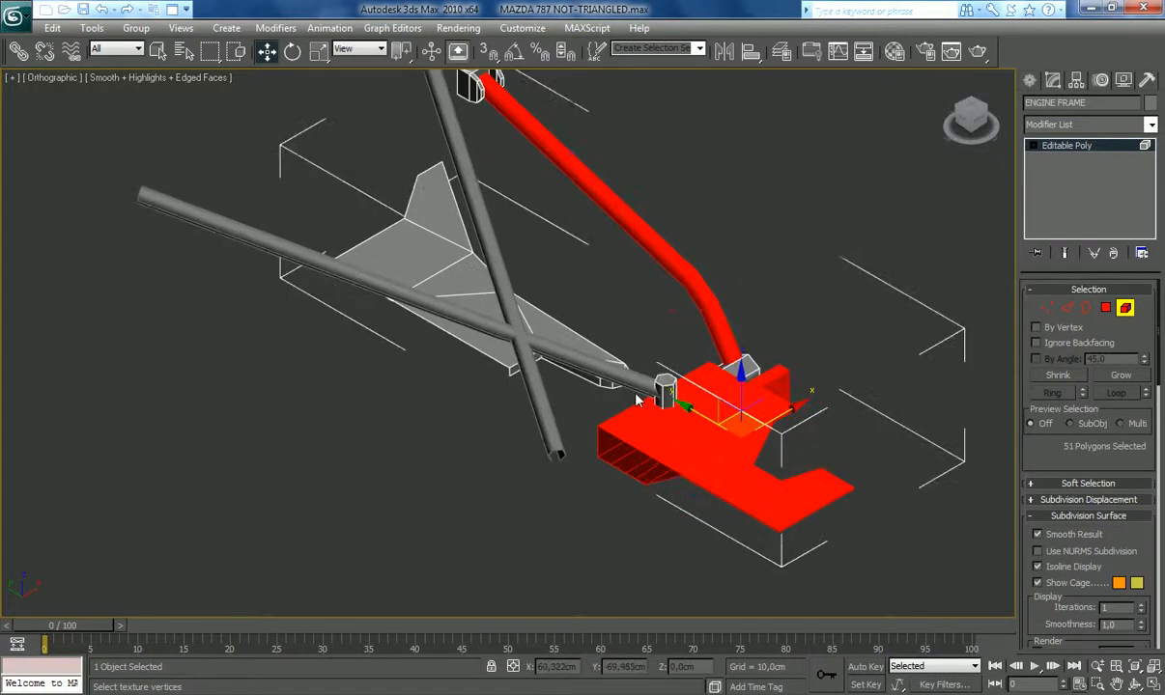
scroll(662, 380, down, 2)
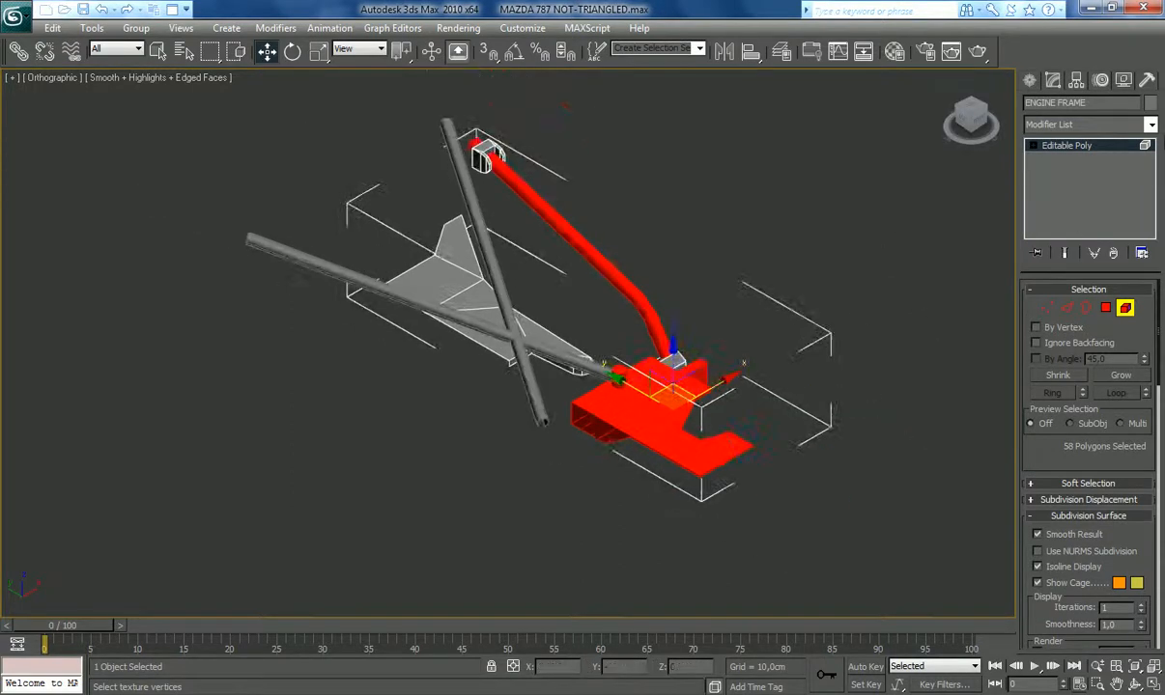
Step: Apply a planar UVW Map with length and width 100 cm to the selected elements and collapse it into the editable poly
click(1150, 123)
scroll(1153, 172, down, 10)
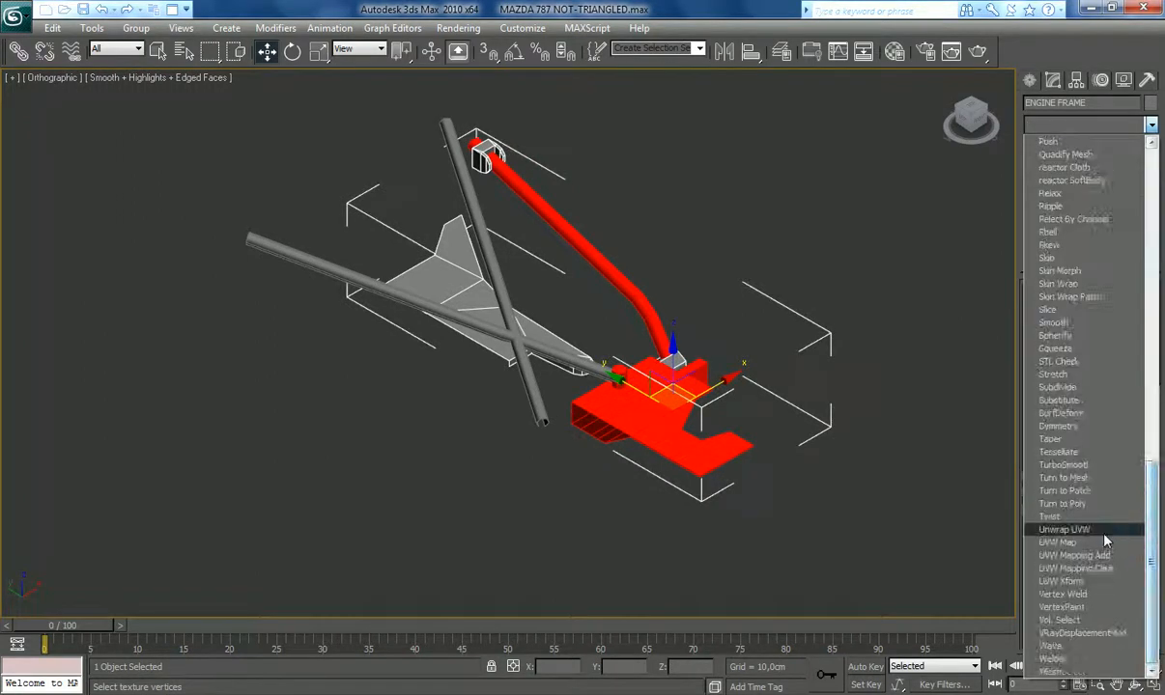
click(1053, 514)
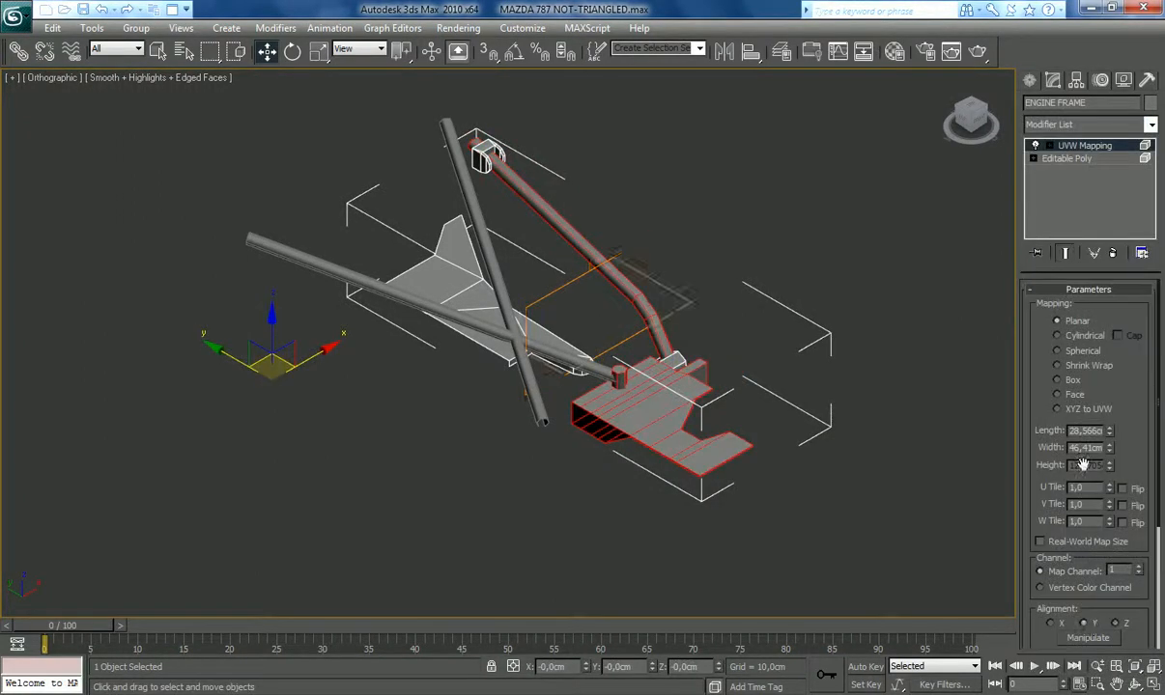
double_click(1087, 427)
text(100)
key(Tab)
text(100)
key(Return)
right_click(1075, 147)
click(985, 305)
Step: Assign material ID 6 to the selected polygons of the mounting plate, curved tube and post
click(1106, 307)
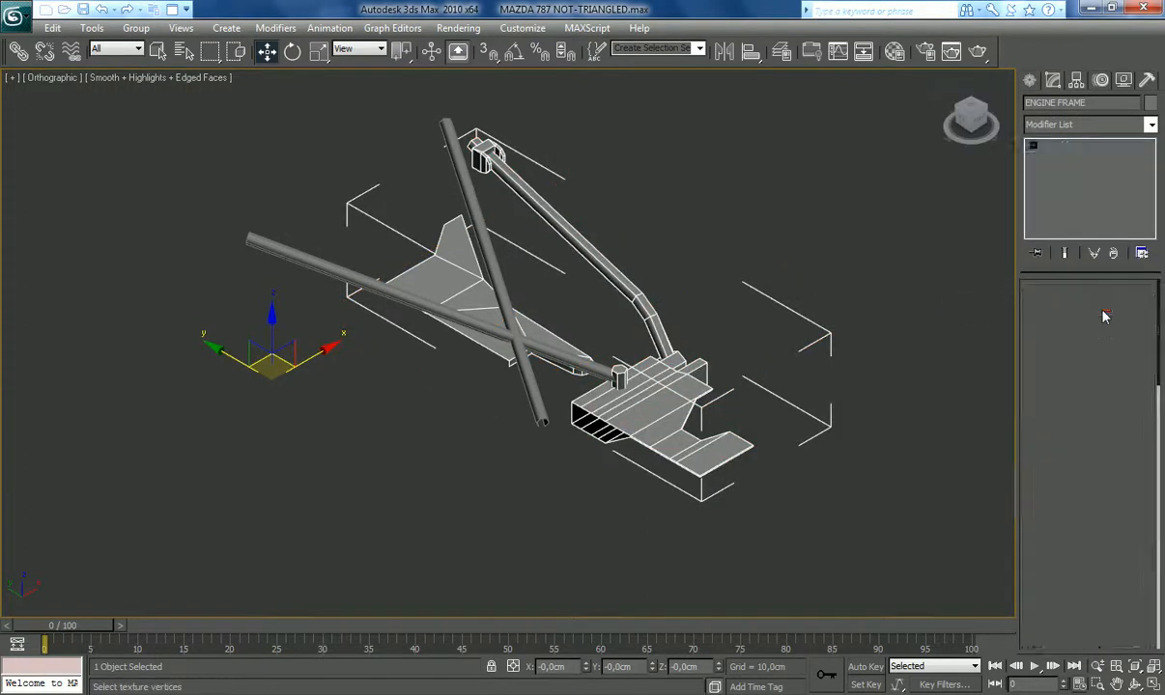
click(1095, 518)
click(1109, 567)
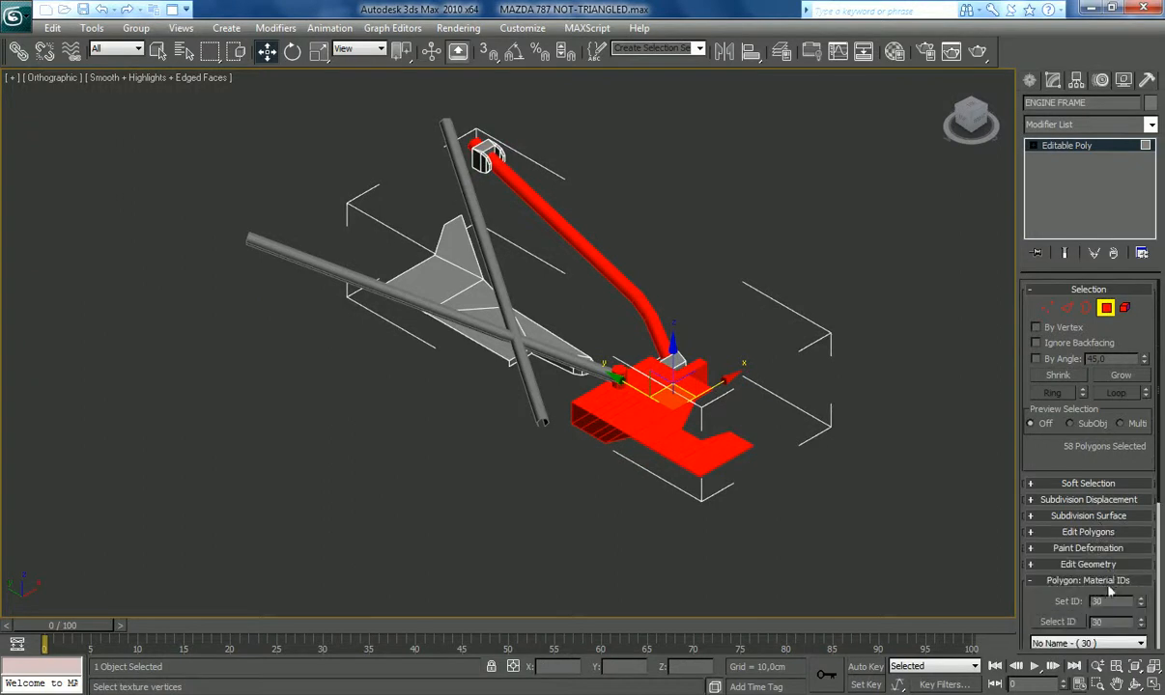
drag(1110, 600, 1028, 604)
text(6)
key(Return)
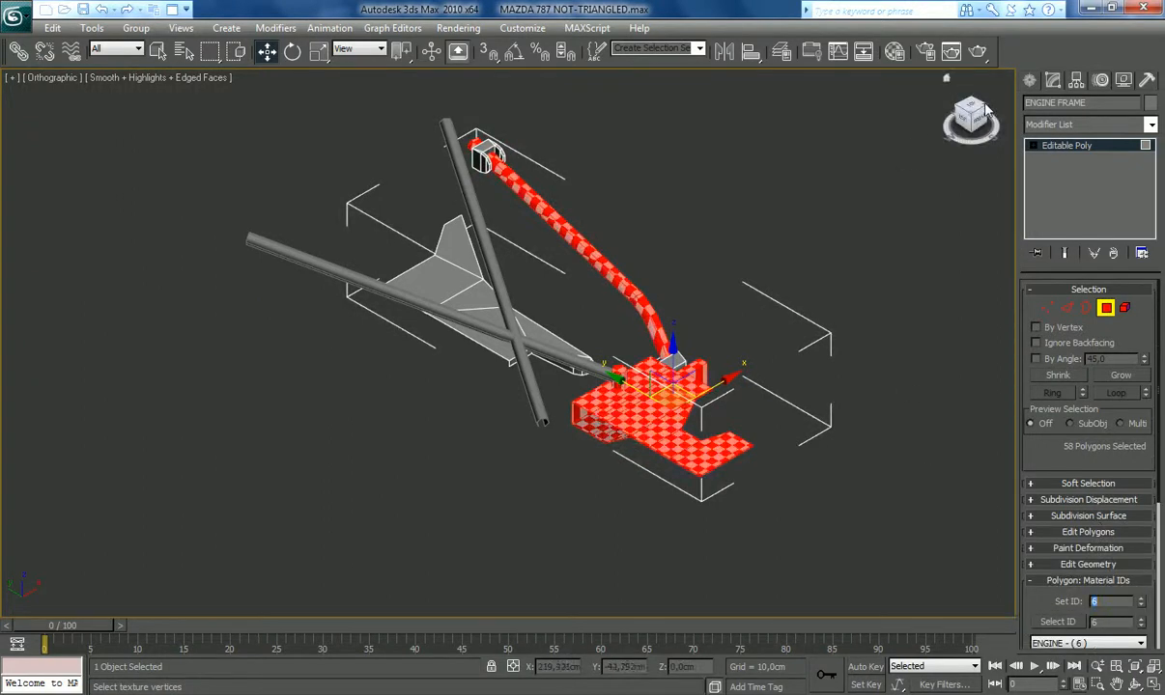
Step: Select the wing-shaped plate as an element, map it with a horizontal planar UVW Map of 100 by 100 cm, and collapse the stack
click(430, 277)
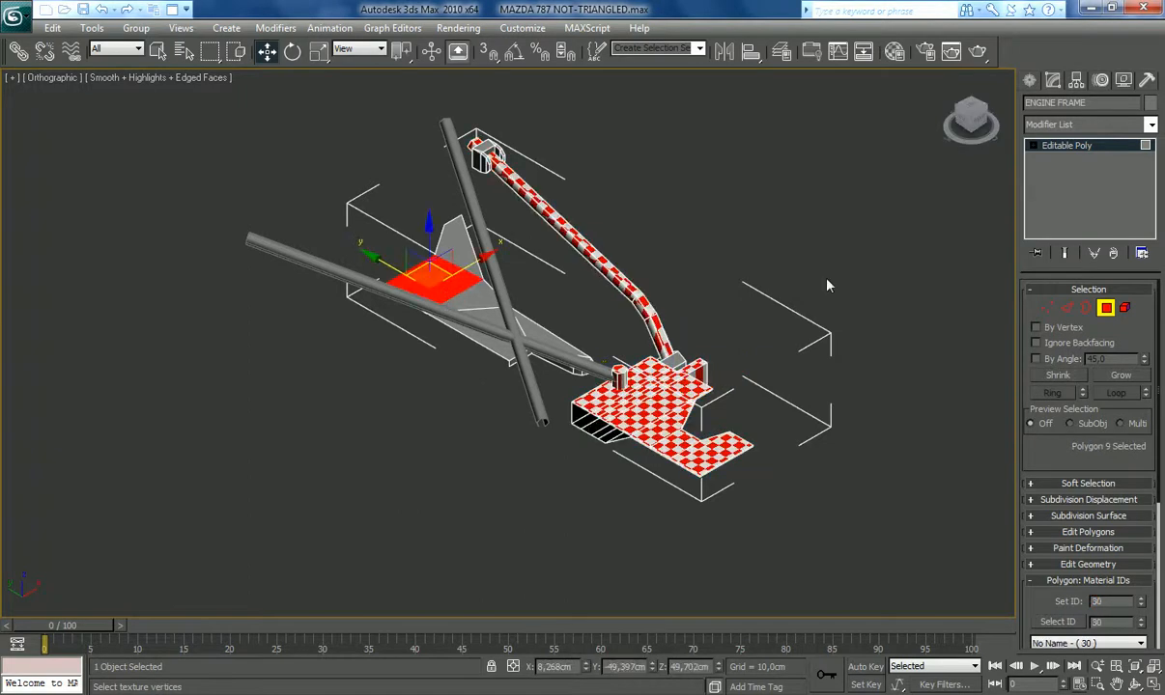
click(1124, 309)
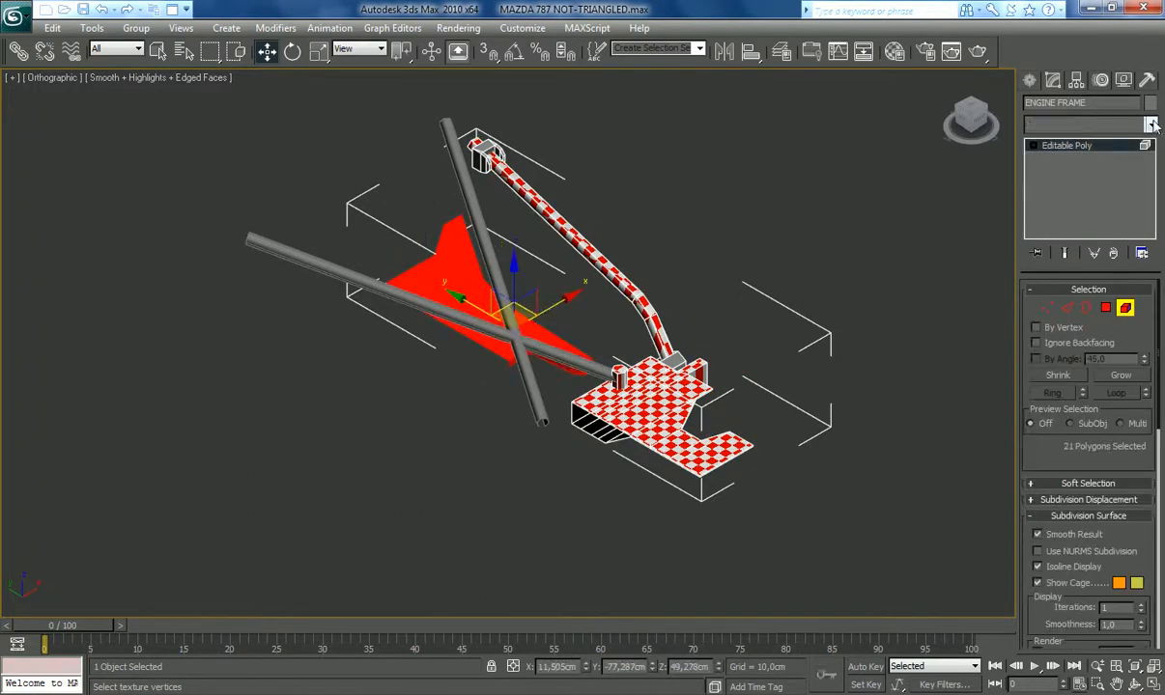
click(1151, 125)
scroll(1083, 435, down, 20)
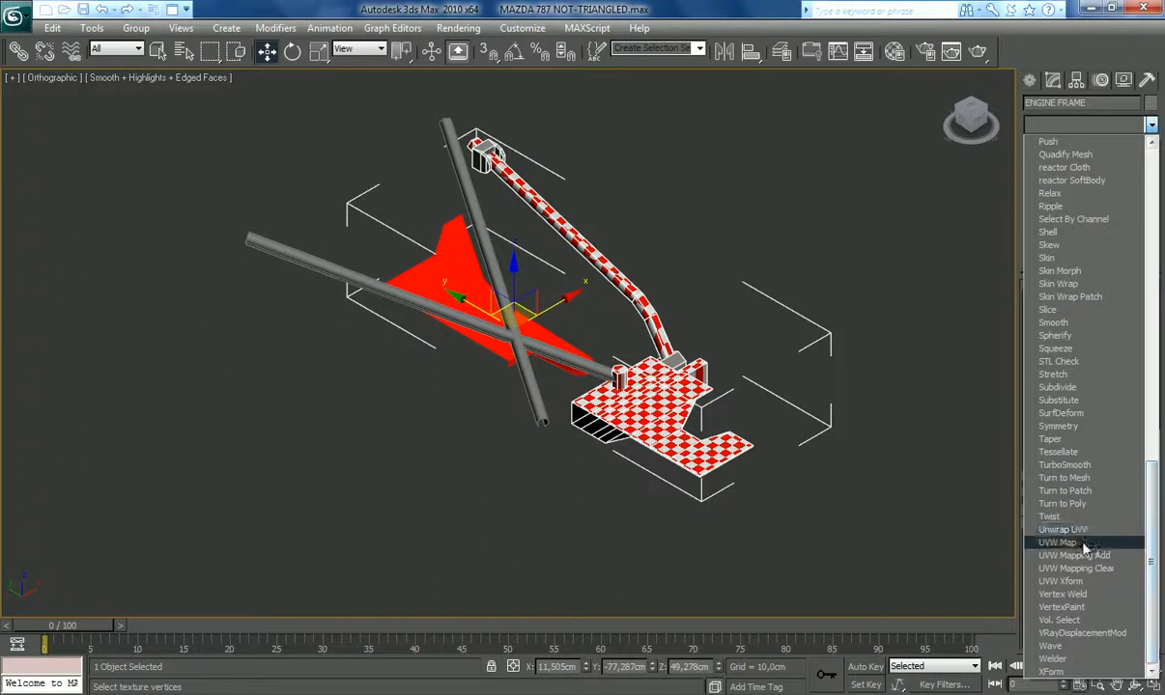
click(1059, 543)
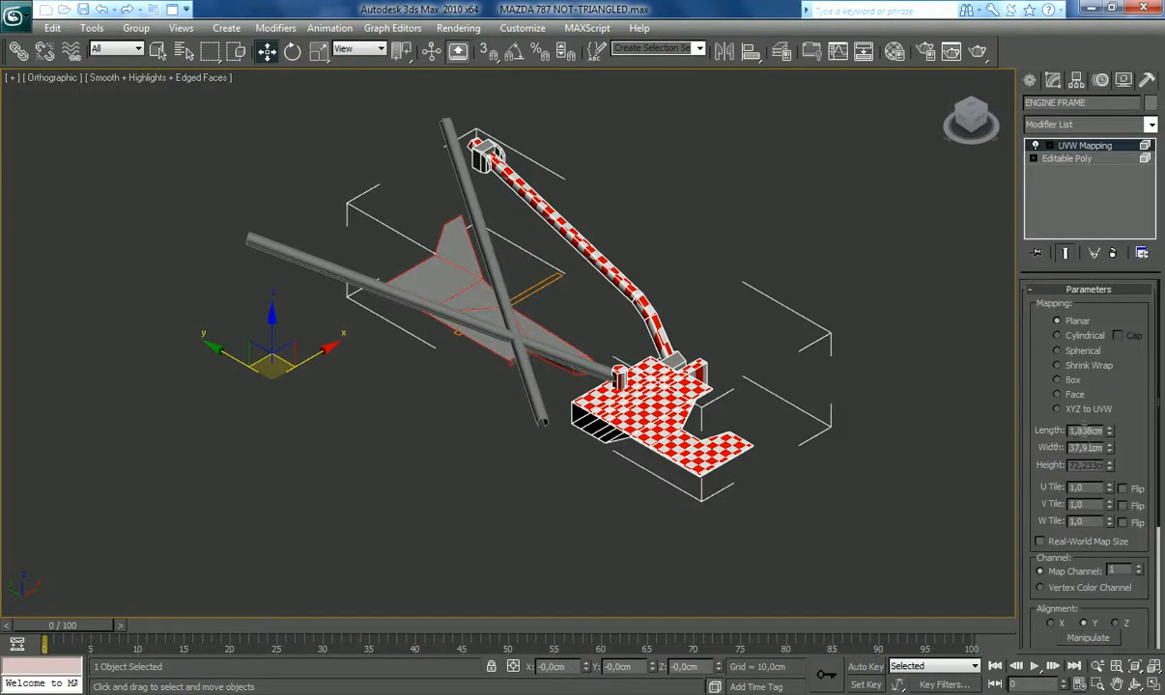
text(100)
key(Tab)
text(100)
key(Return)
right_click(1116, 144)
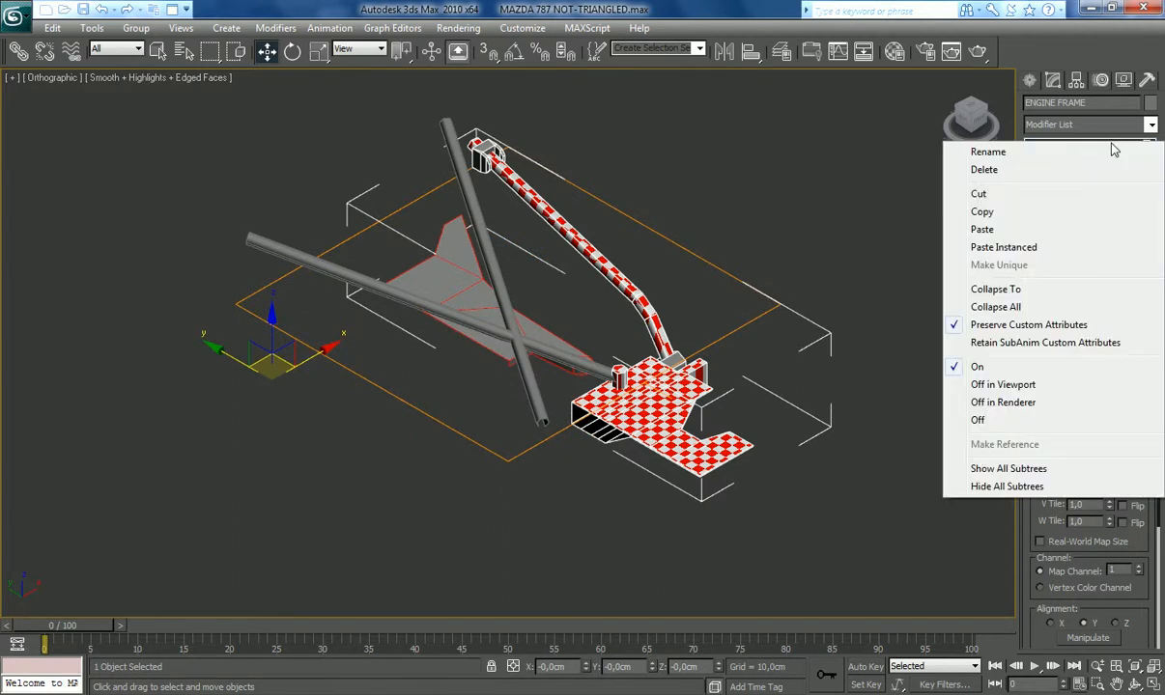
click(952, 290)
Step: Assign material ID 6 to the selected wing-shaped plate element
click(1125, 308)
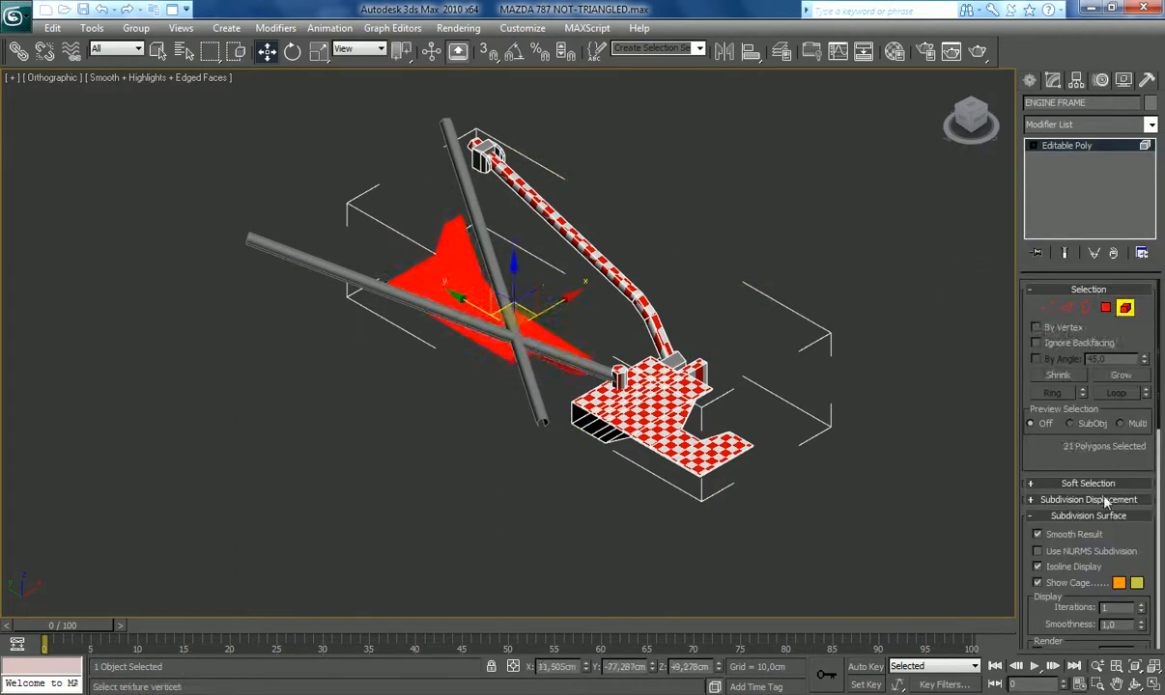
text(6)
key(Return)
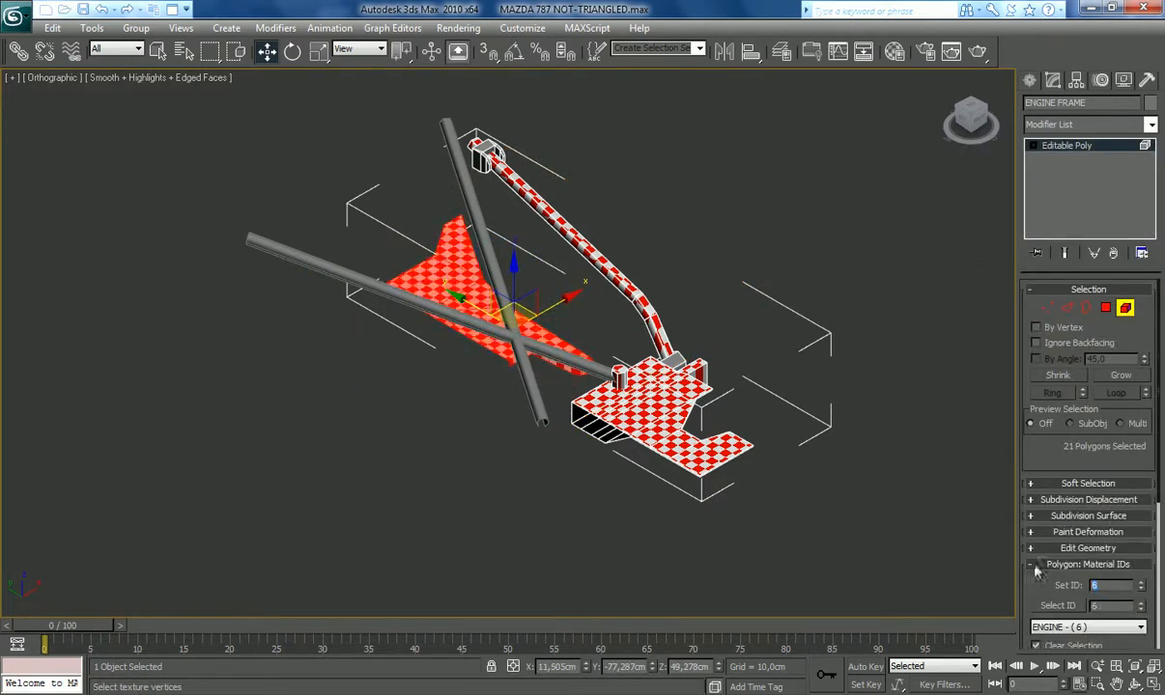
Step: Select the clamp bracket at the far end of the curved tube as an element
drag(986, 113, 917, 117)
click(1117, 684)
drag(837, 483, 785, 329)
scroll(745, 441, up, 2)
drag(819, 286, 585, 523)
scroll(703, 413, up, 3)
drag(704, 412, 571, 432)
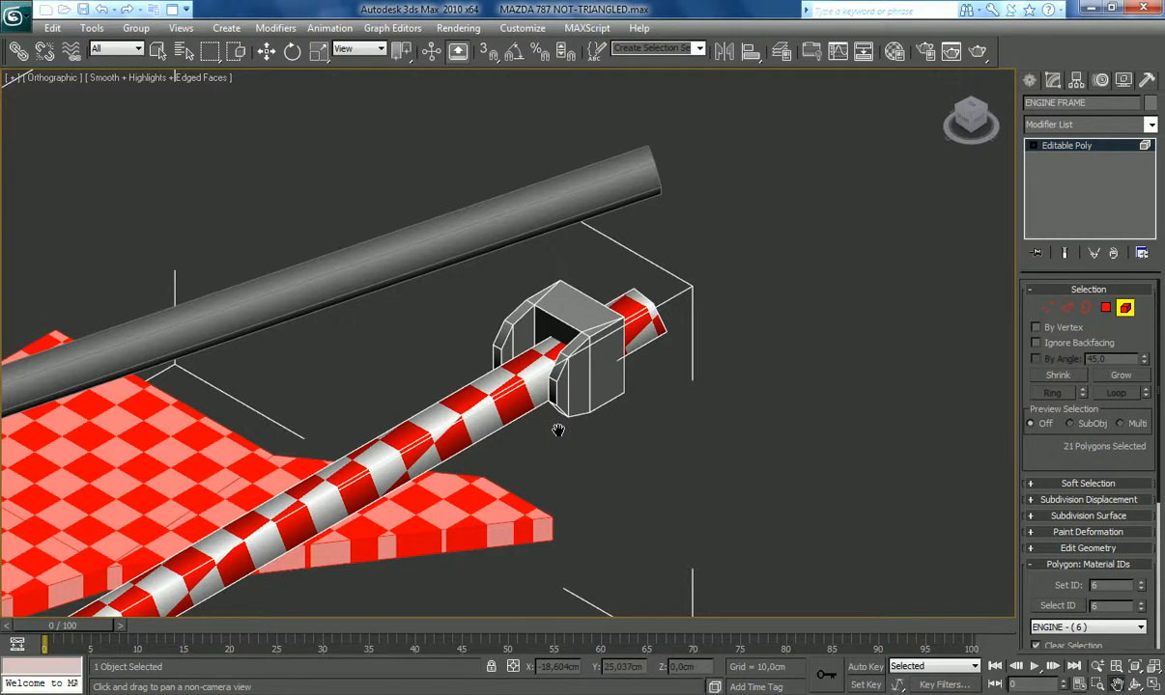
click(157, 50)
click(584, 358)
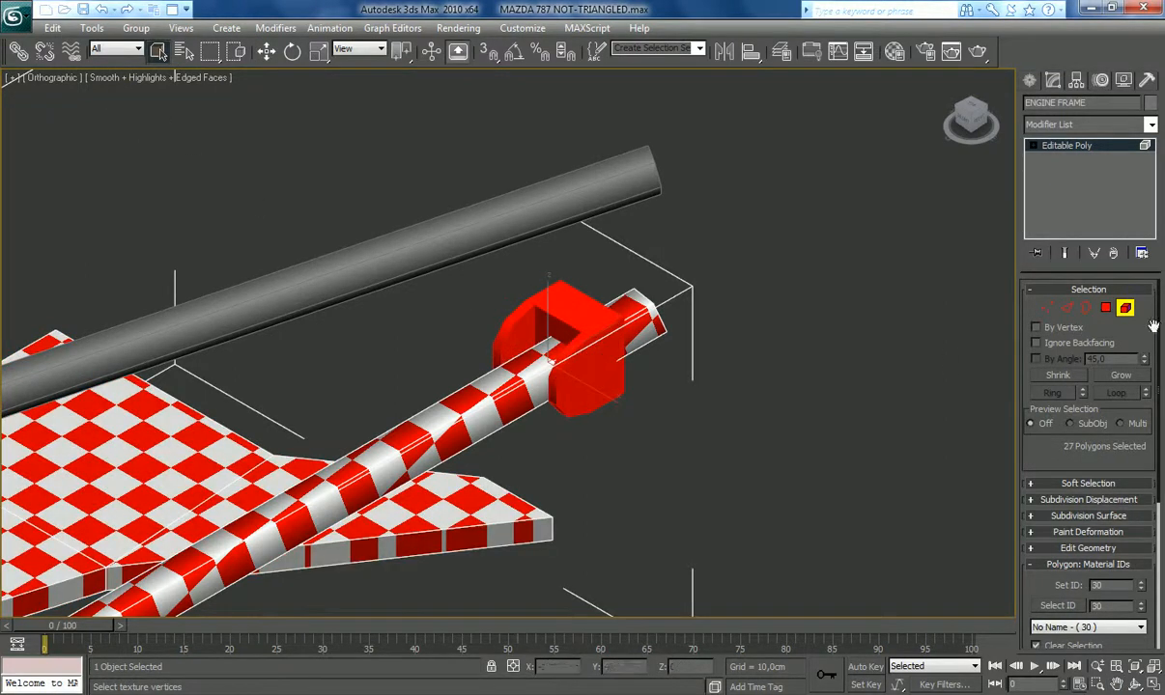
Step: Replace the bracket's element selection with only its sideways-facing polygons, including the inner faces of the fork
click(1109, 307)
click(978, 120)
click(686, 462)
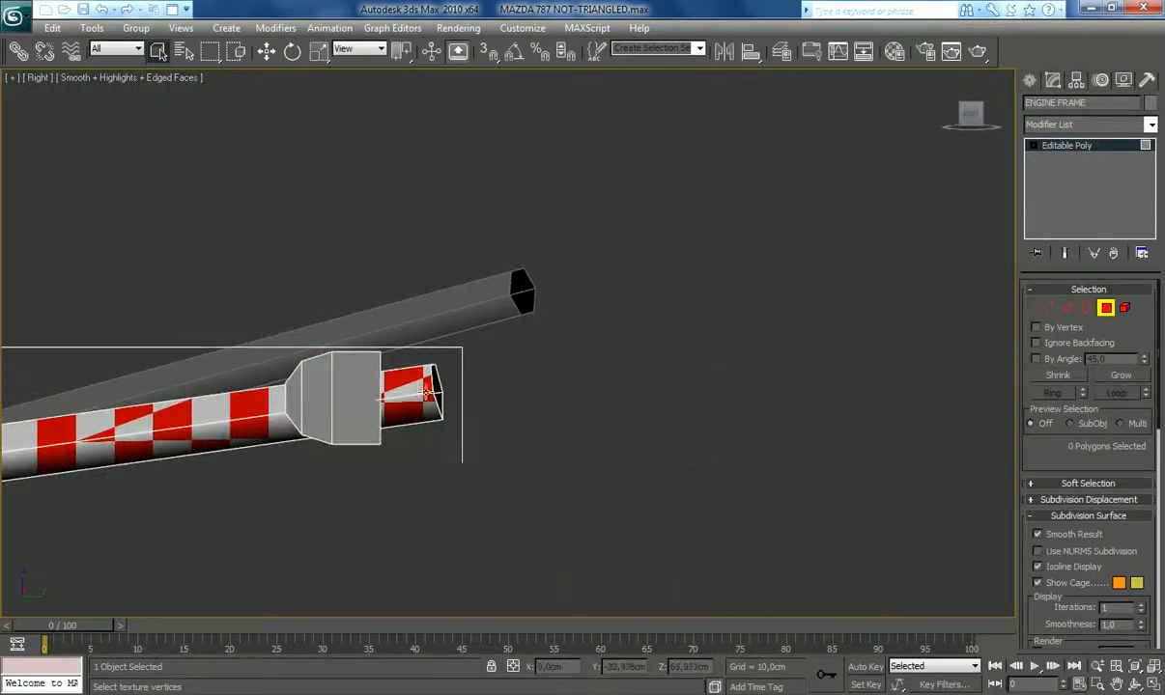
double_click(296, 413)
alt+drag(197, 481, 232, 350)
click(959, 103)
click(1135, 668)
click(1117, 683)
drag(829, 418, 594, 475)
scroll(603, 464, up, 6)
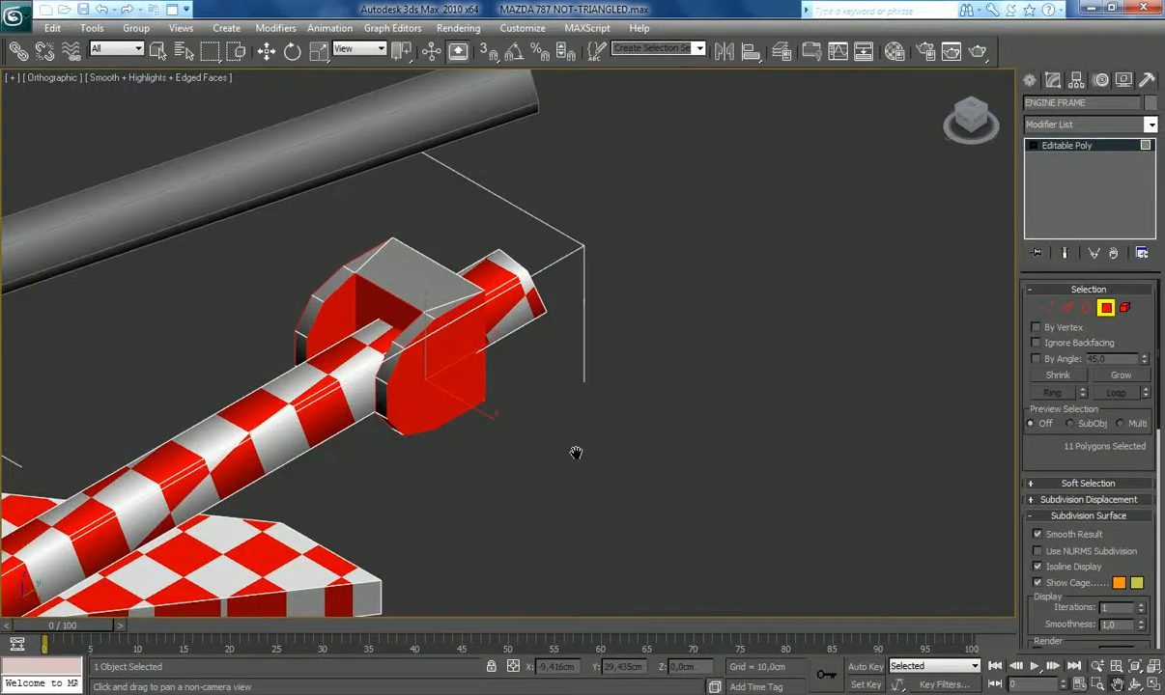
drag(417, 382, 611, 317)
scroll(612, 317, down, 5)
Step: Apply a planar UVW Map aligned to X, with length and width 100 cm, to the bracket's selected side polygons
click(1155, 125)
scroll(1110, 435, down, 10)
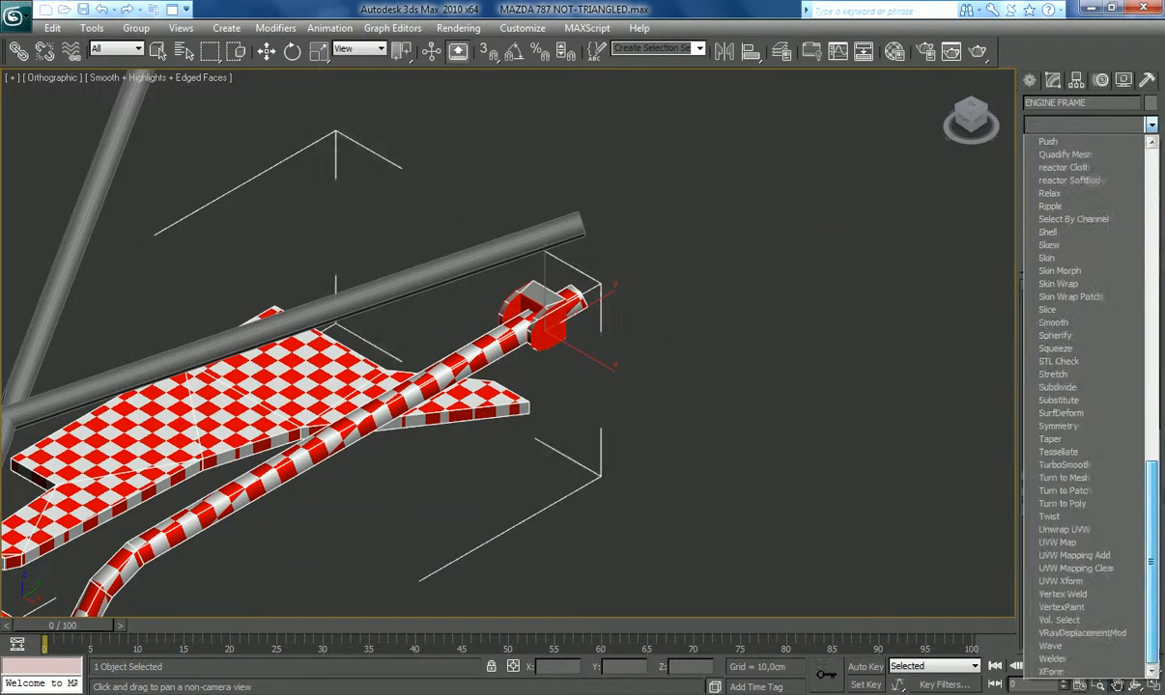
click(1116, 547)
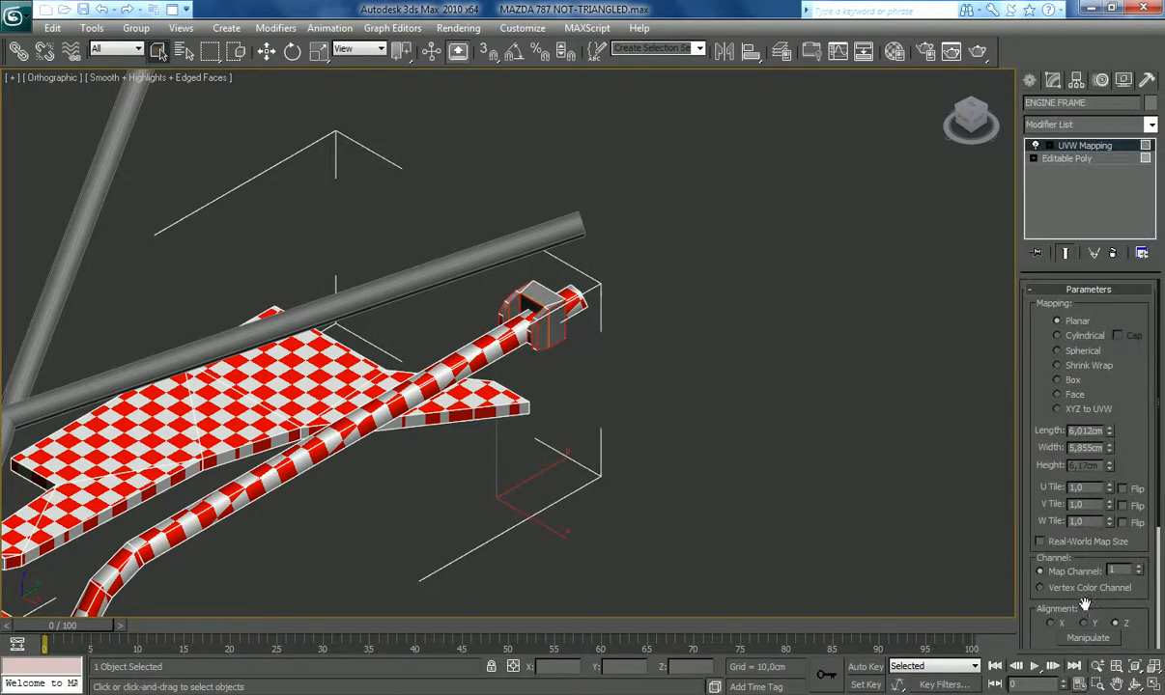
click(1050, 625)
text(100)
key(Tab)
text(100)
key(Return)
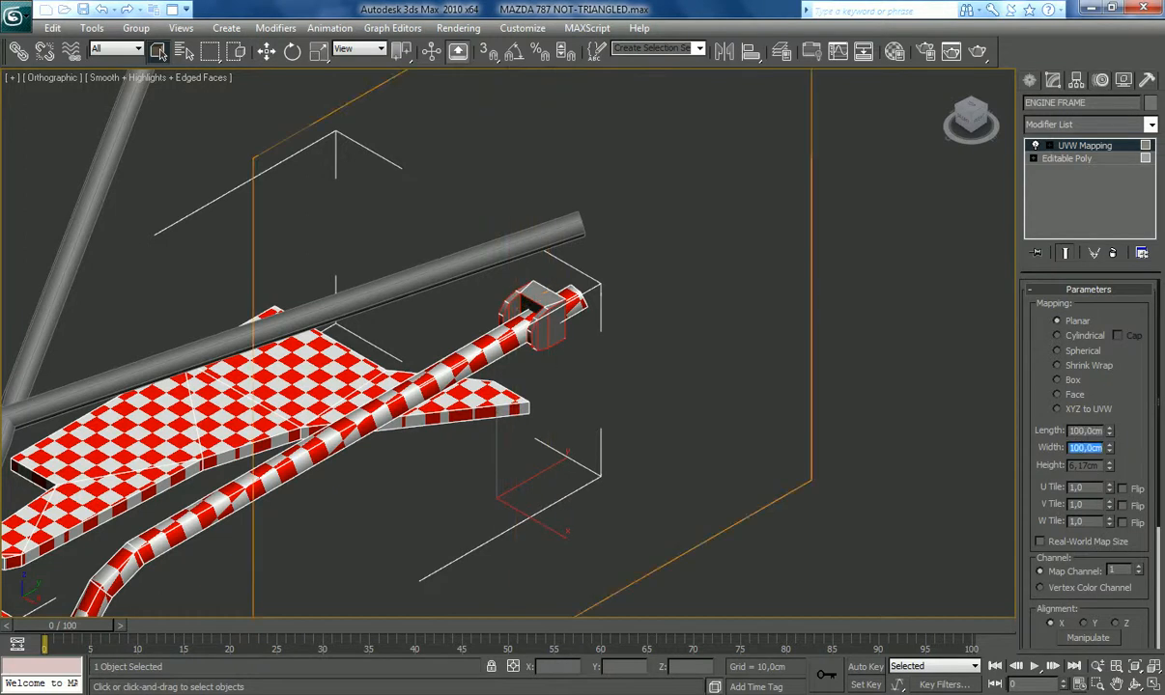
Step: Collapse the bracket's UVW Map into the Editable Poly and assign material ID 6 to its selected side polygons
right_click(1105, 148)
click(1018, 293)
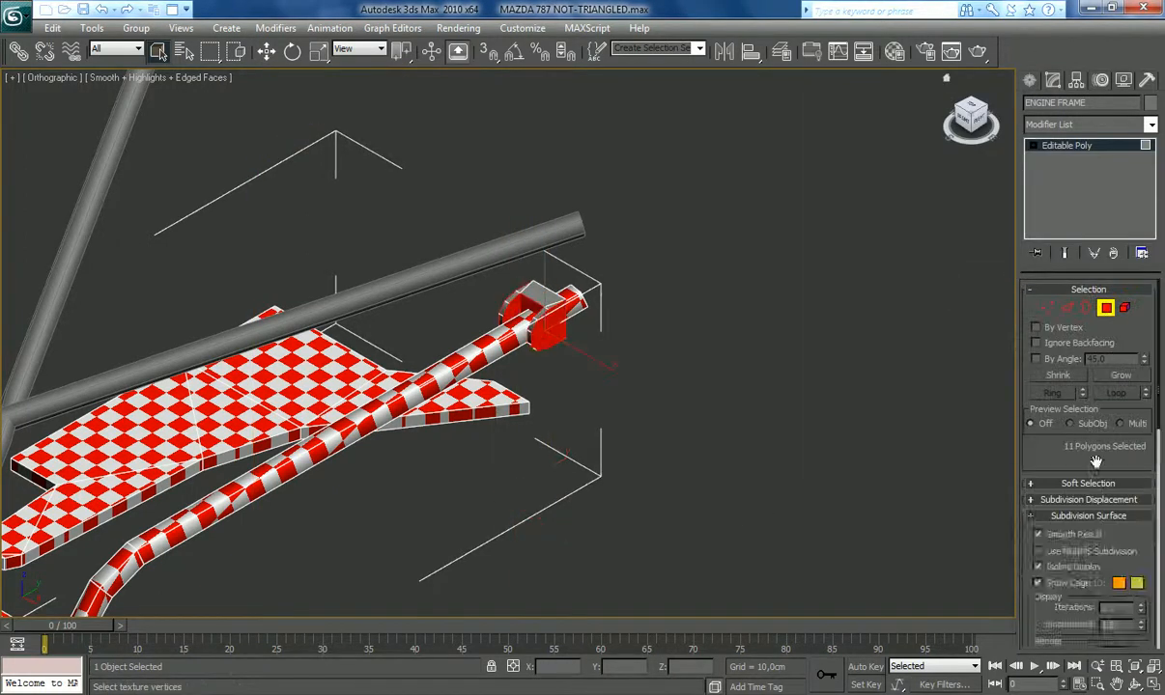
click(1097, 521)
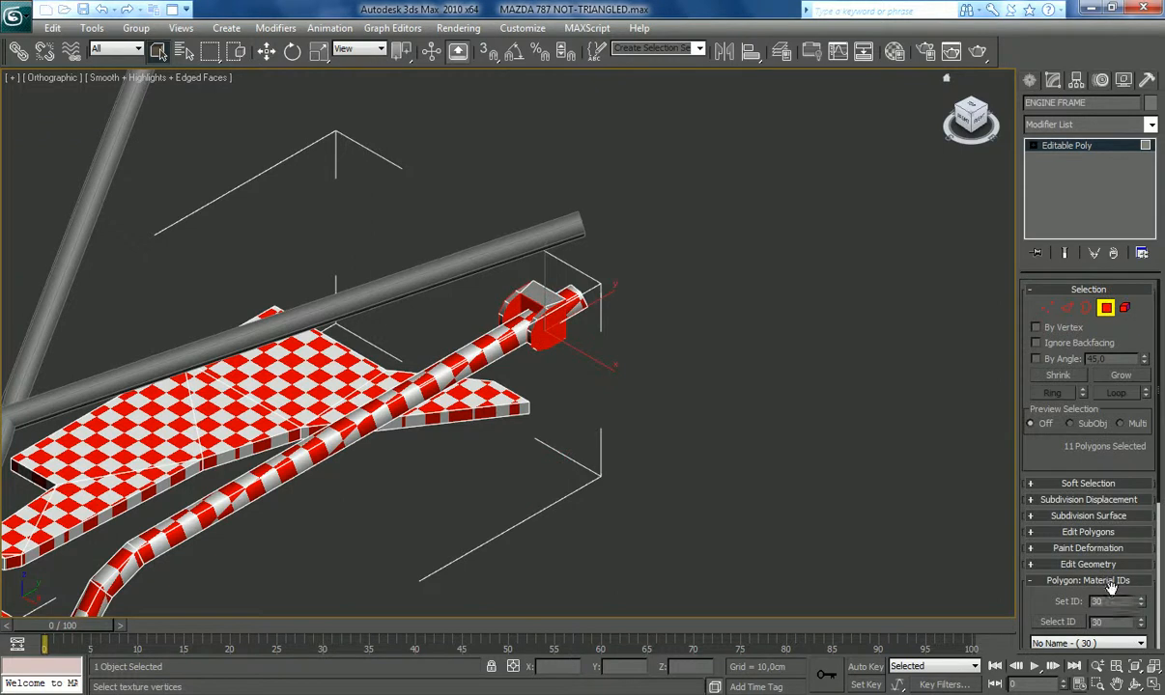
click(540, 294)
Step: Select the polygons with material ID 30, then deselect the hexagonal block at the near end of the curved tube
click(1069, 623)
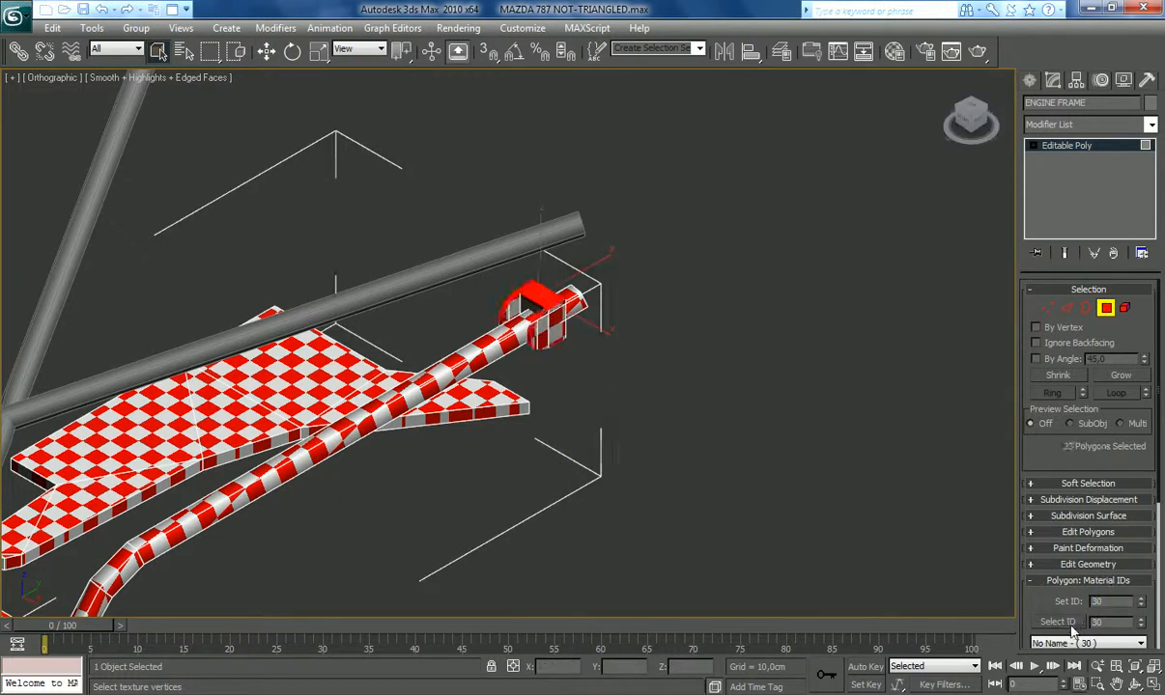
click(1117, 685)
drag(687, 455, 830, 349)
scroll(830, 349, down, 3)
drag(723, 357, 757, 338)
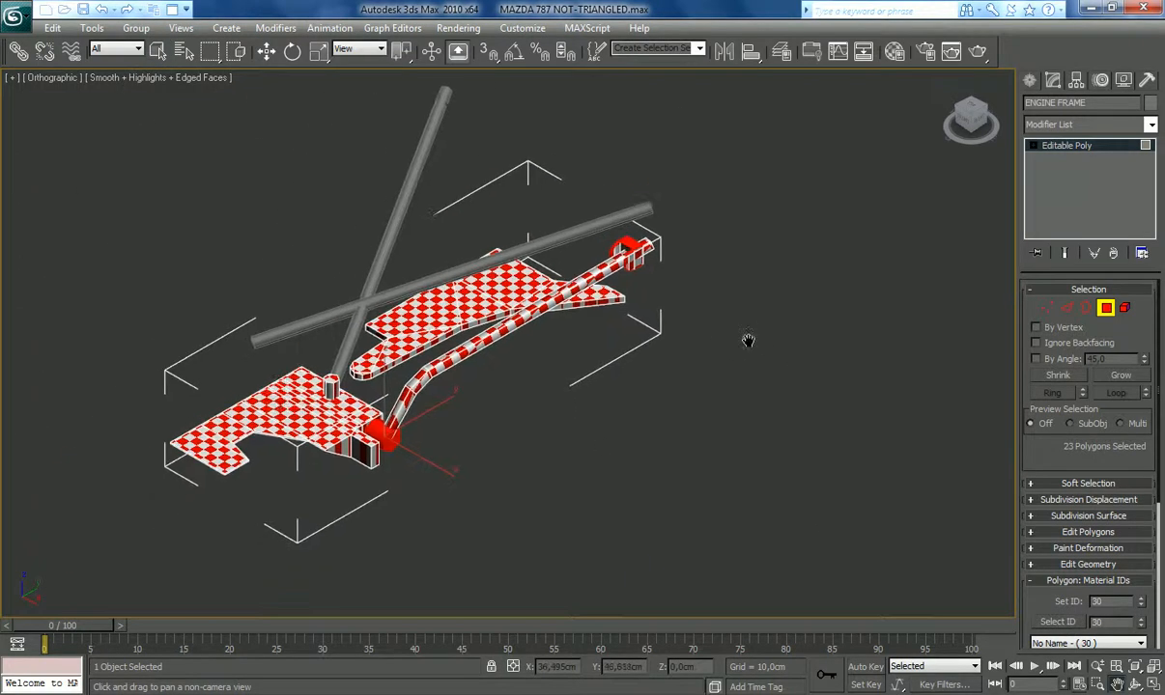
scroll(570, 395, up, 2)
click(157, 52)
alt+drag(358, 486, 247, 401)
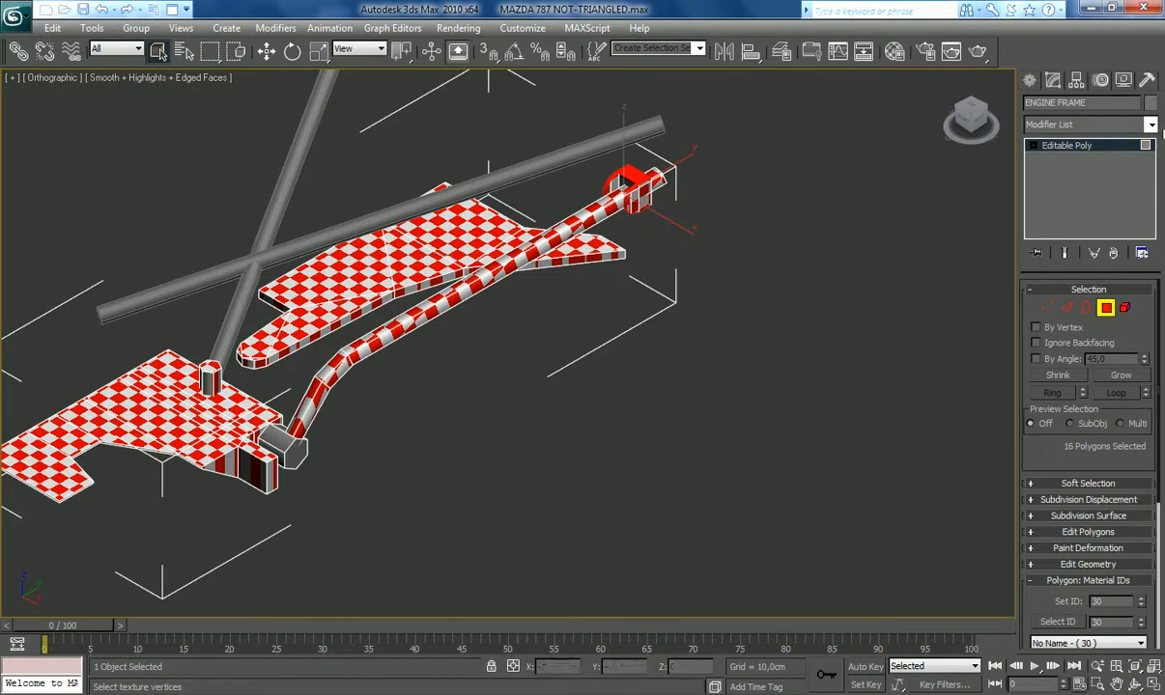
Step: Apply a planar UVW Map aligned to Y, with length and width 100 cm, to the bracket's remaining unmapped polygons
click(1089, 124)
scroll(1105, 550, down, 10)
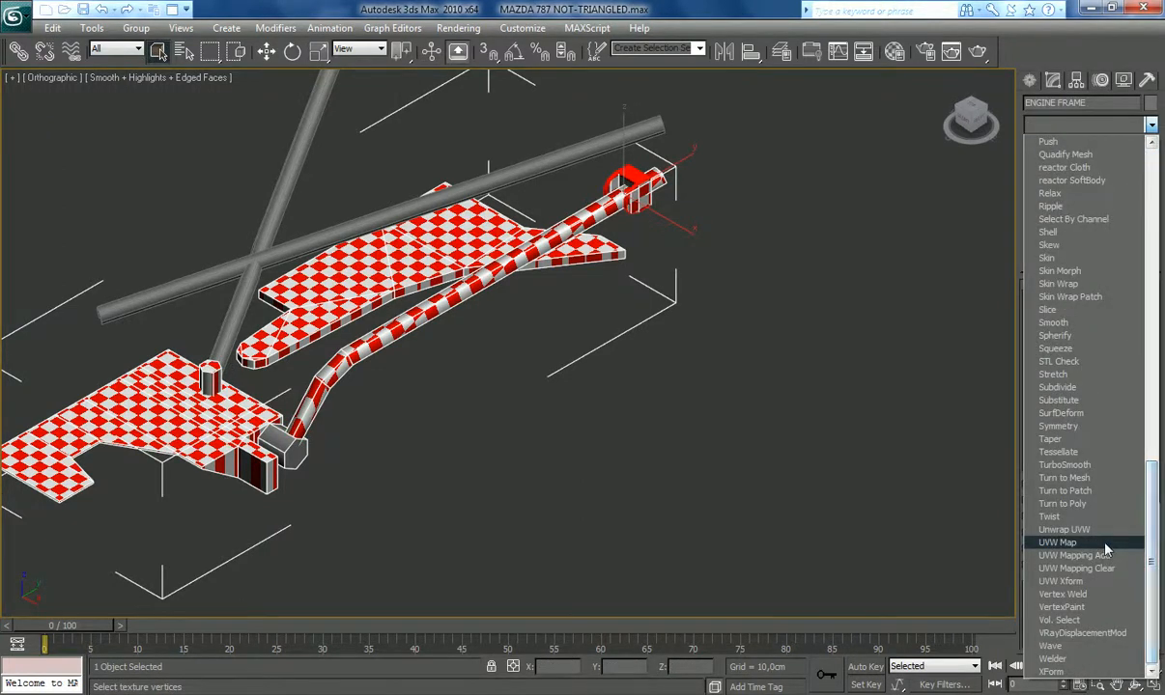
click(1106, 545)
text(100)
key(Tab)
text(100)
key(Return)
Step: Collapse the Y-aligned UVW Map and assign material ID 6 to the selected bracket polygons
click(1026, 291)
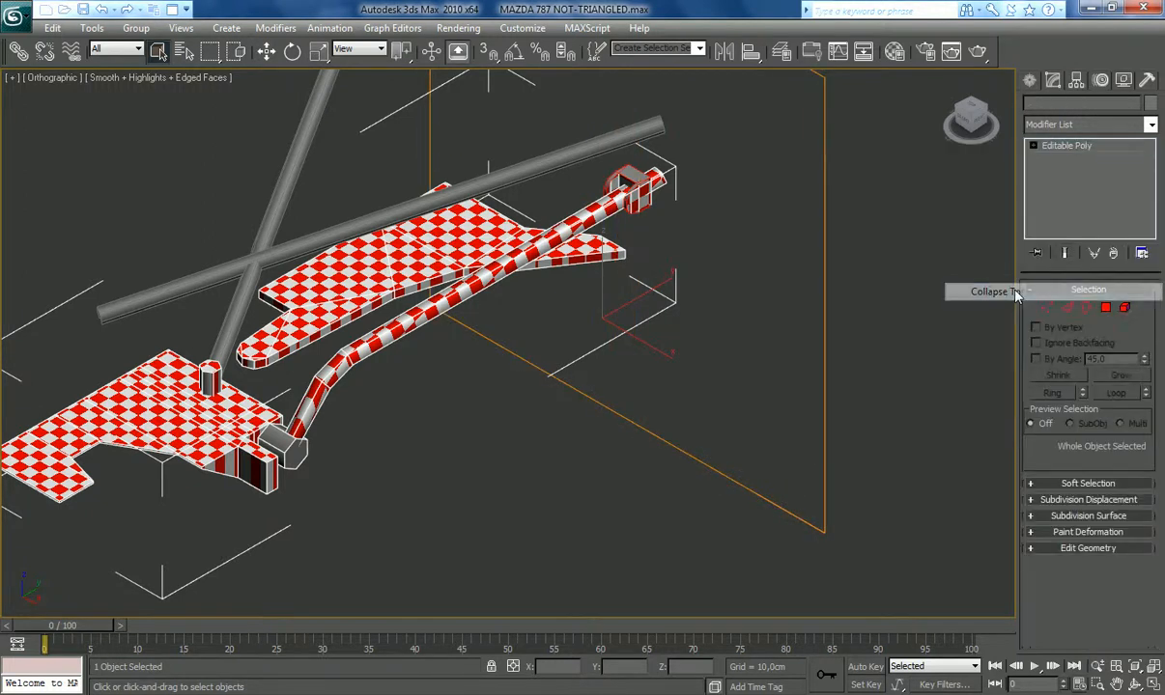
click(1125, 307)
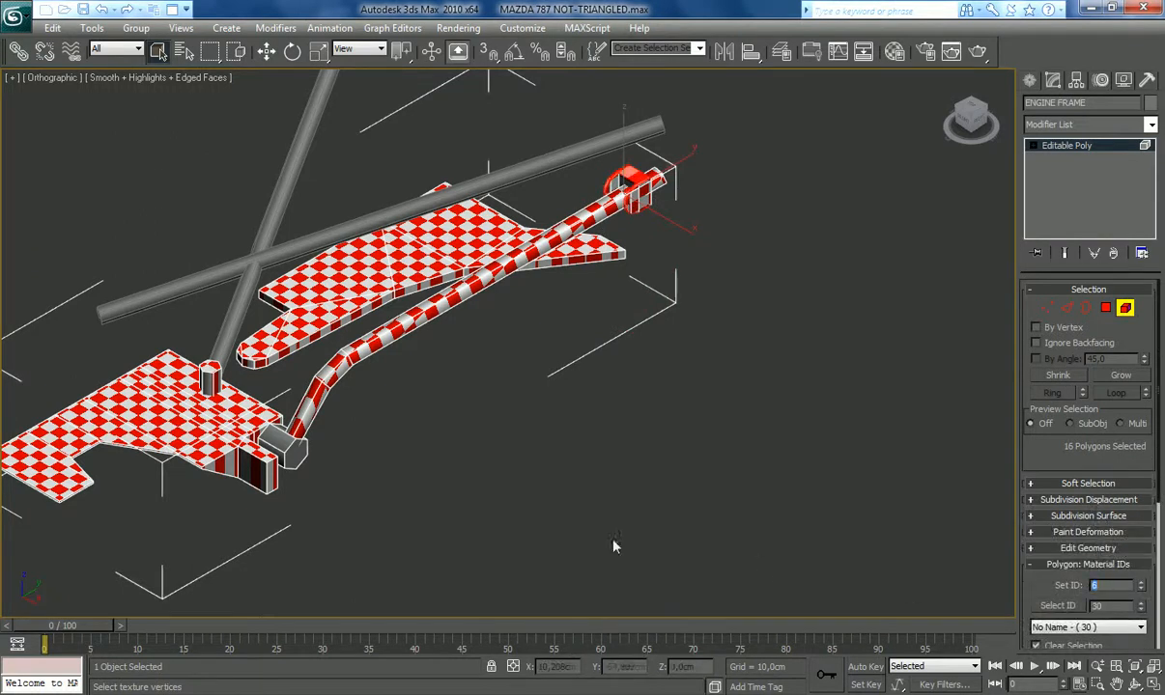
Step: Select the hexagonal block element and apply a planar UVW Map aligned to X, with length and width 100 cm
click(289, 446)
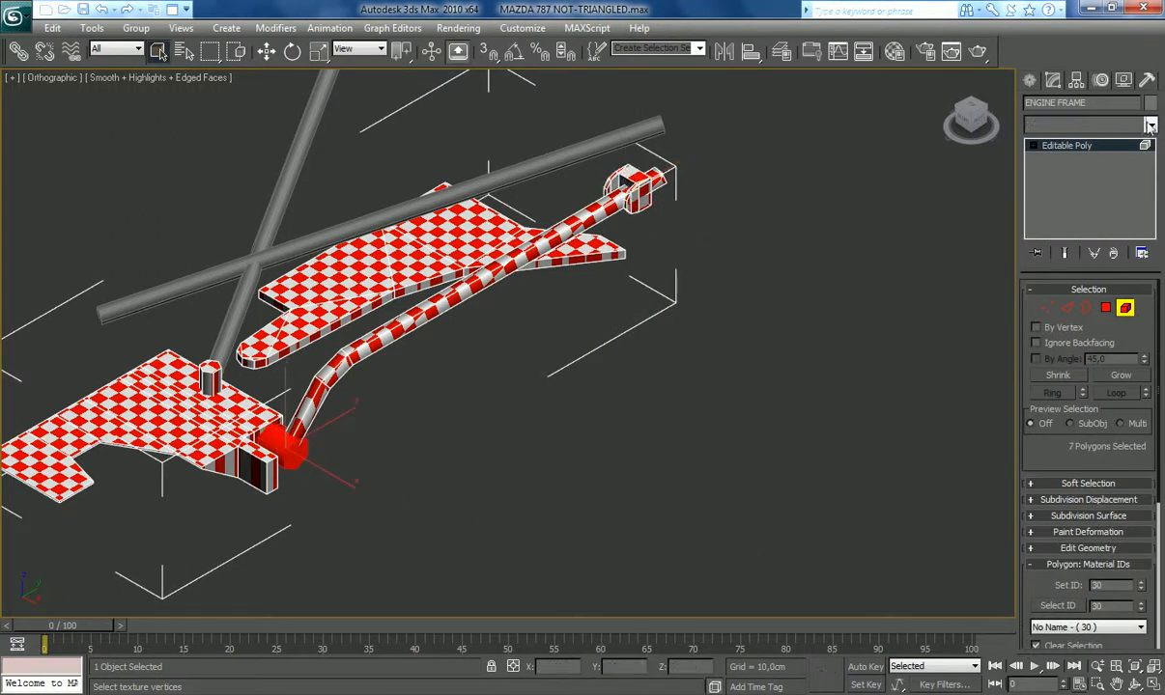
click(1150, 125)
scroll(1096, 434, down, 10)
click(1100, 541)
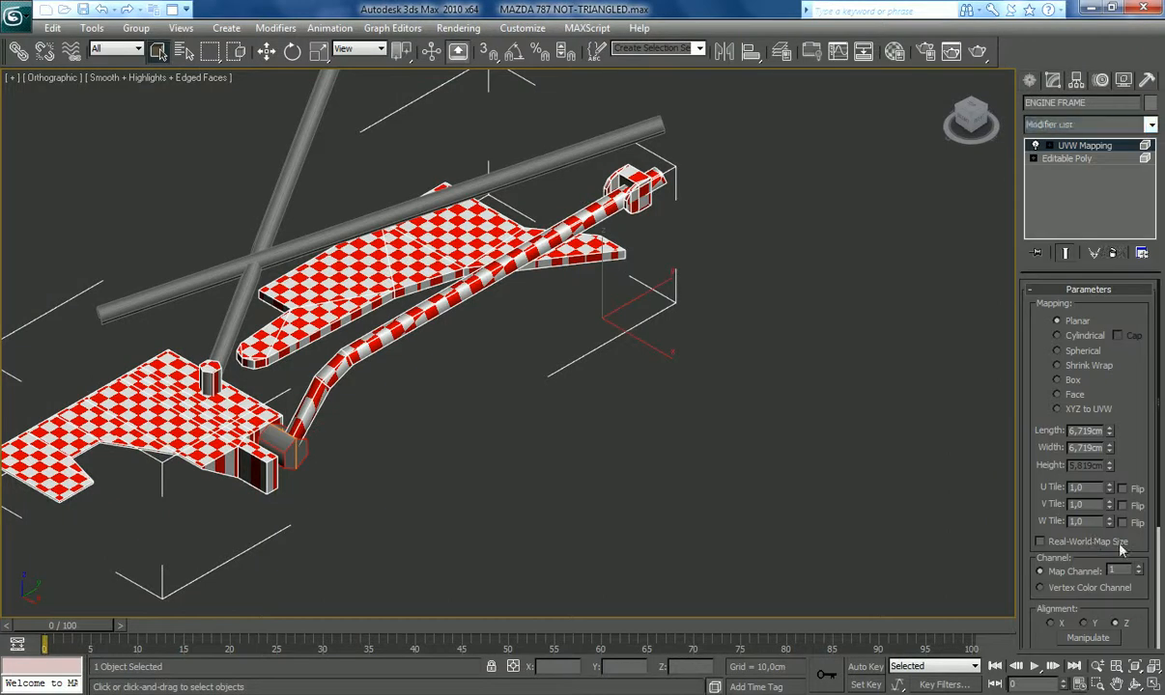
click(1081, 624)
text(100)
key(Tab)
text(100)
key(Return)
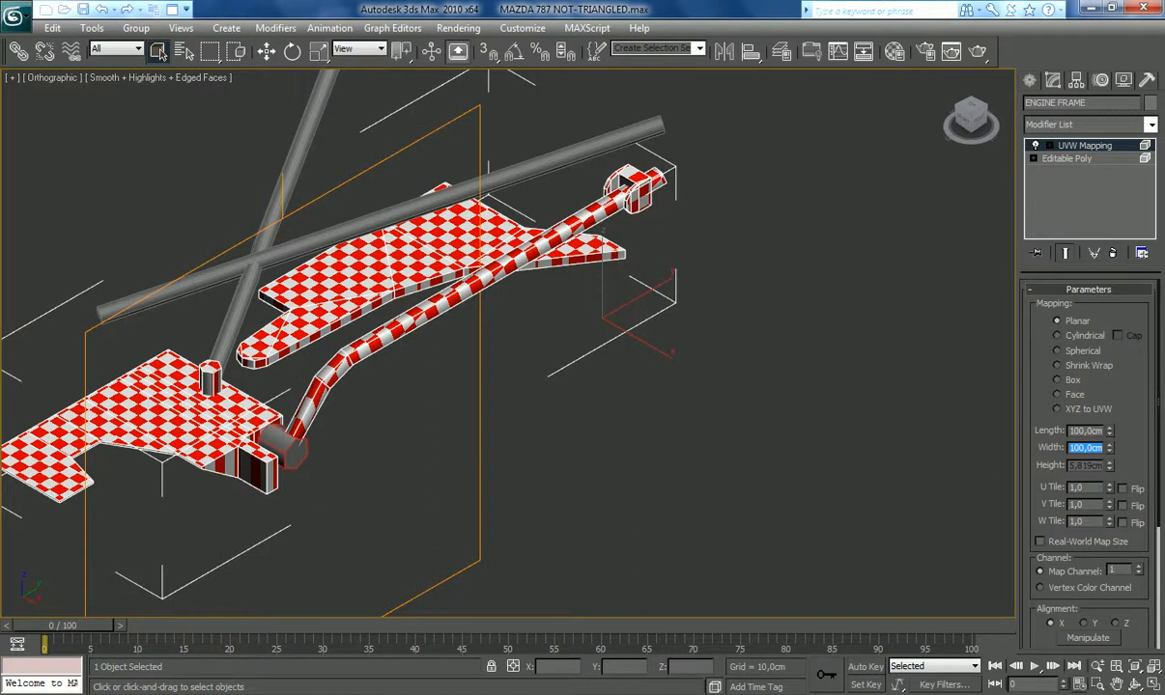
Step: Collapse the hexagonal block's UVW Map and assign material ID 6 to its selected polygons
right_click(1109, 145)
click(1043, 279)
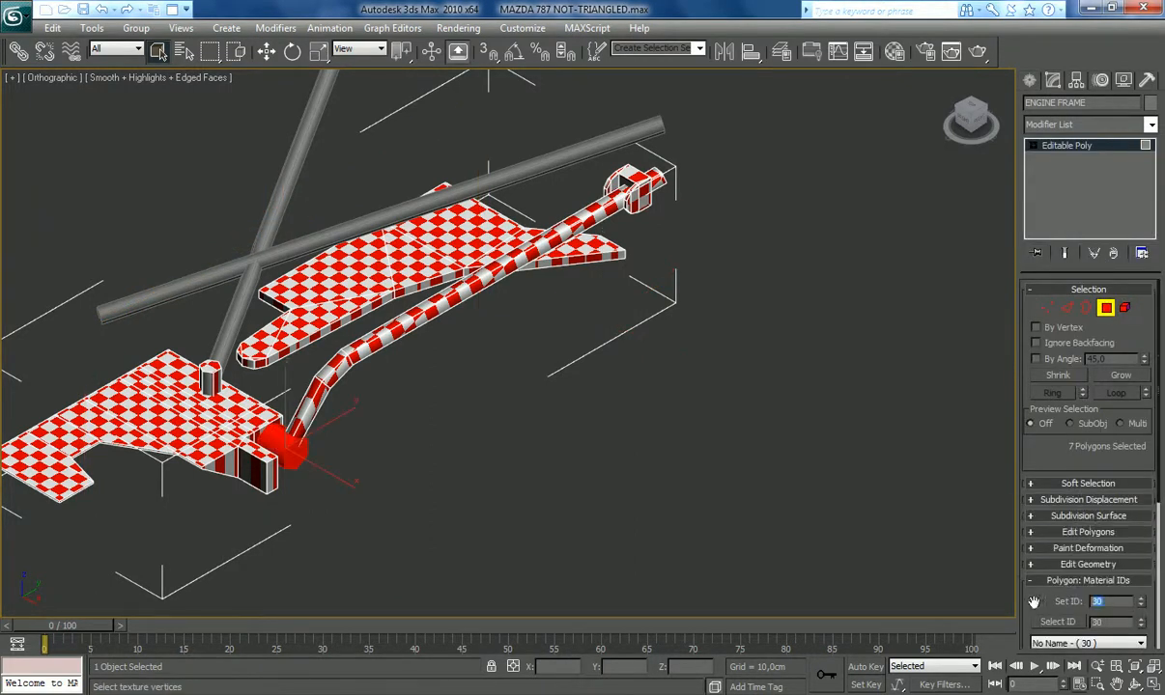
text(6)
key(Return)
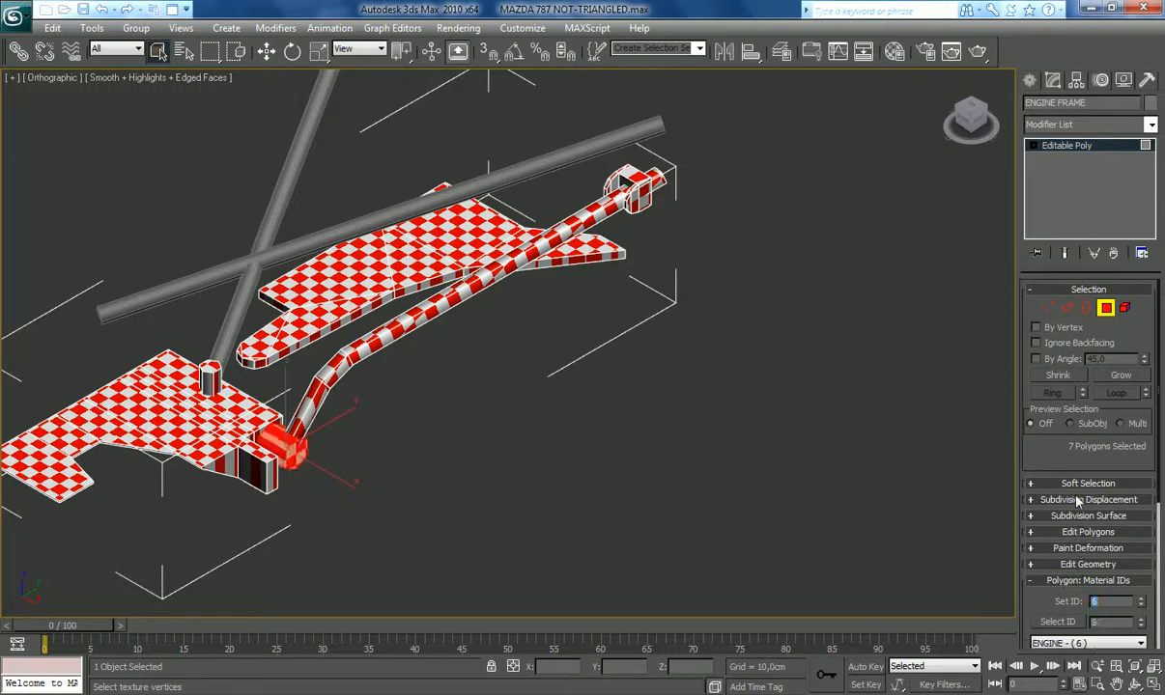
Step: Leave polygon editing, add an Unwrap UVW modifier to the whole engine frame and open its UV editor
click(1107, 308)
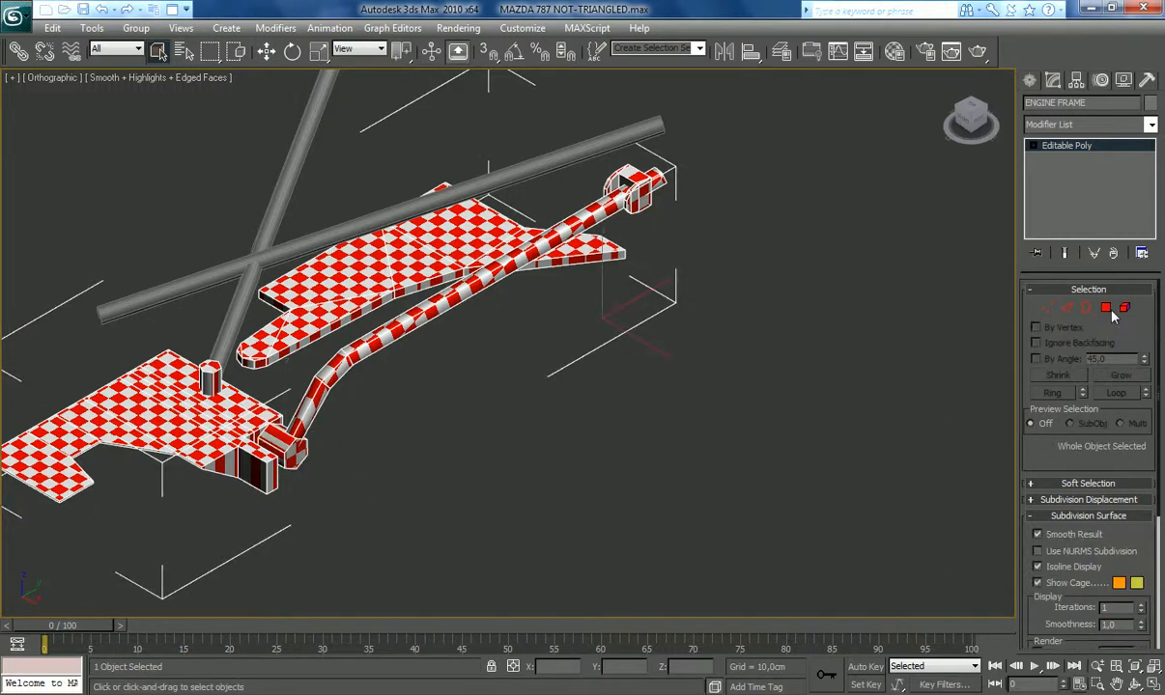
click(1081, 125)
scroll(1101, 434, down, 20)
click(1062, 530)
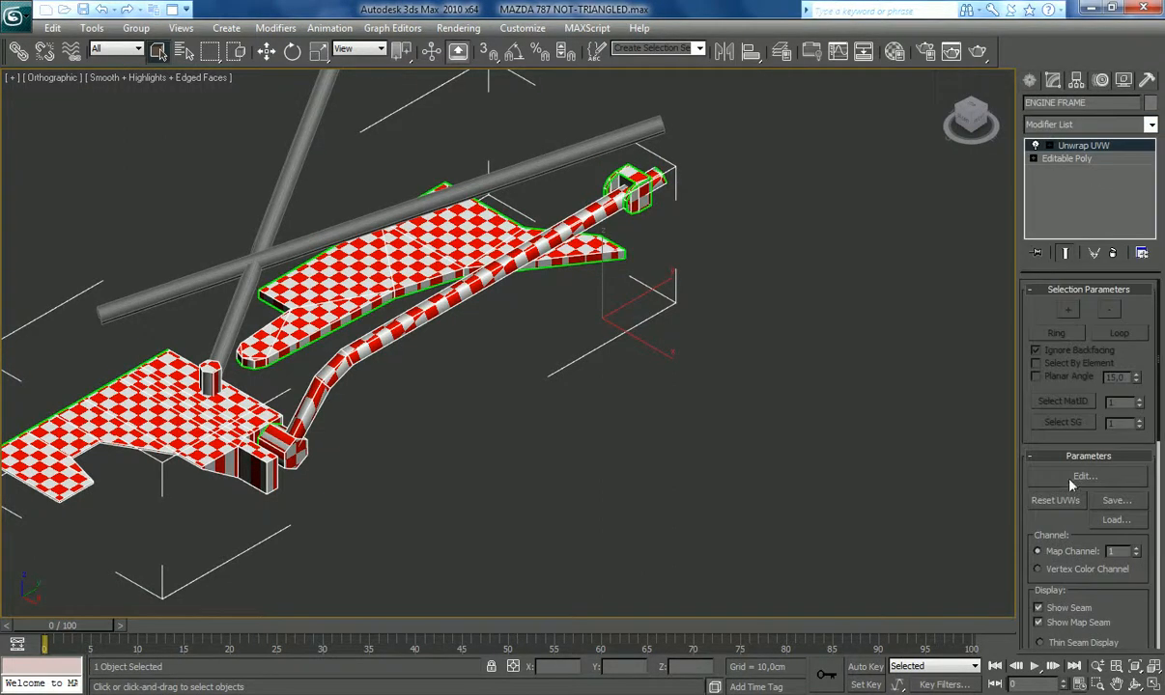
click(1080, 477)
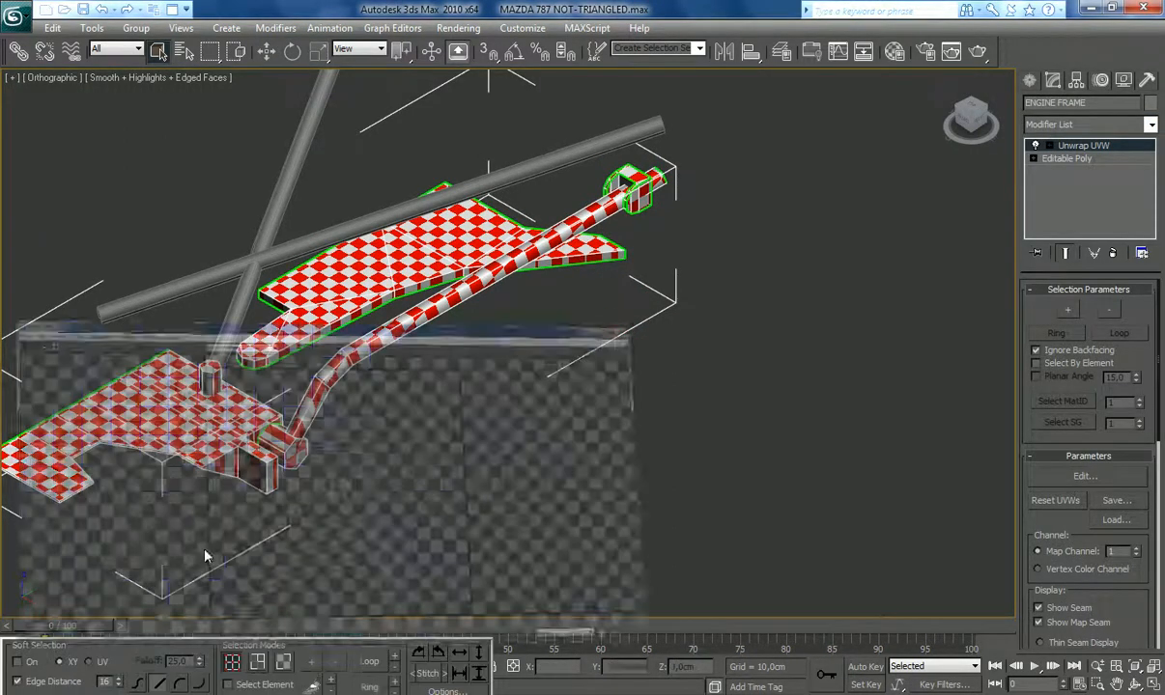
Step: Move the plate and tube UV shells out beside the UV square and spread the small bracket pieces apart
scroll(481, 377, down, 3)
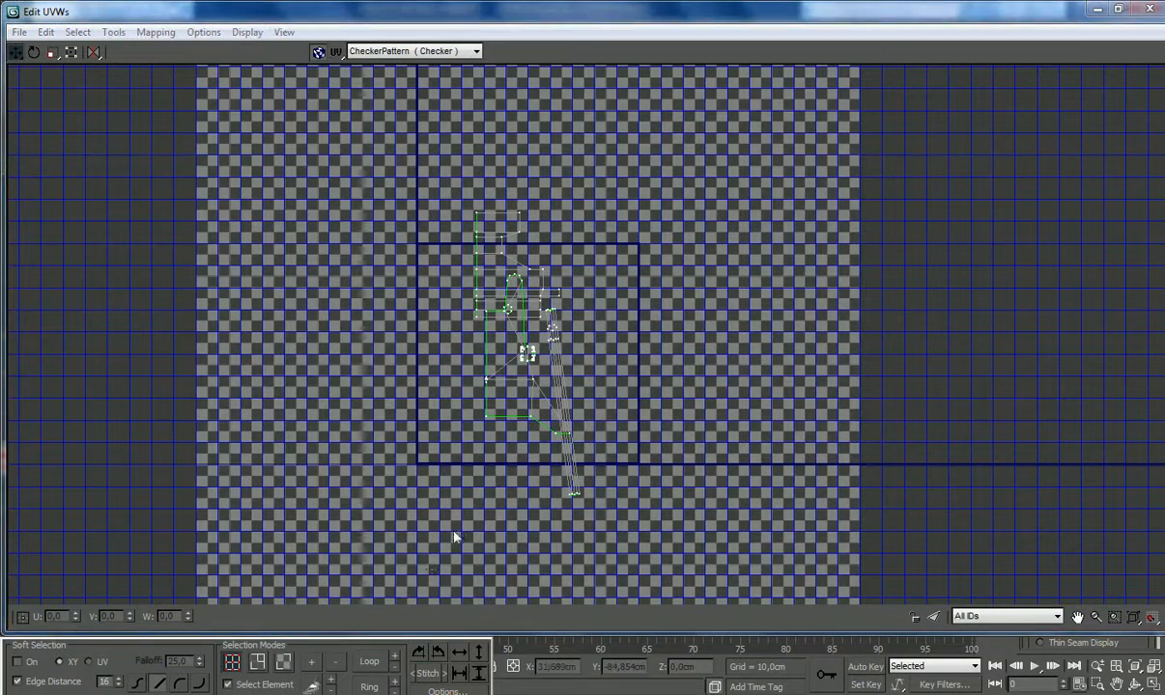
drag(486, 417, 683, 365)
drag(476, 317, 787, 347)
drag(577, 494, 667, 443)
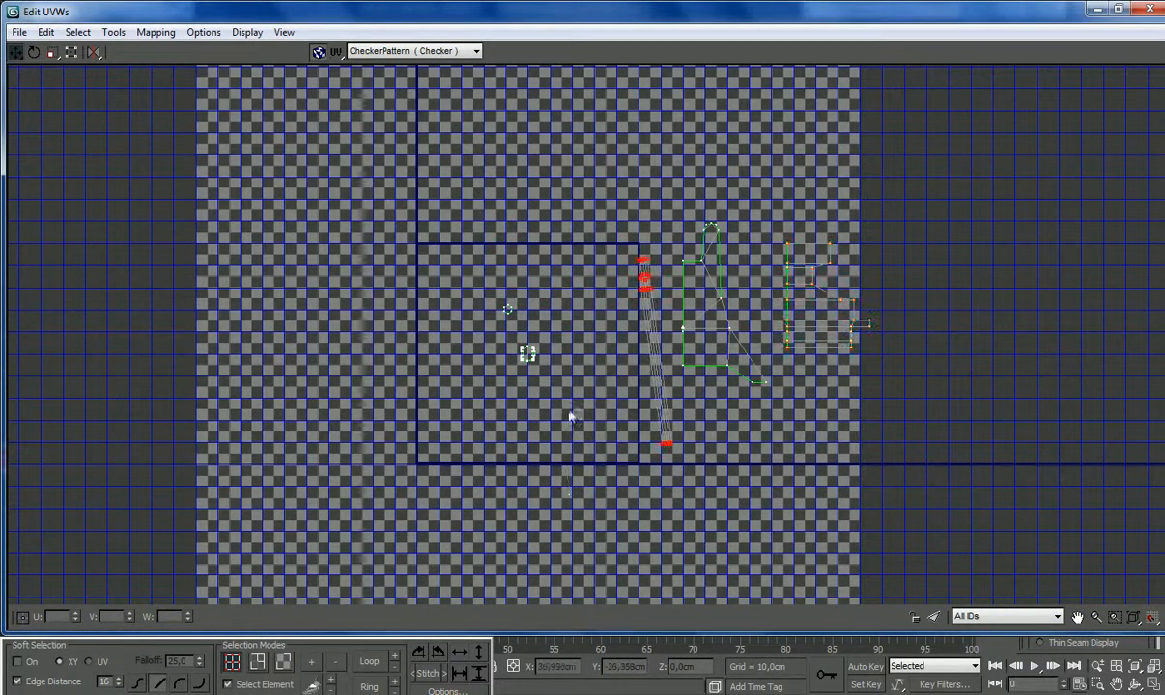
mouse_move(523, 360)
mouse_down()
mouse_move(566, 366)
mouse_move(559, 315)
mouse_move(588, 348)
mouse_move(555, 367)
mouse_move(530, 338)
mouse_up()
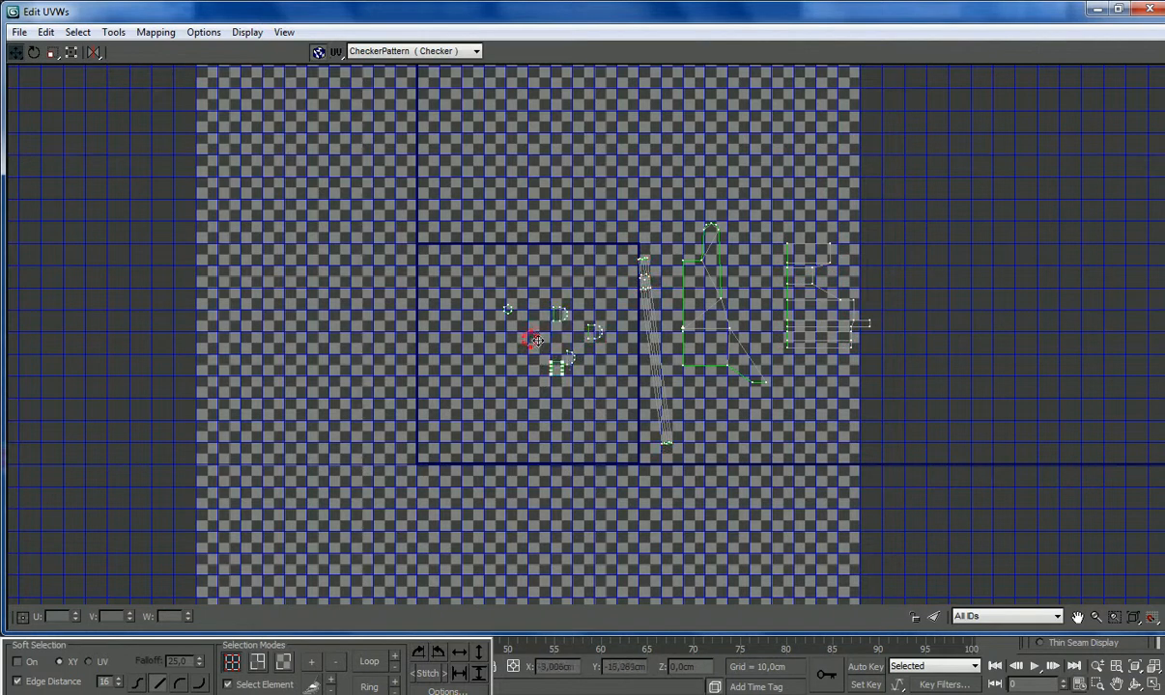
Step: Scale the cap faces of both hexagonal UV pieces inward so their side faces unfold as surrounding rings
scroll(531, 340, up, 10)
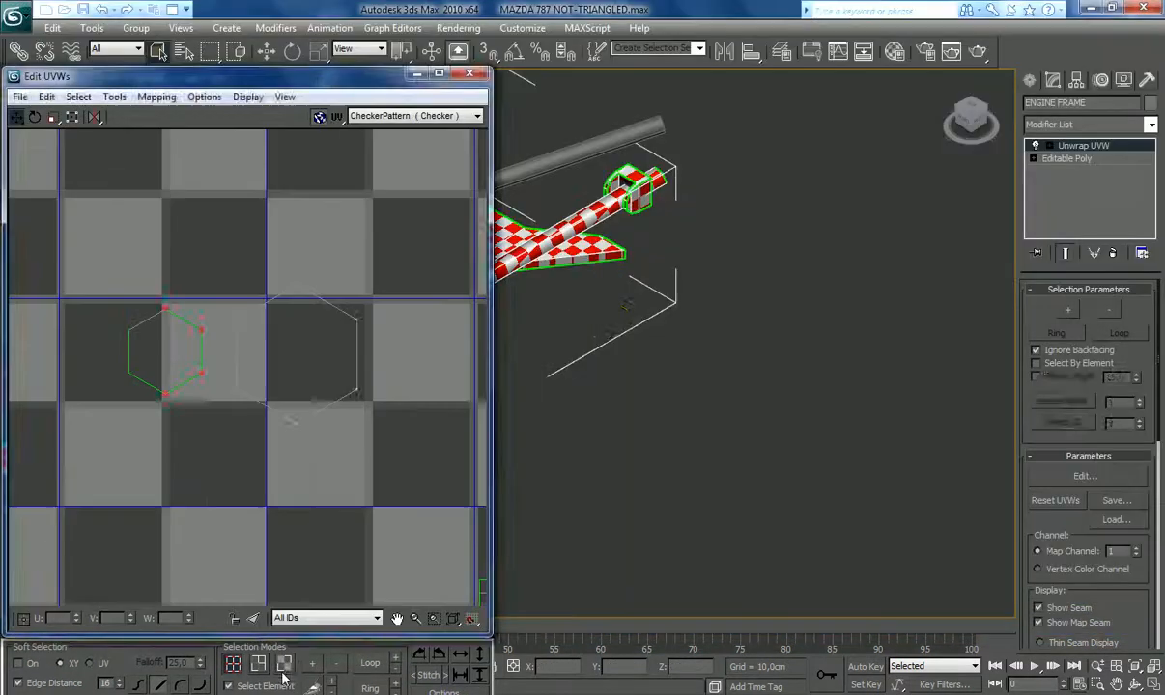
click(439, 73)
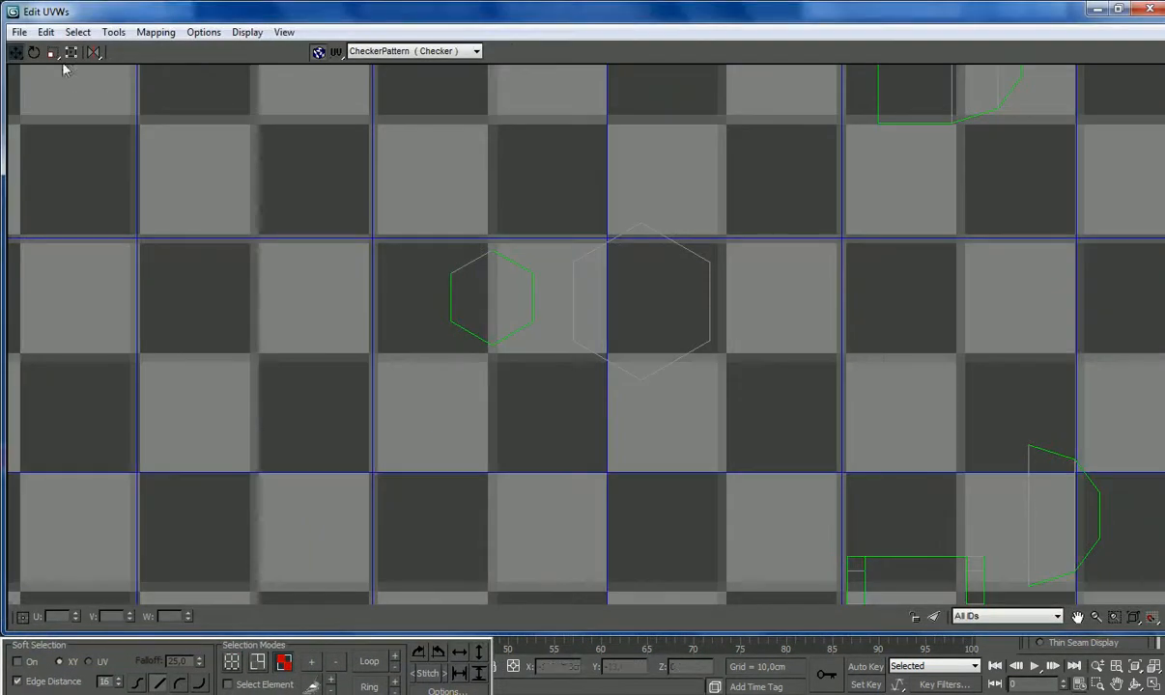
click(476, 305)
drag(483, 306, 645, 341)
click(721, 281)
scroll(660, 266, down, 5)
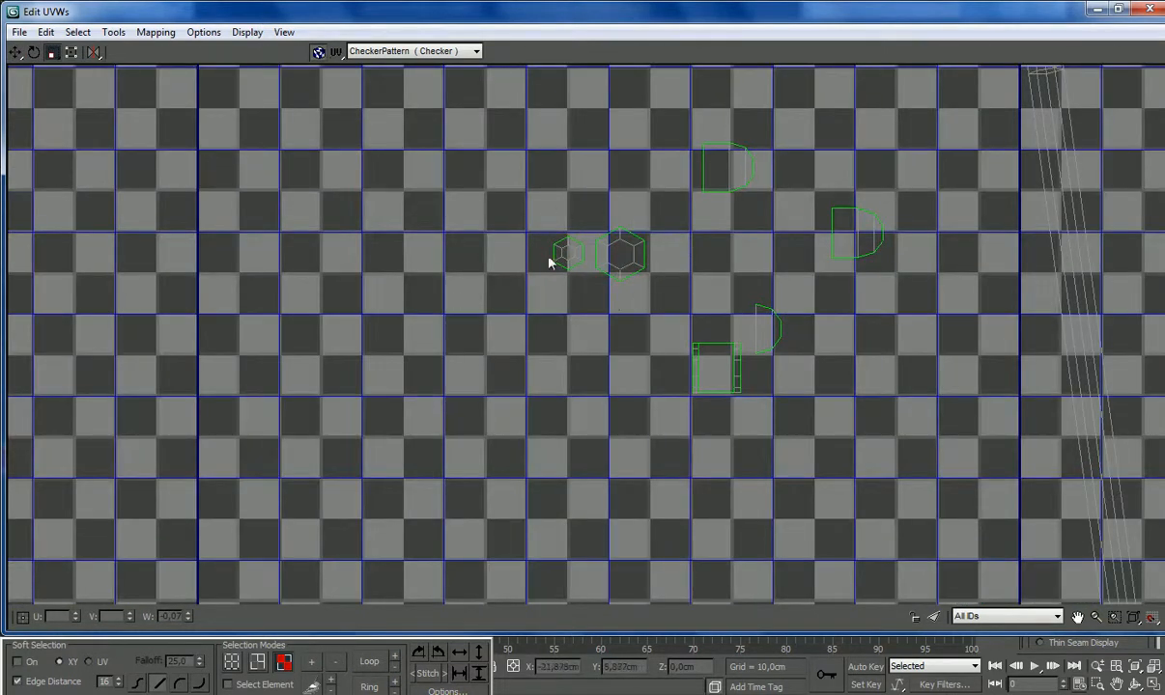
Step: Select all the bracket's UV pieces and relax them with Relax By Face Angles, 100 iterations and amount 0.1
scroll(547, 256, down, 2)
scroll(616, 247, down, 2)
scroll(792, 216, up, 1)
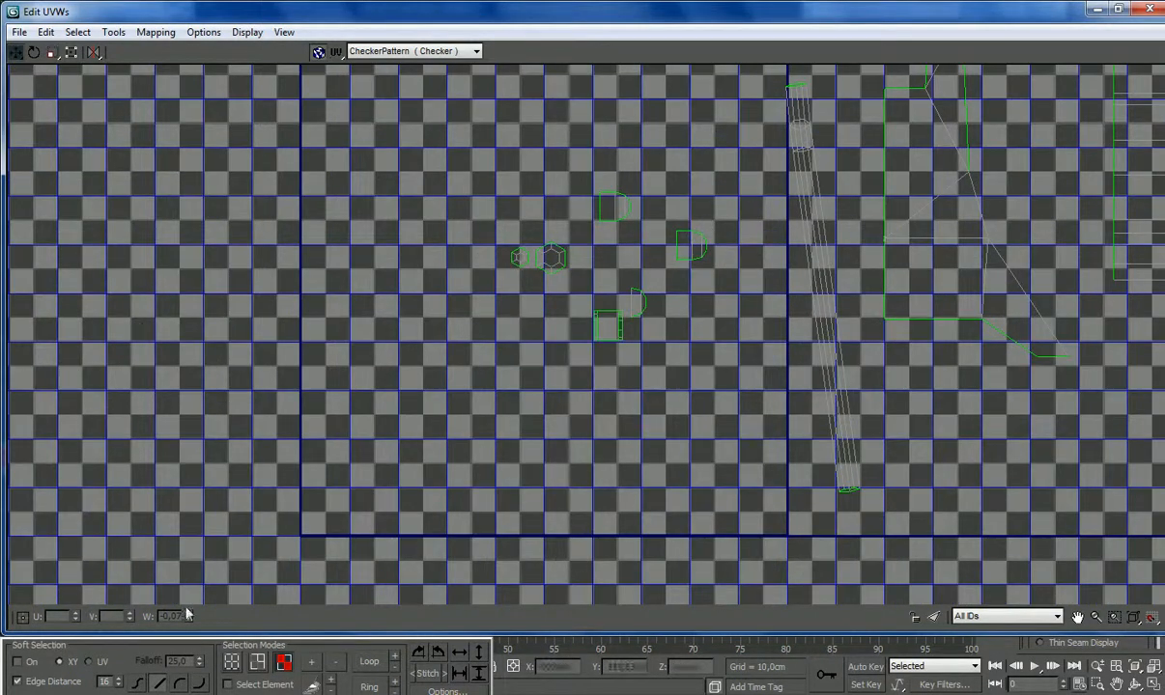
click(232, 662)
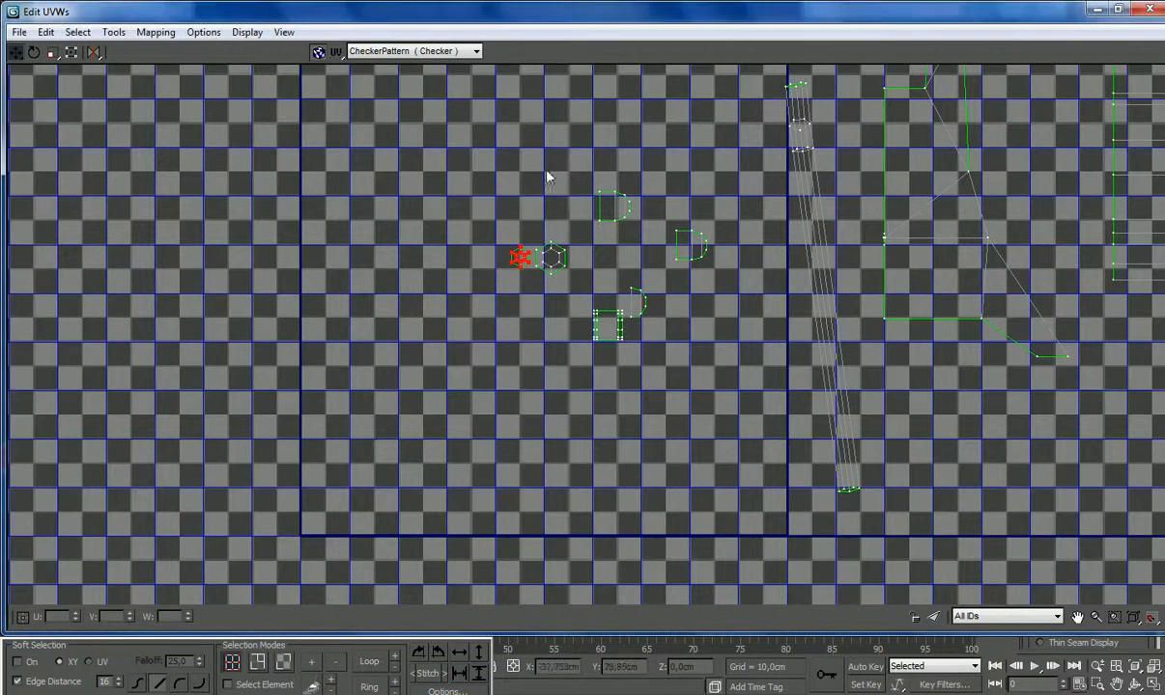
drag(583, 172, 580, 167)
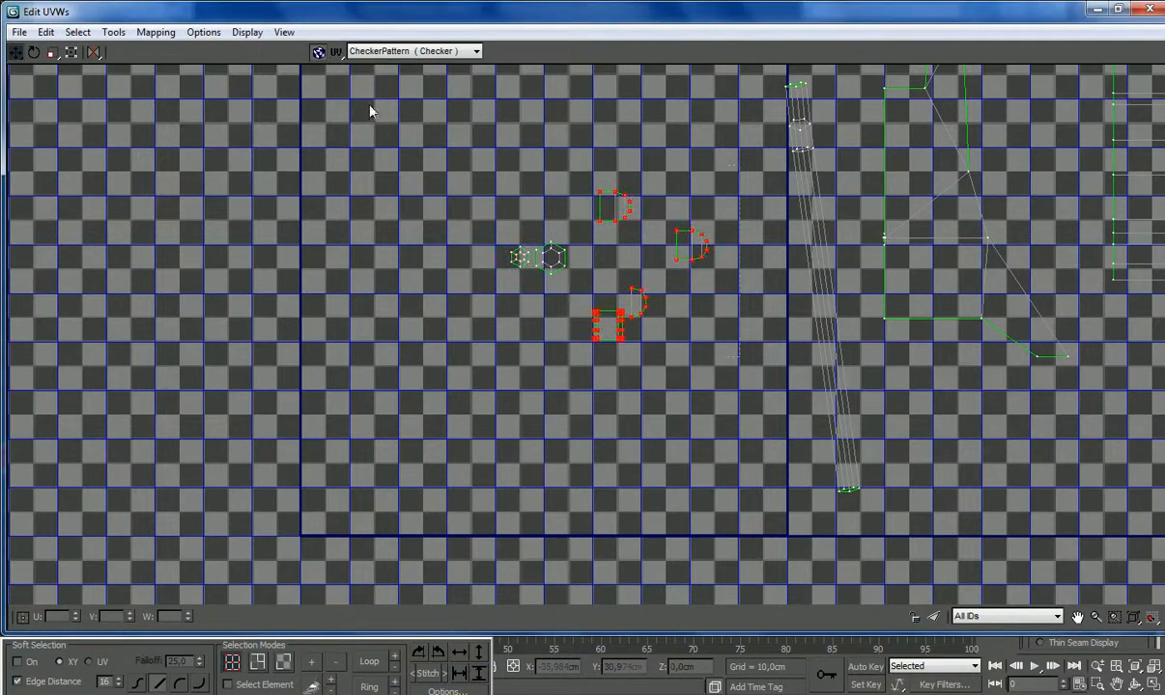
click(113, 33)
click(164, 290)
click(134, 78)
click(116, 90)
click(166, 131)
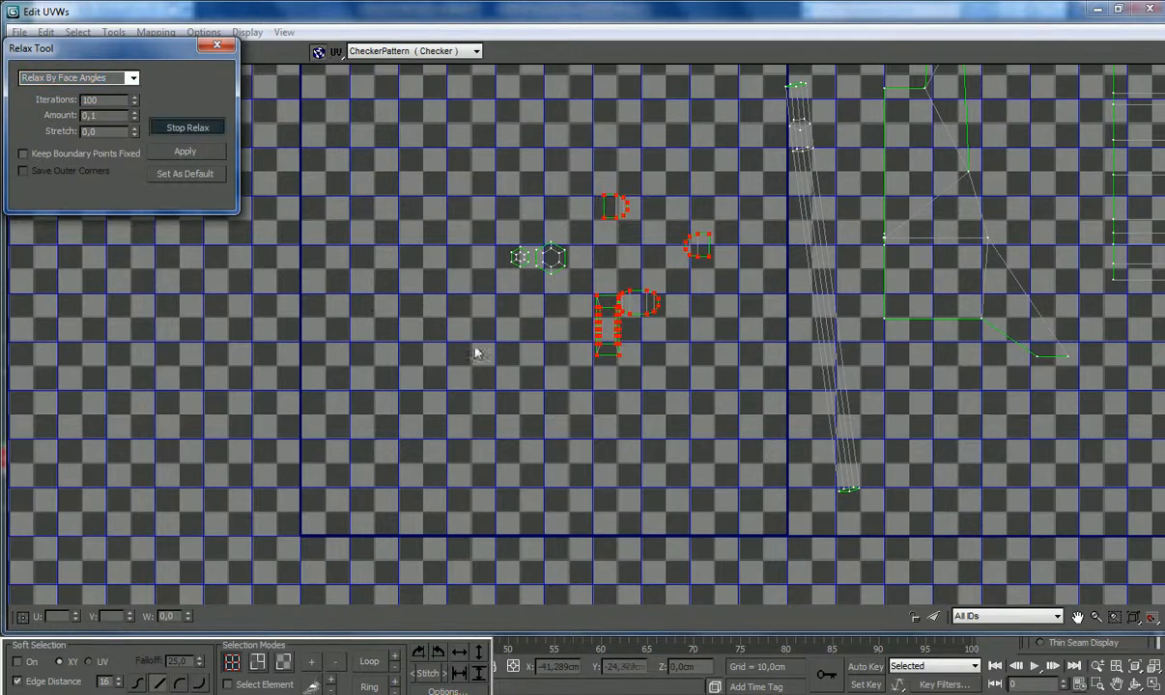
click(679, 351)
Step: Move the bracket's long strip UV piece slightly away from the neighbouring rounded piece
scroll(579, 319, up, 2)
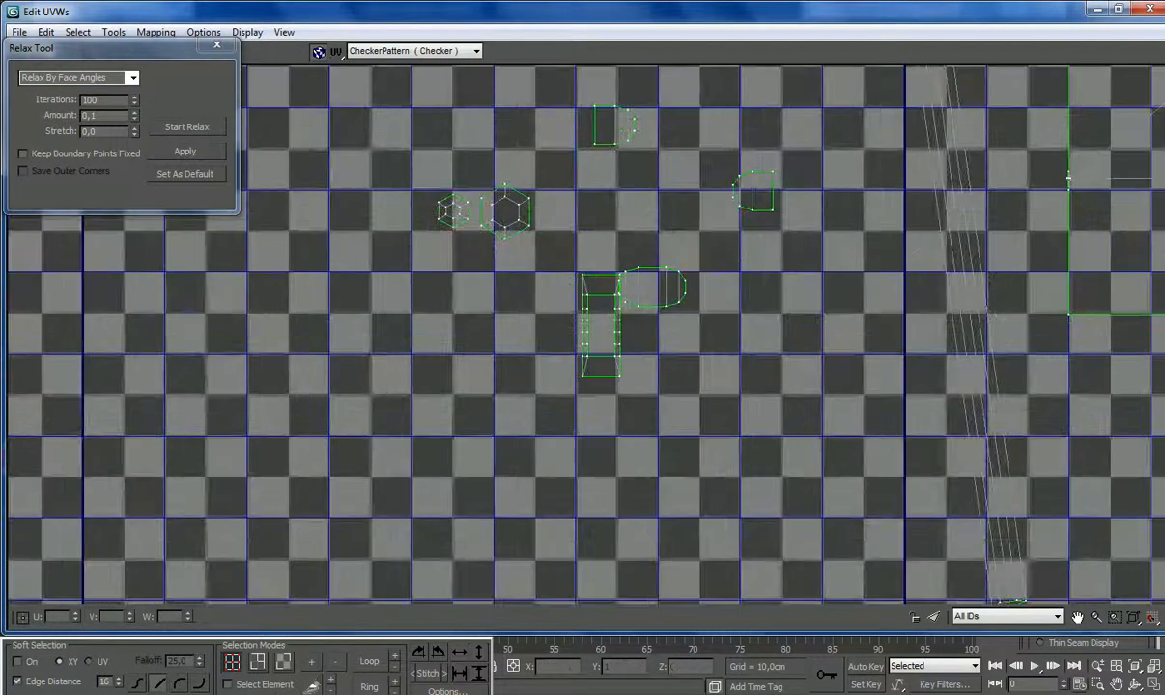
click(279, 681)
click(619, 375)
click(650, 349)
scroll(616, 342, down, 5)
scroll(685, 295, up, 2)
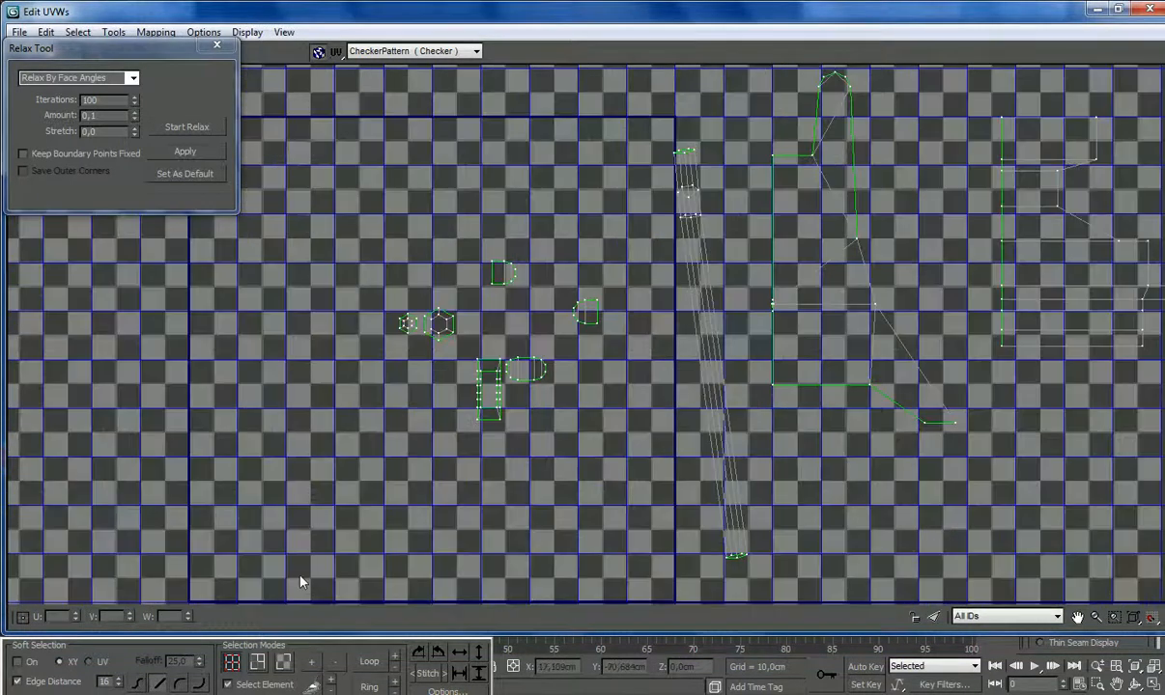
Step: Select the outer lengthwise edges along the full curved tube UV shell and break them into a seam
scroll(740, 498, up, 4)
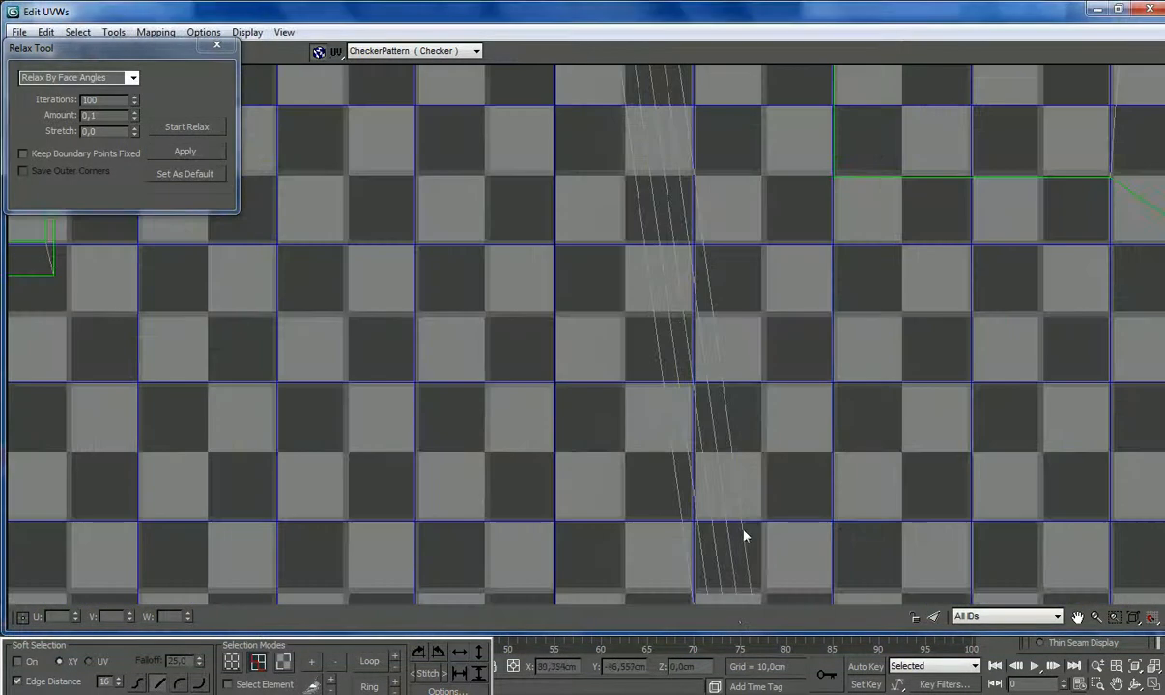
click(702, 384)
scroll(702, 384, down, 4)
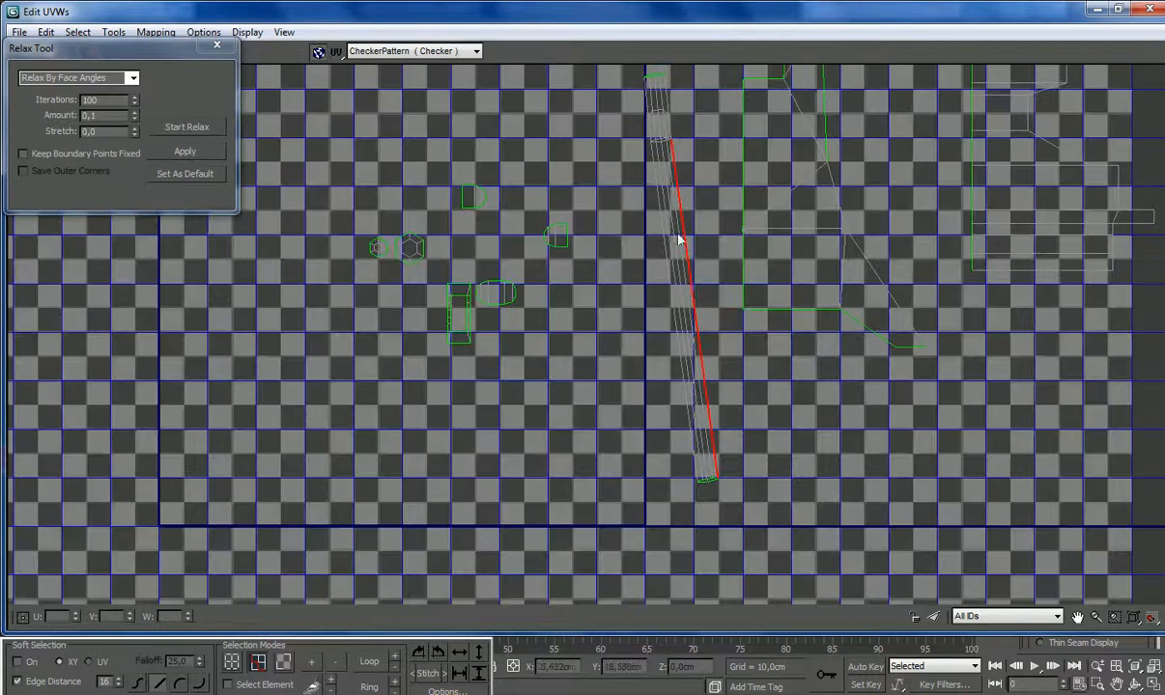
scroll(670, 116, up, 5)
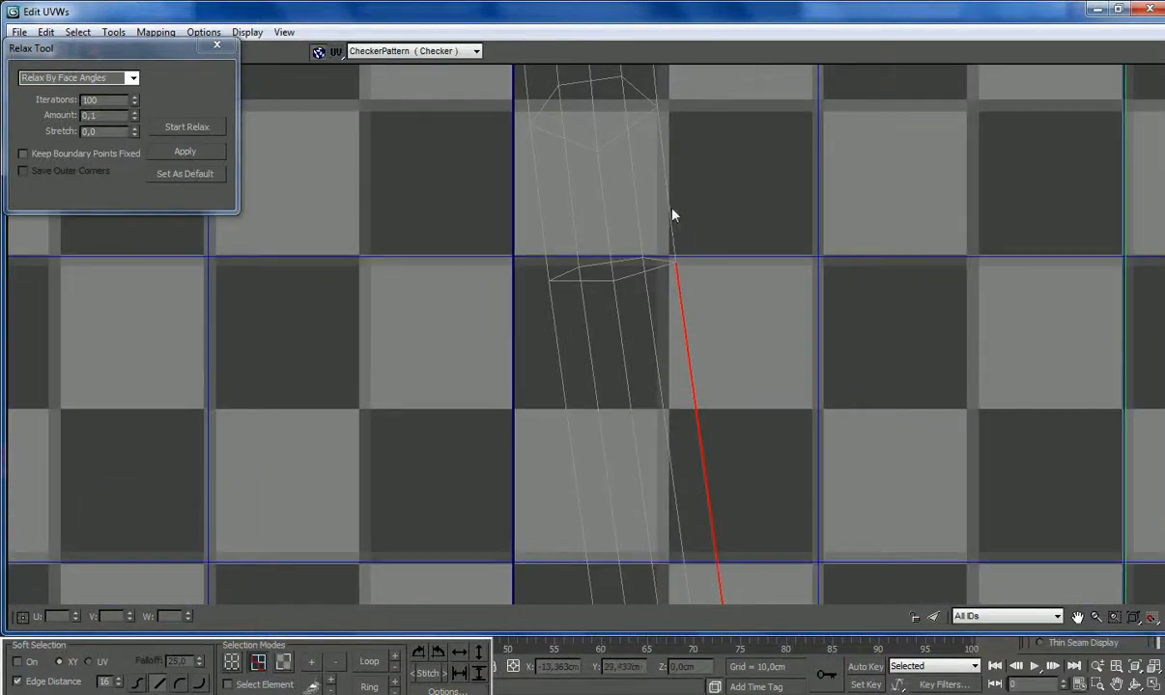
scroll(673, 215, down, 5)
scroll(676, 151, up, 3)
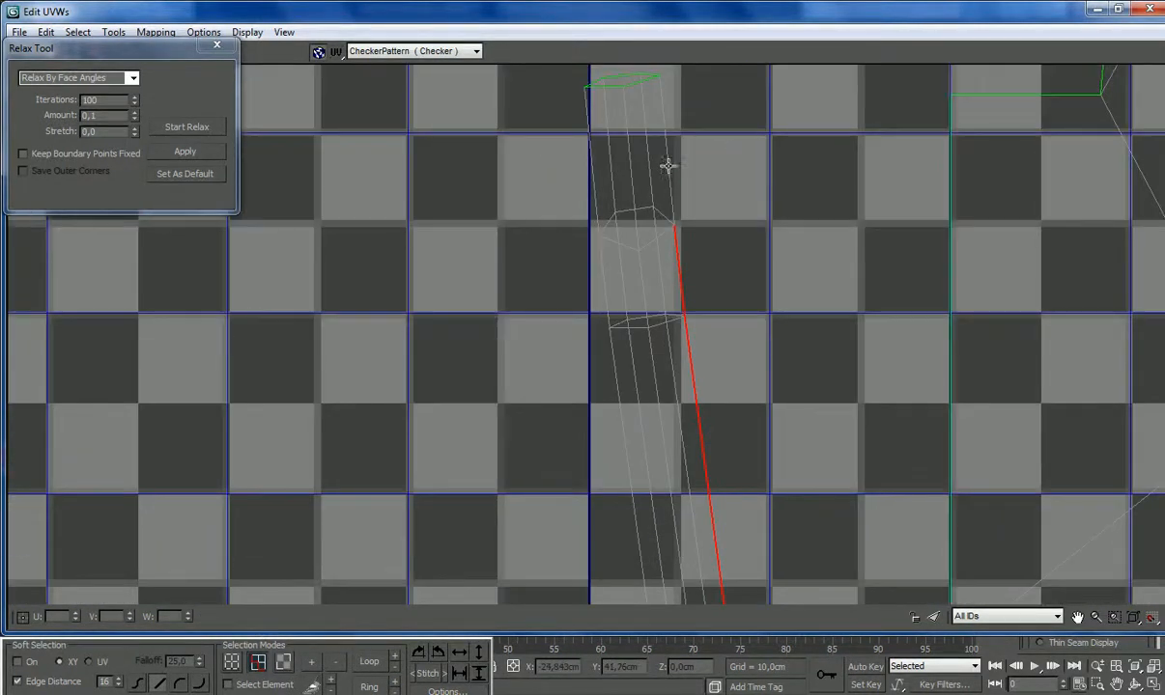
scroll(670, 172, down, 4)
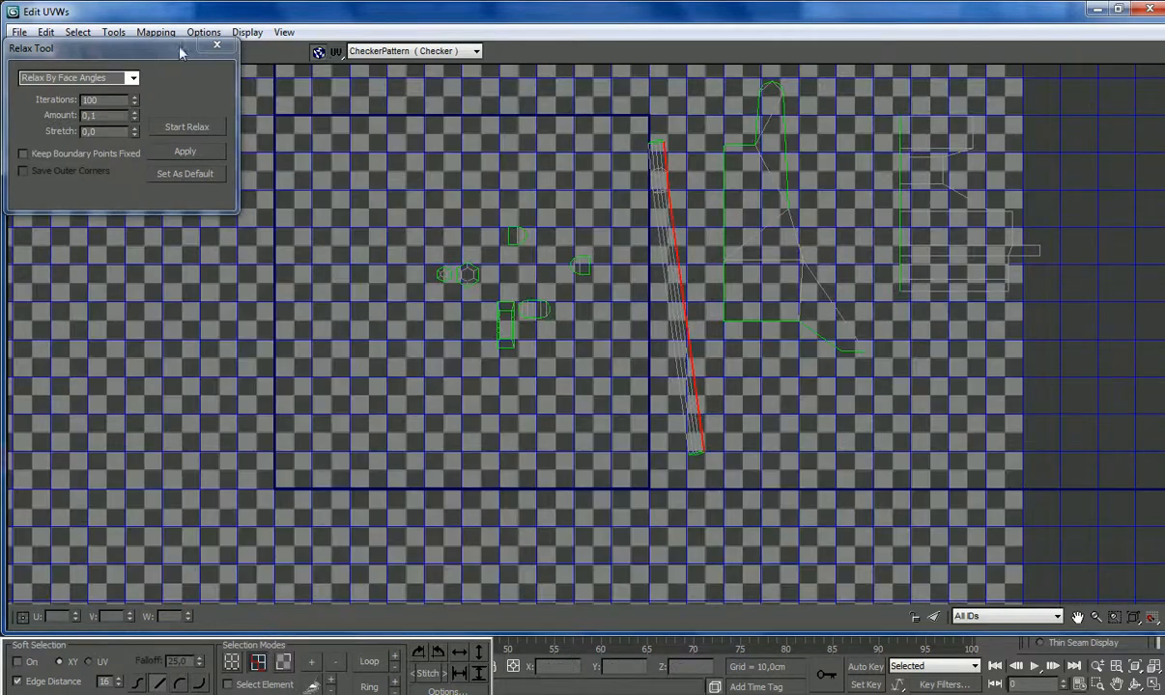
click(206, 48)
click(113, 32)
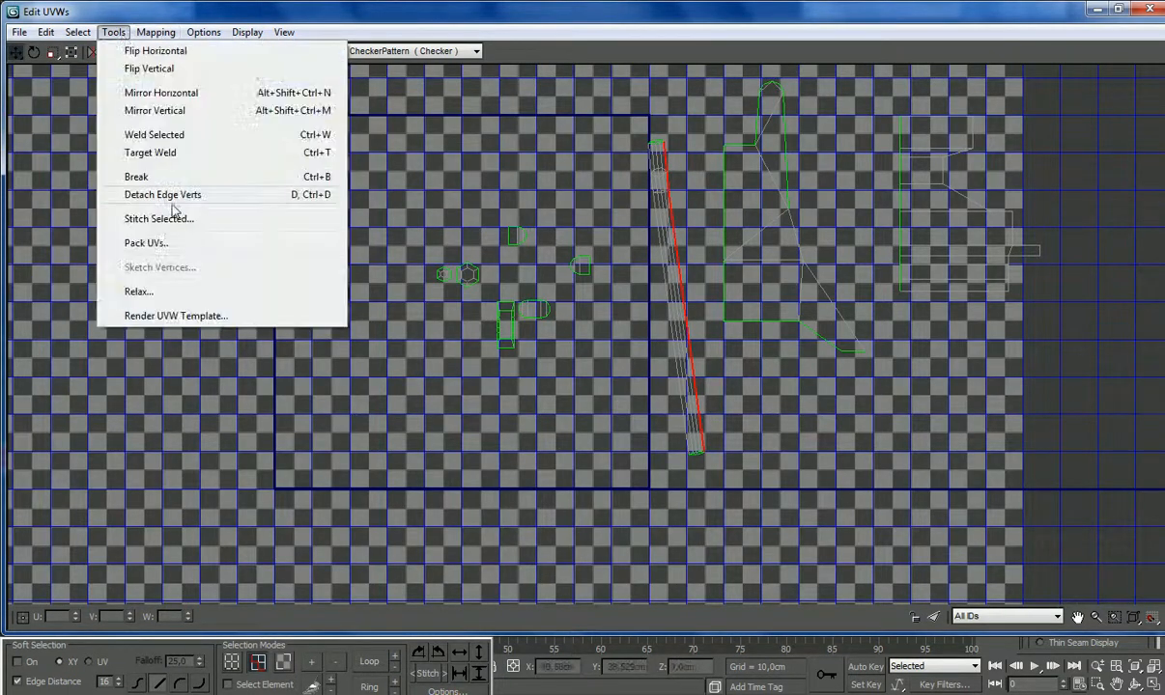
click(158, 180)
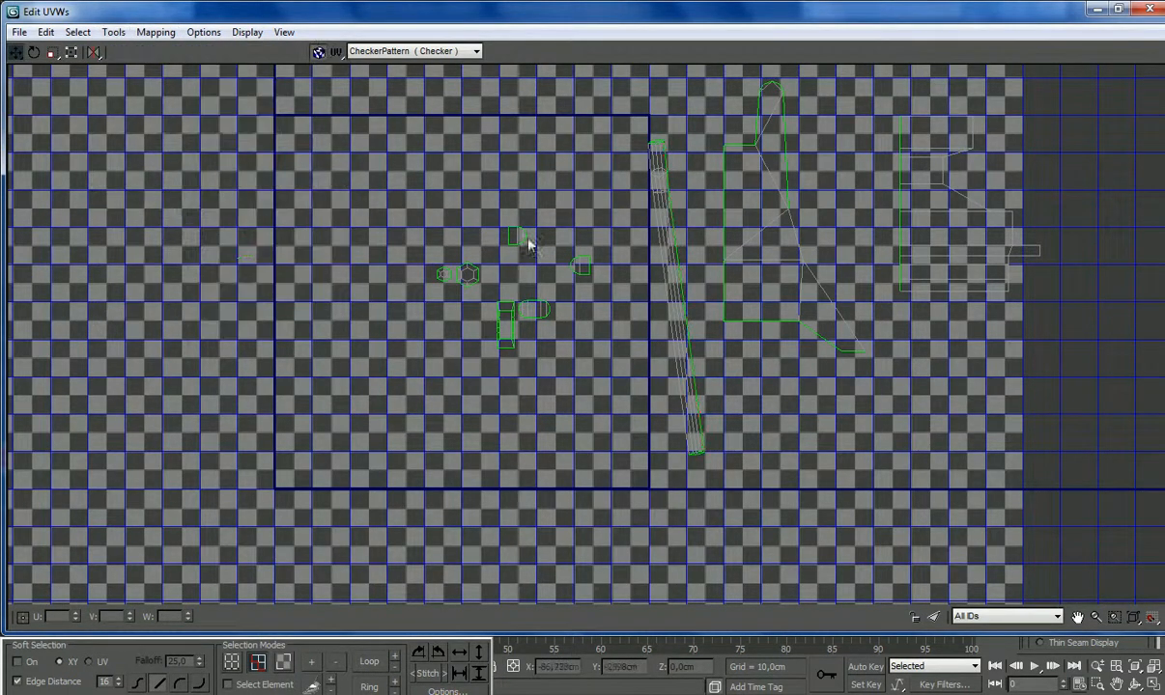
Step: Select all vertices of the long tube UV shell and relax them with Relax By Face Angles, 100 iterations and amount 0.1
click(231, 661)
drag(670, 441, 730, 481)
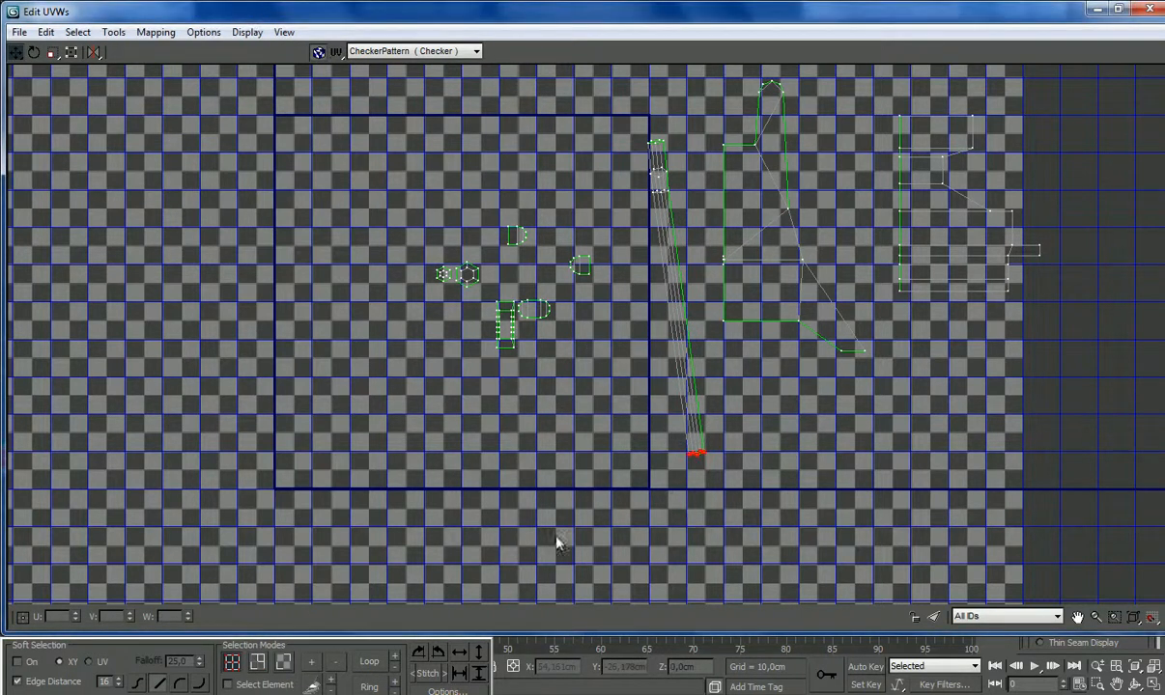
click(312, 664)
click(312, 664)
click(312, 664)
click(114, 33)
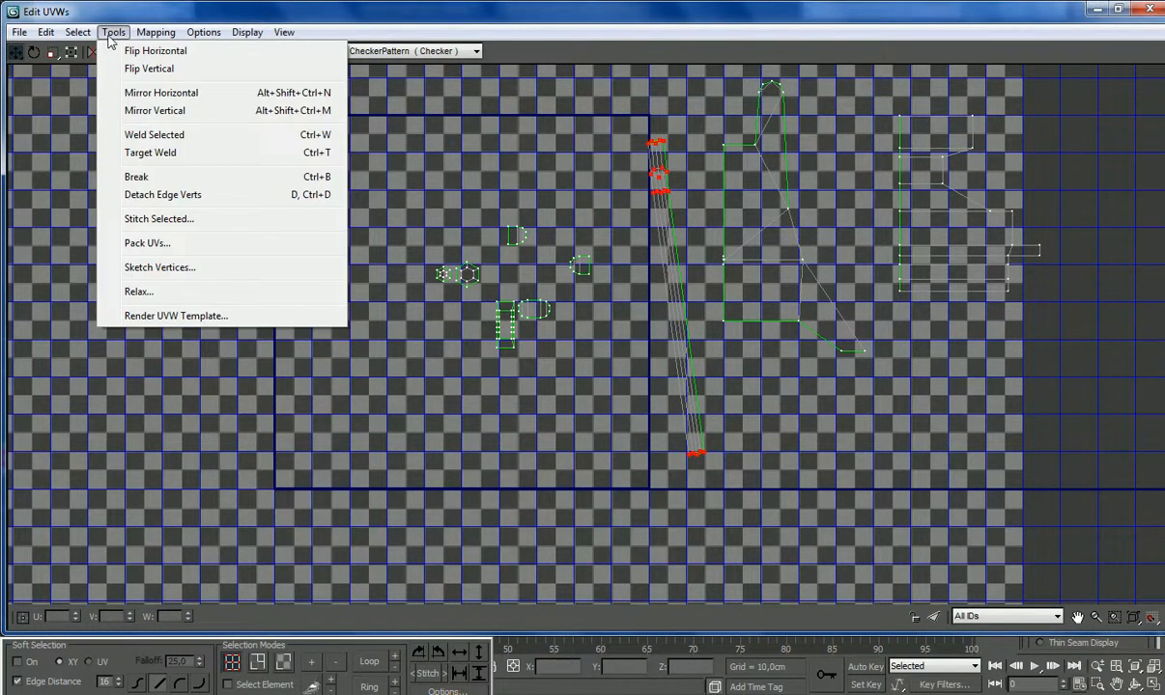
click(150, 290)
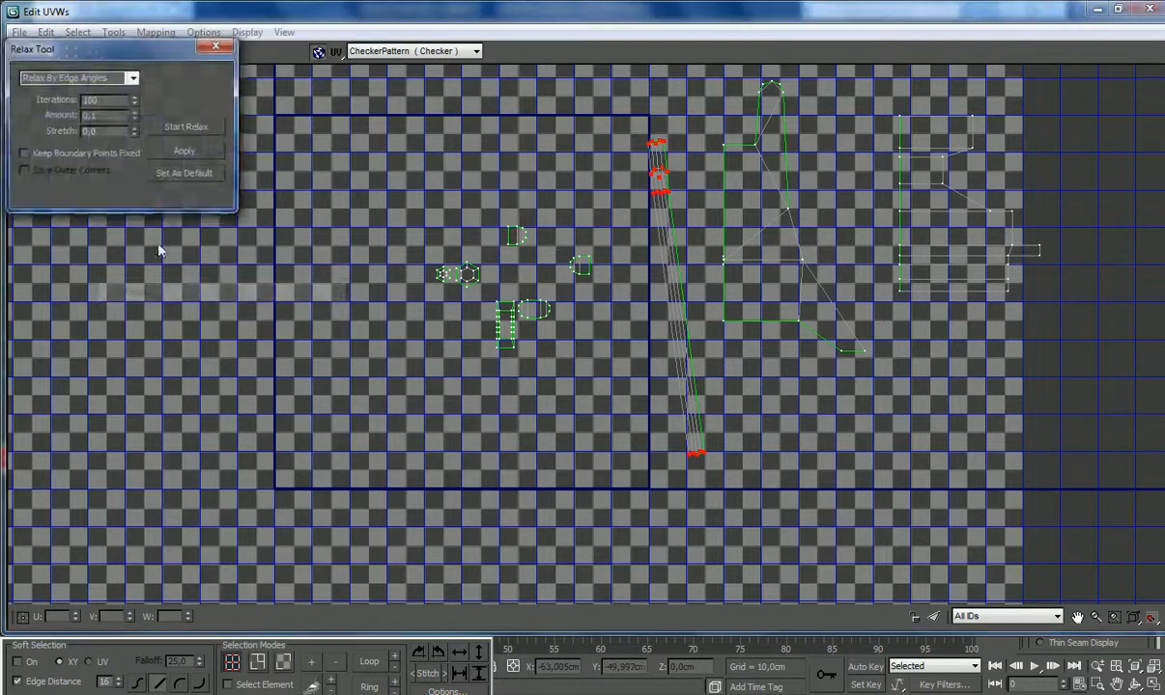
click(132, 78)
click(106, 91)
click(186, 127)
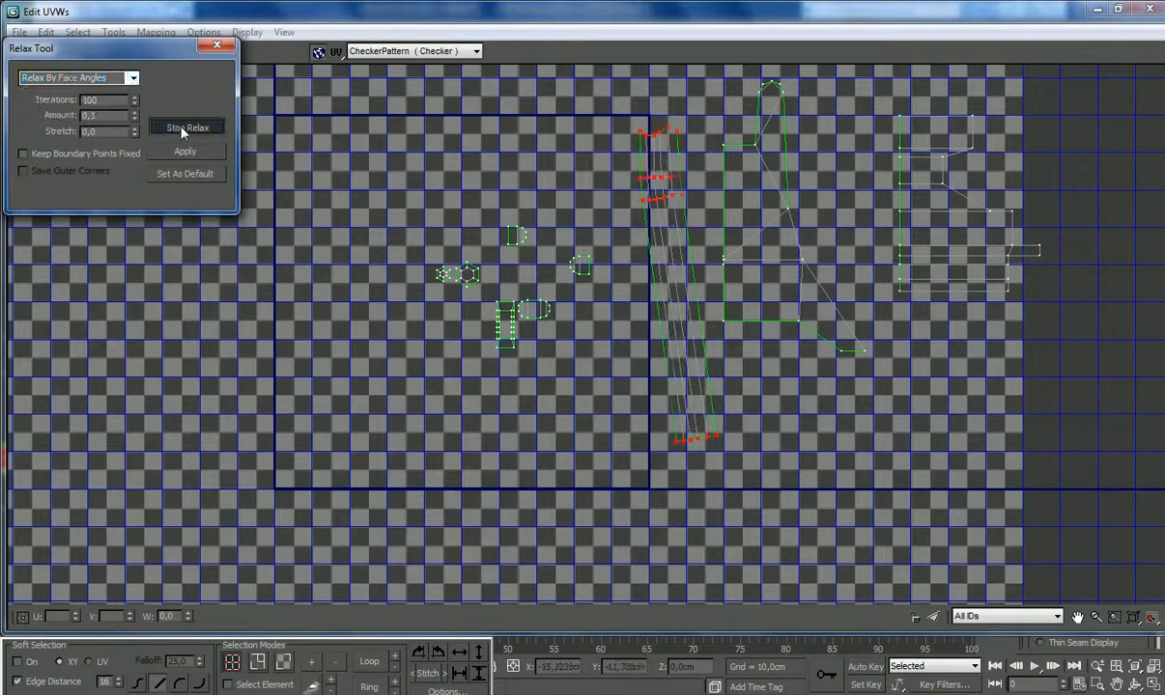
click(706, 504)
Step: Examine the relaxed tube UV shell and the neighbouring plate shells at close range
scroll(718, 436, up, 4)
scroll(683, 461, down, 3)
scroll(683, 466, down, 3)
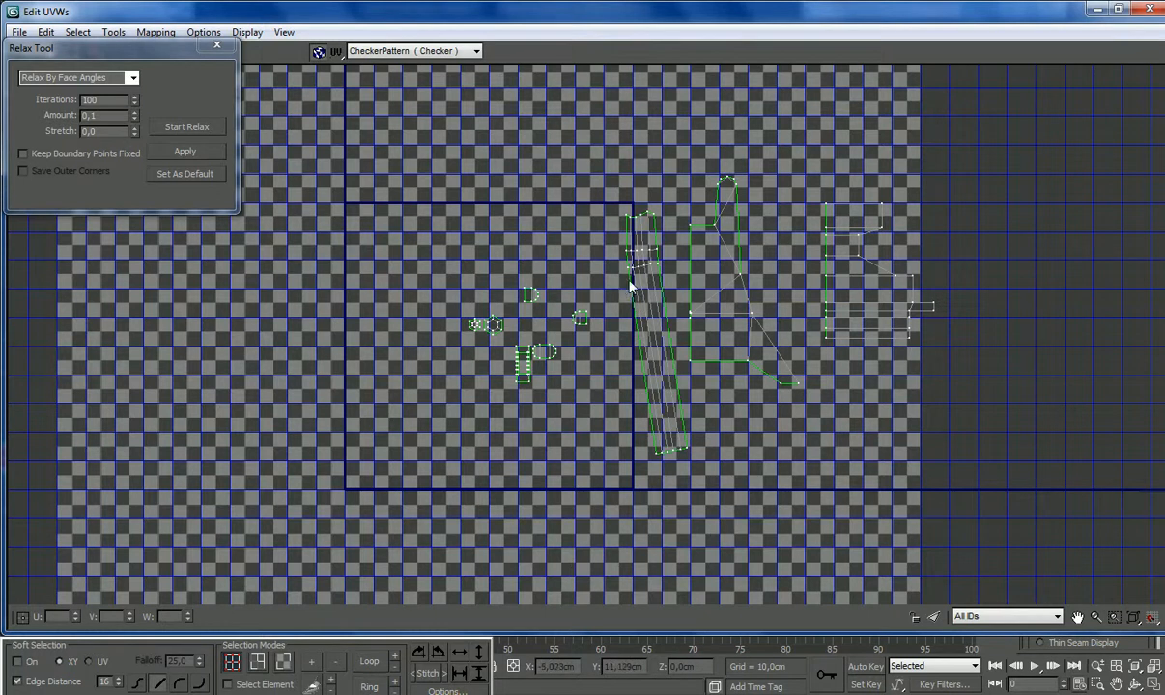
scroll(778, 364, up, 4)
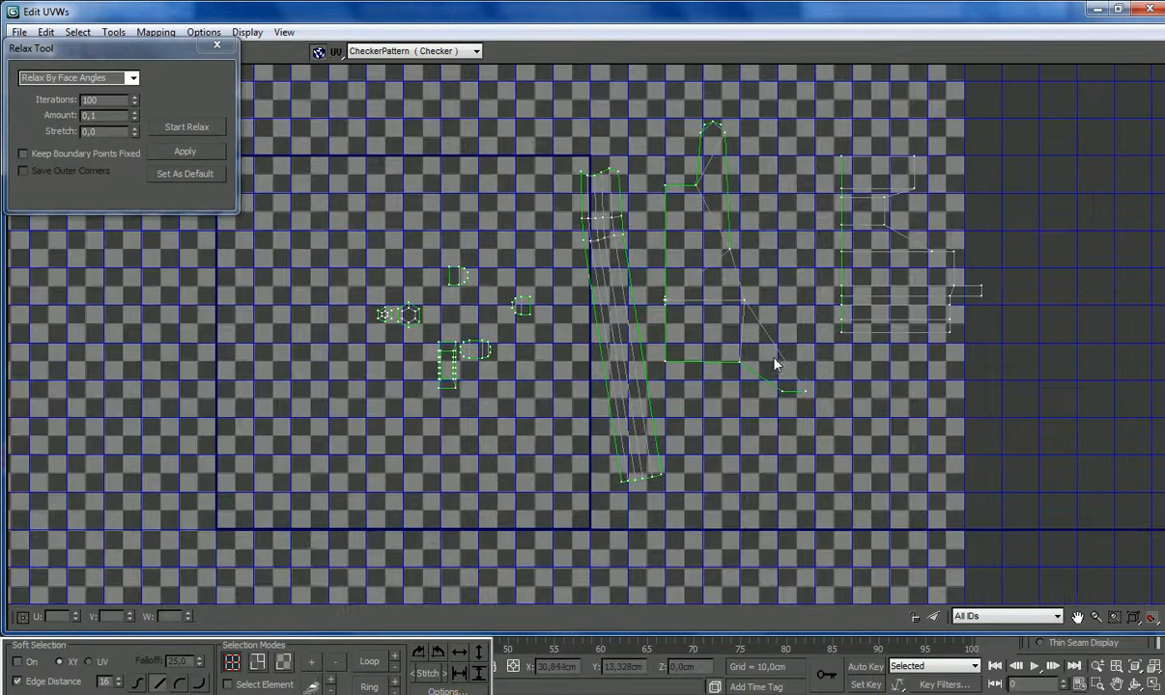
scroll(743, 384, down, 2)
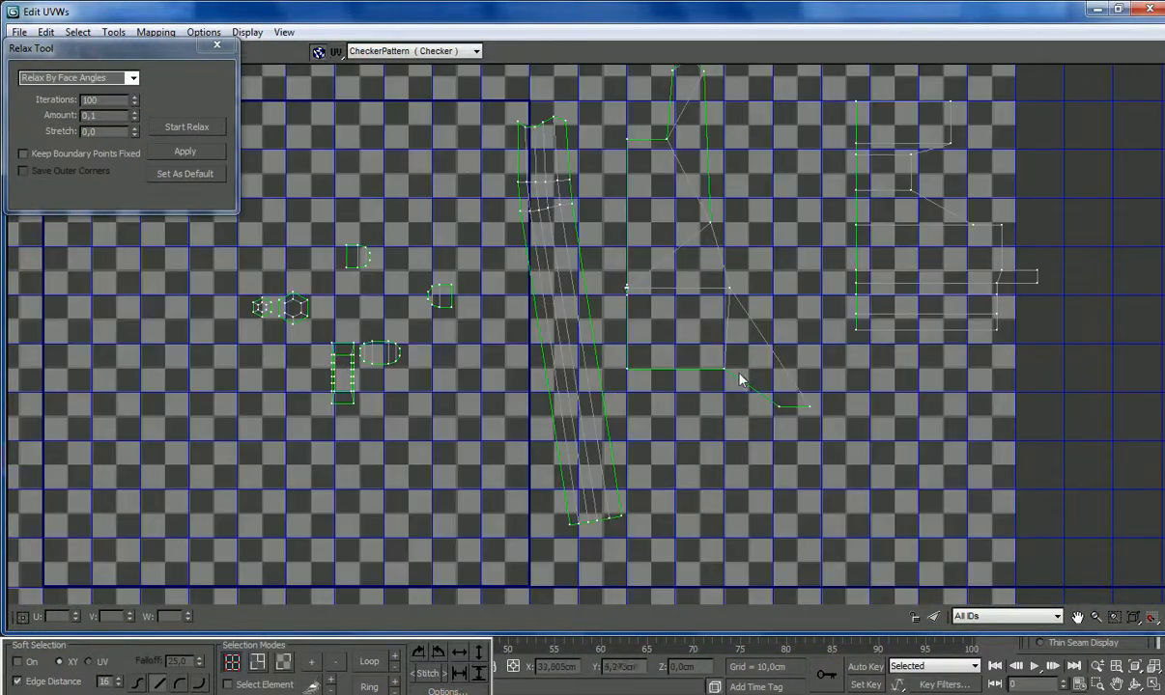
scroll(569, 286, up, 8)
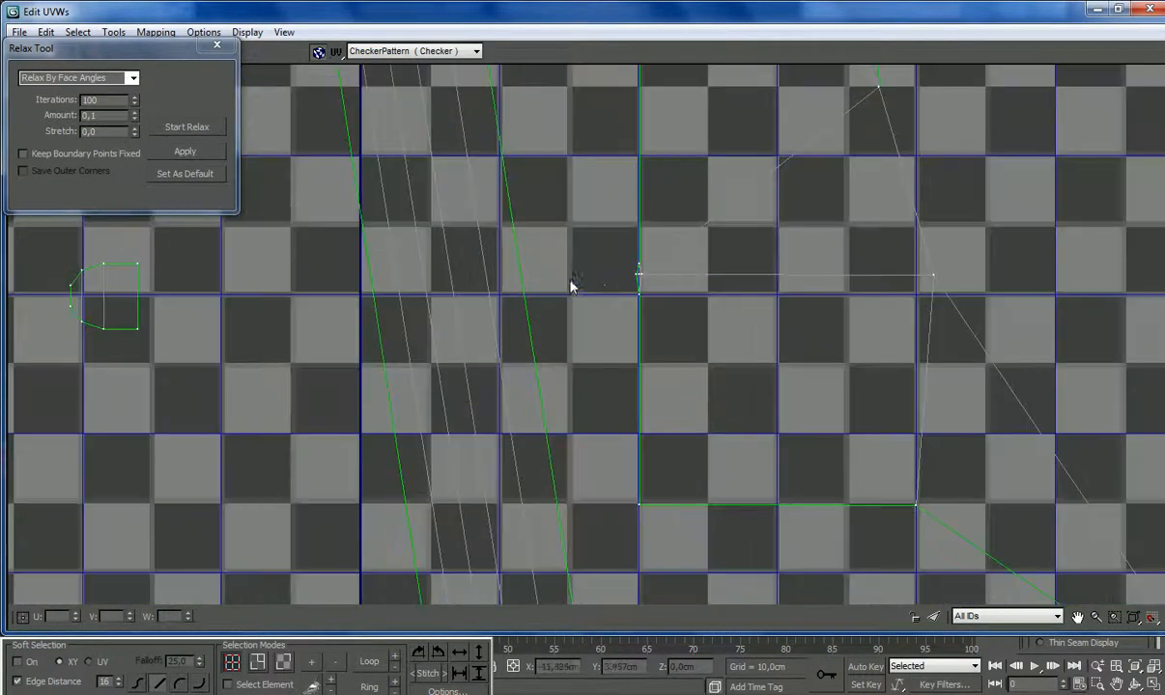
scroll(666, 311, down, 12)
scroll(657, 312, up, 8)
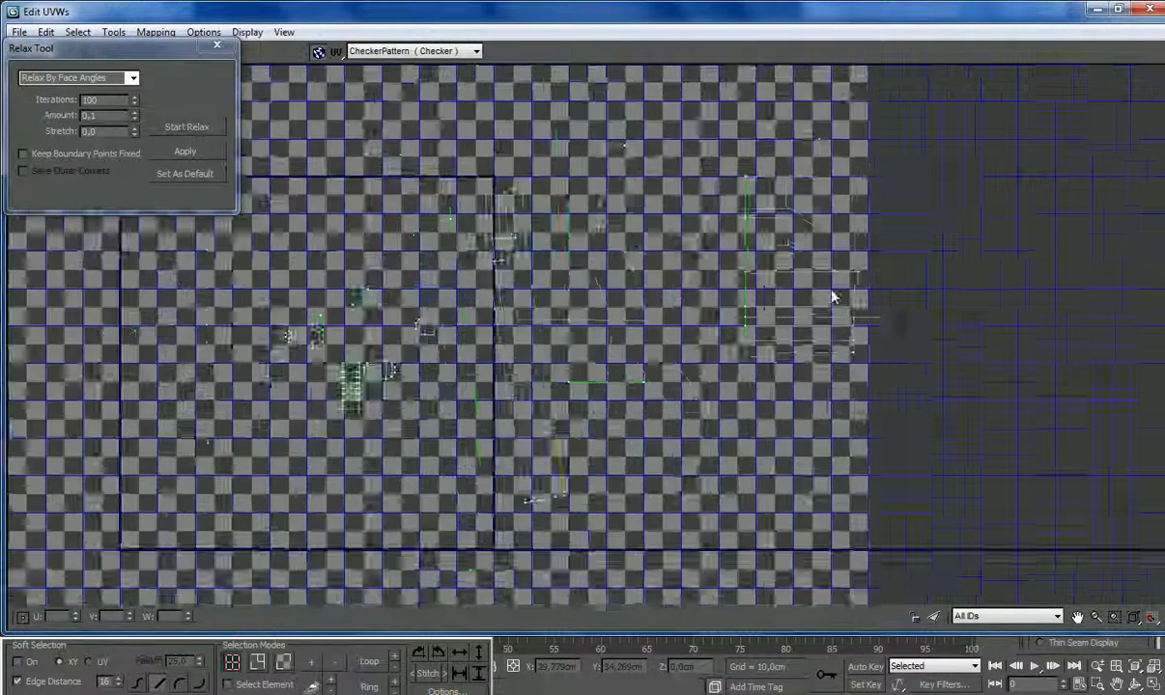
scroll(779, 280, down, 4)
Step: Select the underside faces of the stepped plate on the model, including the sloped panel and the small end tab
click(286, 664)
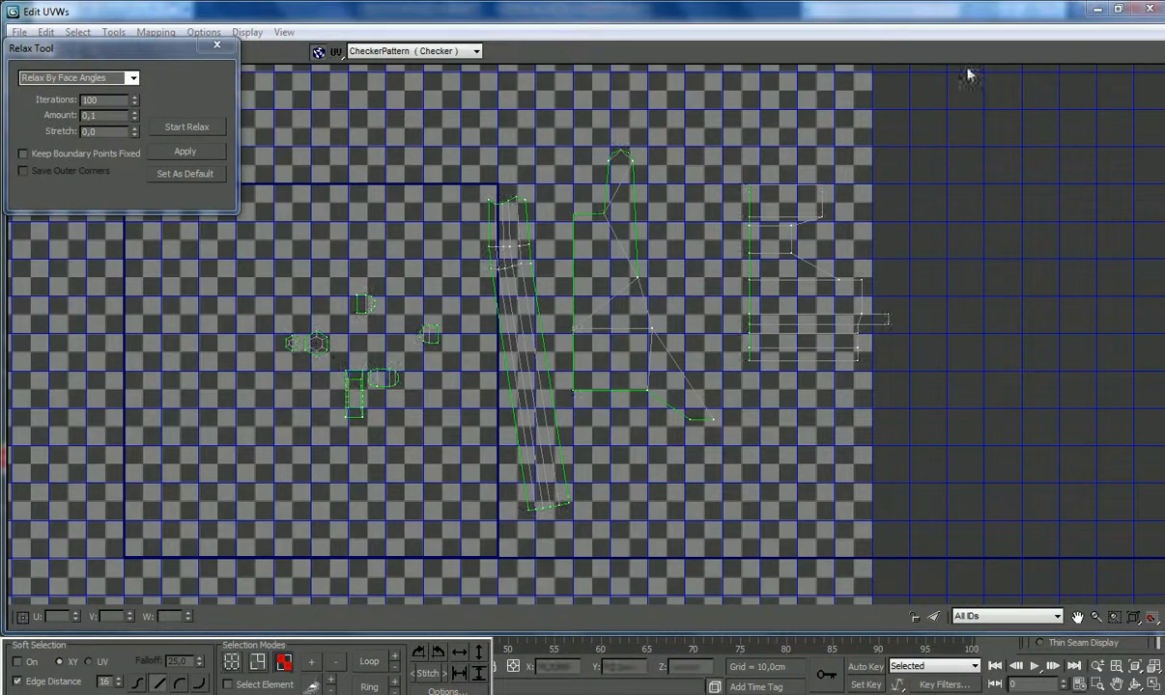
click(1097, 9)
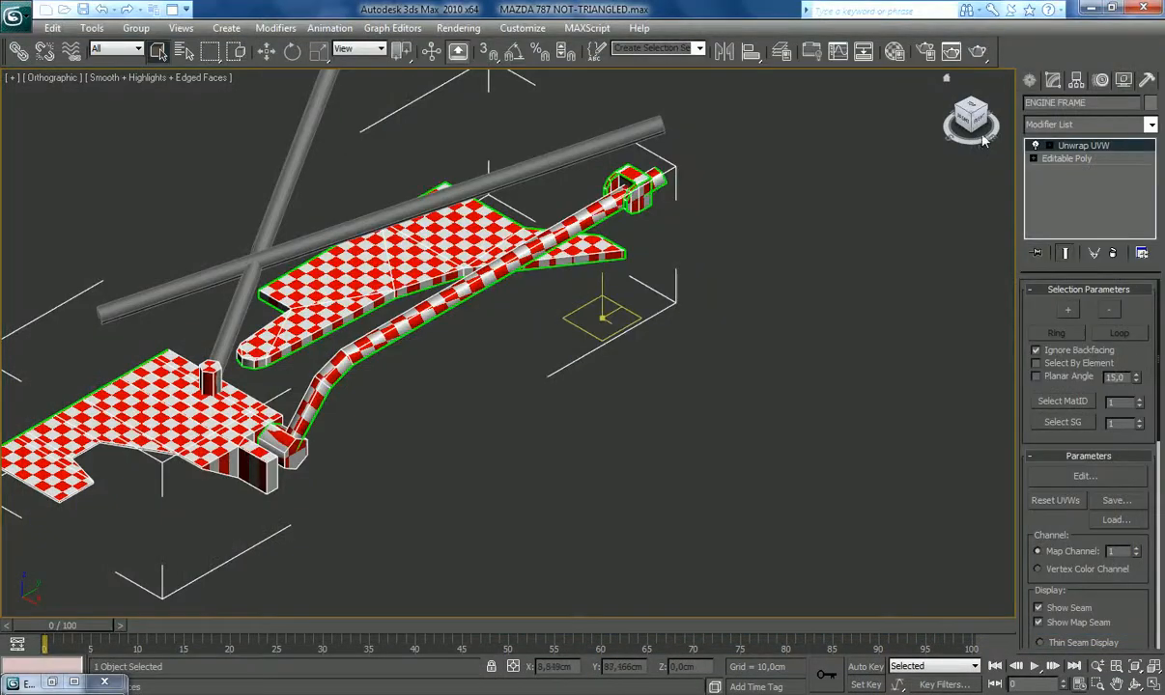
click(973, 131)
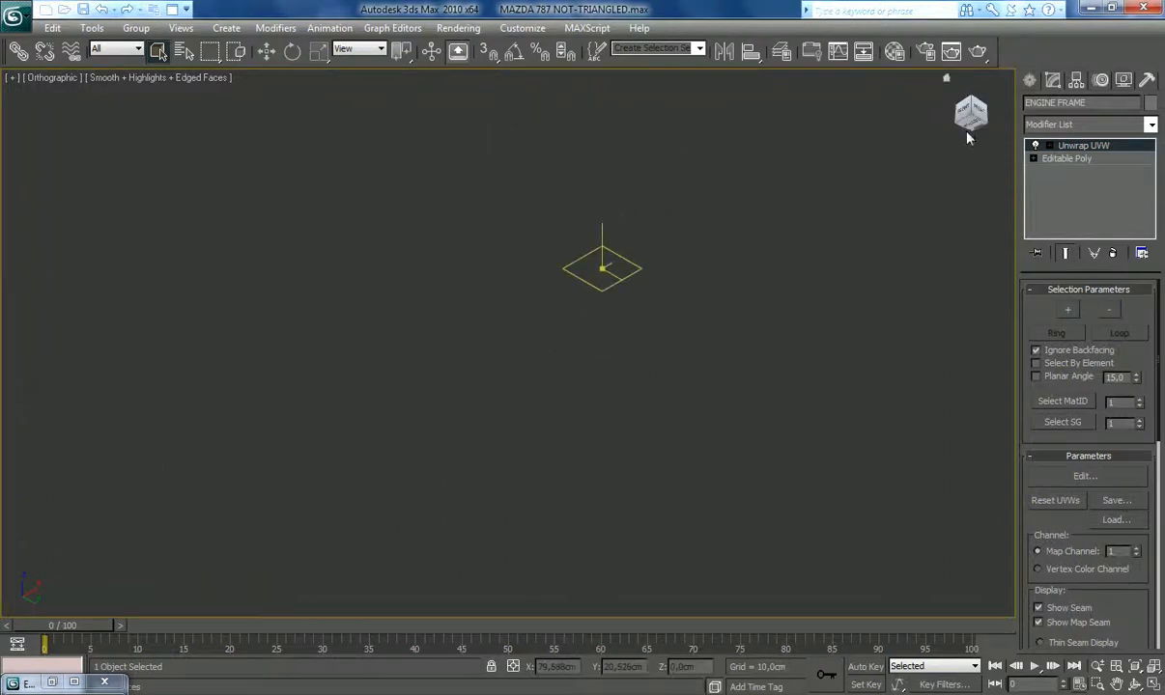
click(957, 124)
click(1135, 666)
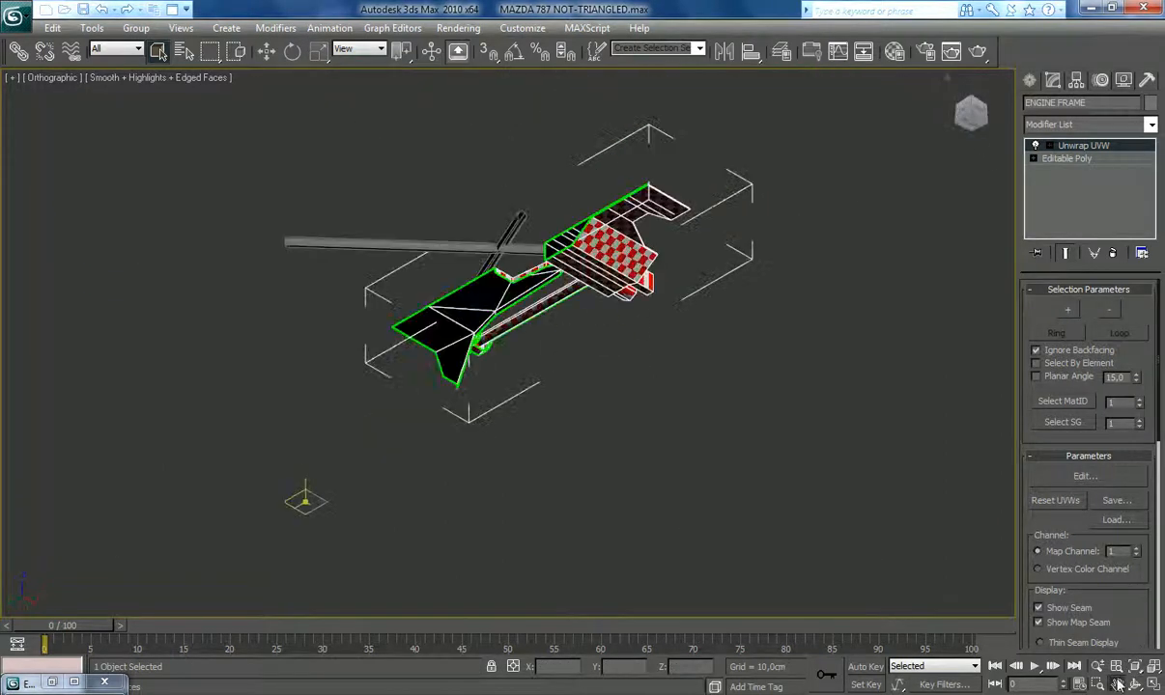
click(1117, 683)
drag(746, 352, 643, 421)
scroll(521, 362, up, 5)
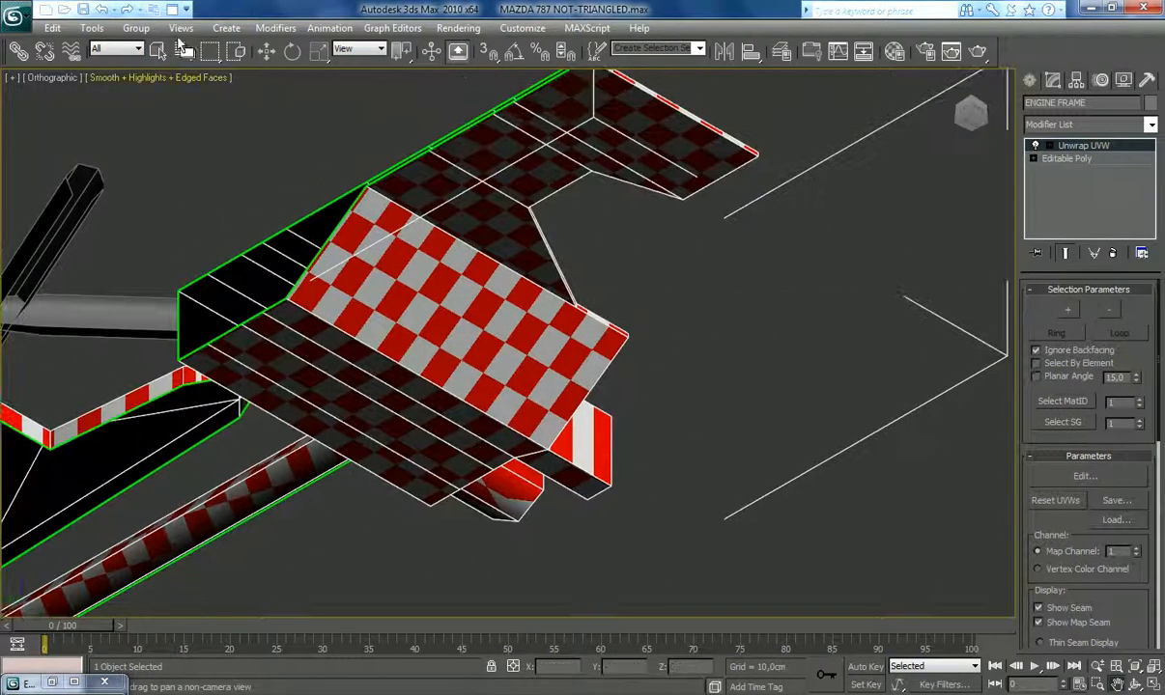
click(158, 50)
click(300, 389)
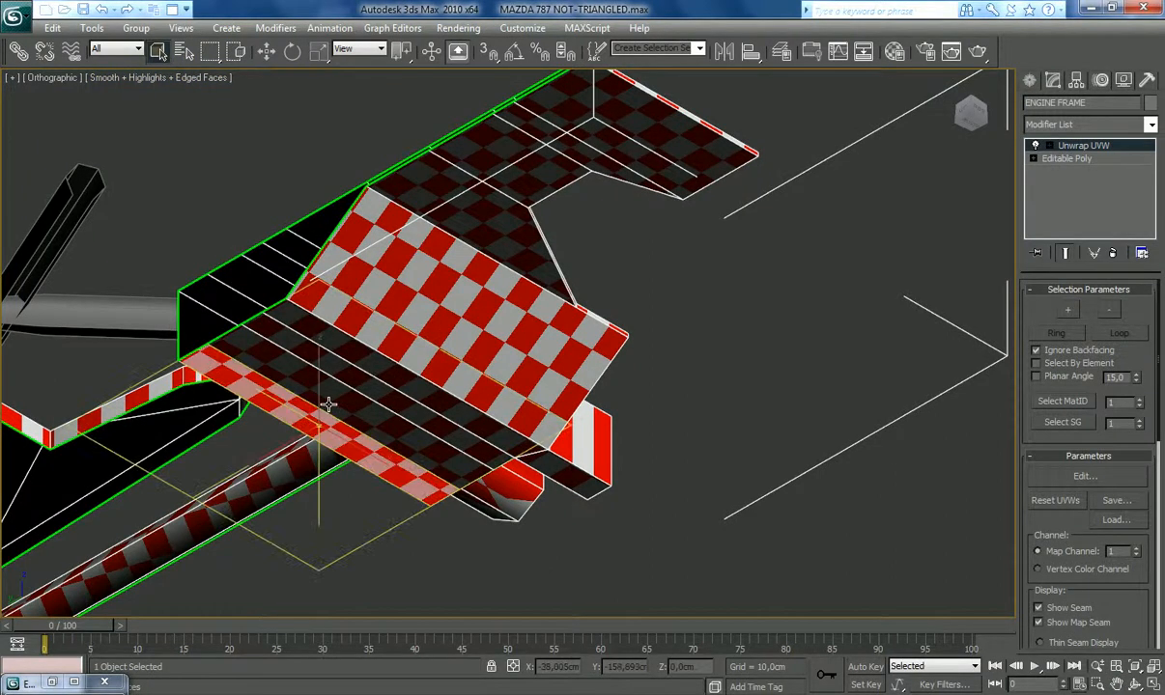
ctrl+click(410, 314)
ctrl+click(459, 212)
ctrl+click(566, 113)
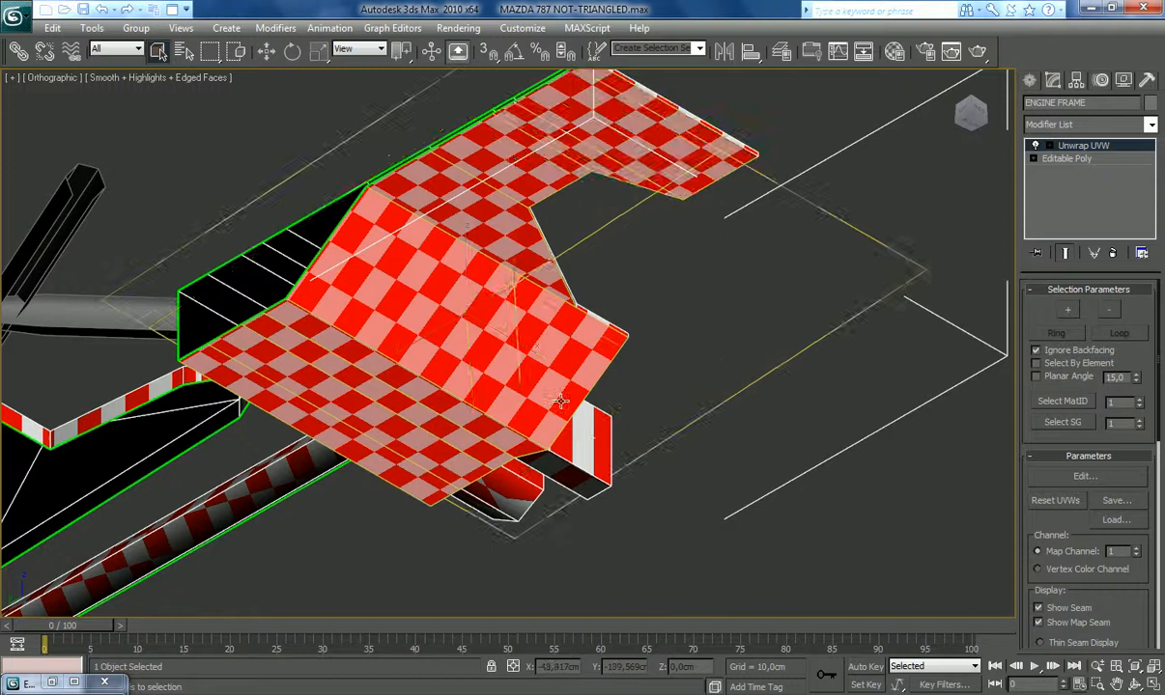
ctrl+click(556, 467)
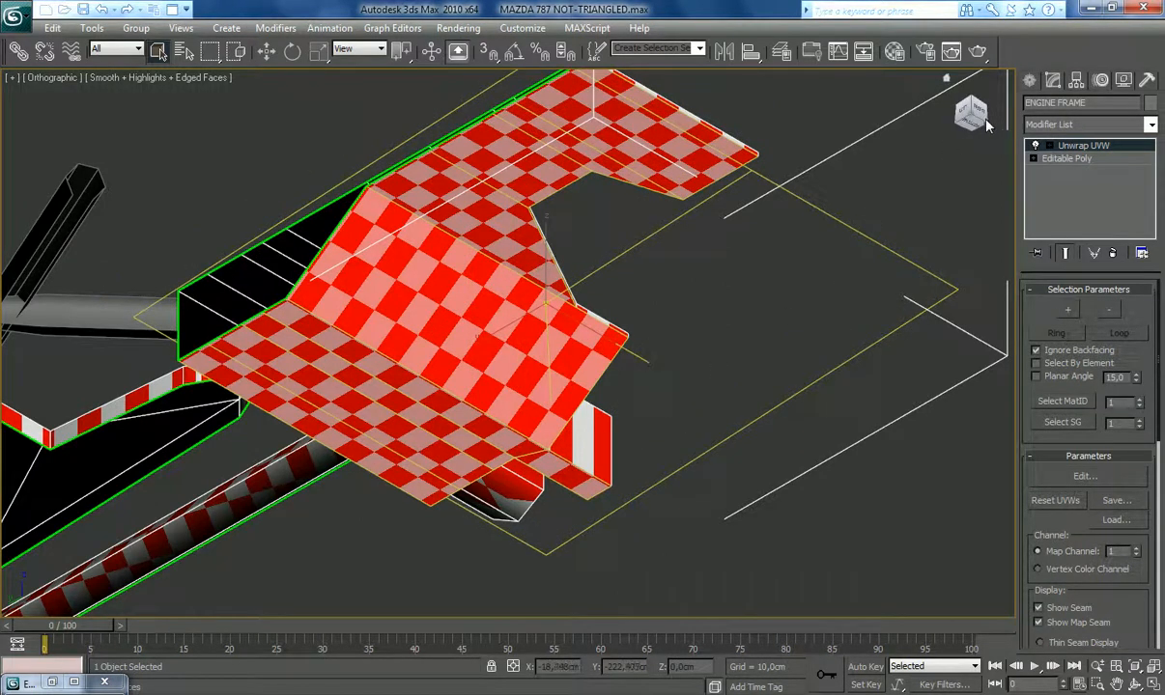
Step: Check the selected underside faces from the opposite side, break them off in the UV layout and move them onto empty space beside the original shell
click(987, 125)
click(1116, 685)
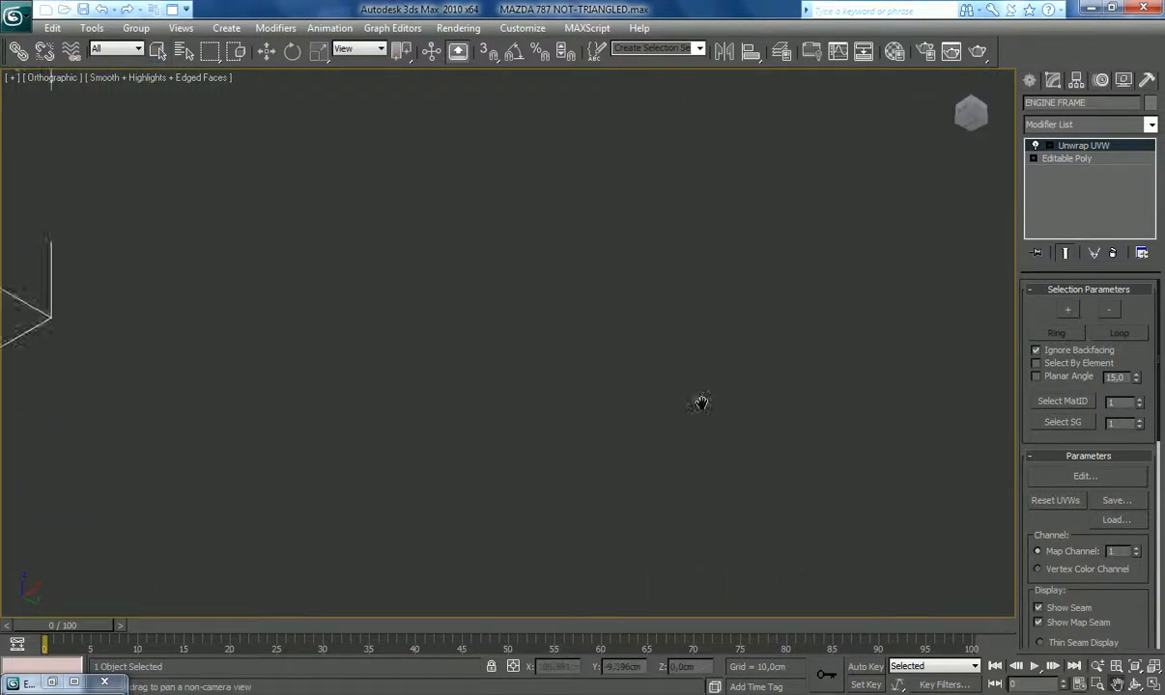
drag(260, 415, 611, 362)
drag(283, 266, 608, 378)
drag(270, 322, 665, 311)
drag(244, 249, 405, 370)
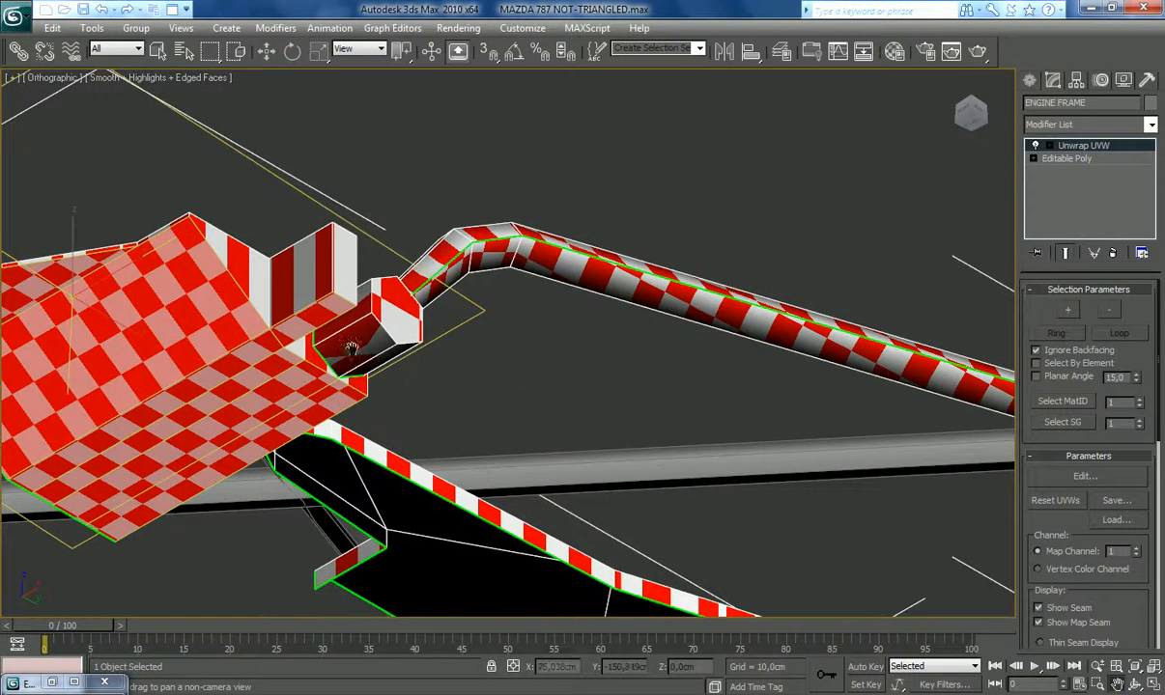
click(76, 682)
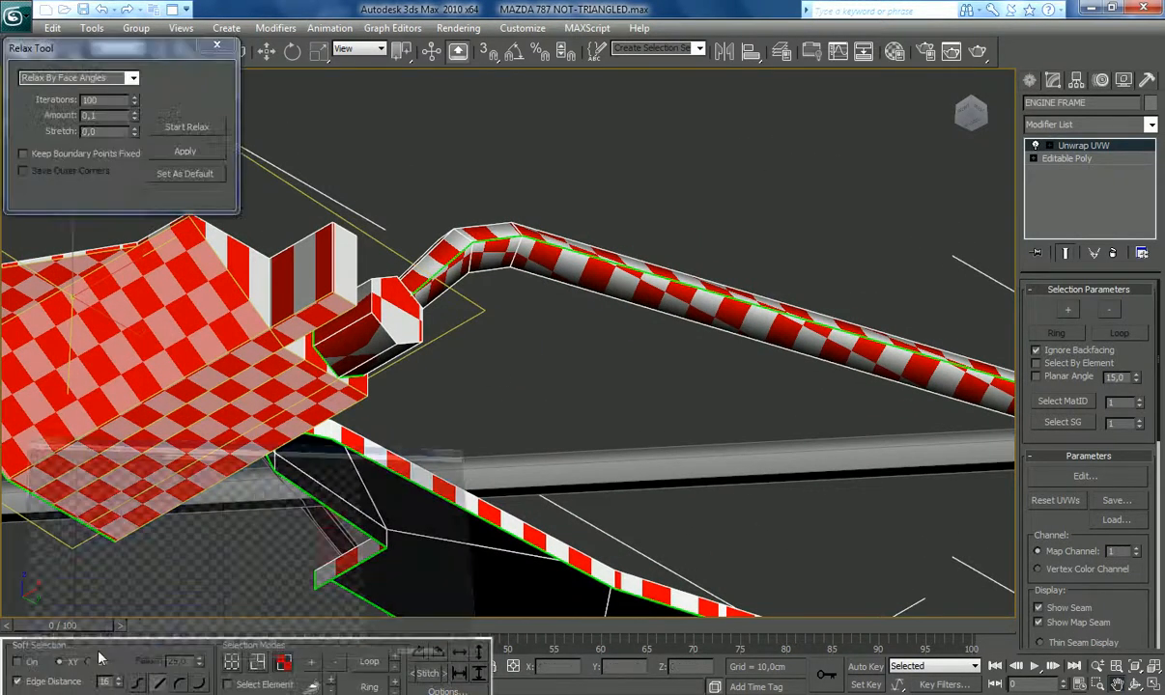
click(111, 32)
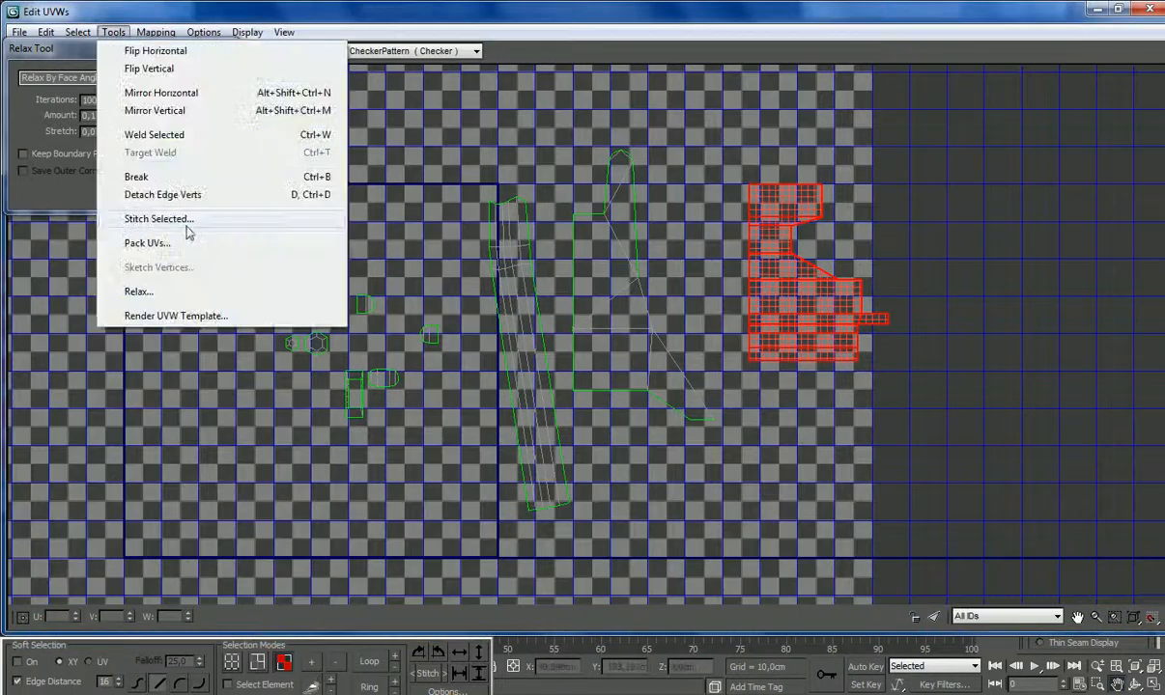
click(166, 175)
drag(783, 309, 995, 311)
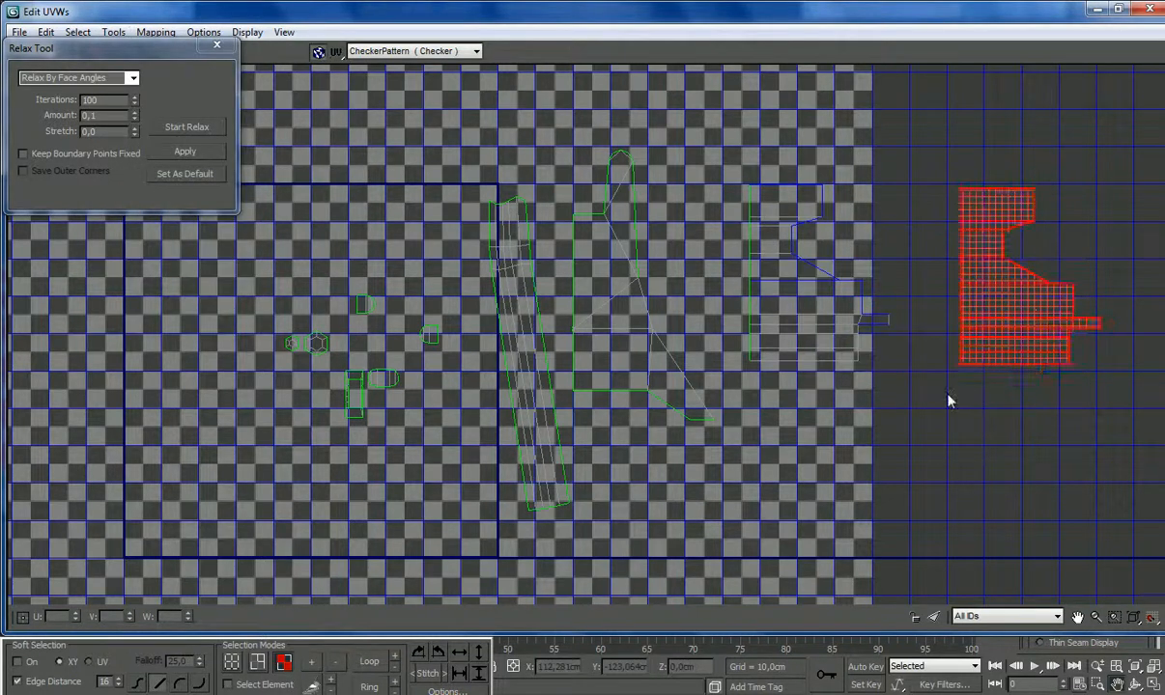
click(926, 391)
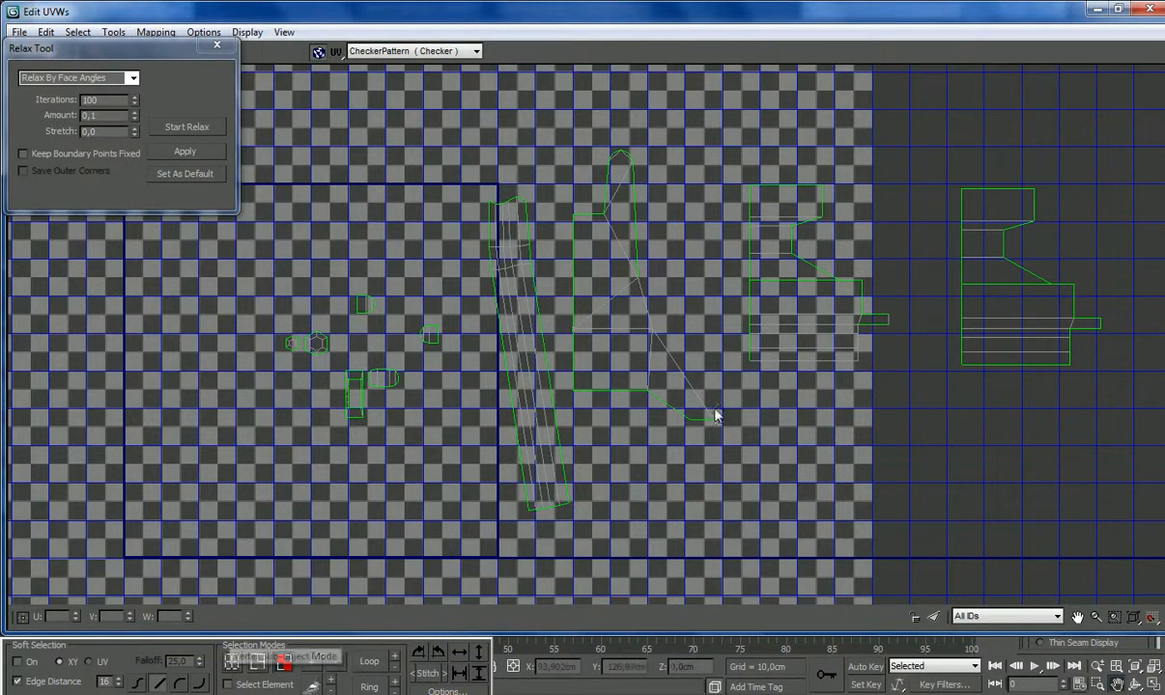
Step: Try to move the wide rectangular face out of the separated underside UV shell, and undo the move
scroll(837, 286, up, 5)
scroll(801, 287, down, 3)
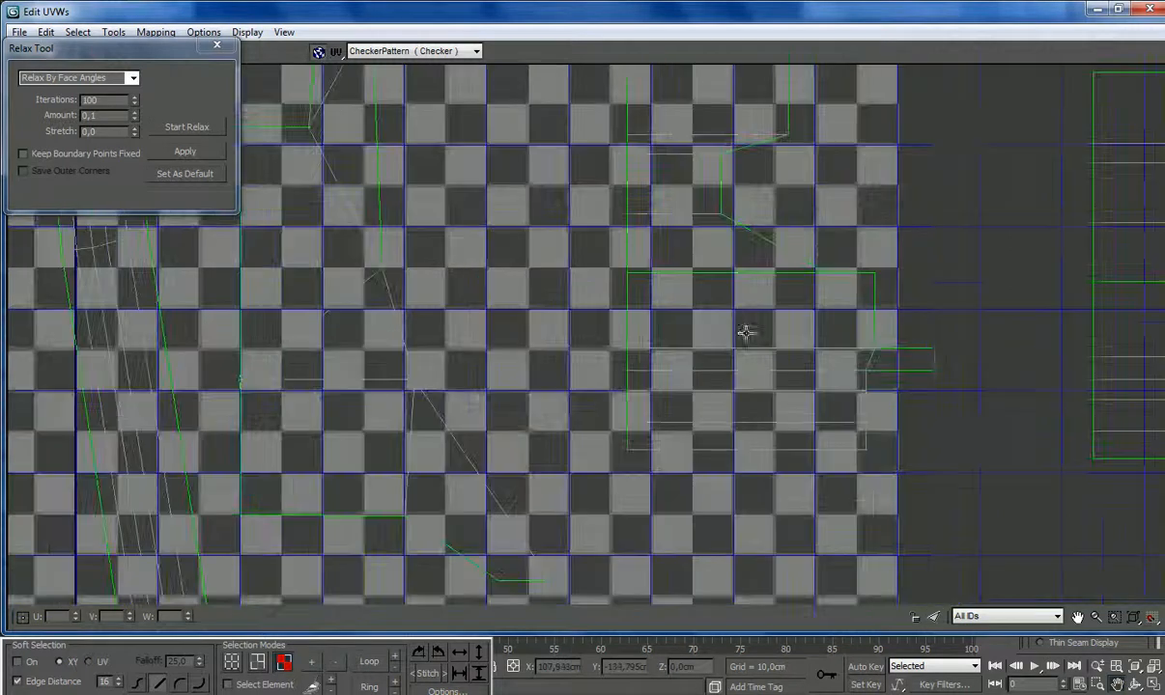
click(1093, 11)
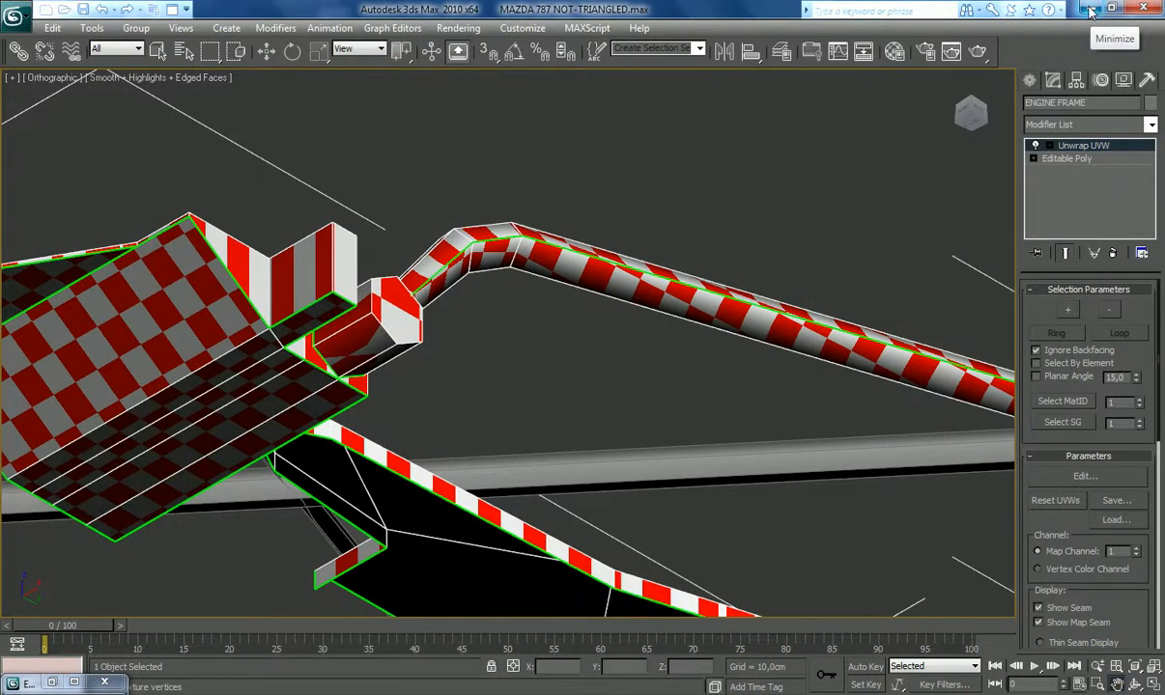
click(73, 683)
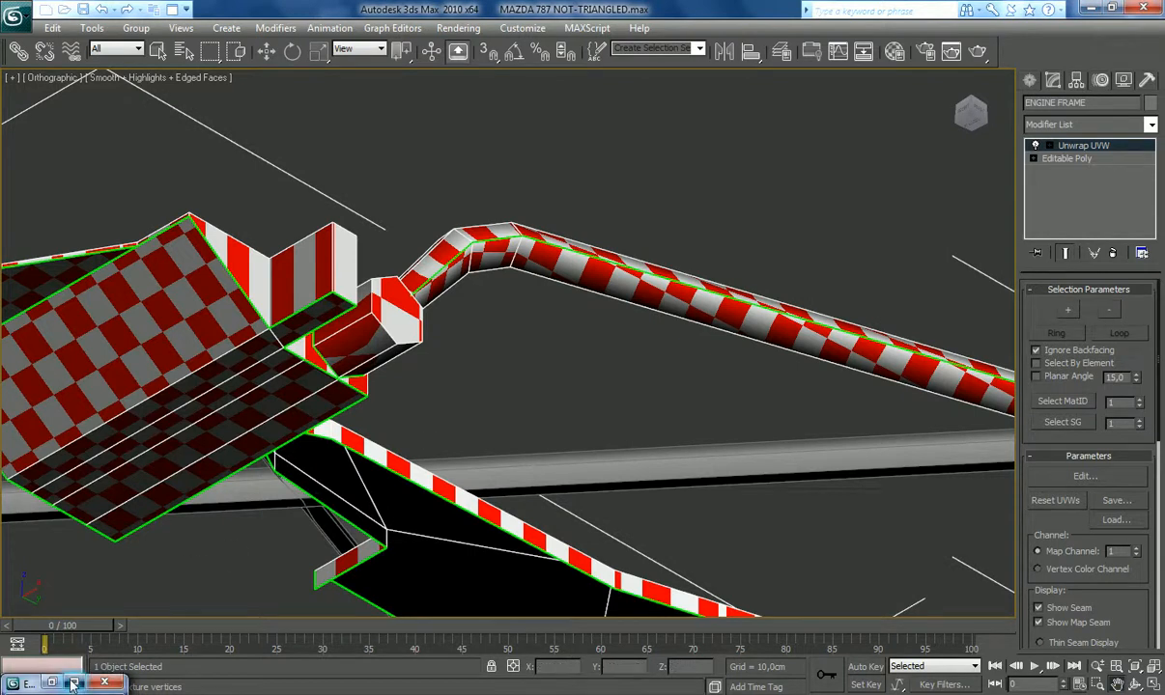
scroll(582, 305, down, 3)
click(829, 299)
drag(838, 309, 861, 319)
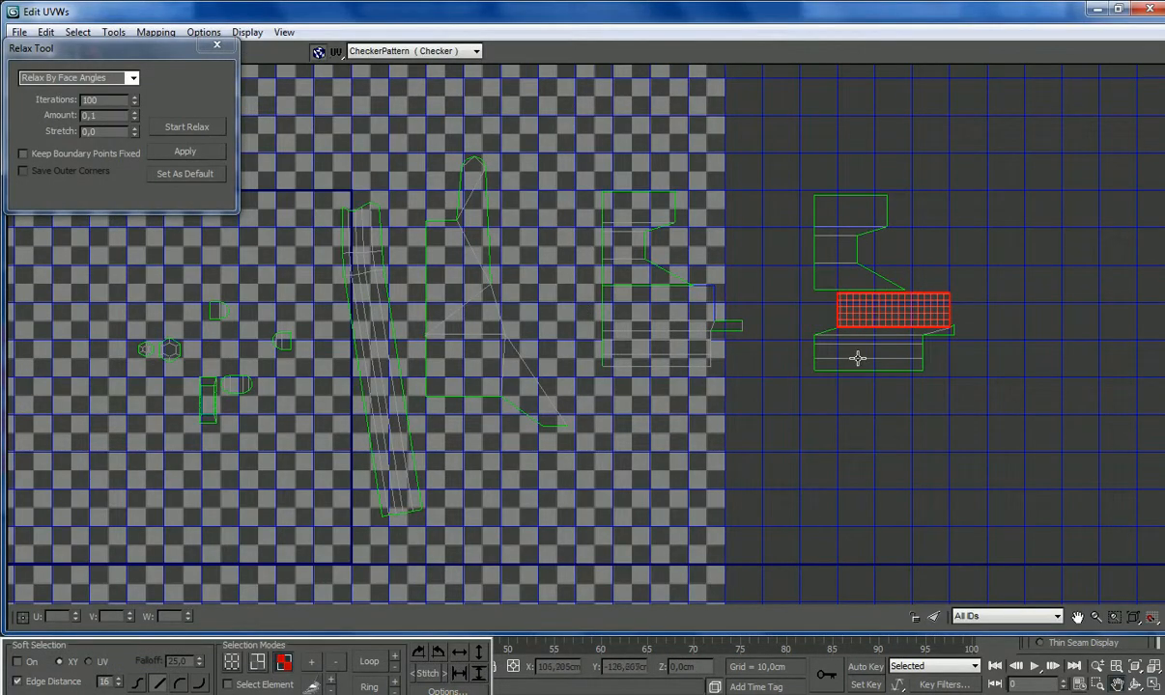
double_click(430, 9)
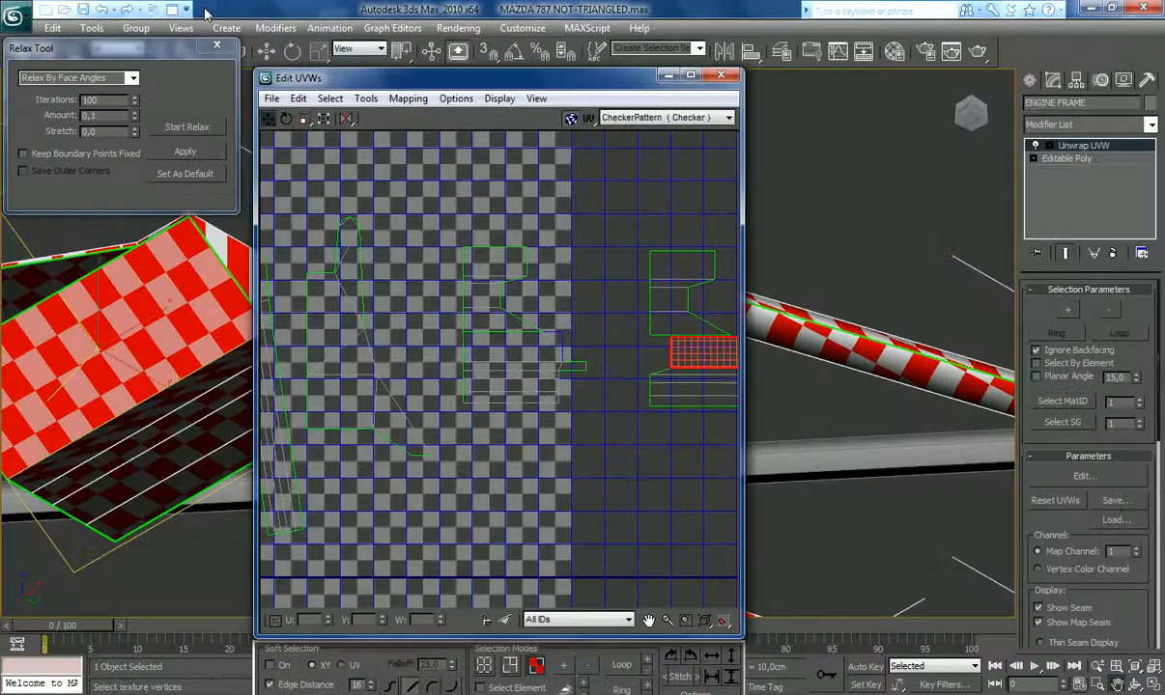
click(100, 9)
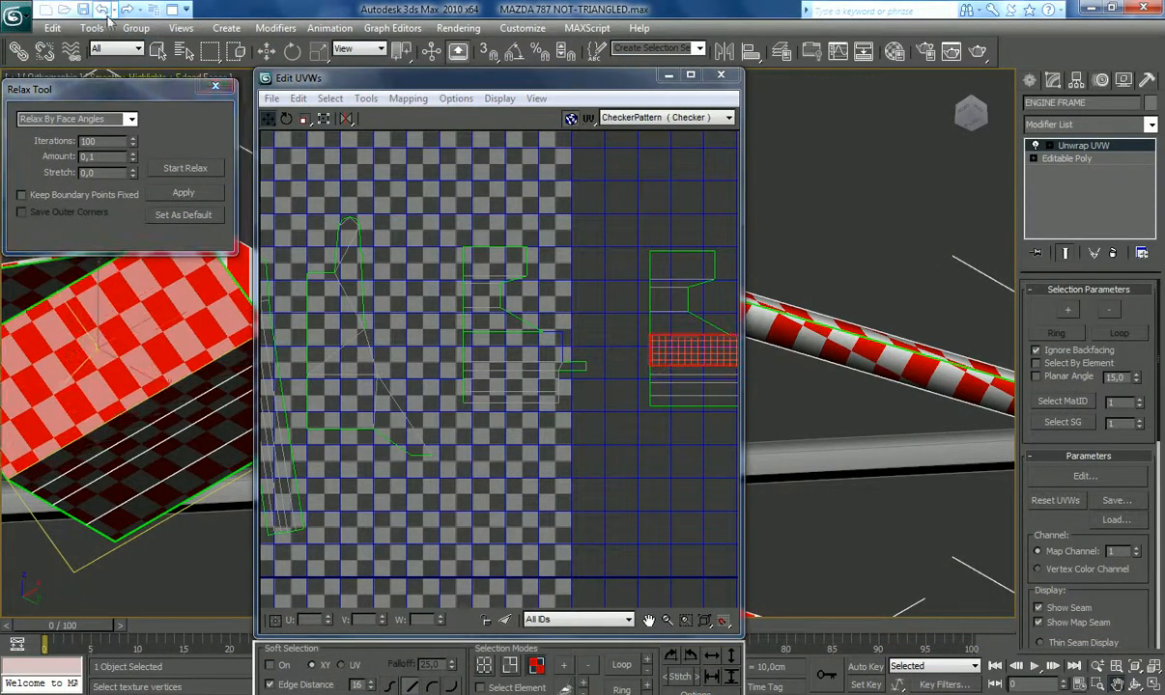
click(558, 290)
scroll(569, 289, down, 3)
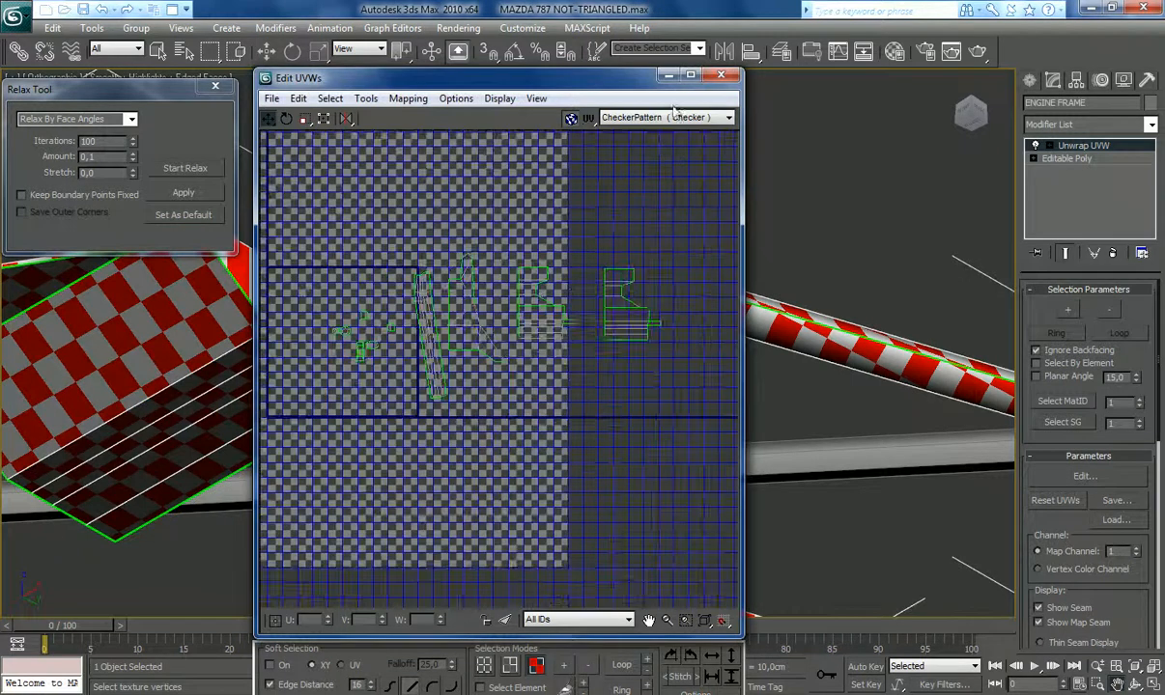
click(689, 75)
Step: Using whole-element selection, move the original plate shell slightly up and the lower underside section down, away from its upper section
scroll(747, 274, up, 3)
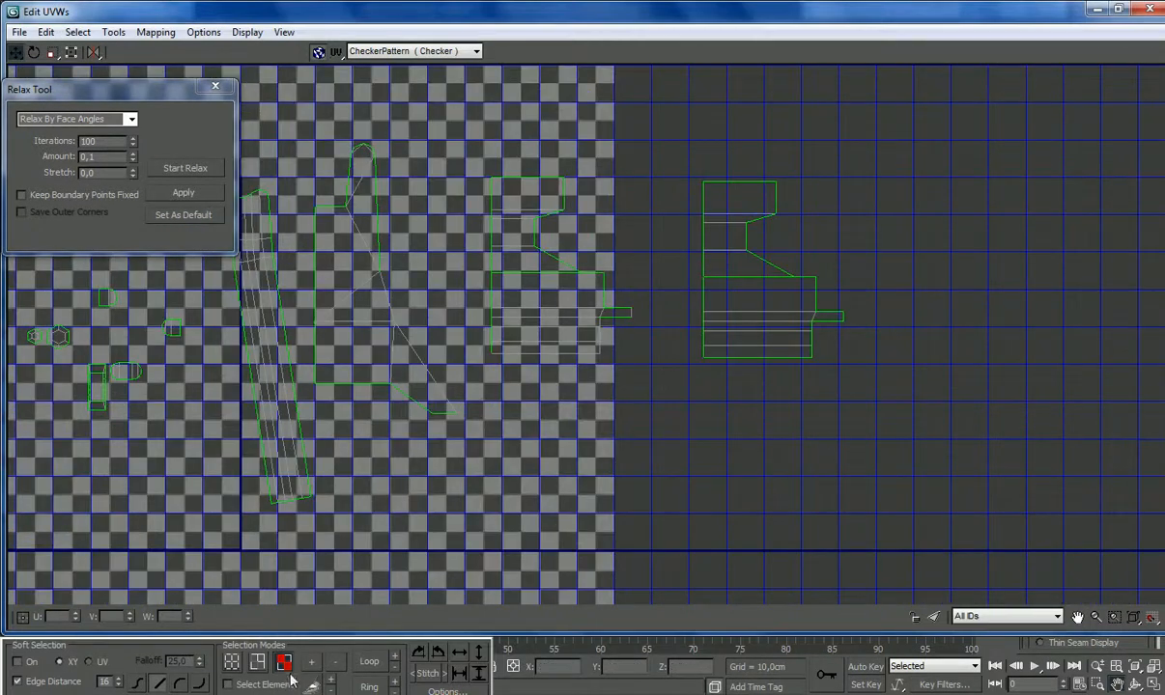
click(229, 685)
drag(518, 311, 549, 289)
drag(728, 303, 755, 336)
click(680, 290)
scroll(589, 246, up, 8)
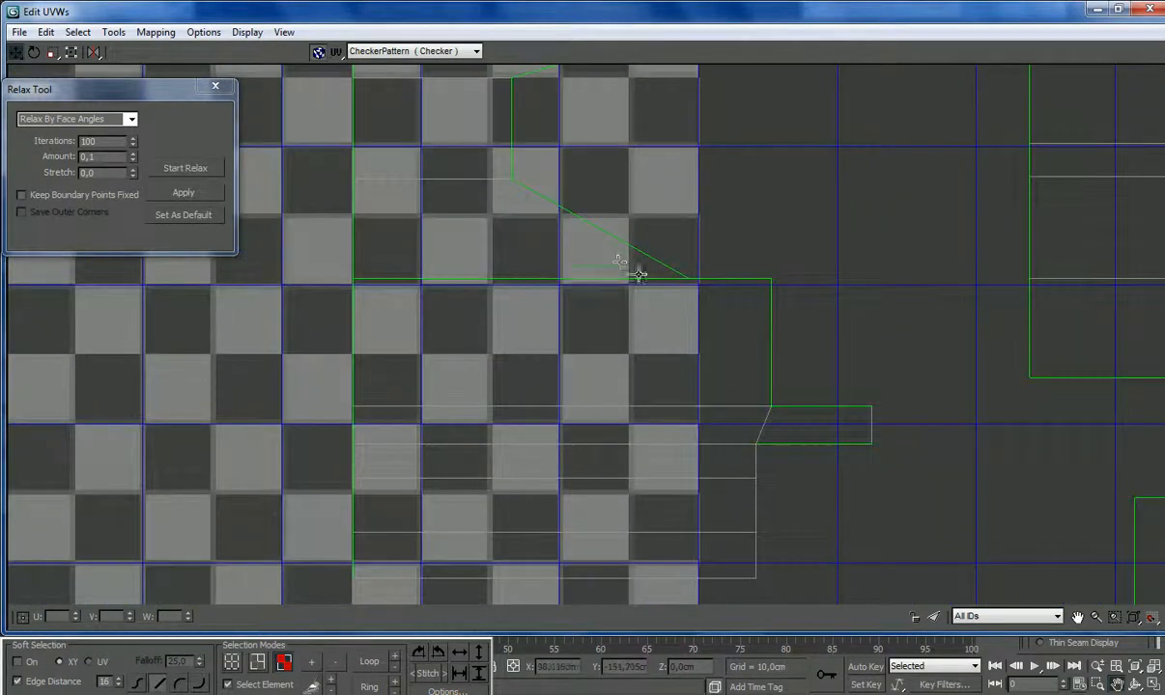
scroll(726, 257, down, 3)
scroll(727, 257, down, 6)
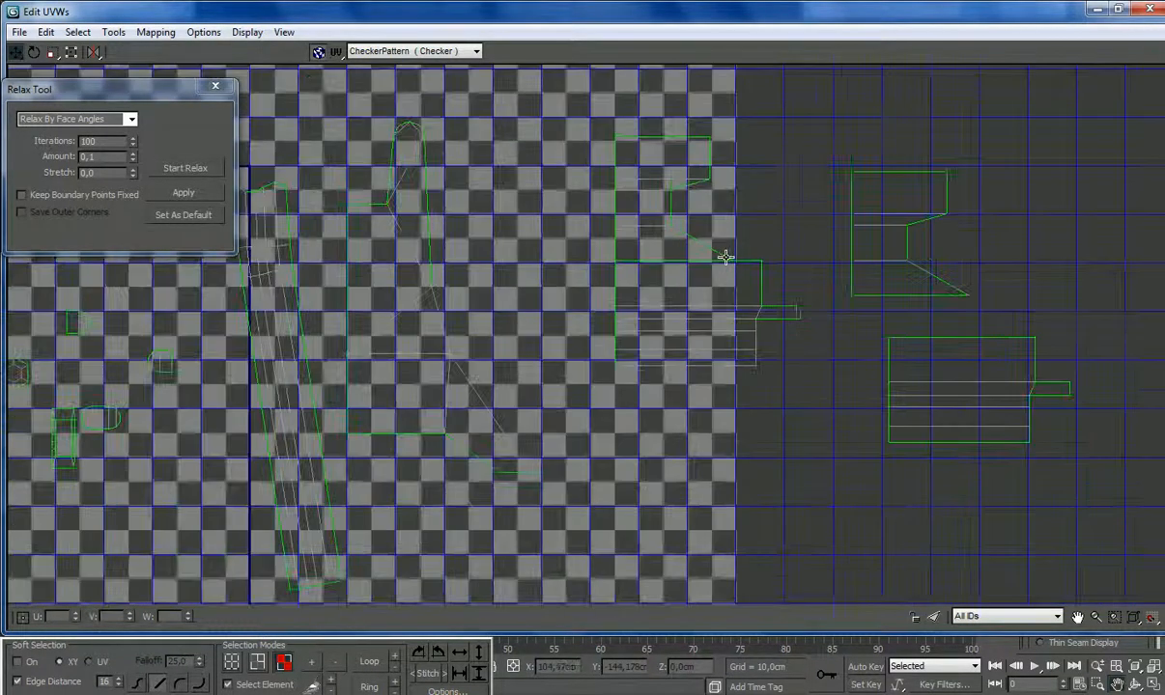
Step: Try to relax the original plate shell by face angles, using a vertex selection grown over the whole shell, and undo the relaxation
click(240, 685)
click(232, 662)
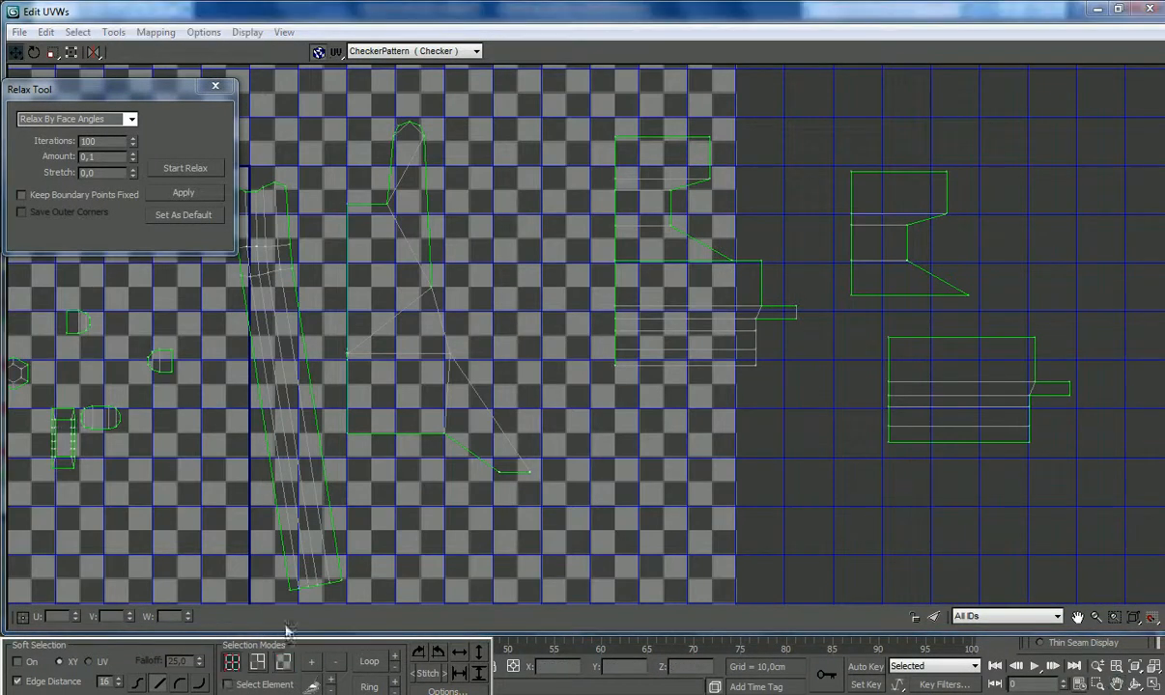
drag(605, 303, 623, 335)
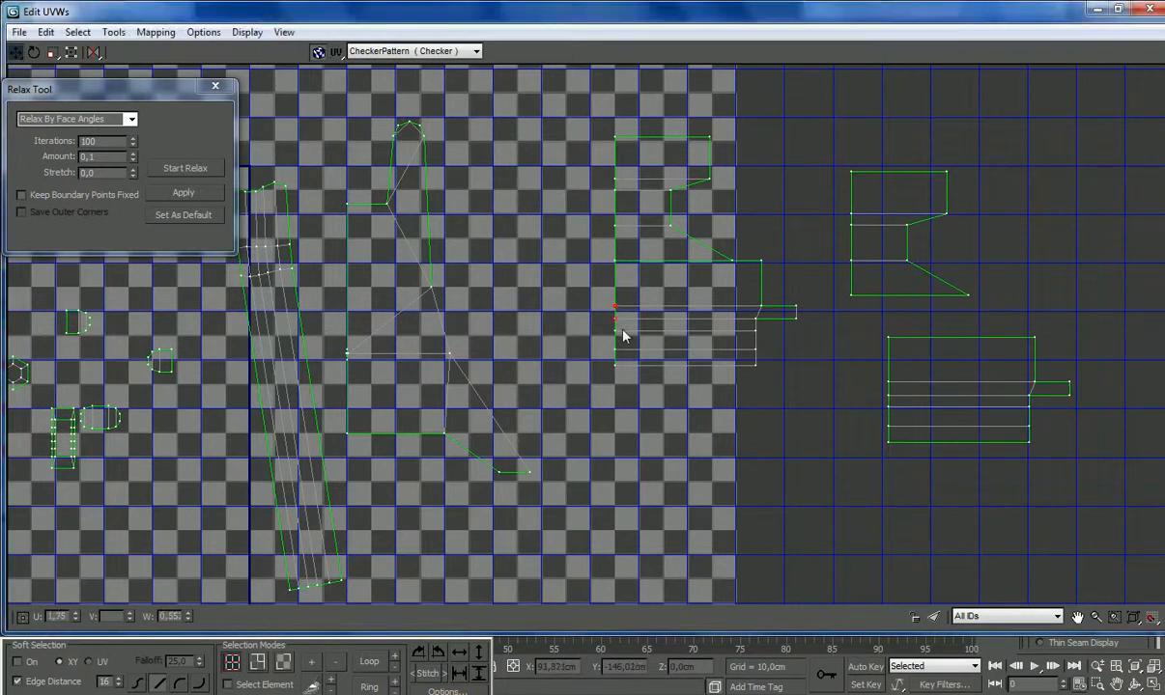
click(304, 666)
click(304, 667)
click(304, 667)
click(304, 666)
click(303, 666)
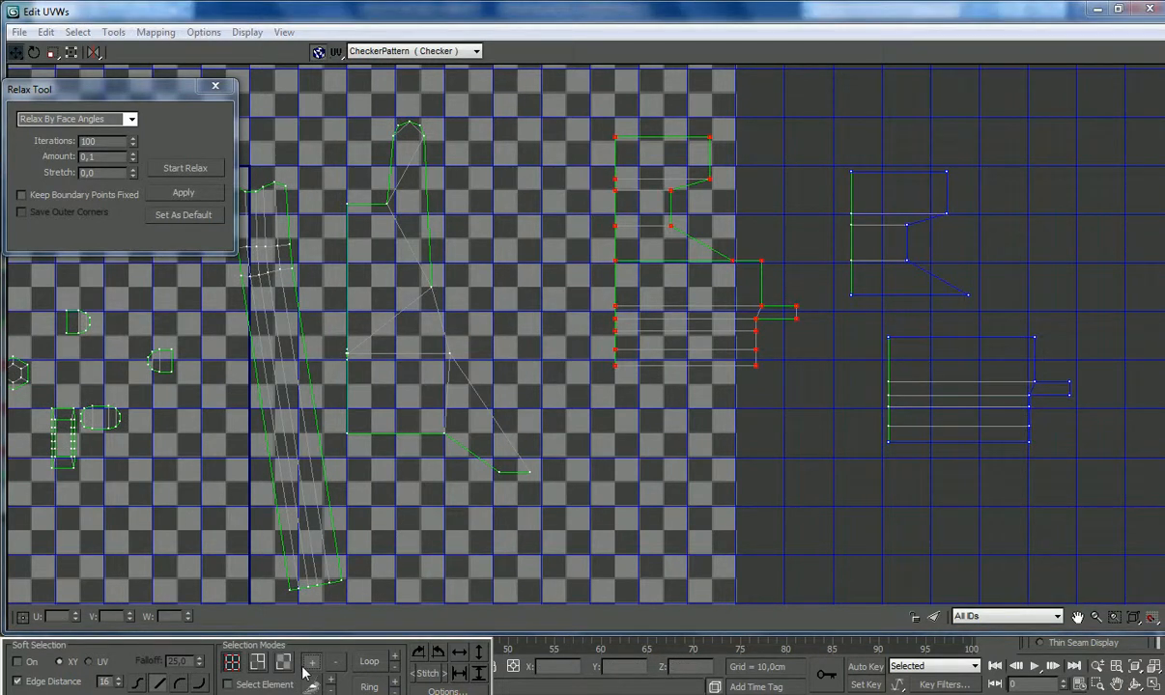
click(194, 169)
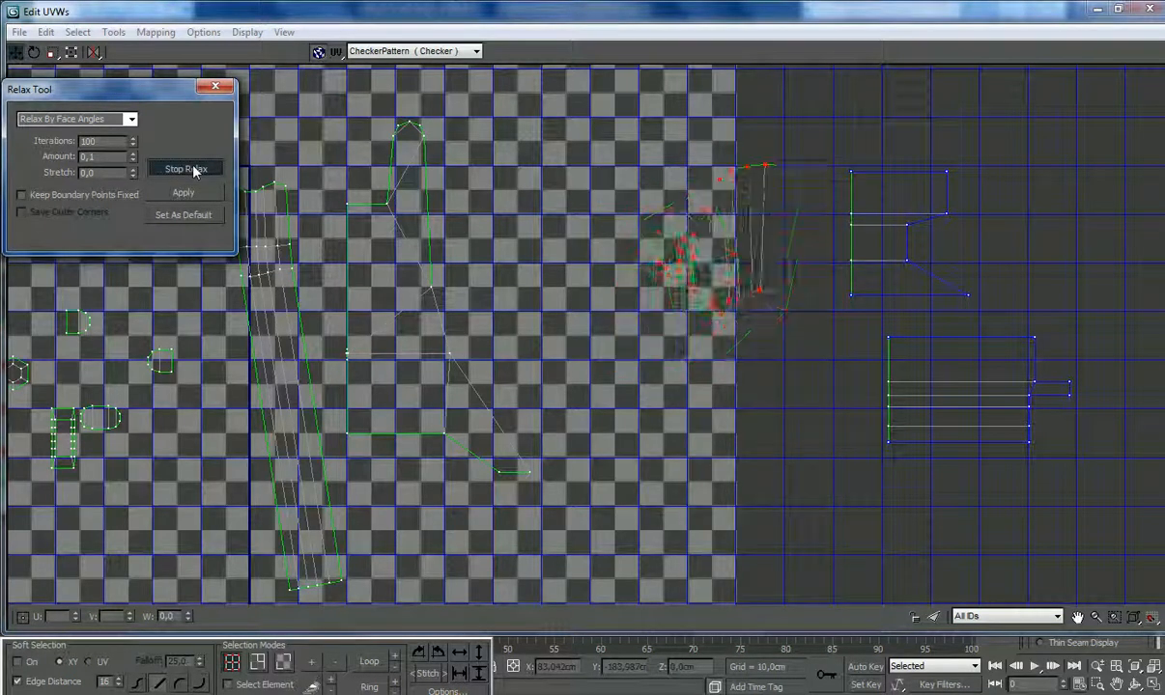
click(648, 468)
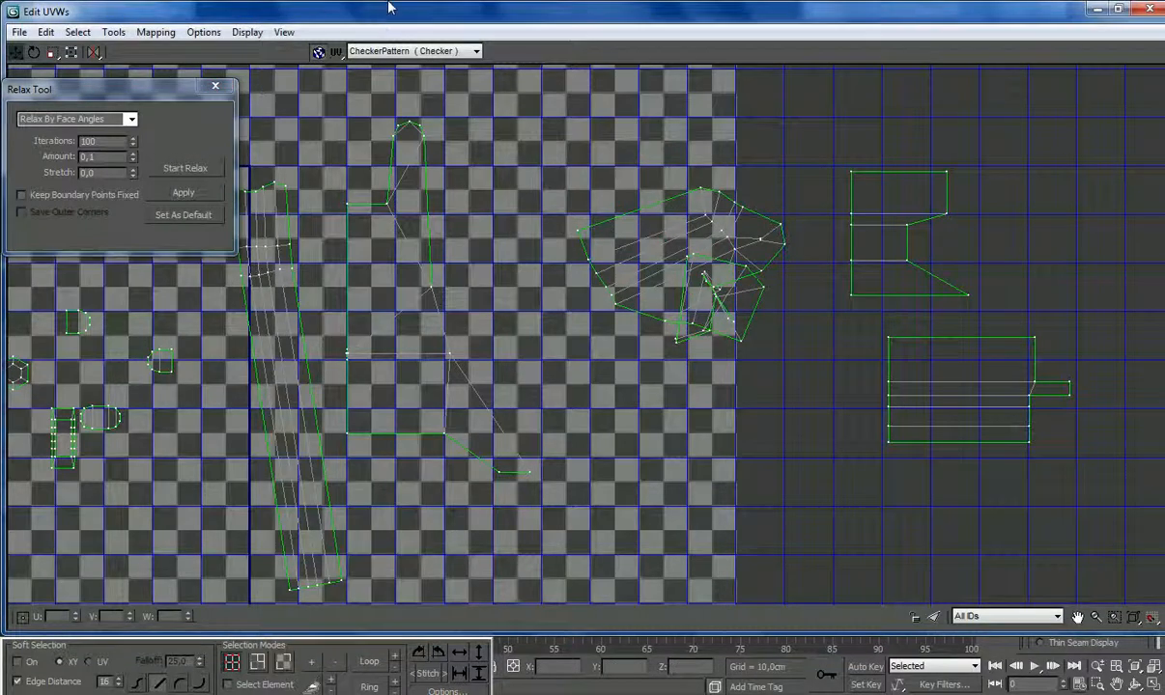
double_click(372, 9)
click(101, 10)
click(102, 10)
click(658, 91)
Step: Relax the upper and lower separated underside shells by face angles, one after the other, from fully grown vertex selections
click(849, 247)
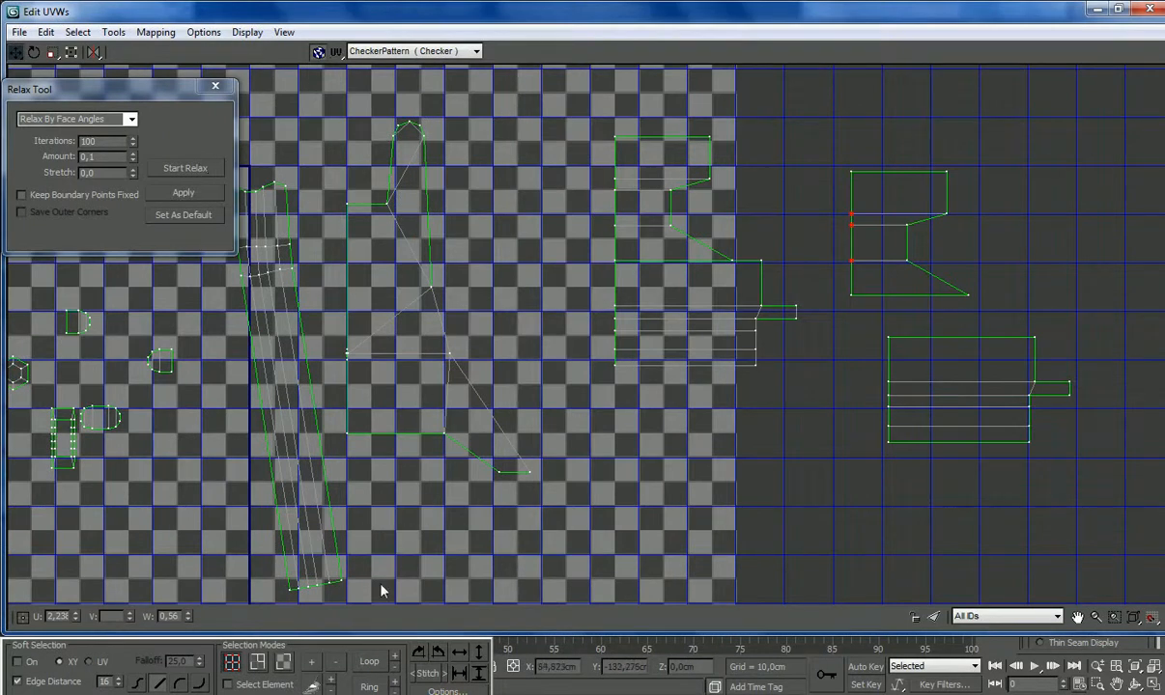
click(311, 662)
click(176, 170)
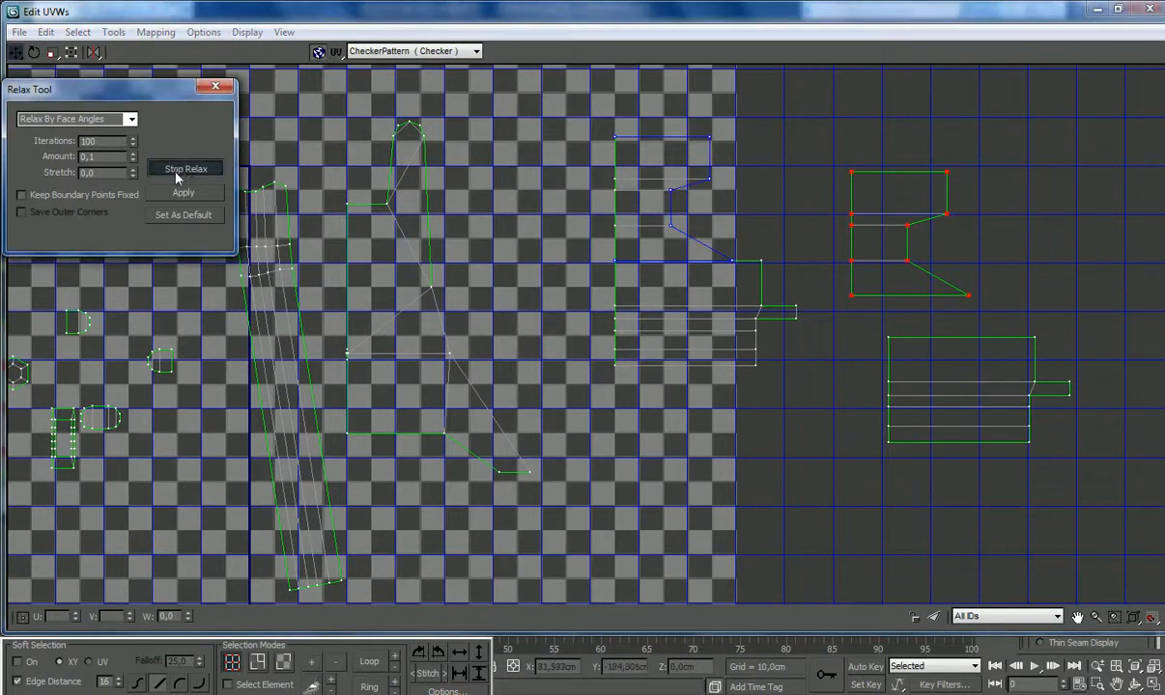
click(1010, 433)
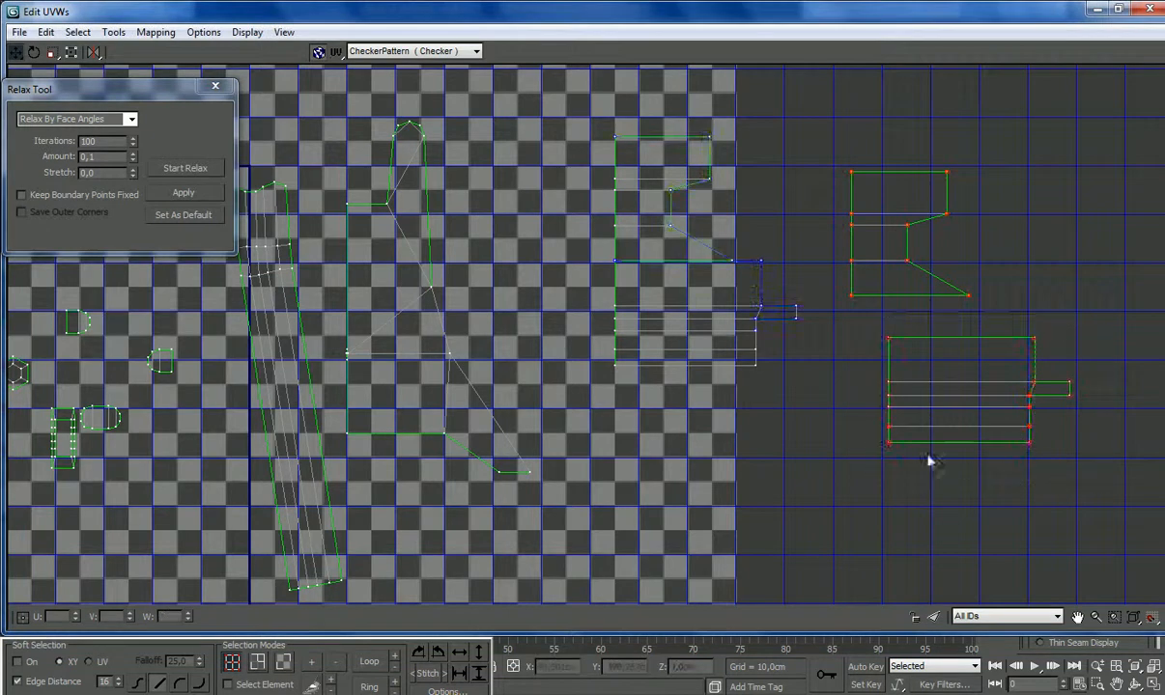
click(210, 169)
click(818, 474)
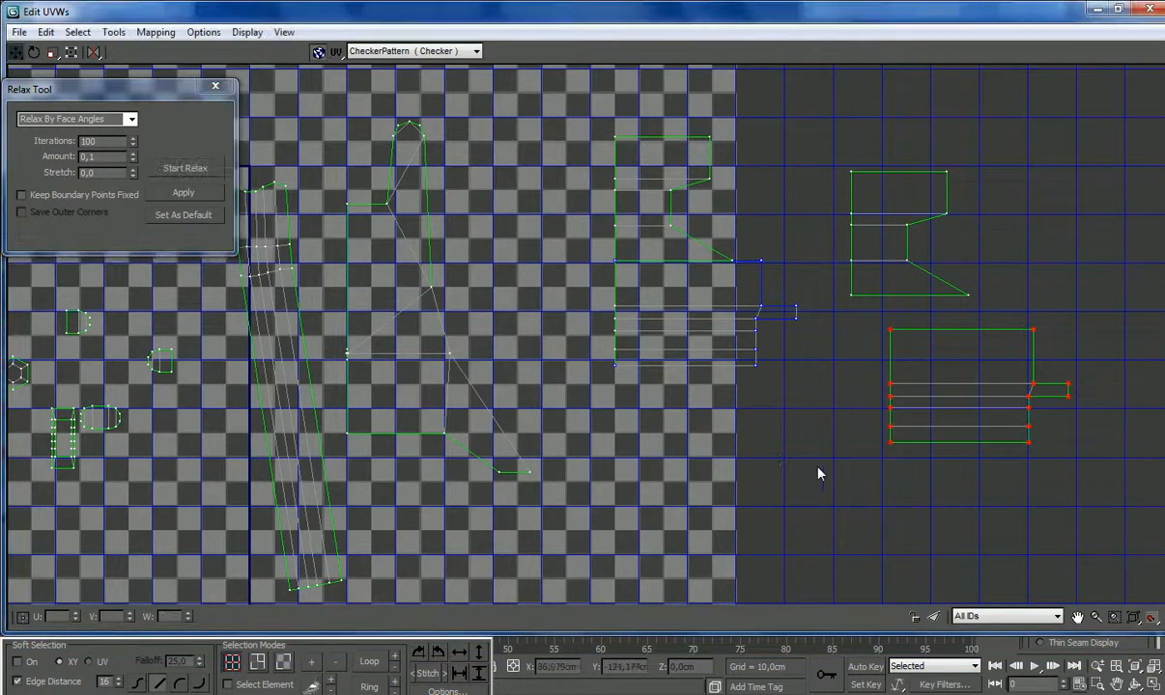
Step: Select the flat stepped faces of the original plate shell and move them down in the UV layout, stretching out the side walls
scroll(702, 216, up, 3)
key(3)
click(595, 400)
ctrl+drag(580, 456, 595, 159)
ctrl+click(590, 166)
ctrl+click(824, 384)
scroll(776, 321, down, 4)
drag(737, 342, 746, 561)
scroll(730, 370, down, 1)
scroll(729, 369, up, 1)
middle_drag(709, 379, 660, 299)
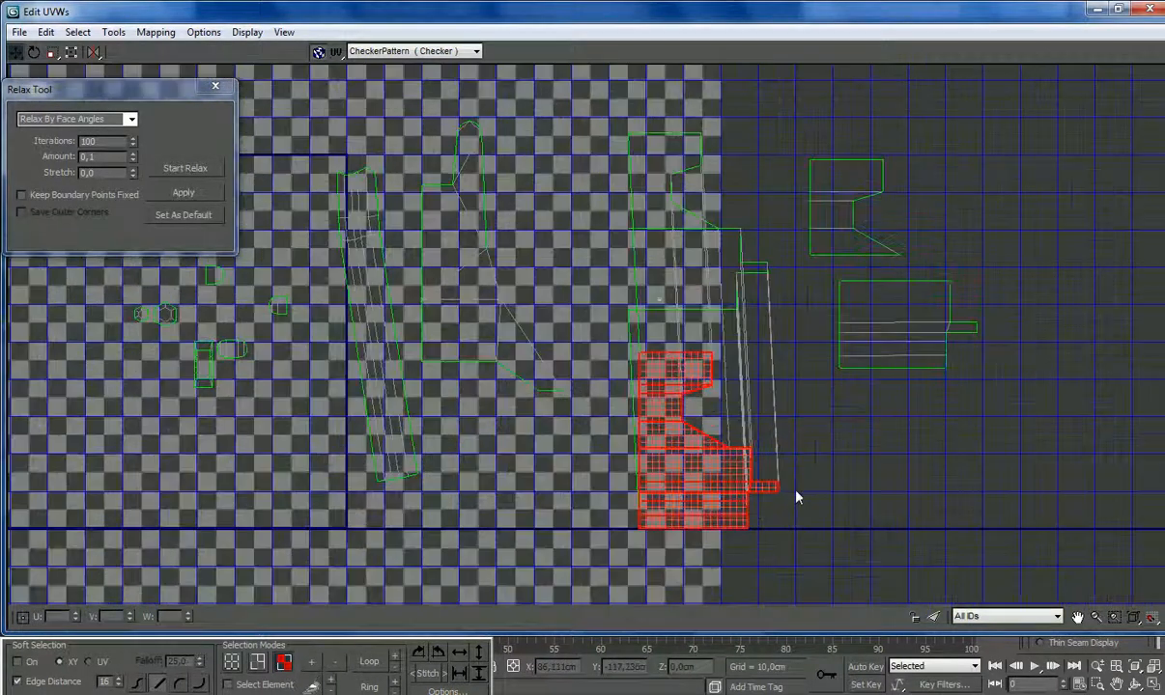
Step: Break off the flattened strip face at the step of the plate shell and place it between the two underside shells
click(628, 245)
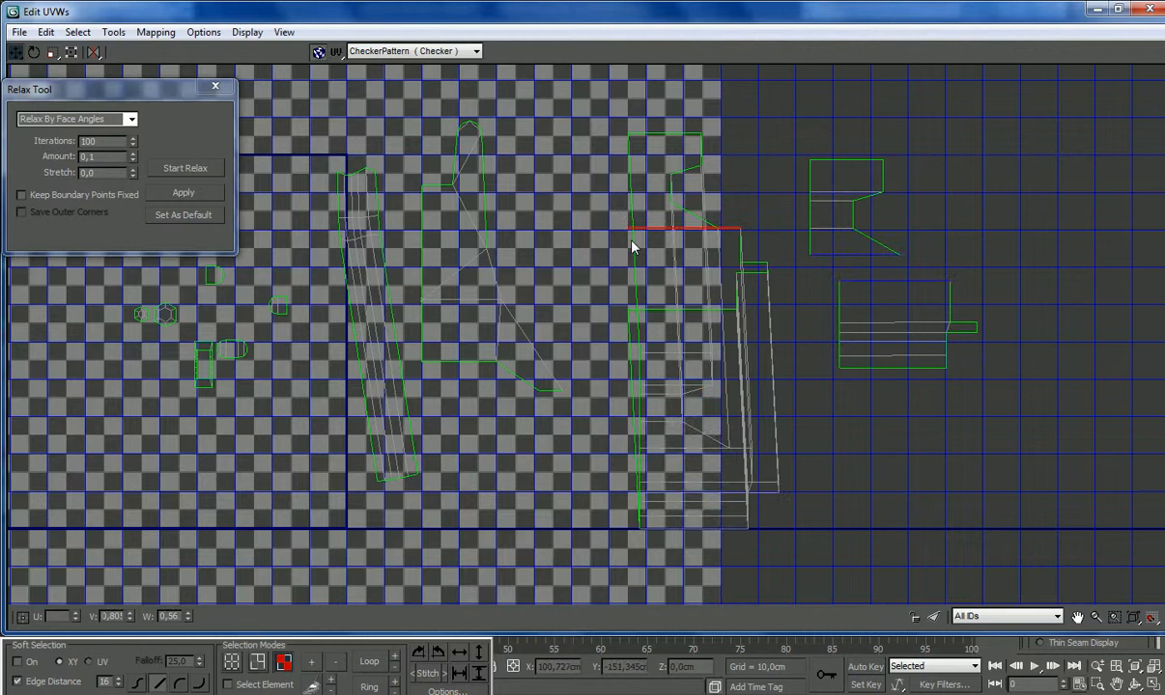
click(113, 32)
click(145, 177)
click(655, 228)
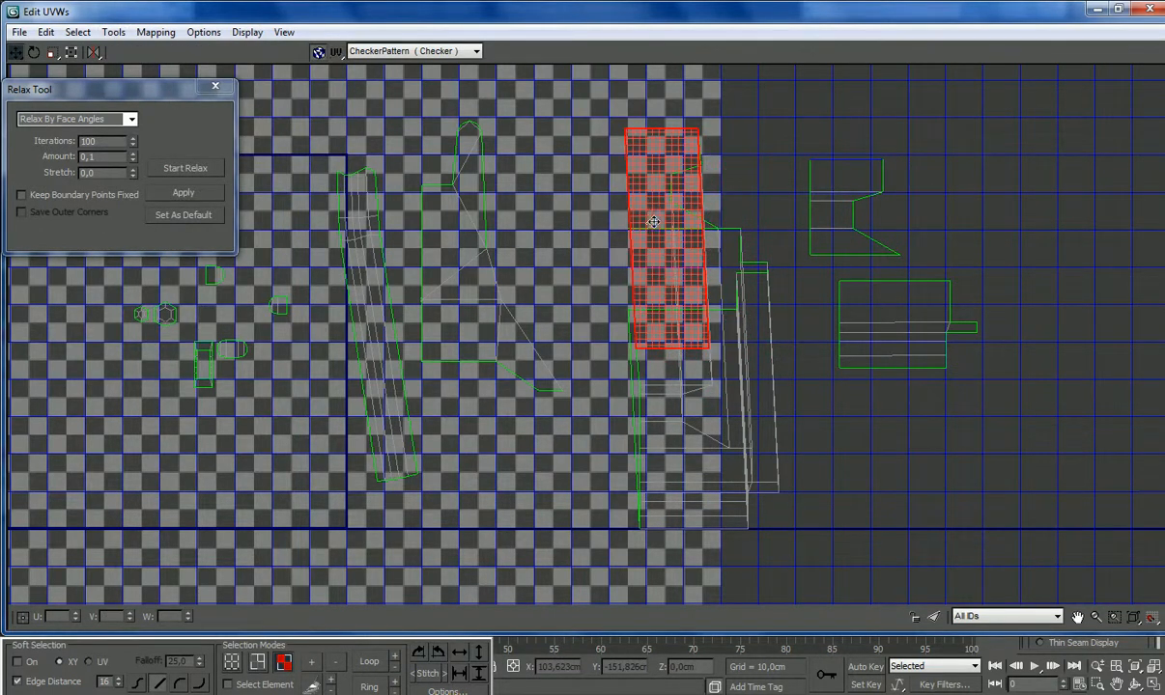
double_click(444, 14)
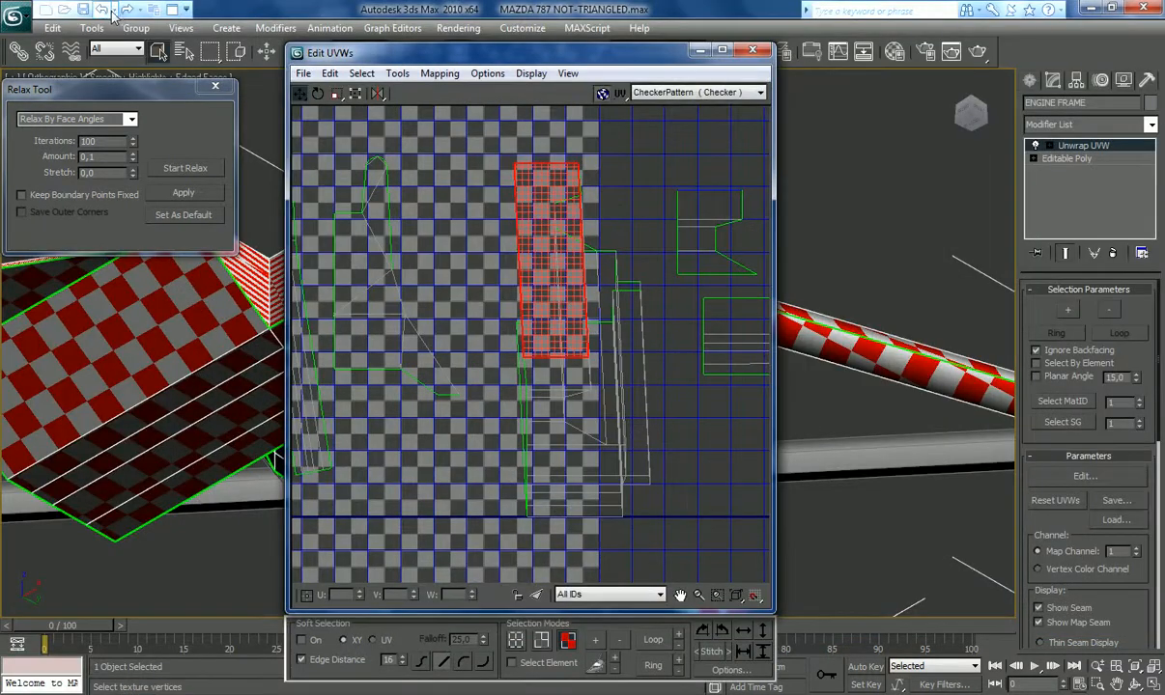
double_click(676, 52)
click(622, 223)
click(632, 231)
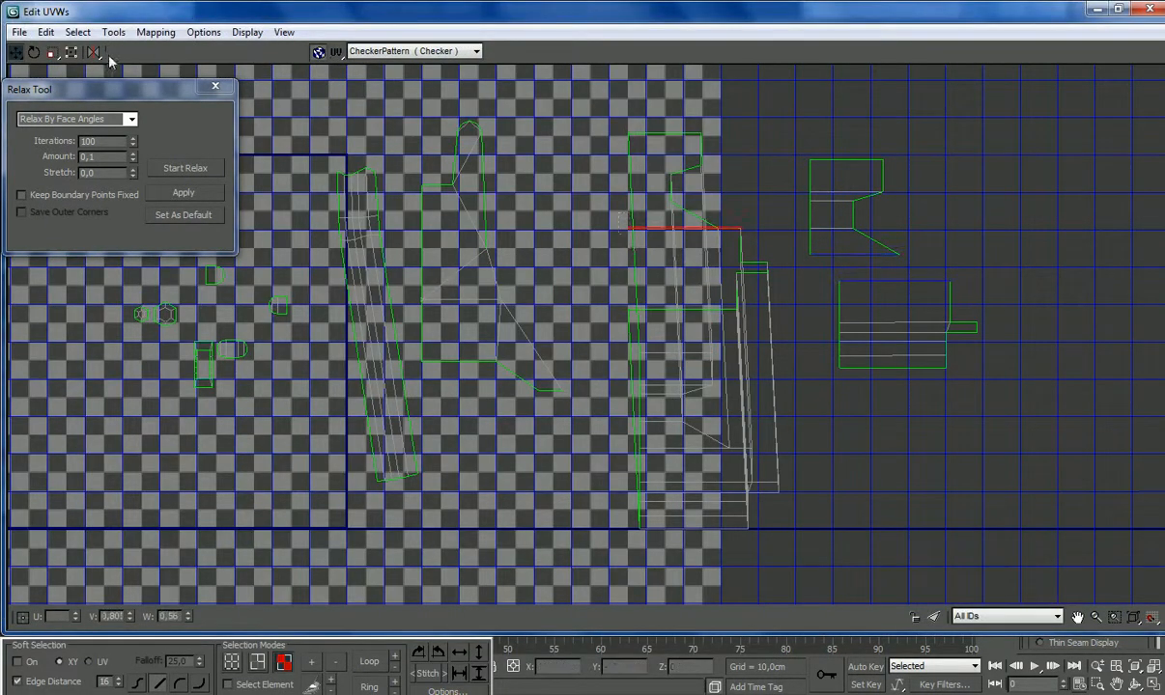
click(75, 52)
drag(656, 234, 845, 268)
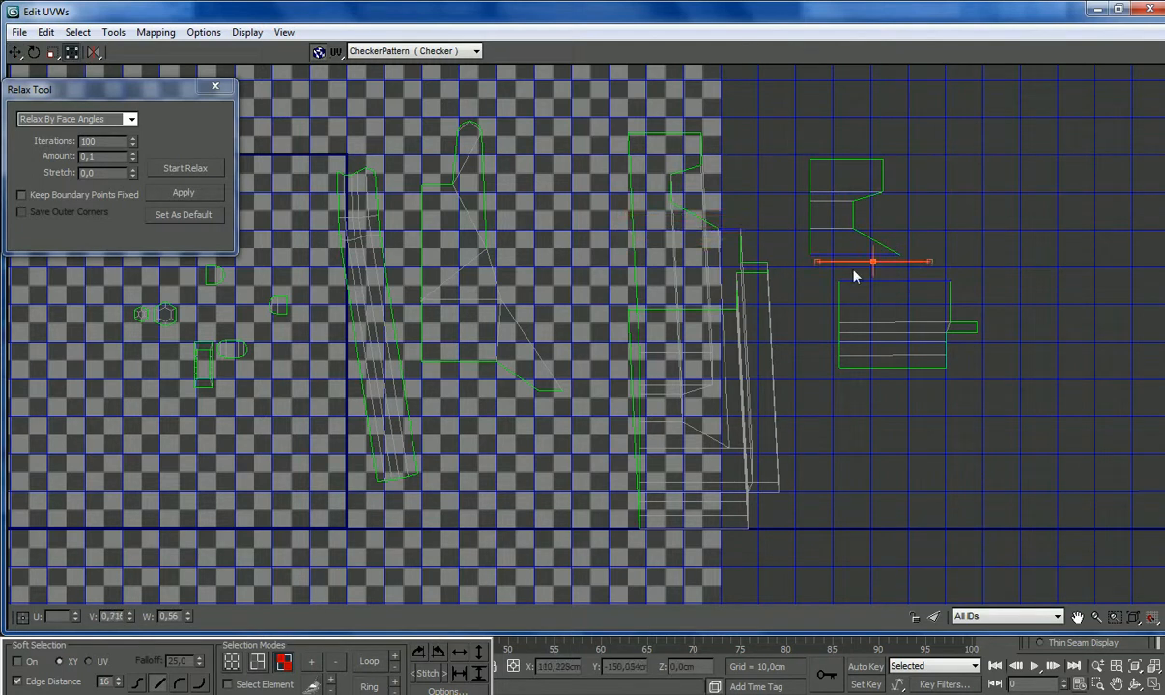
Step: Weld the strip's vertices to the facing corners of the upper and lower underside shells, joining them into one shell
scroll(937, 256, up, 3)
click(233, 662)
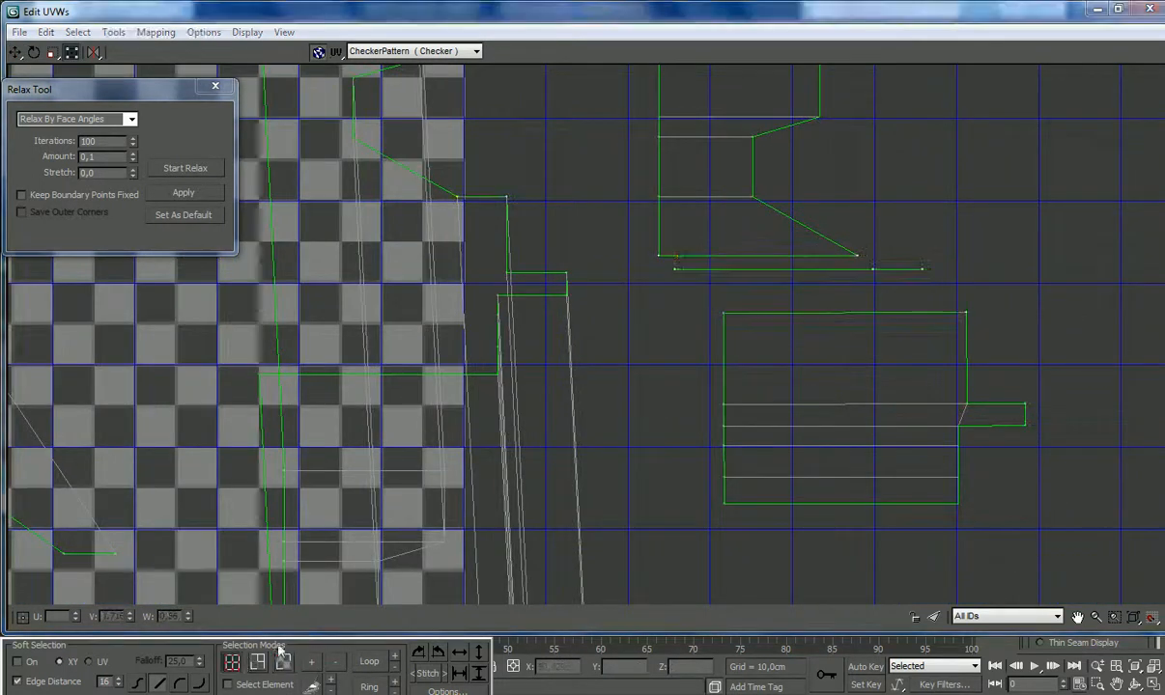
drag(675, 273, 724, 313)
drag(679, 273, 660, 257)
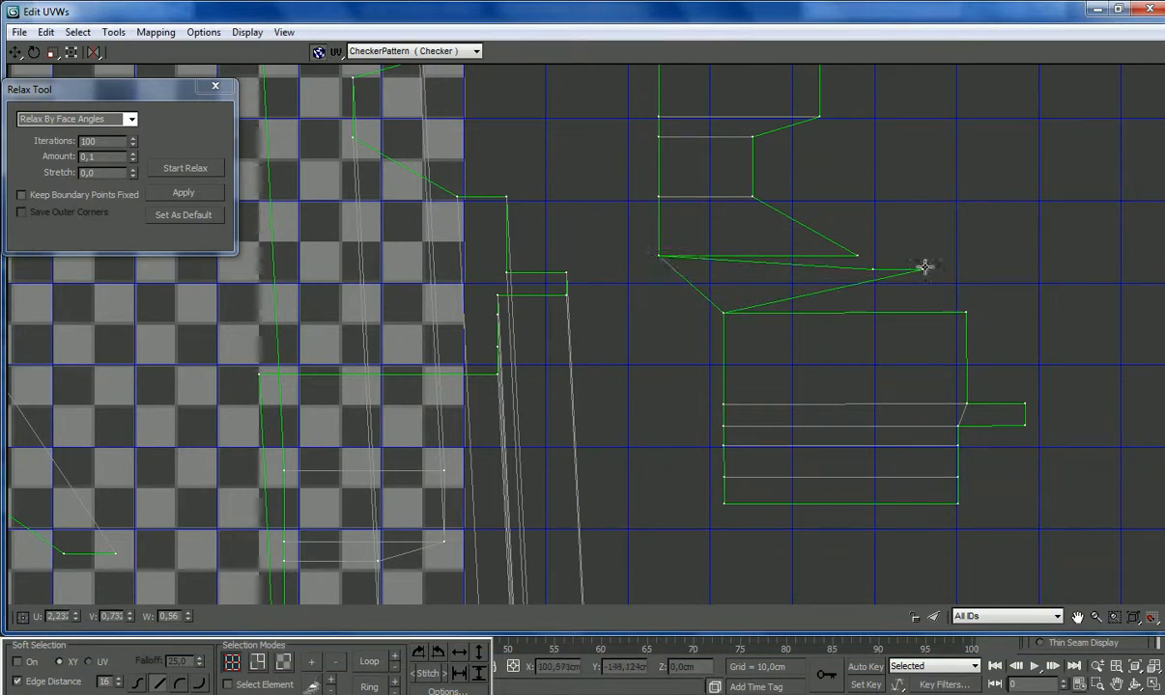
drag(921, 267, 965, 310)
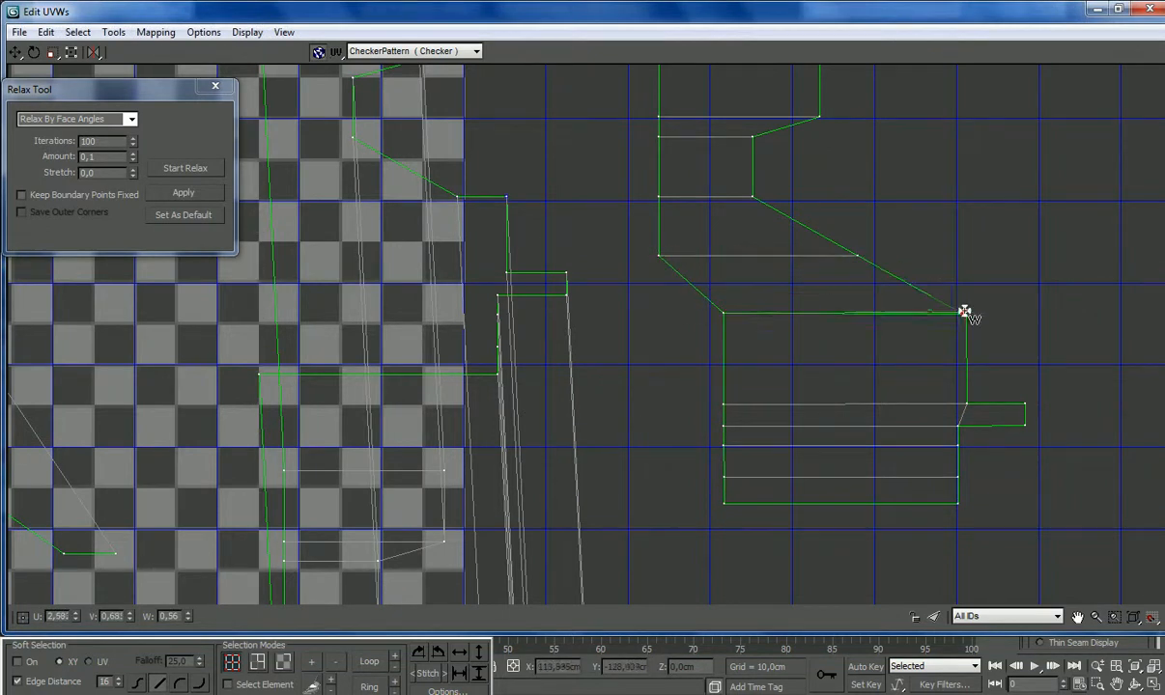
scroll(874, 290, down, 5)
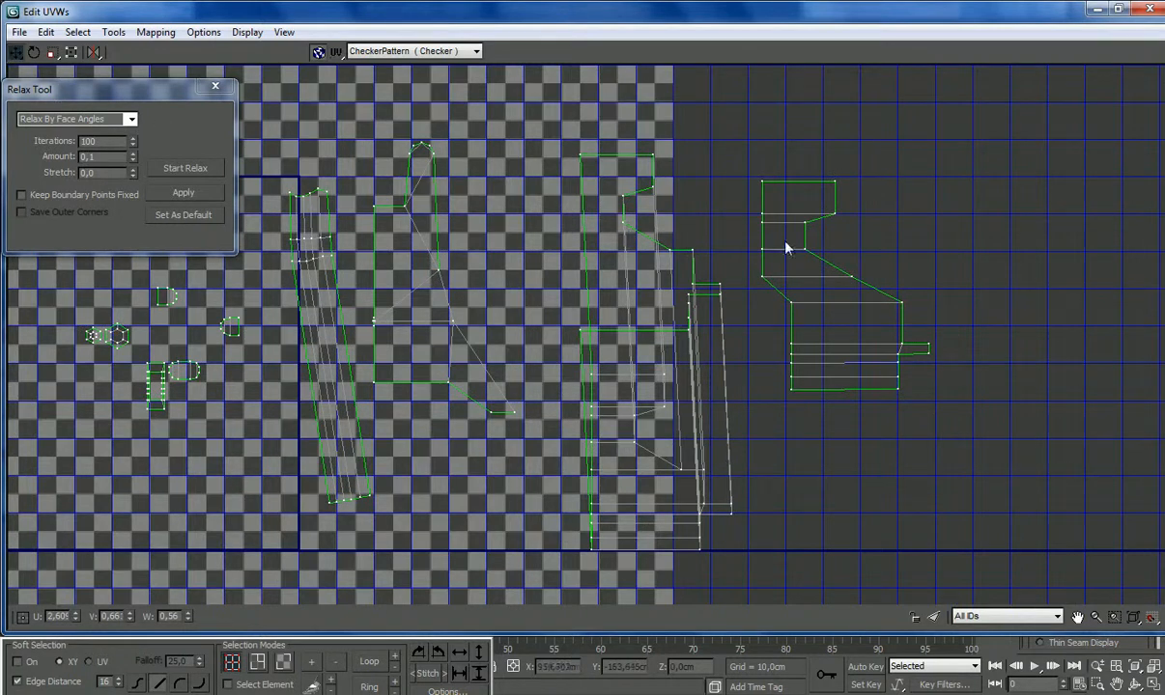
Step: Select all vertices of the joined underside shell and relax it by face angles
drag(878, 333, 948, 415)
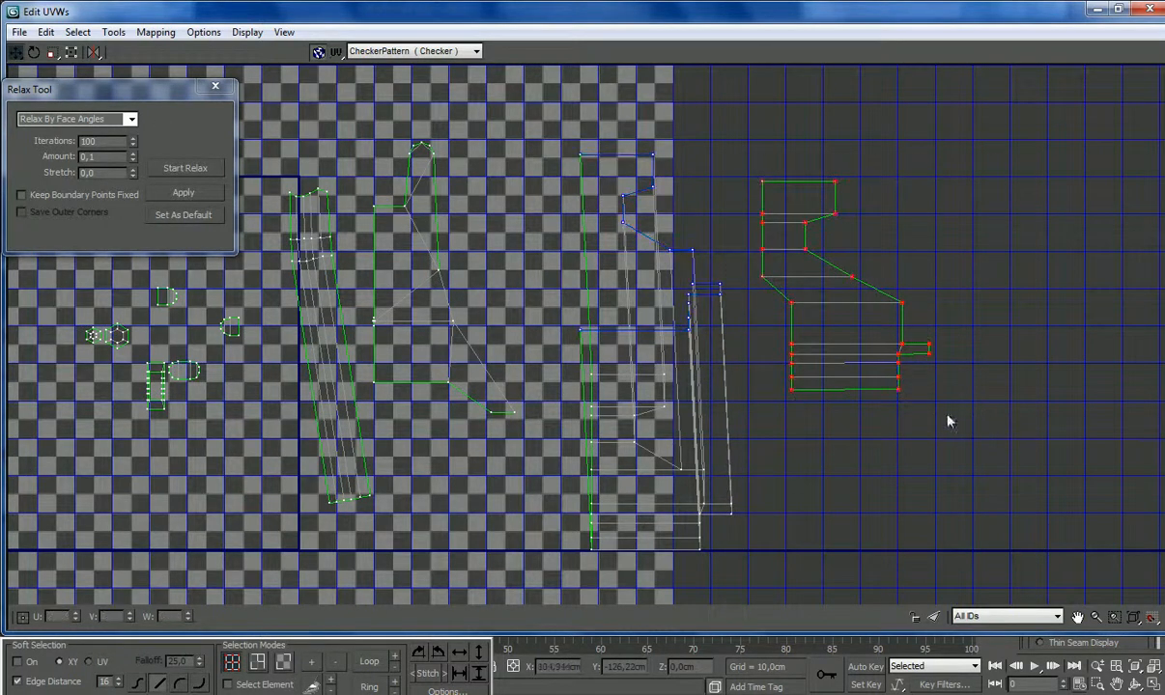
click(193, 169)
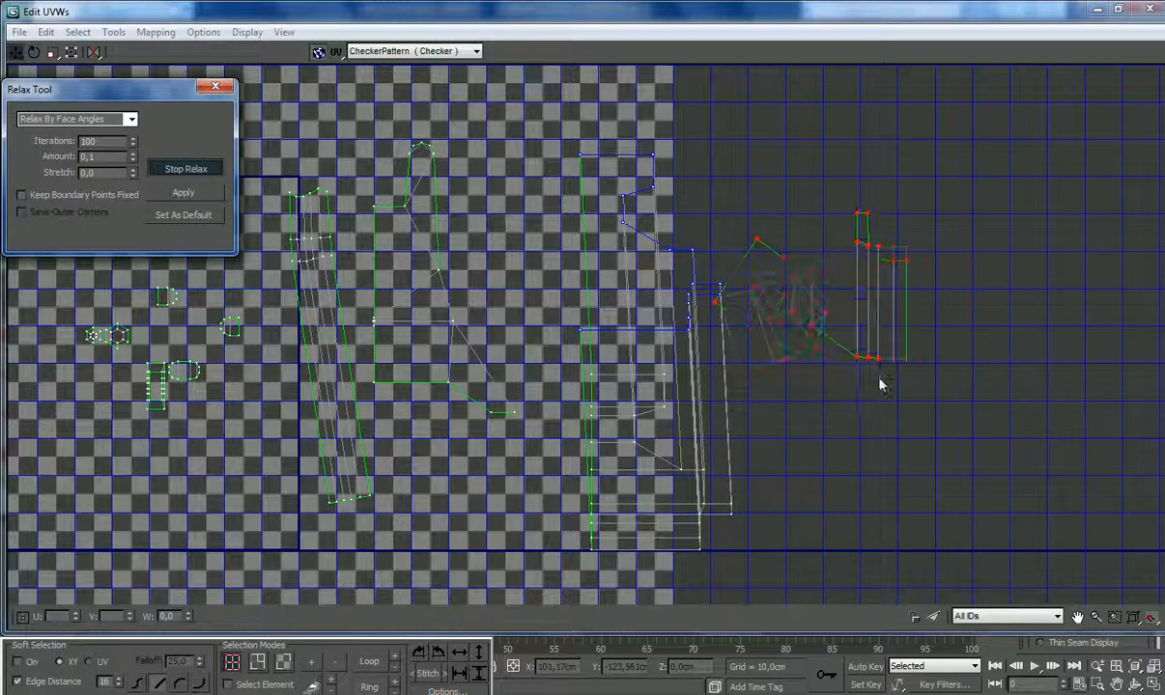
click(193, 168)
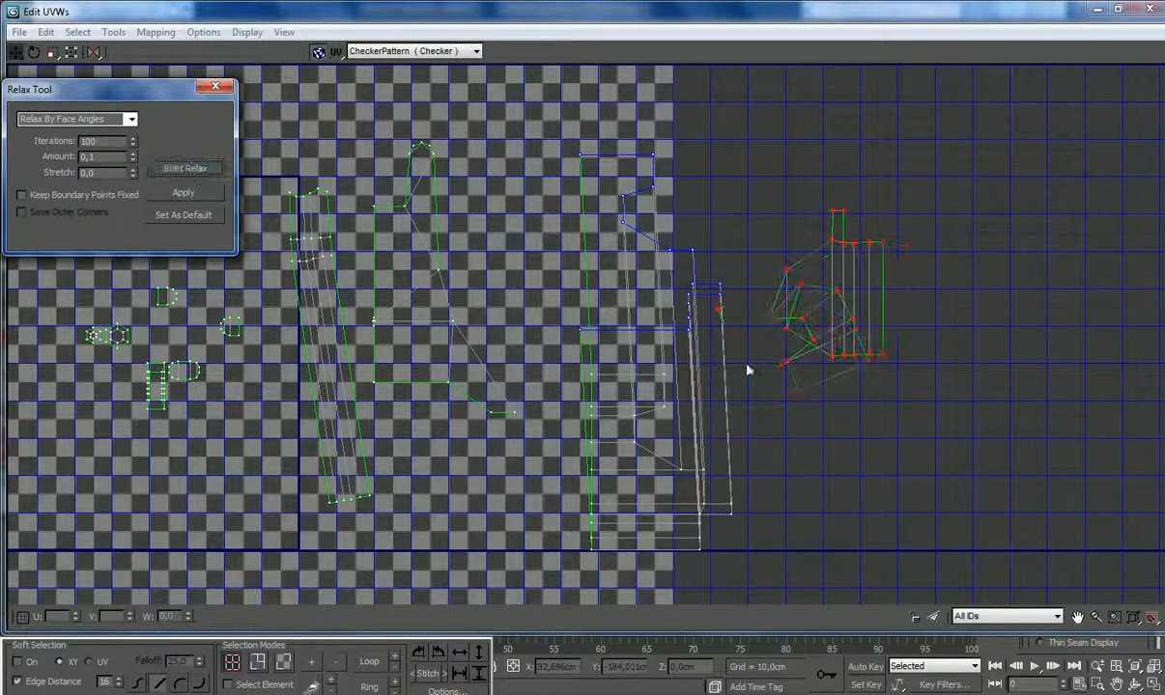
click(945, 445)
scroll(886, 295, up, 2)
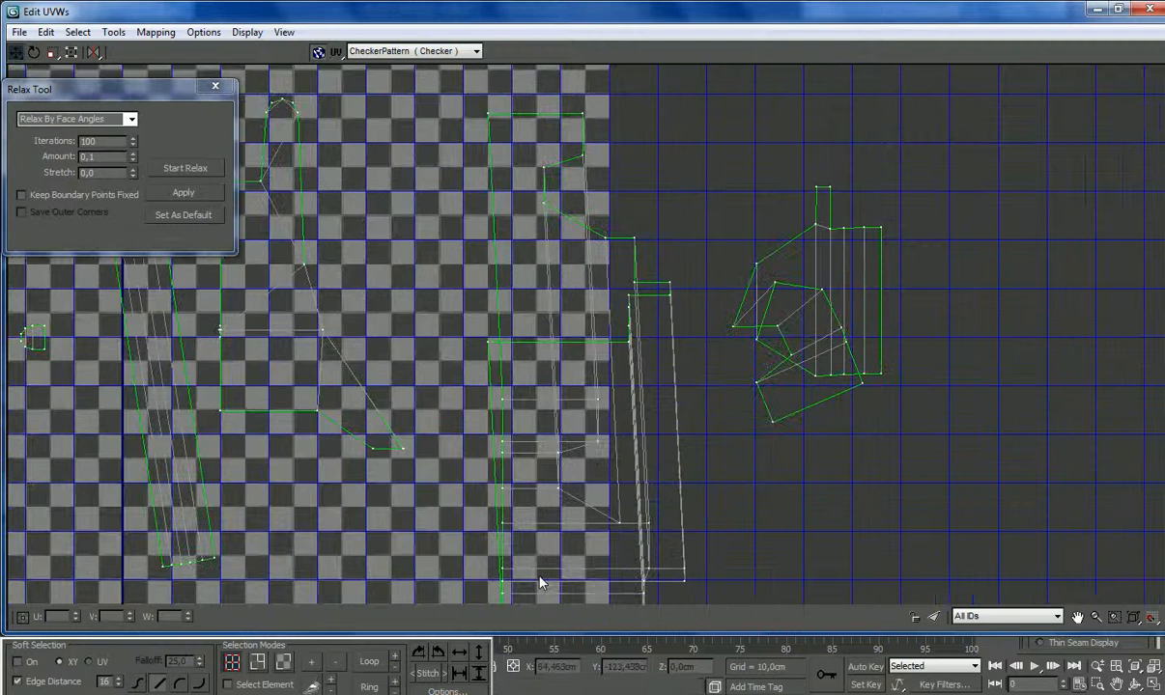
Step: Pull the tangled underside shell apart by moving its wide section and its opposite end faces away from each other
click(285, 663)
click(819, 273)
drag(819, 274, 959, 274)
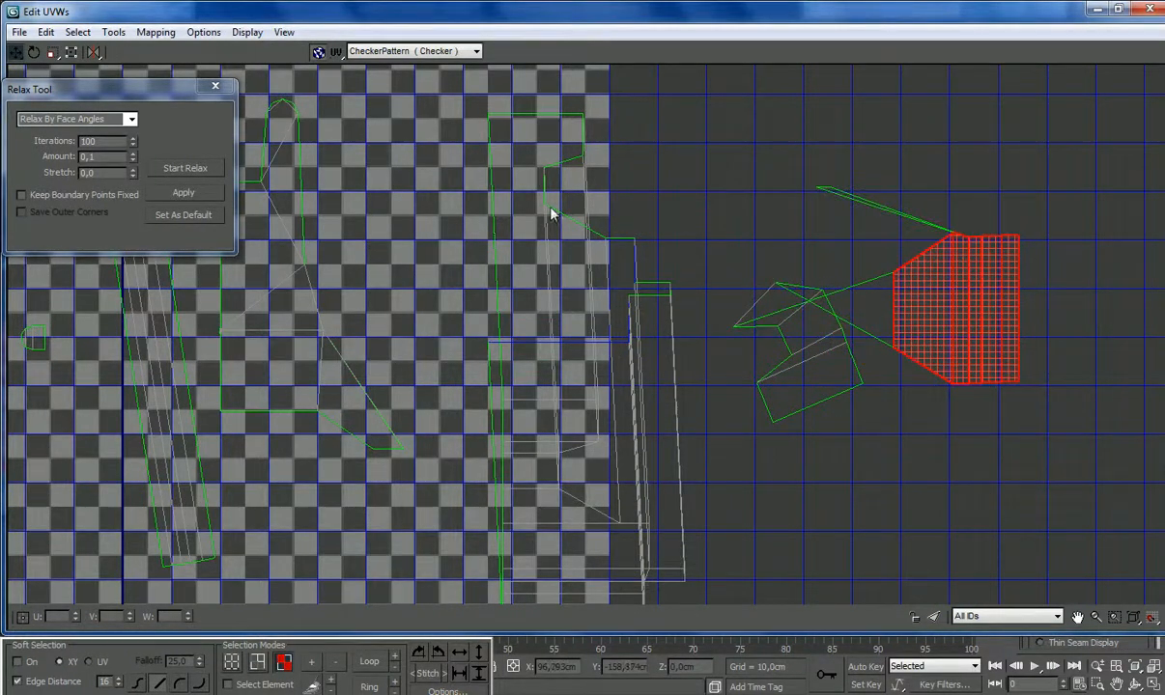
click(836, 193)
drag(800, 330, 427, 261)
drag(437, 317, 365, 275)
Step: Grow a face selection from the wide end strip over the whole pulled-apart underside shell and relax it by face angles
click(1009, 302)
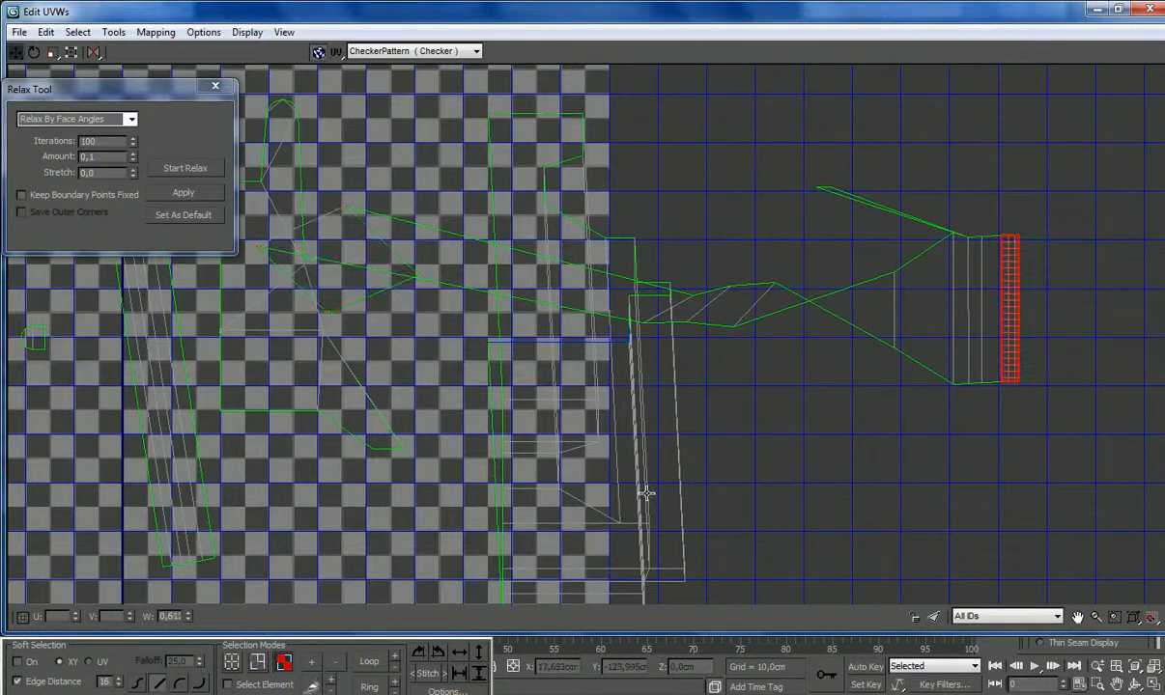
scroll(714, 471, down, 2)
click(310, 665)
click(310, 665)
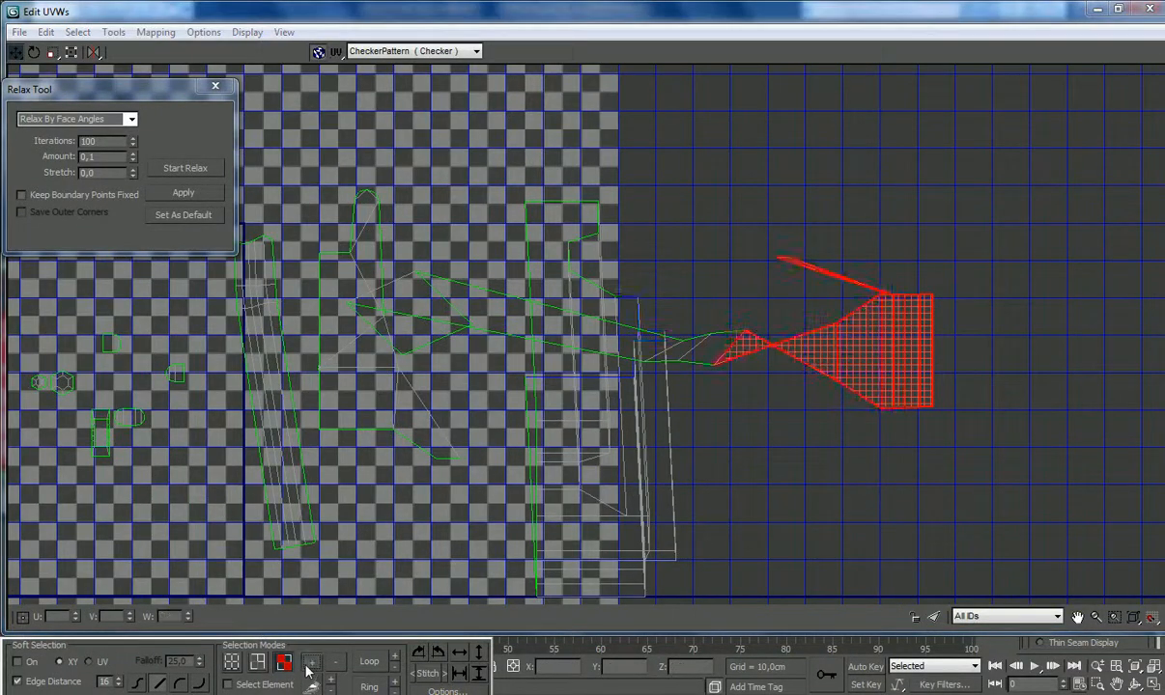
click(310, 664)
click(310, 665)
click(167, 166)
click(985, 381)
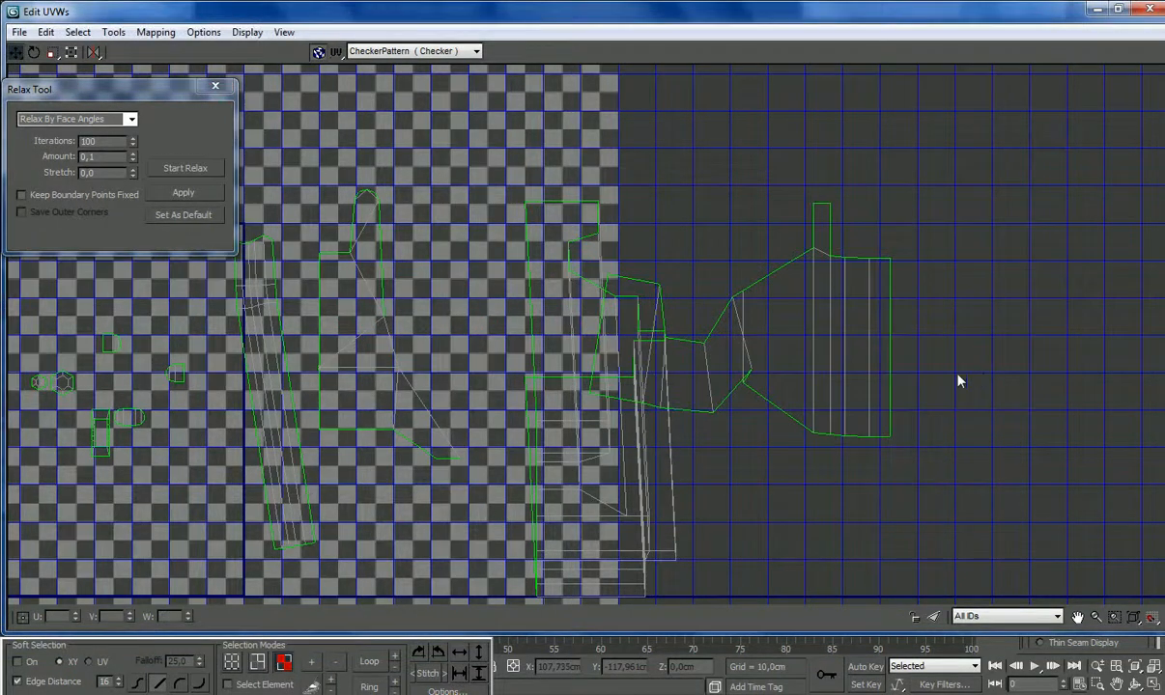
Step: Select the wide section of the relaxed shell together with its narrow tab and move it slightly away from the narrow section
drag(997, 263, 836, 395)
drag(232, 13, 248, 48)
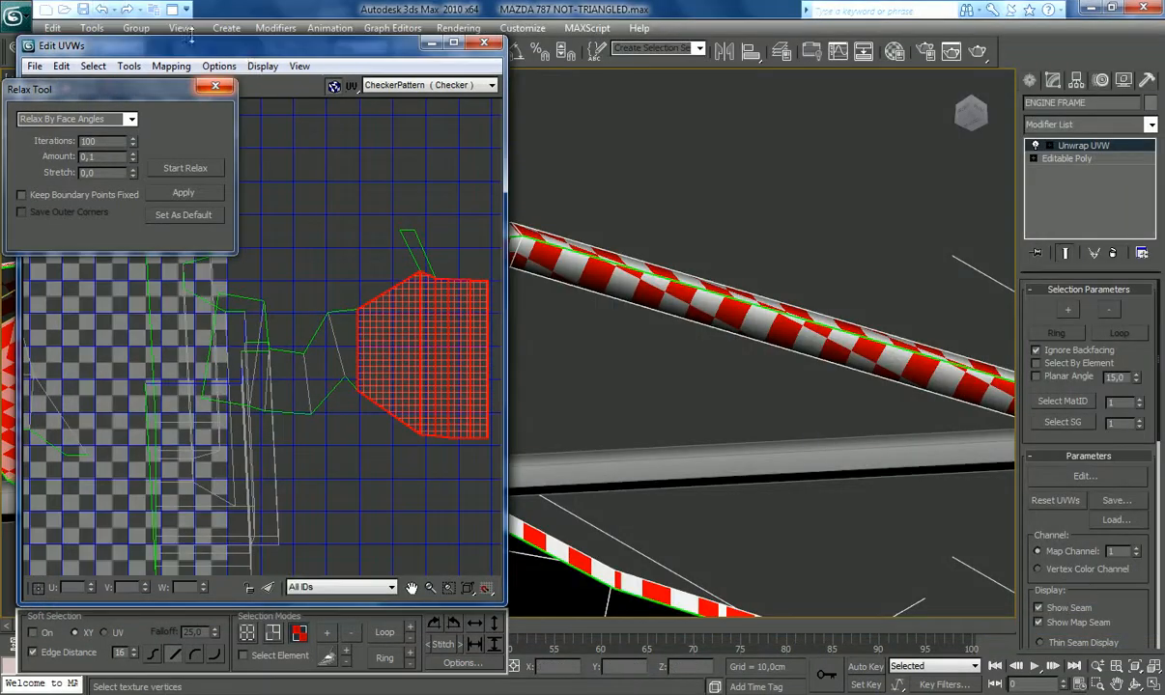
click(453, 43)
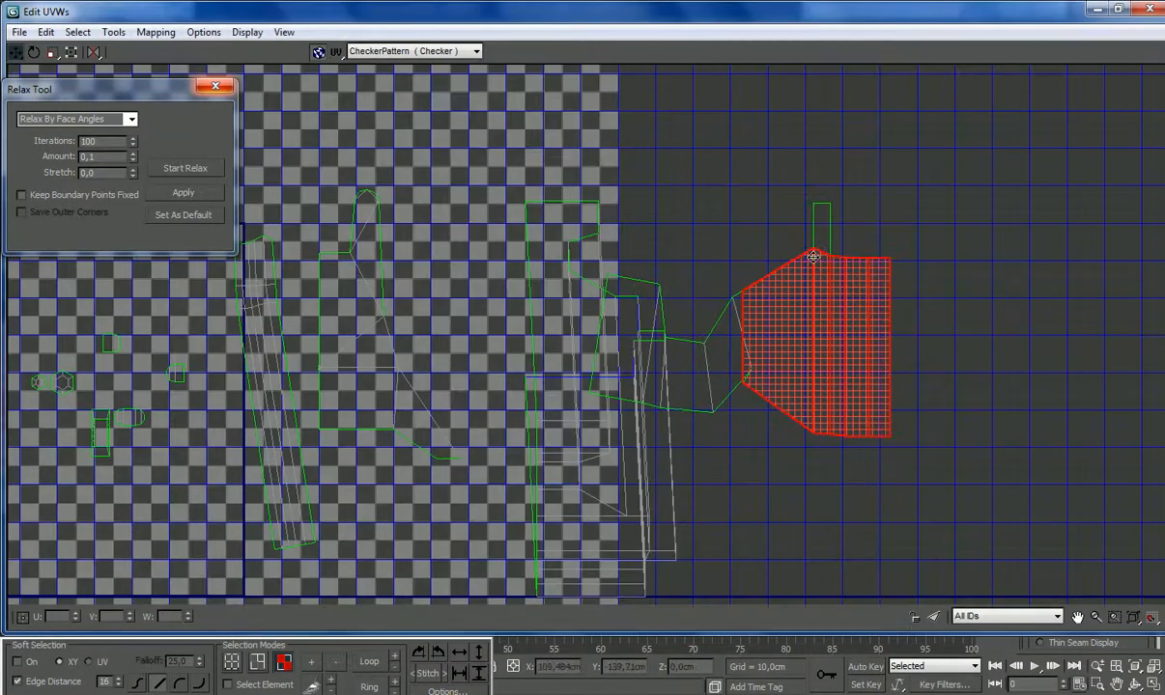
ctrl+click(823, 241)
drag(838, 338, 862, 332)
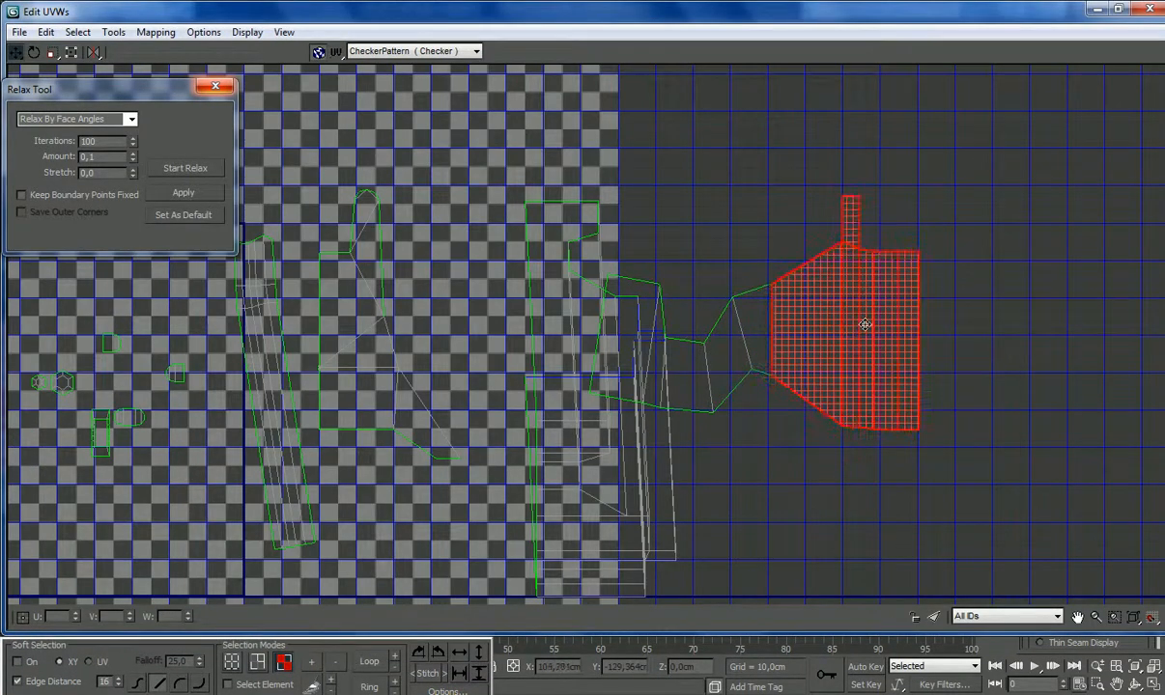
Step: Grow the selection to the entire underside shell and move it onto empty space clear of the plate shell
click(311, 664)
click(311, 663)
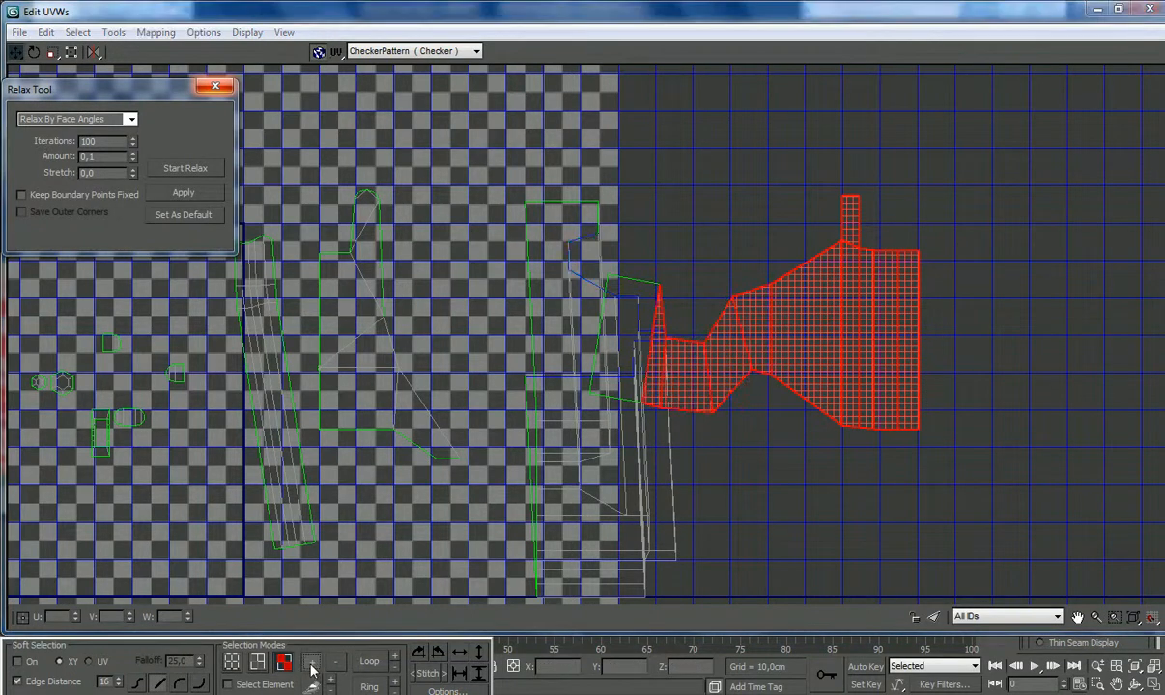
click(311, 664)
drag(741, 331, 910, 216)
click(725, 314)
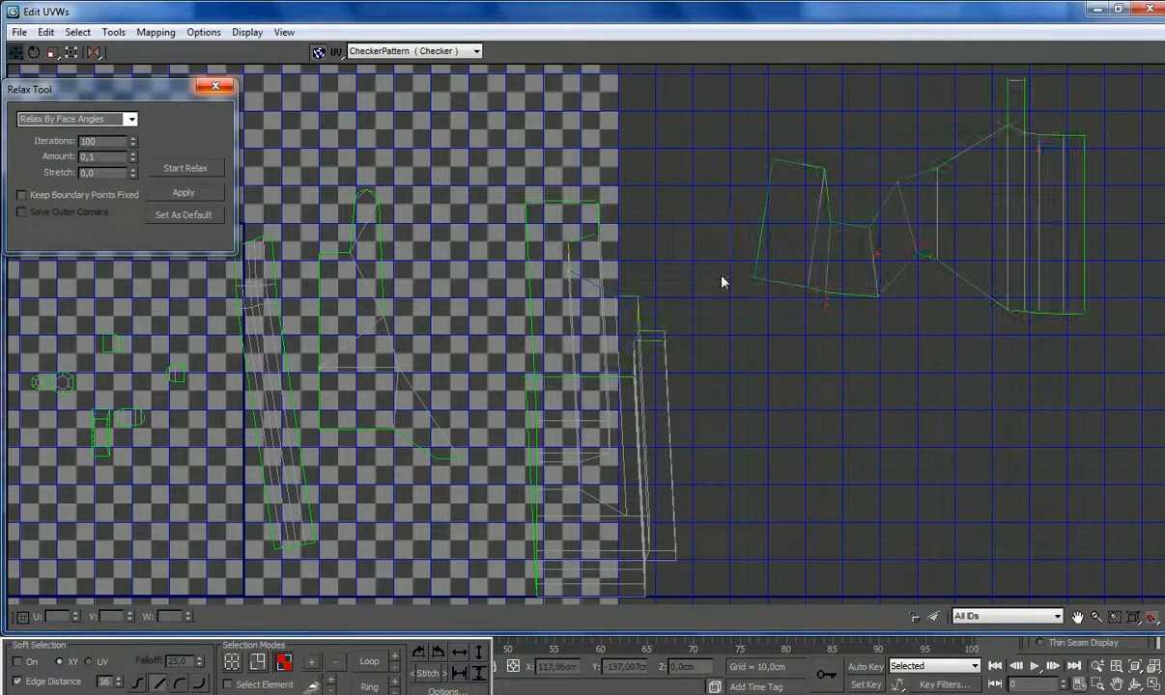
Step: Select the faces along the plate's underside in the 3D view and check which UV sections they cover
scroll(722, 319, down, 3)
scroll(713, 349, up, 2)
scroll(582, 433, up, 2)
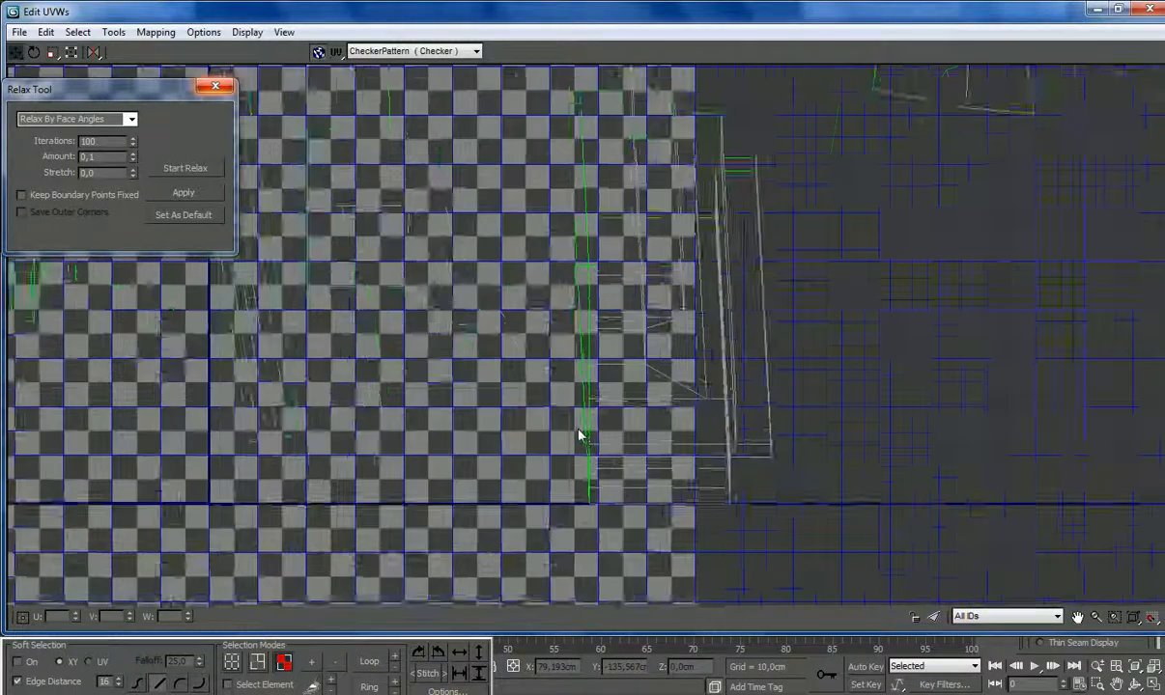
scroll(581, 434, down, 3)
click(1098, 10)
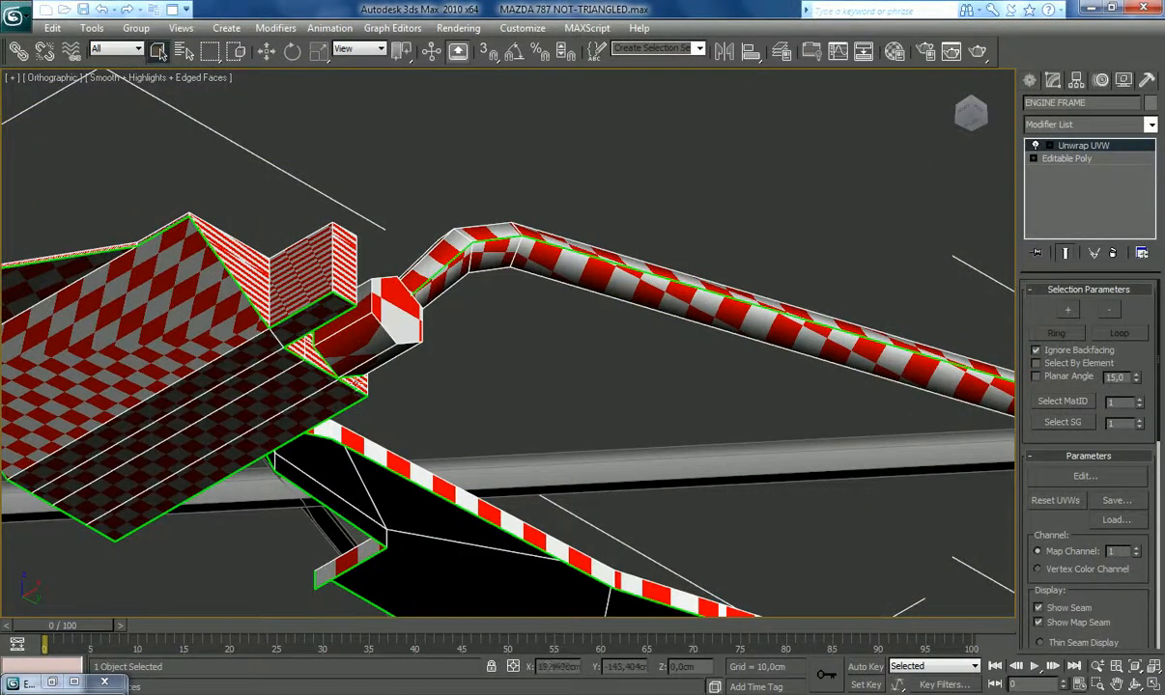
click(288, 413)
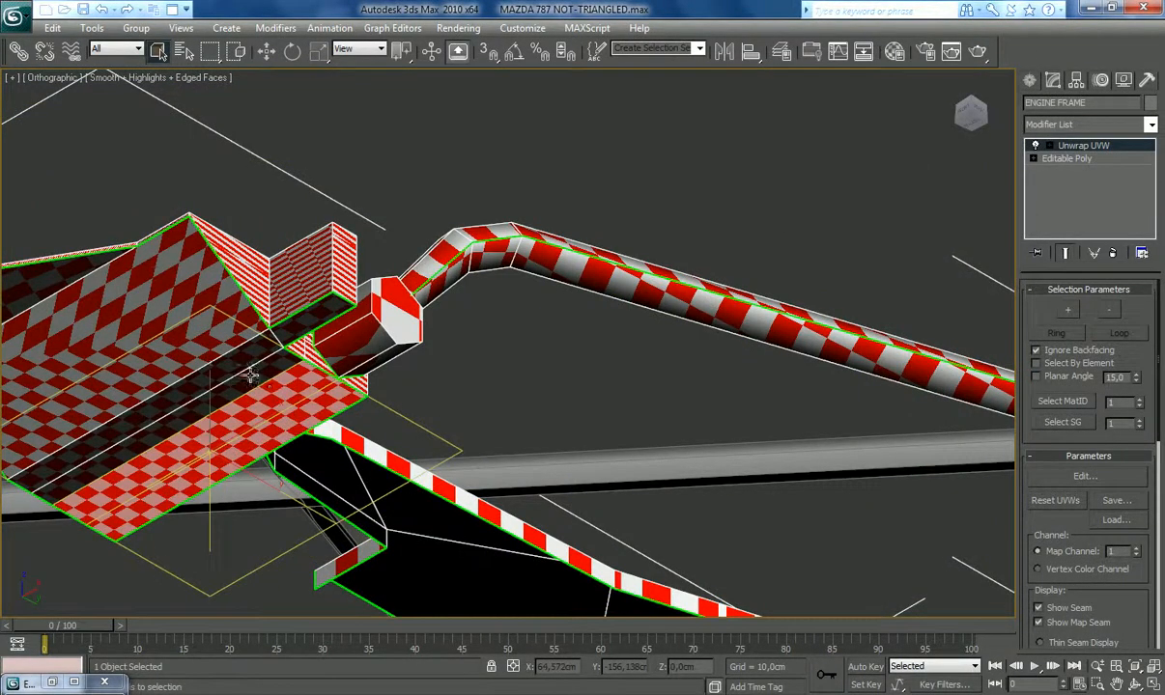
ctrl+click(314, 320)
ctrl+click(76, 265)
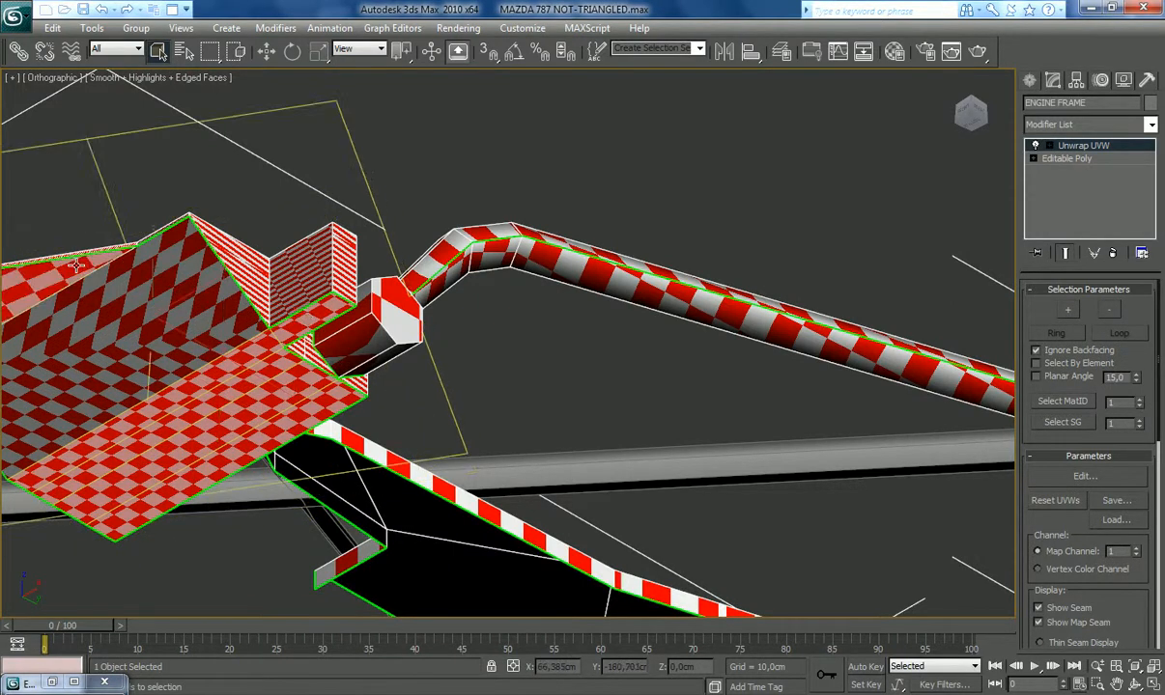
key(z)
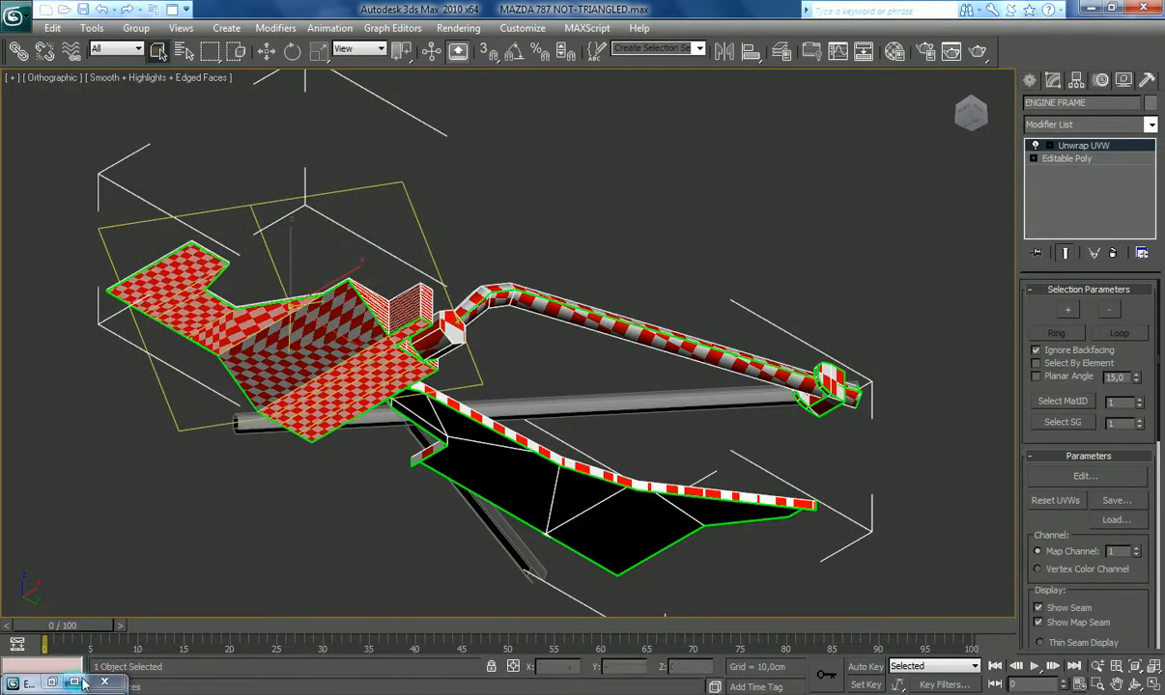
click(53, 682)
scroll(819, 217, up, 6)
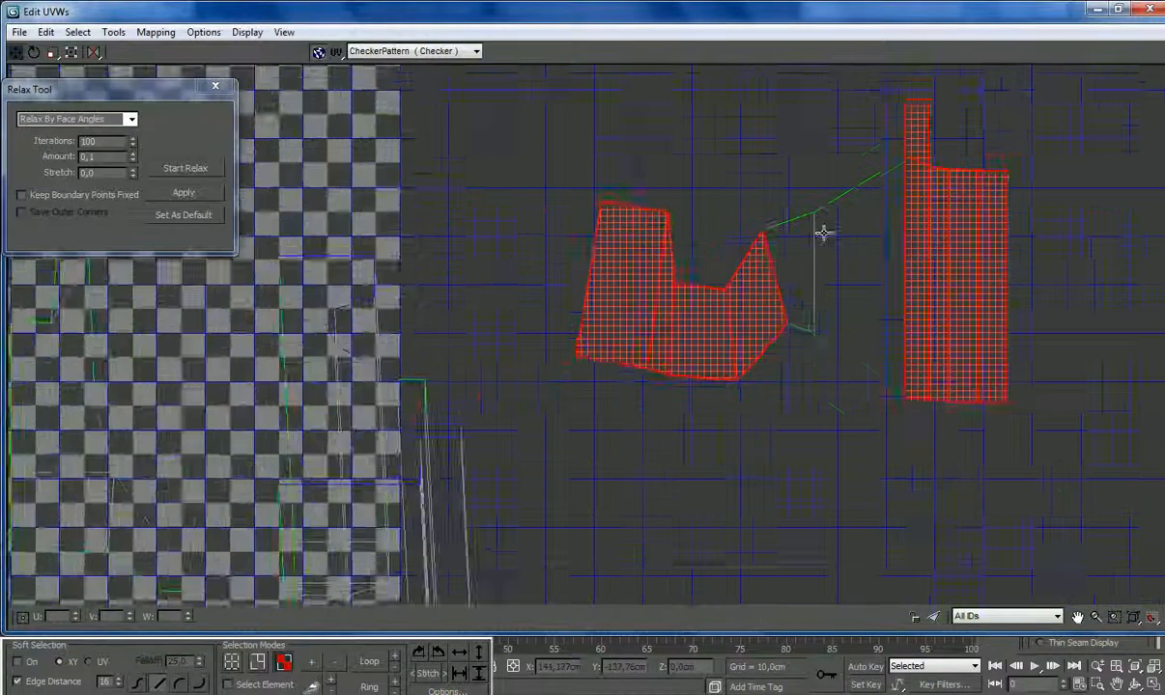
scroll(849, 273, down, 4)
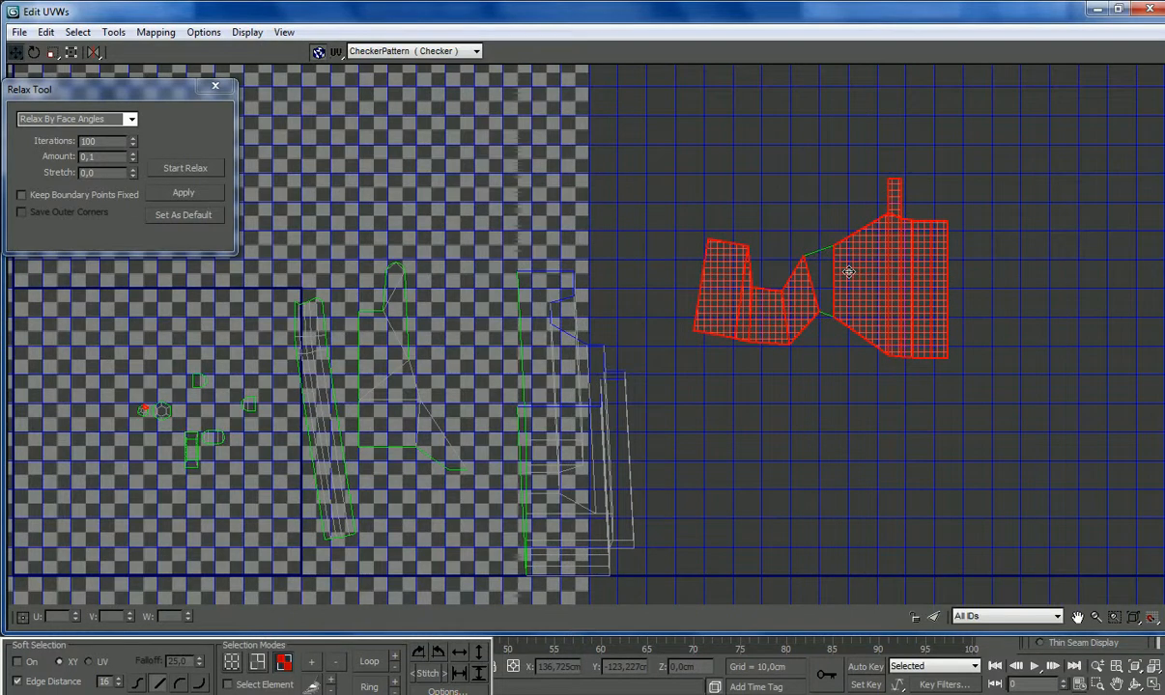
Step: View the plate from above and select all the flat faces on its top side
click(1098, 8)
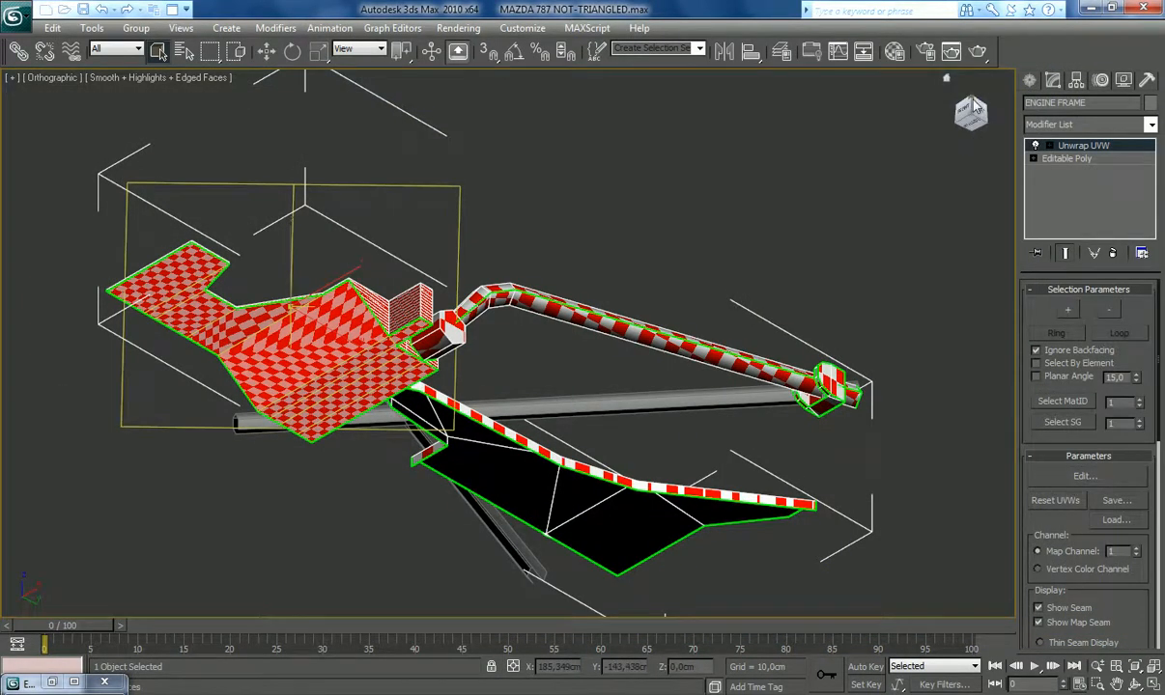
click(973, 102)
click(1117, 684)
middle_drag(623, 528, 715, 261)
middle_drag(578, 483, 650, 260)
middle_drag(610, 564, 632, 324)
scroll(604, 376, up, 4)
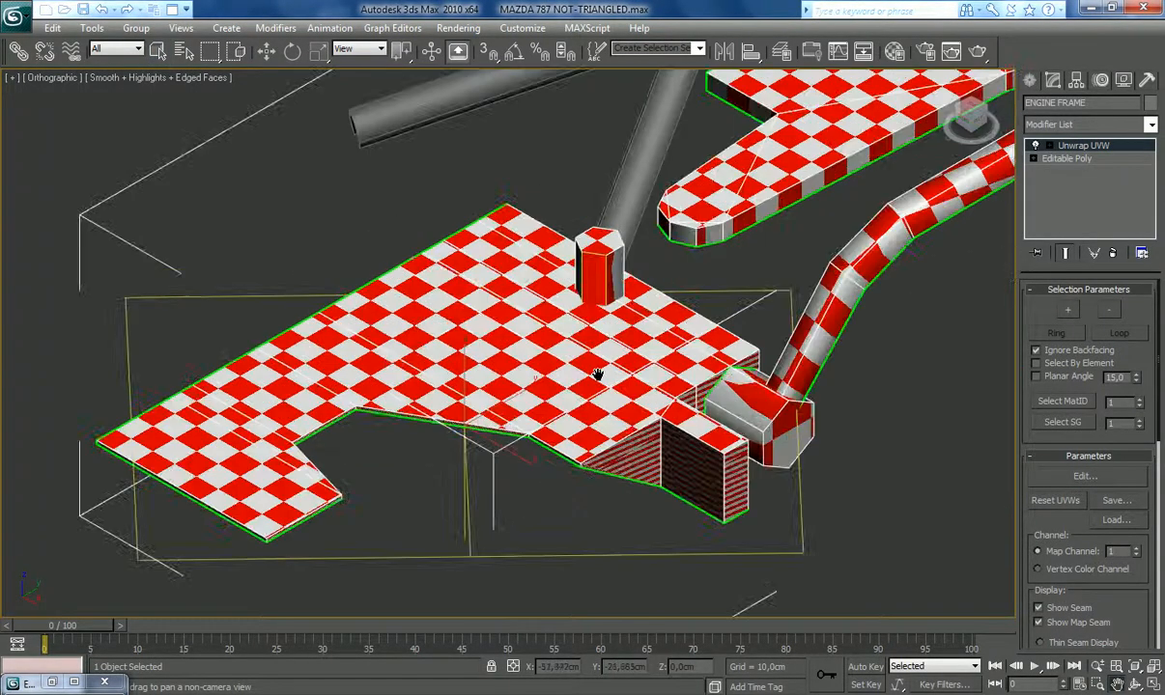
click(157, 50)
click(193, 411)
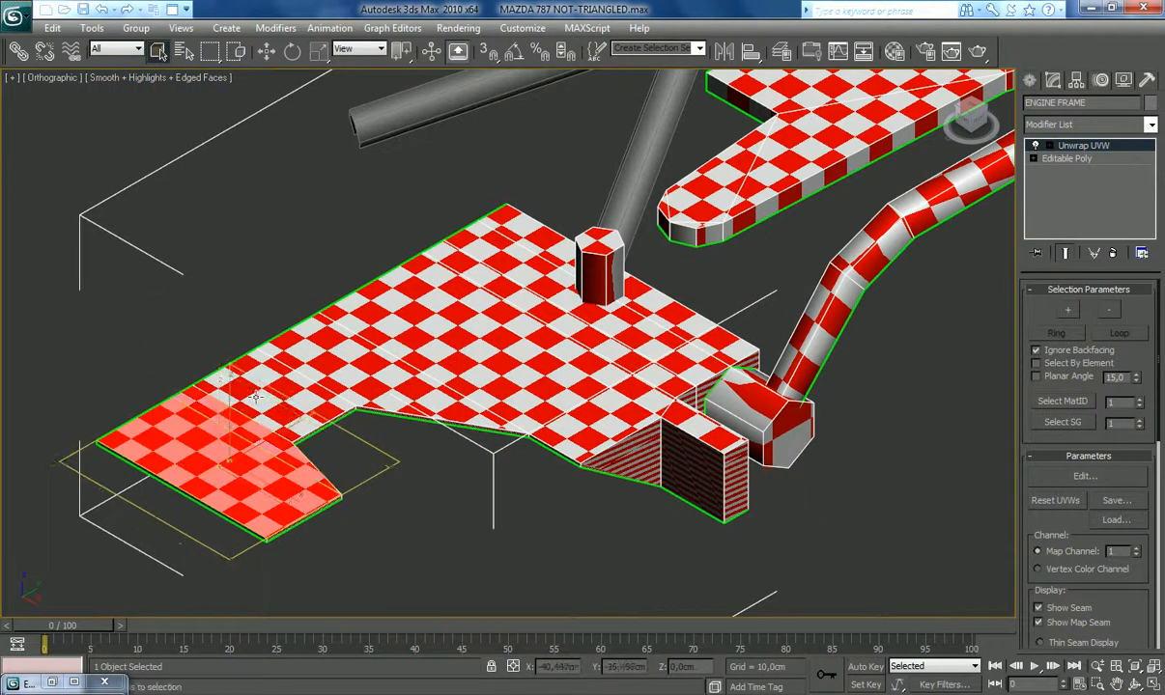
ctrl+click(256, 396)
ctrl+click(306, 341)
ctrl+click(403, 307)
ctrl+click(506, 269)
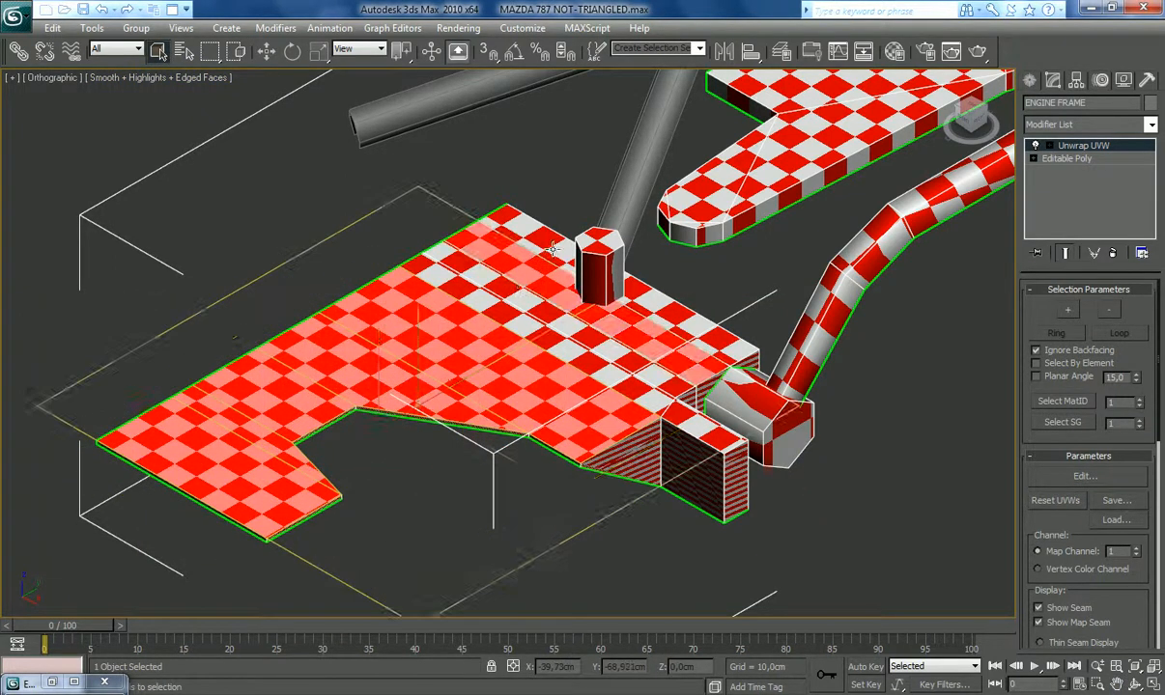
ctrl+click(523, 239)
ctrl+click(476, 287)
ctrl+click(486, 279)
ctrl+click(696, 426)
Step: Move the plate's top faces onto empty UV space and bring the leftover rim vertices down next to them
click(77, 682)
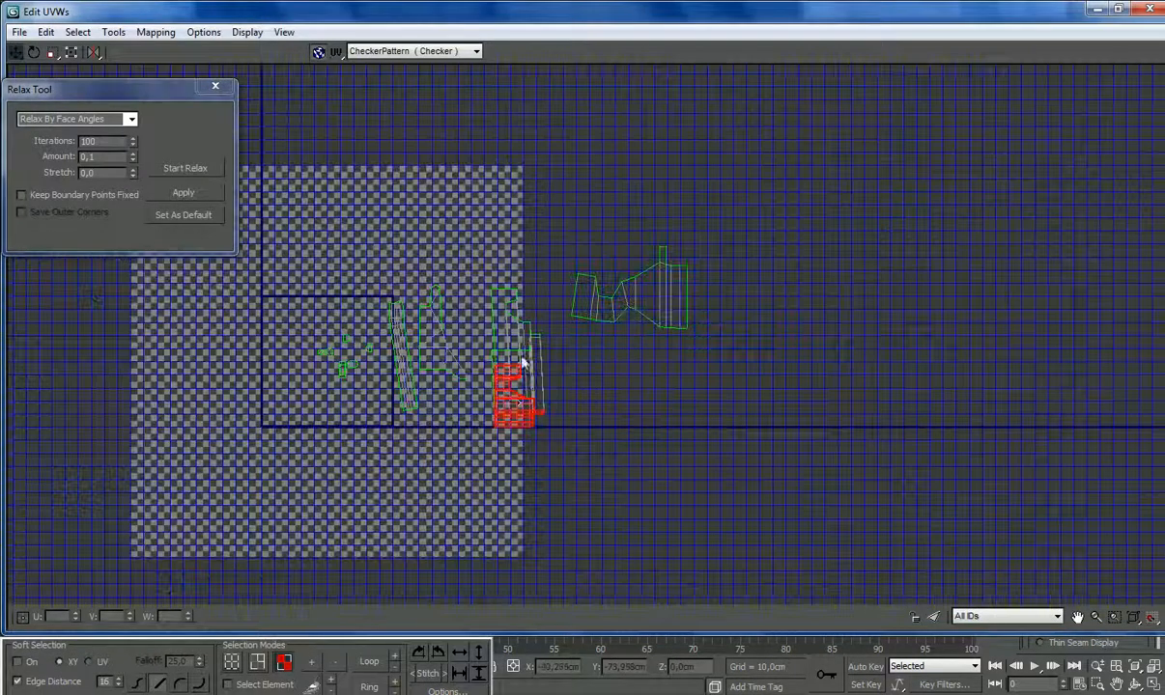
drag(514, 403, 655, 475)
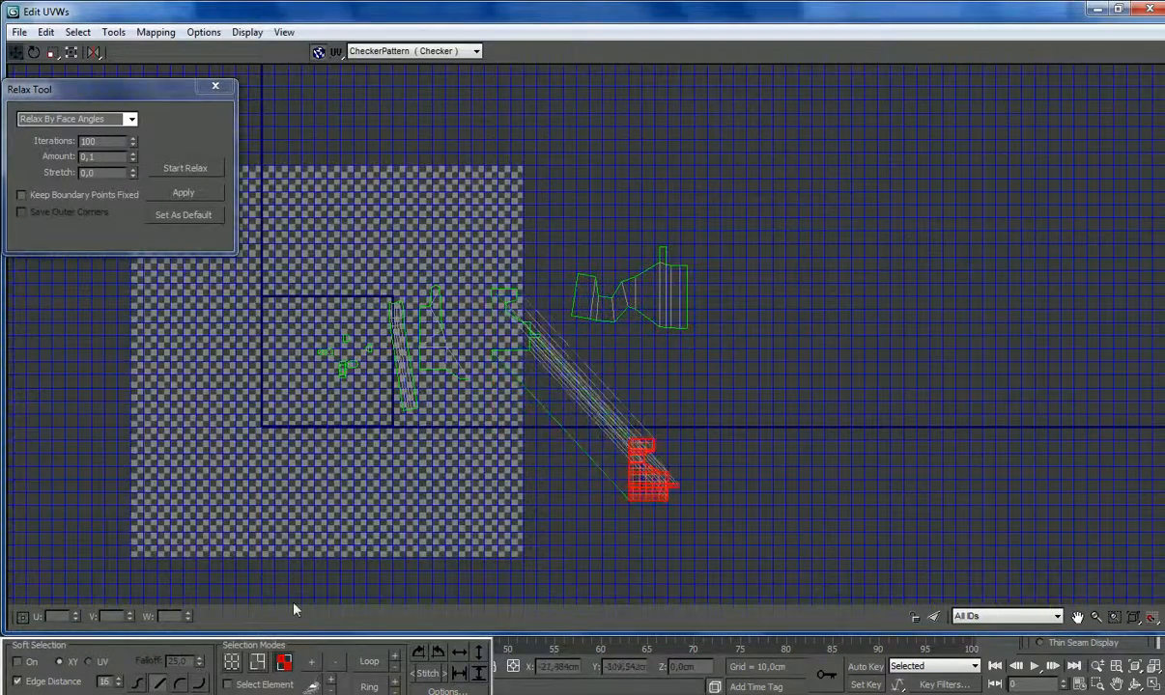
click(232, 662)
drag(480, 359, 543, 272)
drag(533, 341, 682, 515)
Step: Arrange the rim vertices just outside the top shell's edges so the rim faces form a narrow border around it
scroll(682, 515, up, 6)
drag(646, 473, 572, 399)
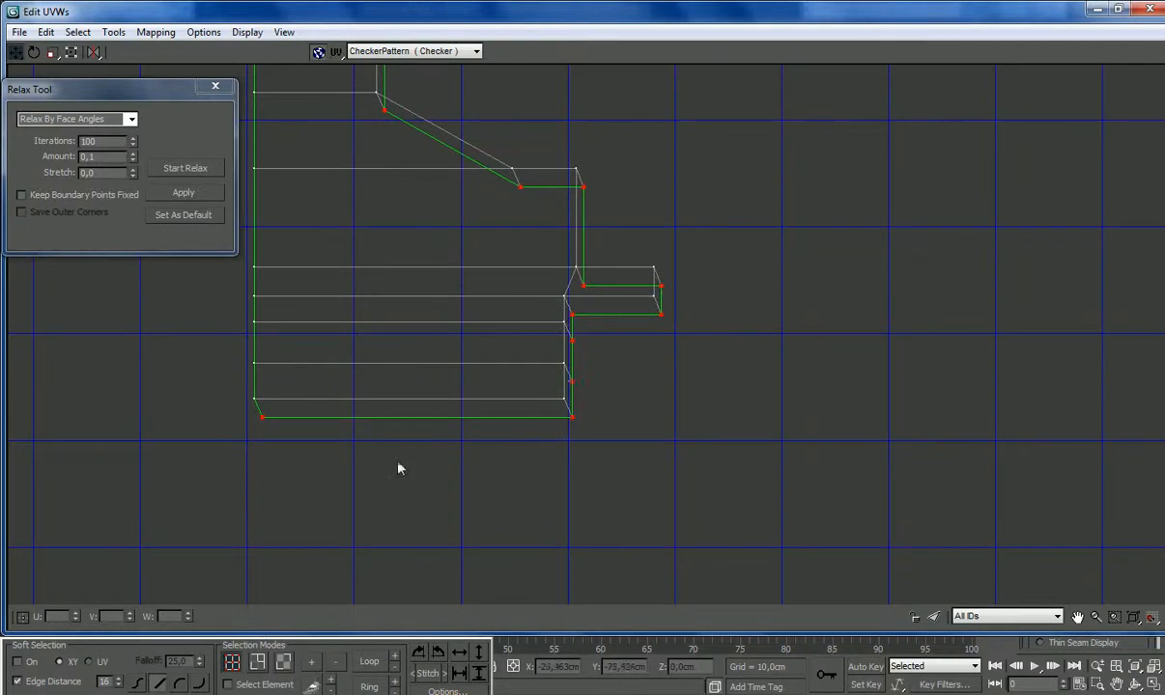
alt+drag(600, 316, 661, 257)
alt+drag(713, 301, 503, 149)
scroll(494, 322, down, 2)
scroll(494, 322, down, 2)
scroll(472, 187, up, 3)
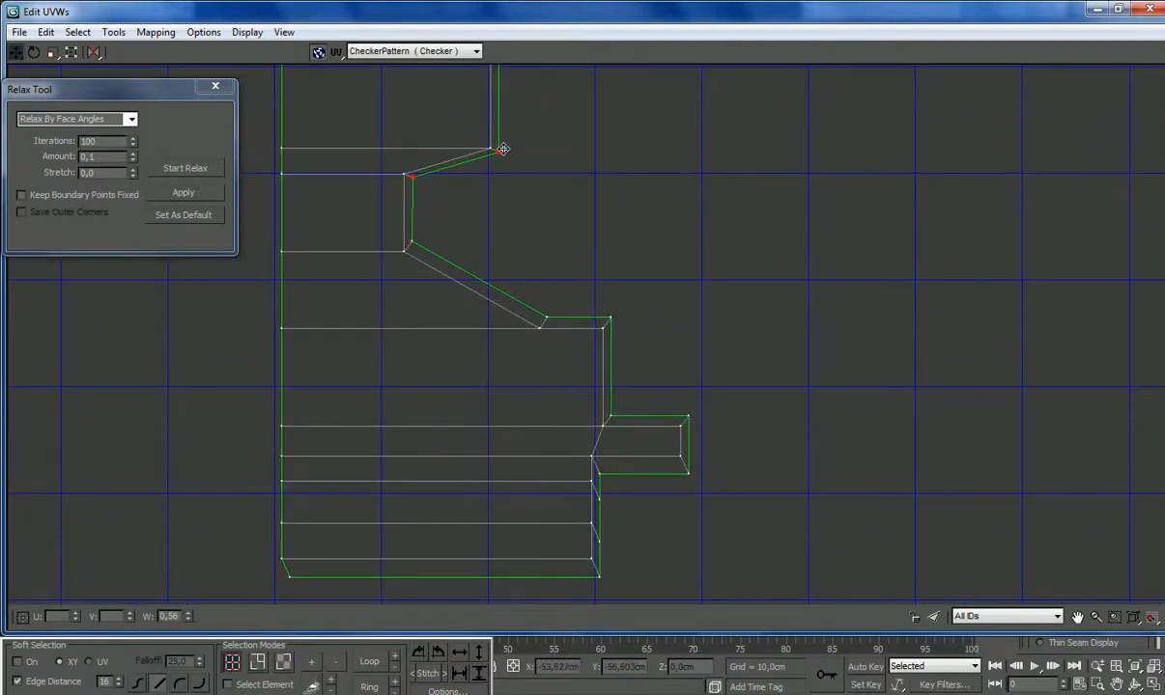
scroll(397, 232, down, 3)
scroll(534, 150, up, 5)
drag(555, 164, 553, 149)
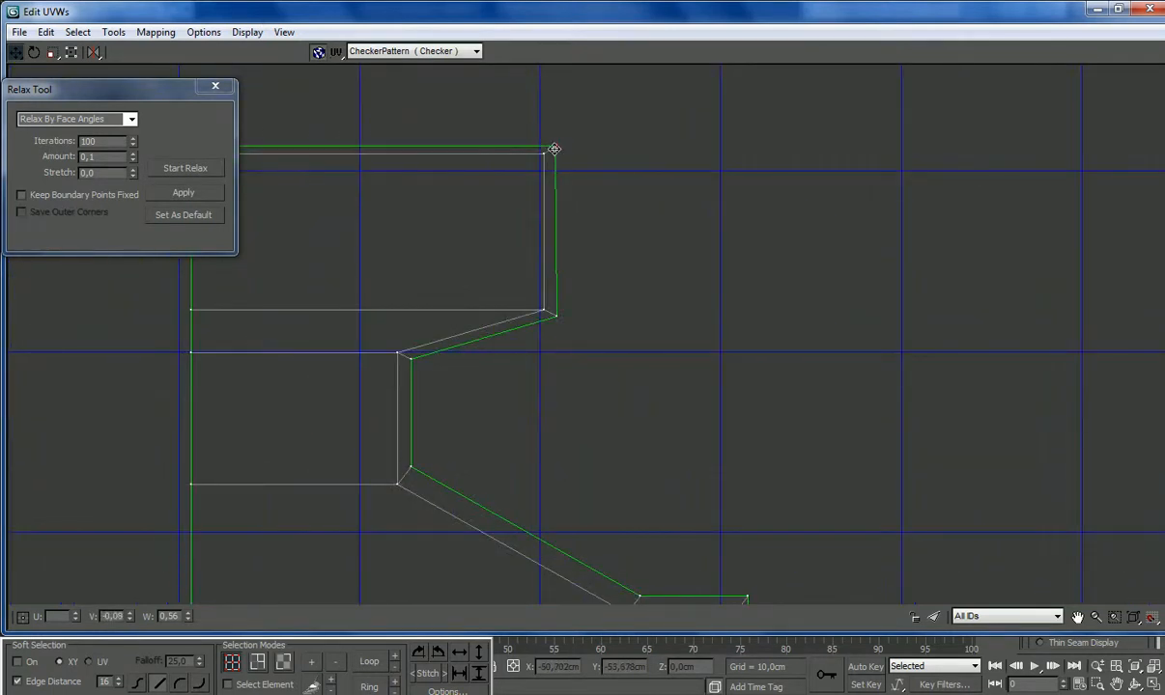
Step: Select all faces of the triangulated plate with the rounded end and move them below the tile, away from their rim vertices
scroll(580, 213, down, 6)
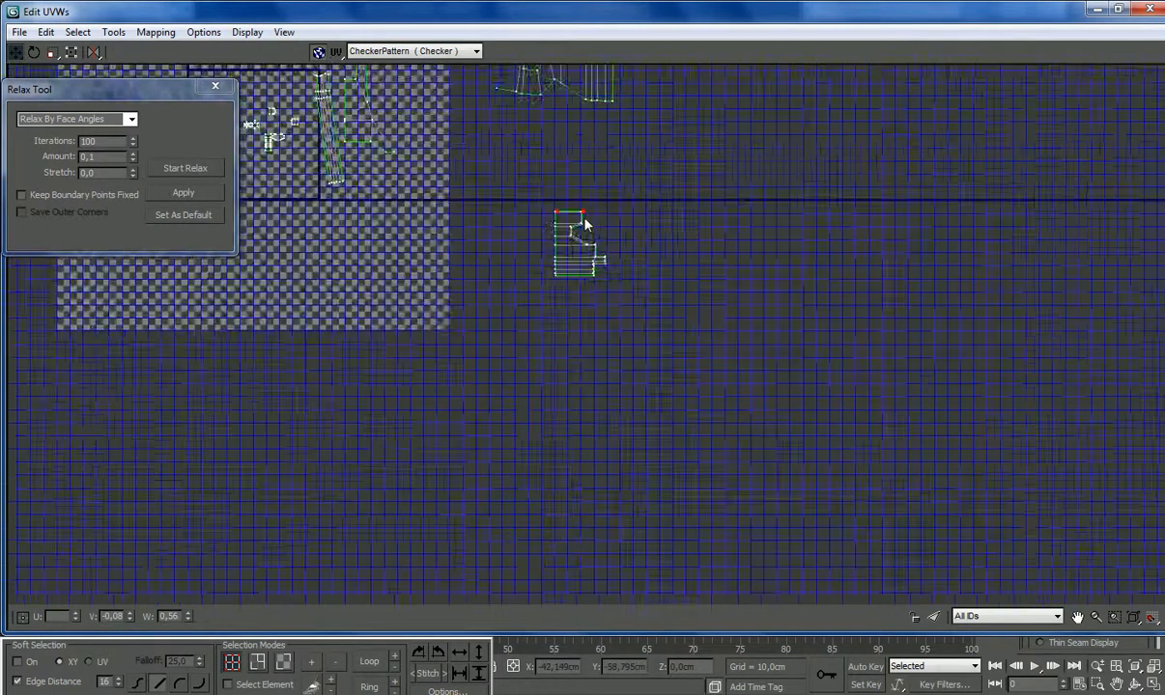
scroll(584, 283, up, 3)
scroll(584, 282, down, 3)
scroll(312, 307, up, 3)
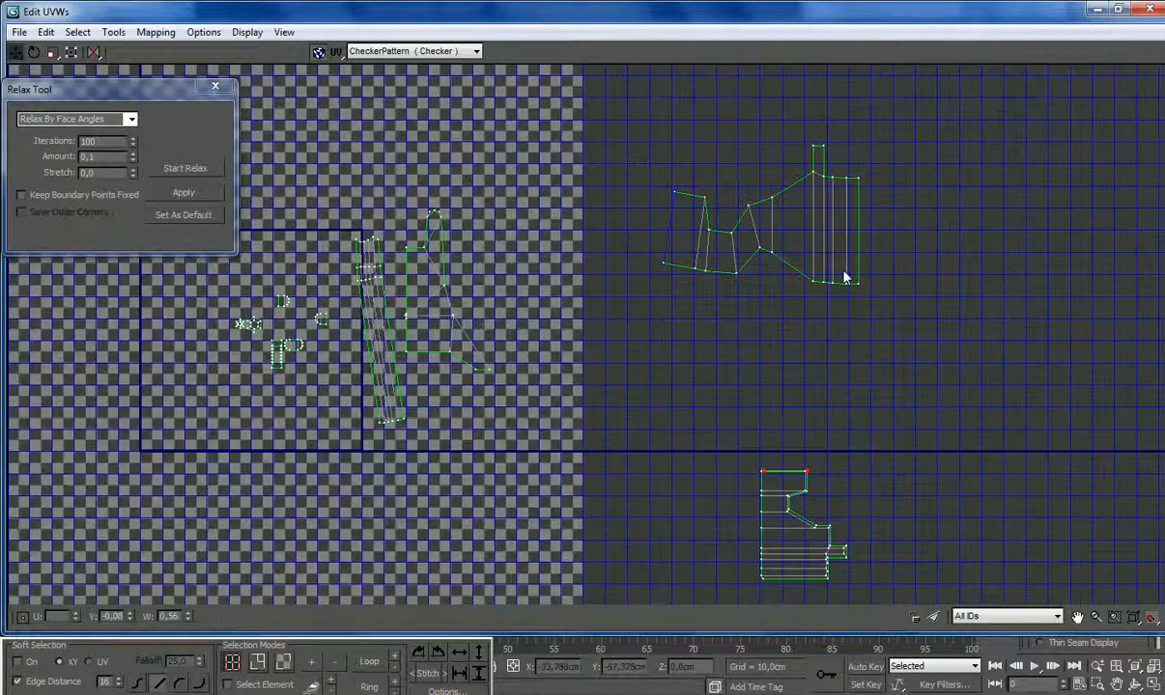
scroll(394, 219, up, 2)
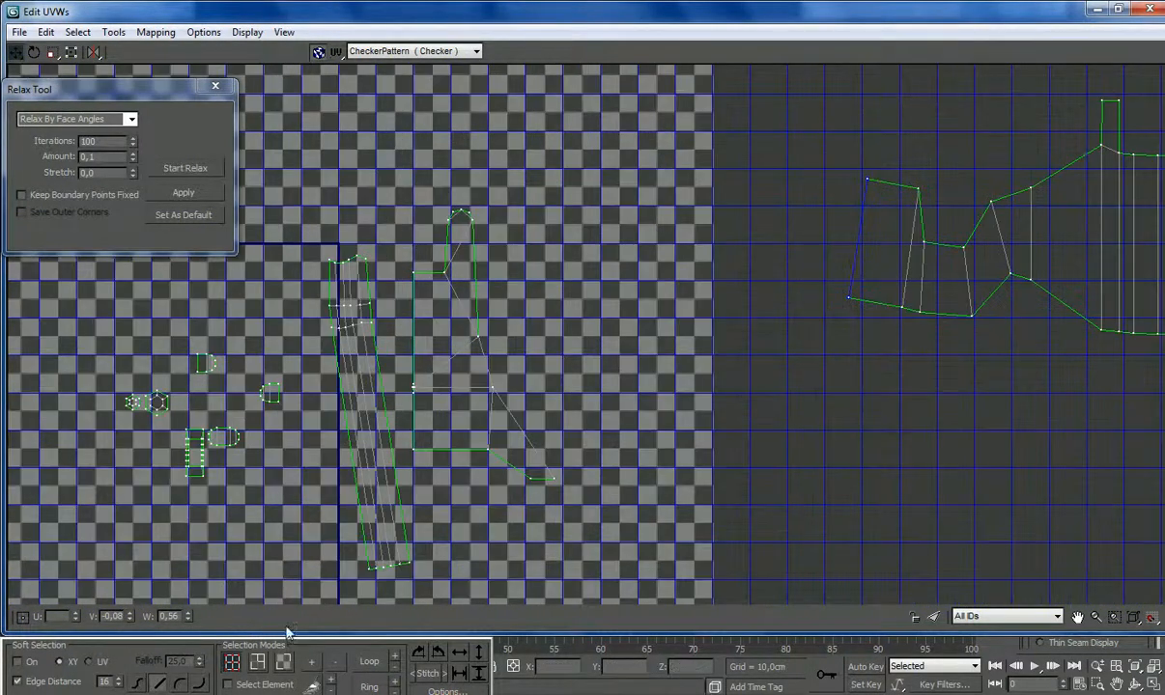
click(282, 662)
click(447, 398)
ctrl+click(512, 446)
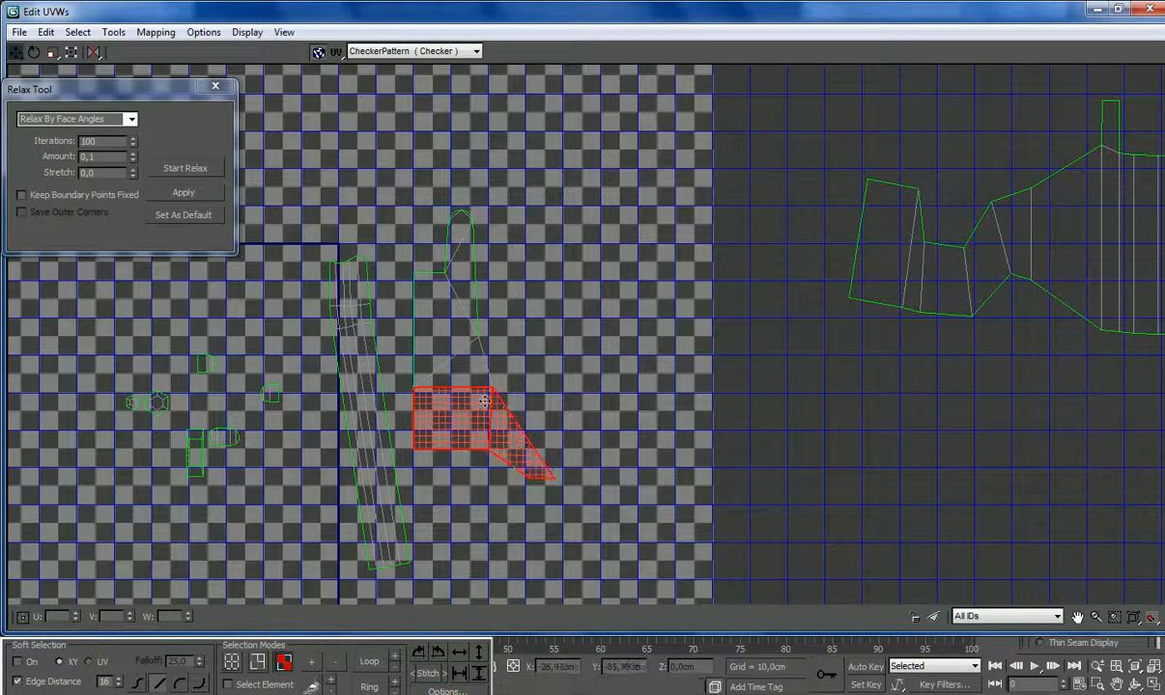
scroll(457, 382, up, 2)
ctrl+click(439, 333)
ctrl+click(466, 199)
ctrl+click(447, 155)
scroll(434, 96, up, 2)
ctrl+click(504, 187)
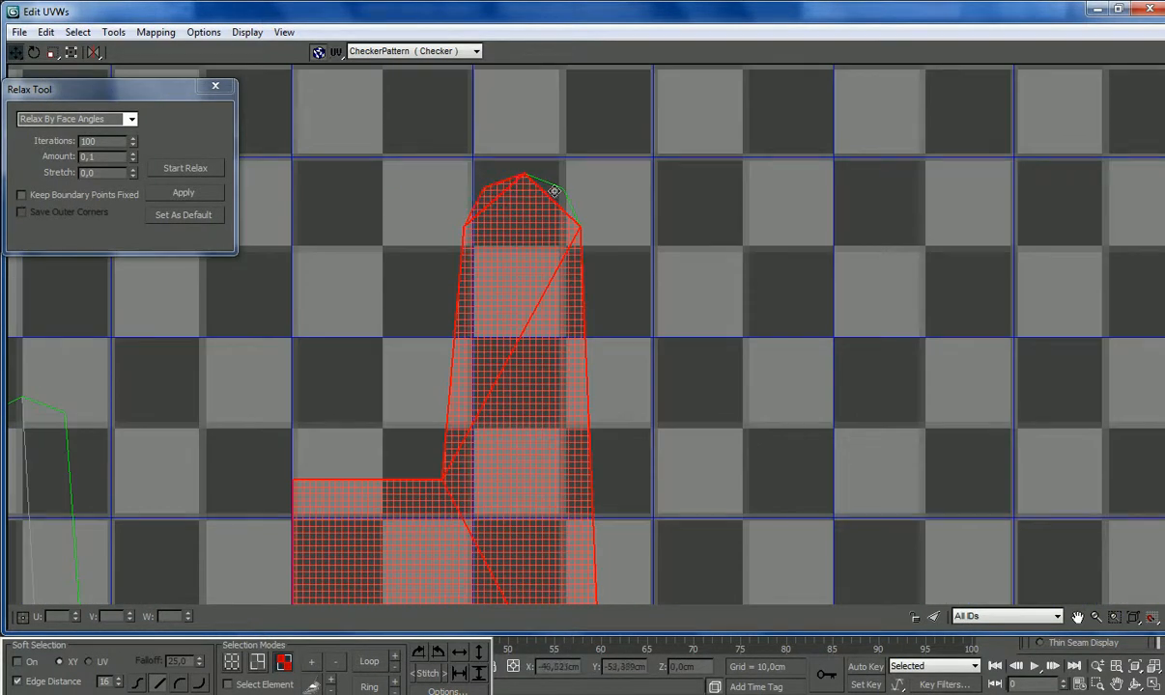
ctrl+click(555, 191)
scroll(554, 192, down, 5)
drag(546, 254, 607, 476)
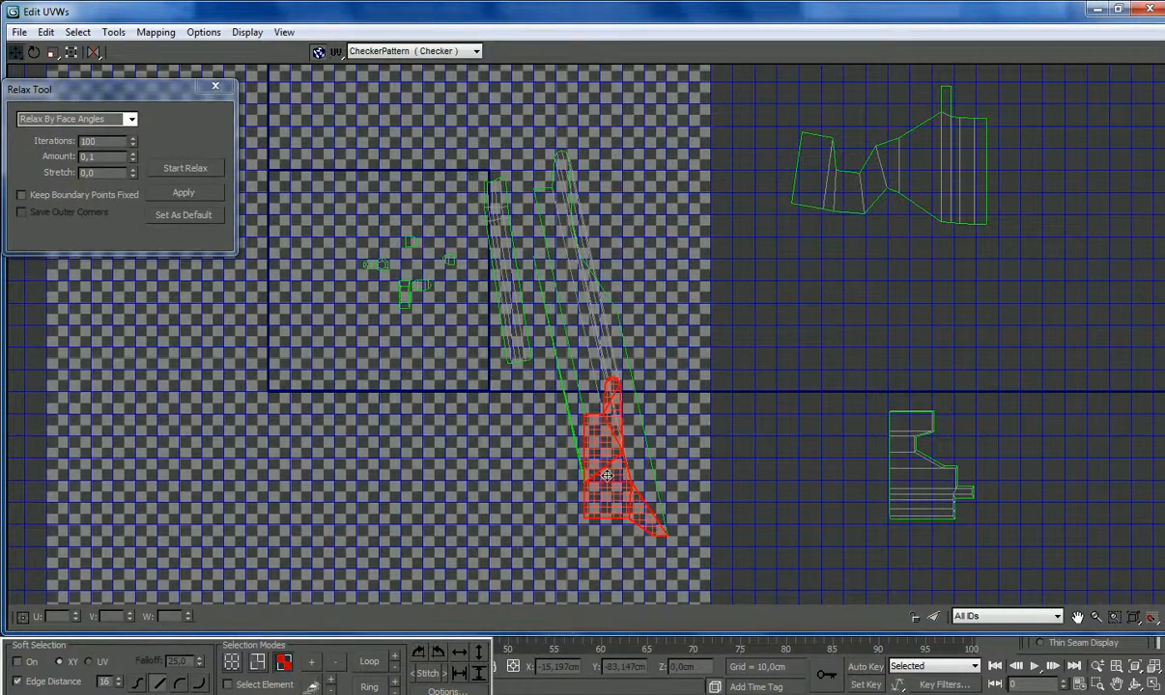
Step: Bring the rim vertices left behind by the round-ended plate shell down to its new position
click(232, 661)
drag(534, 256, 562, 492)
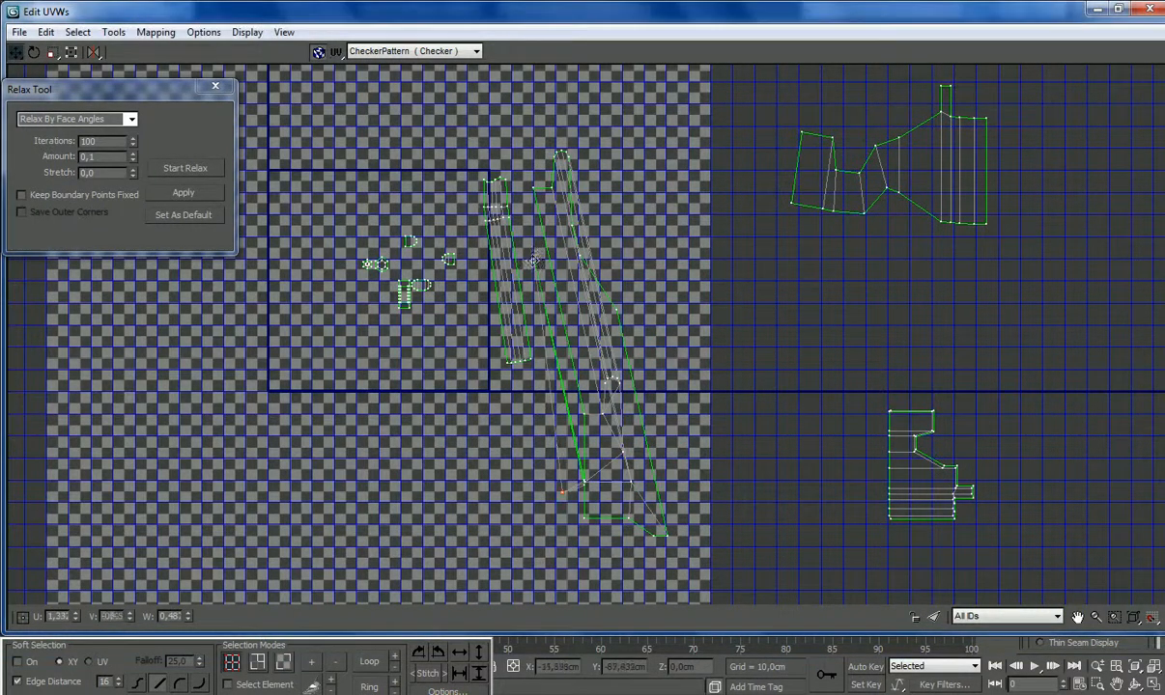
scroll(574, 497, up, 8)
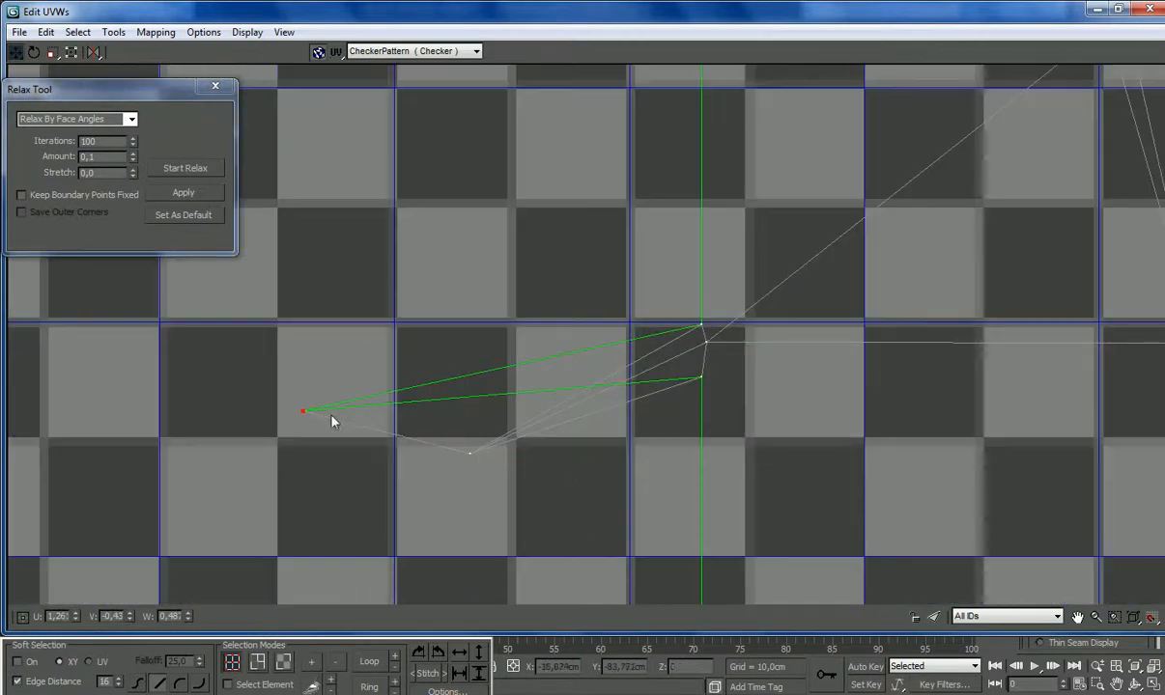
drag(469, 452, 698, 342)
scroll(594, 365, down, 12)
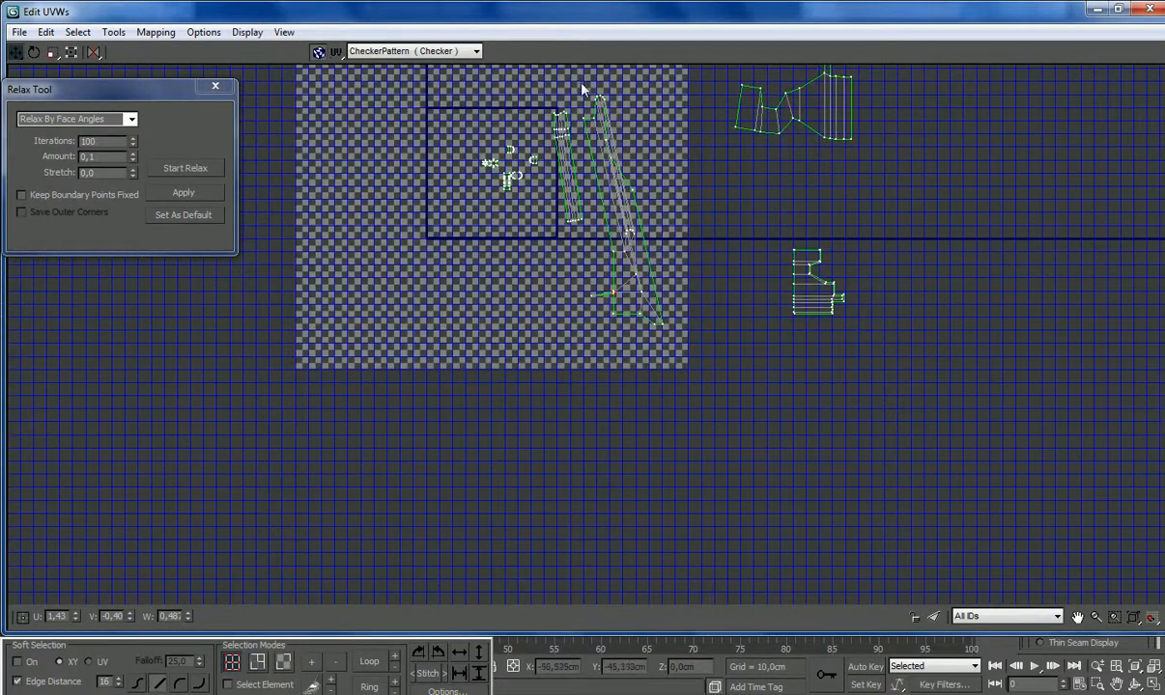
drag(610, 157, 645, 292)
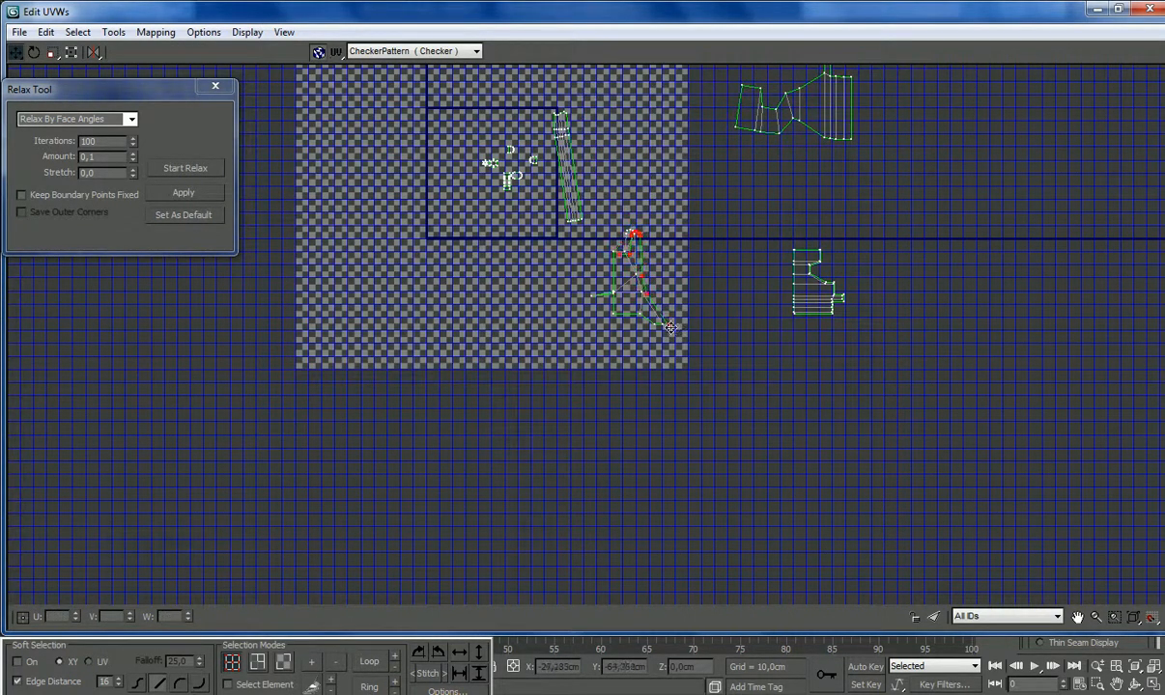
Step: Shift the rim vertices of the round-ended plate so they sit just outside its outline
scroll(649, 302, up, 9)
drag(625, 235, 594, 229)
scroll(598, 341, down, 5)
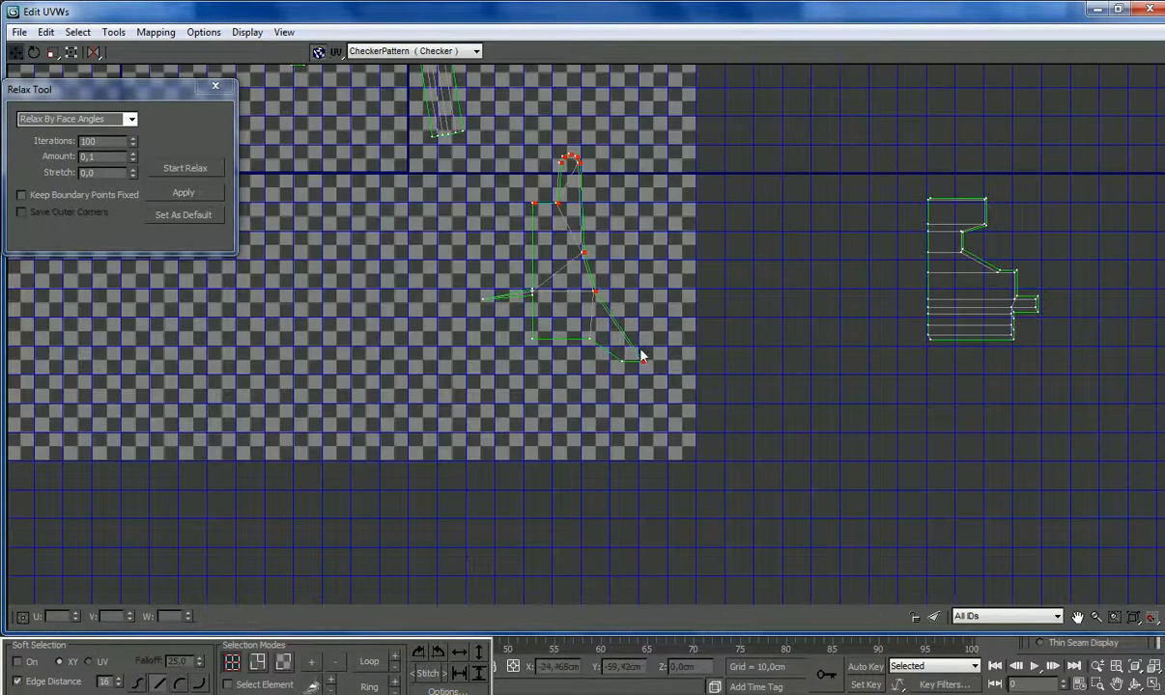
scroll(586, 242, up, 5)
drag(531, 316, 522, 309)
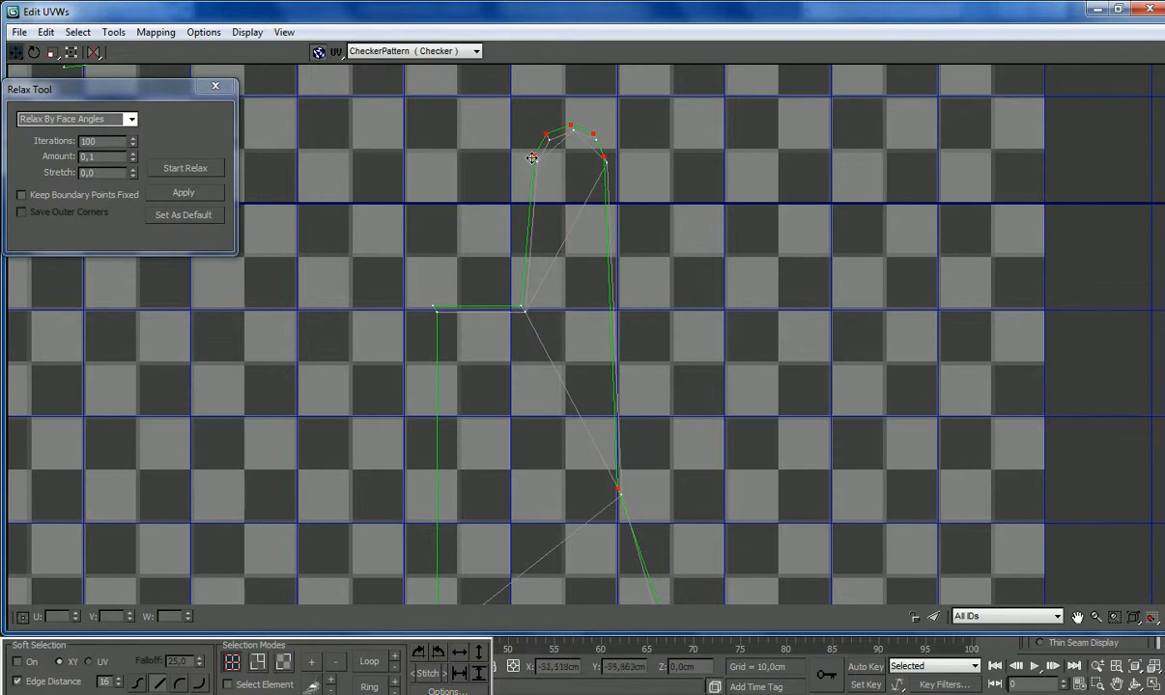
drag(533, 158, 541, 162)
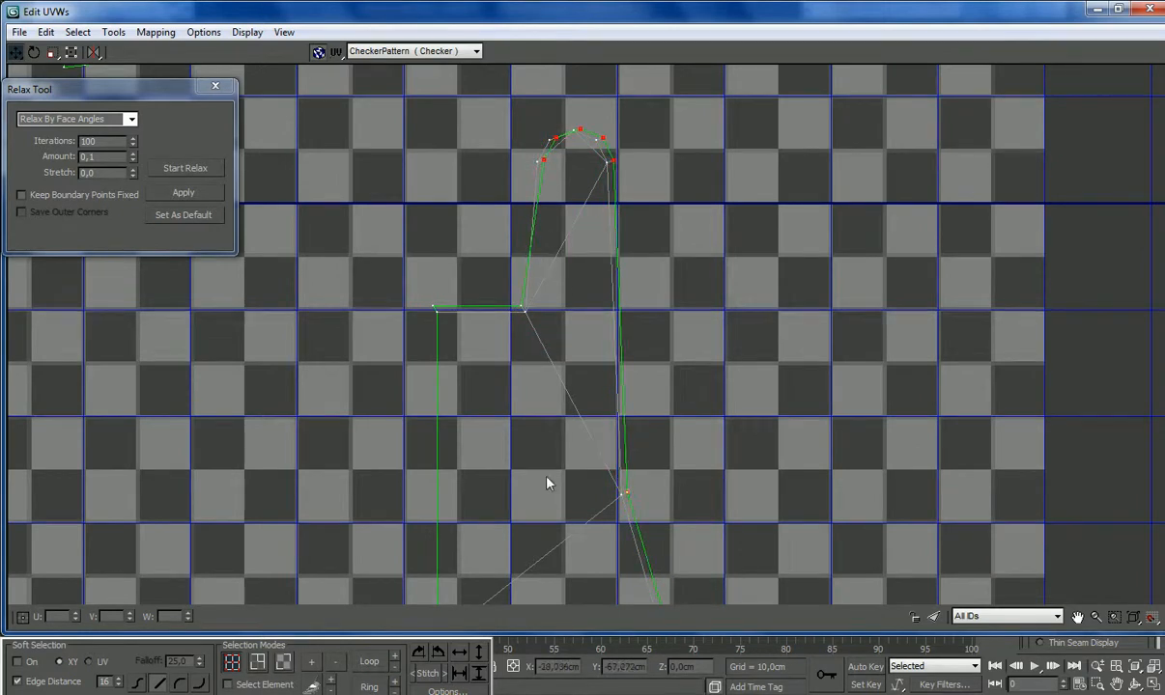
Step: Adjust the individual rim vertices around the plate's rounded tip so they lie outside the tip faces
scroll(548, 494, down, 3)
scroll(559, 459, up, 1)
scroll(553, 148, up, 4)
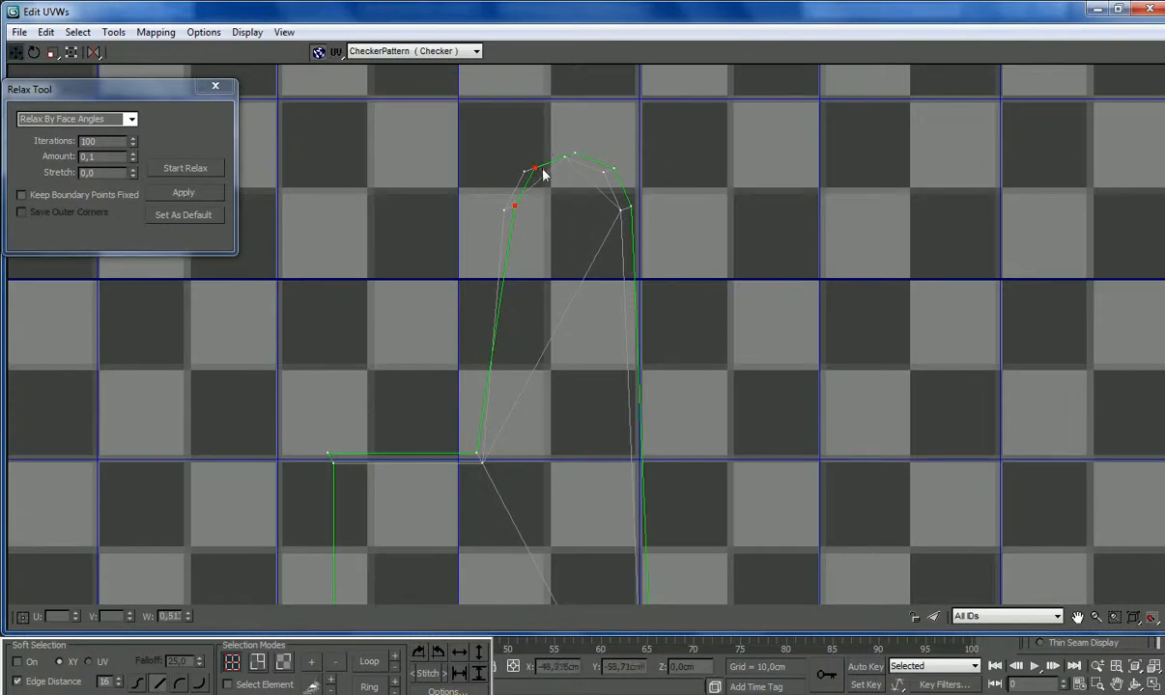
drag(533, 169, 516, 168)
click(568, 150)
scroll(565, 178, down, 10)
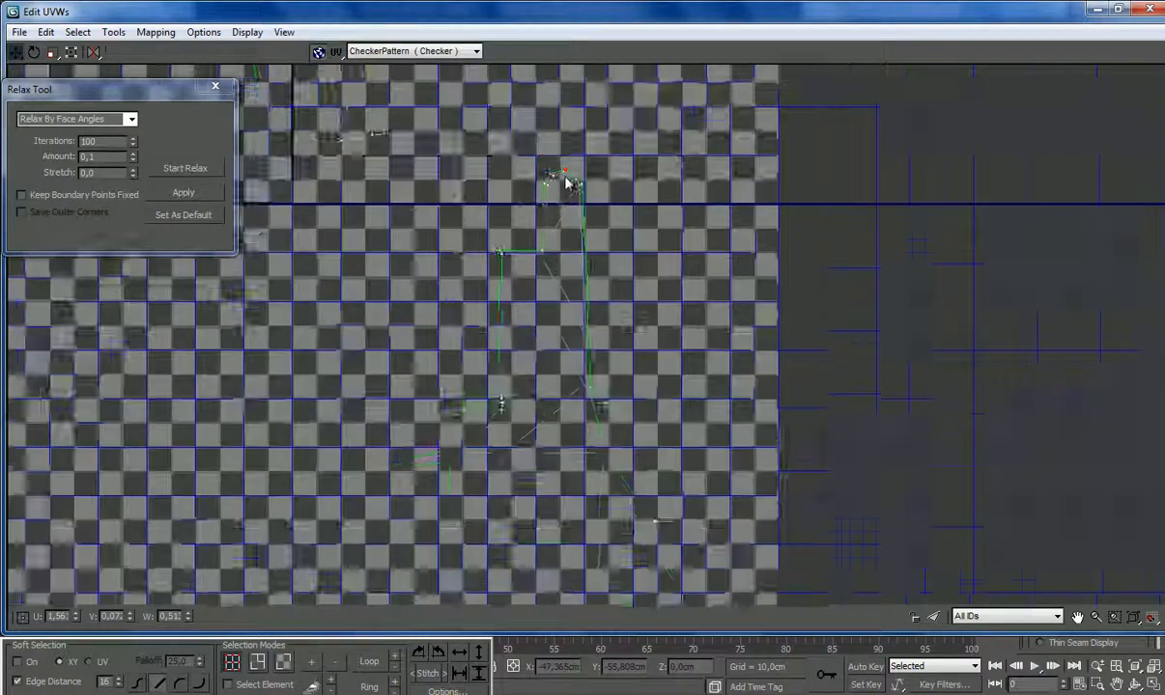
scroll(456, 144, up, 3)
scroll(454, 164, down, 2)
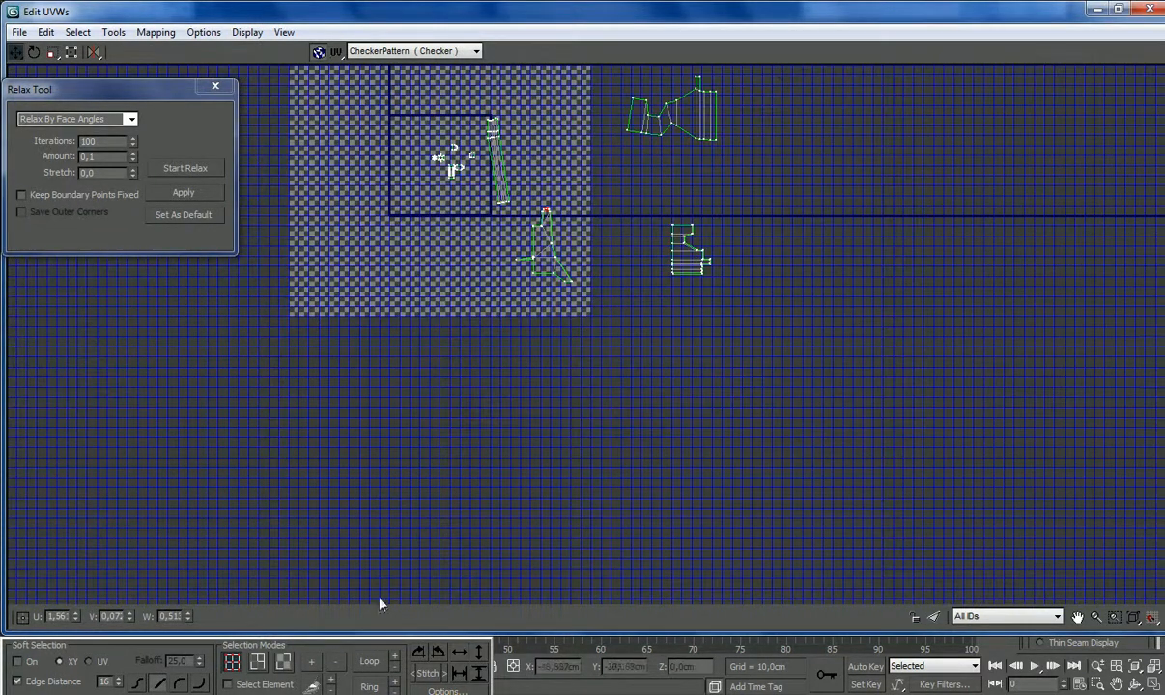
Step: Select the underside shell's faces, collapse the engine frame's Unwrap UVW modifier into the Editable Poly and switch to polygon level
click(284, 662)
drag(741, 180, 593, 63)
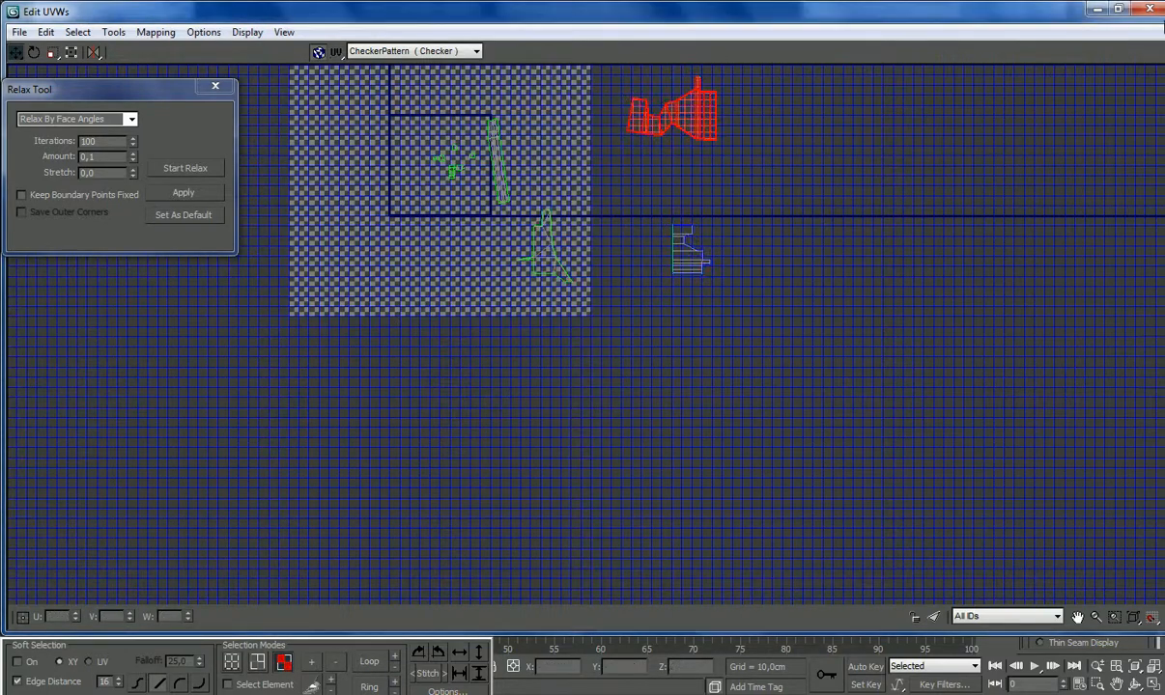
click(1149, 8)
right_click(1083, 145)
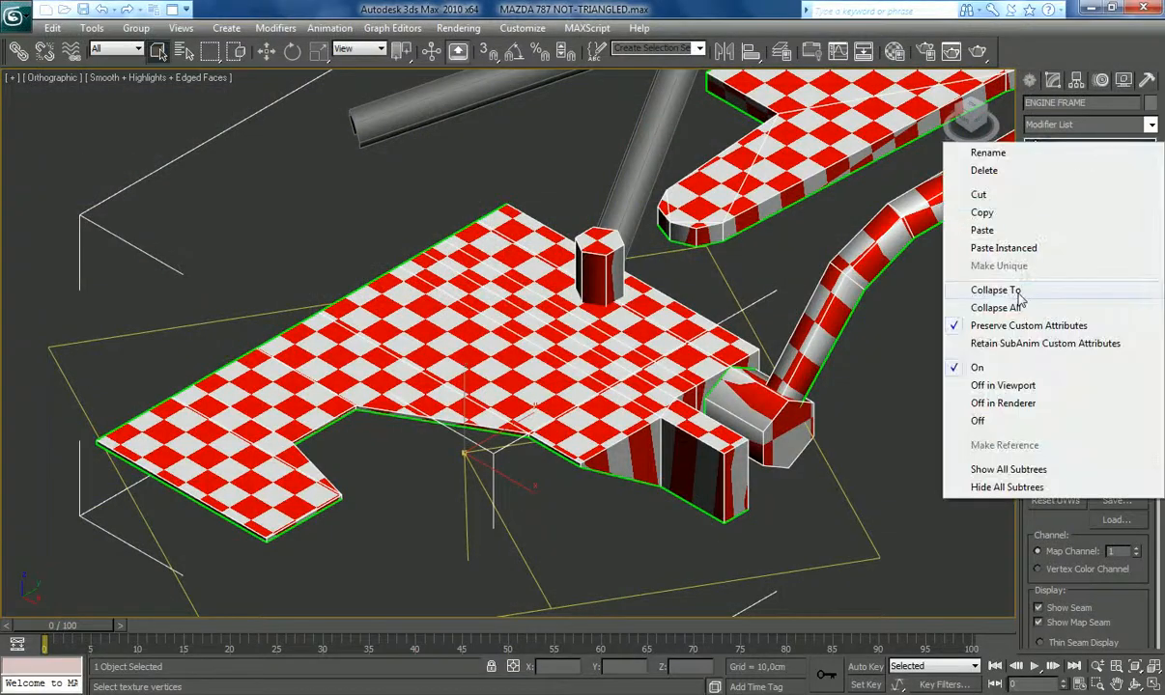
click(965, 288)
click(1106, 309)
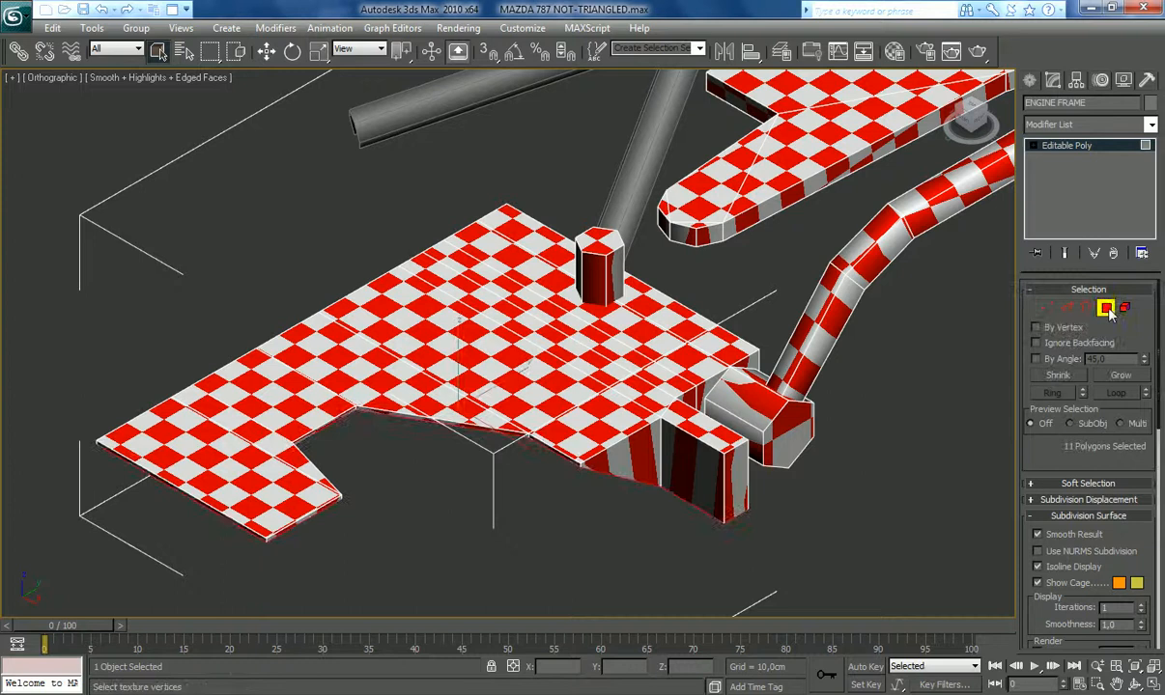
Step: Apply a planar UVW Mapping of 100 by 100 cm with Y alignment to the selected underside polygons and collapse it into the Editable Poly
click(1089, 517)
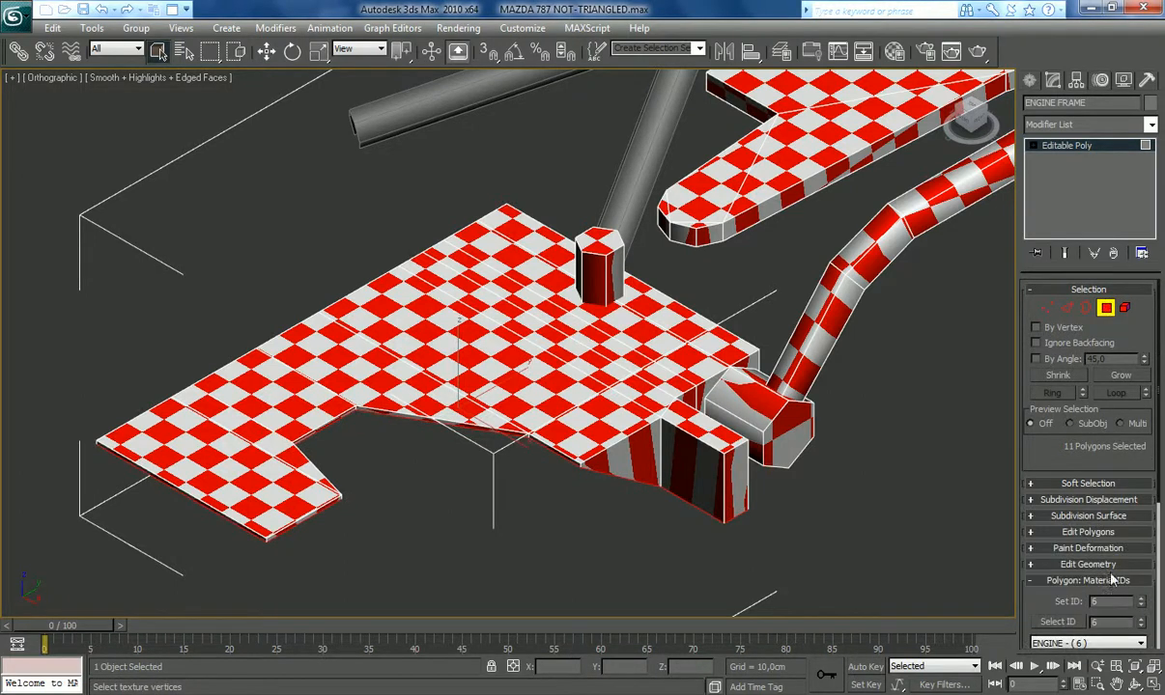
click(1086, 124)
scroll(1091, 463, down, 15)
click(1063, 543)
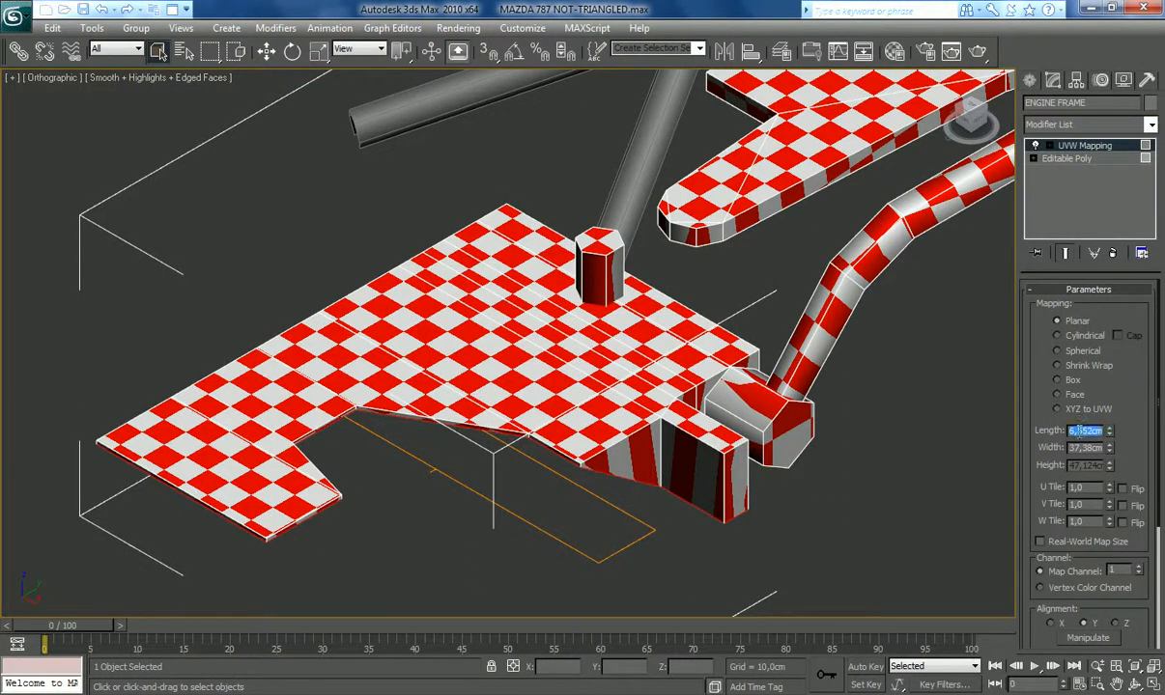
key(Tab)
text(100)
key(Return)
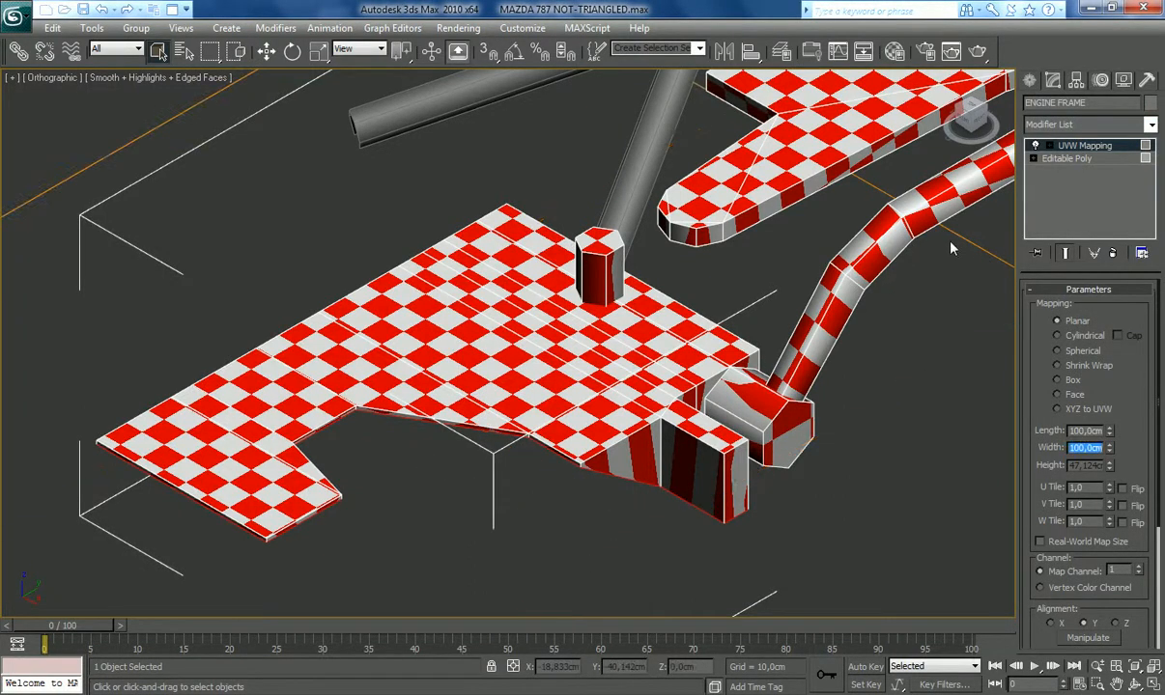
right_click(1097, 146)
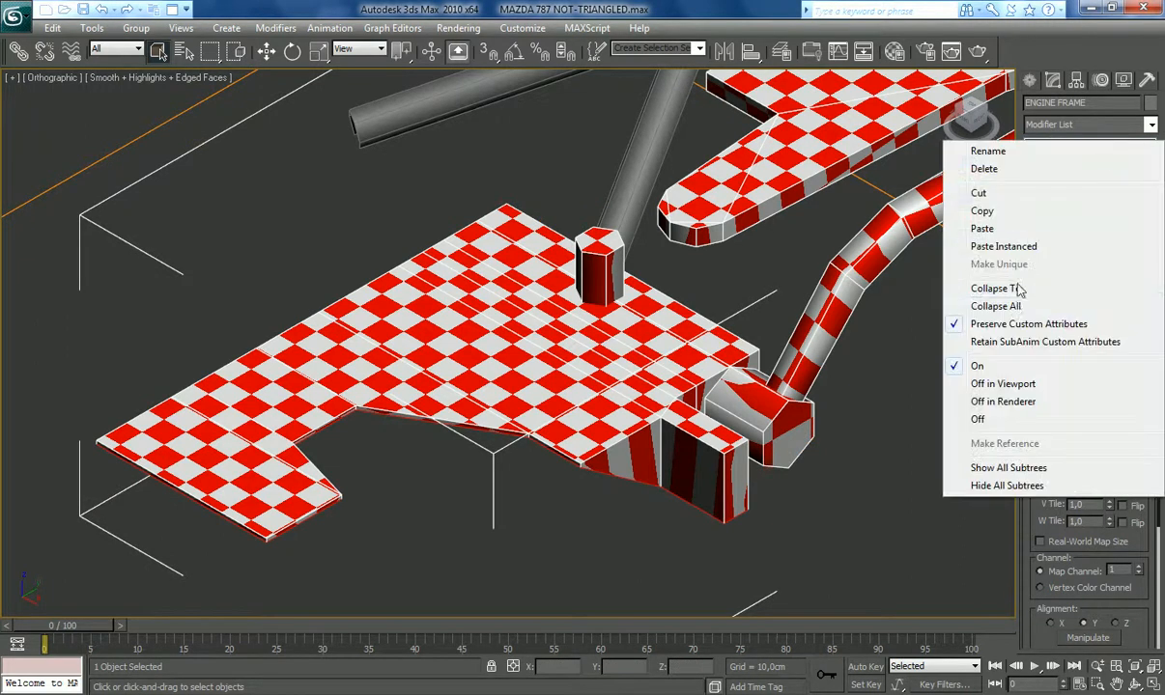
click(995, 287)
Step: Mirror the whole engine frame with a Symmetry modifier on the X axis and collapse it into the Editable Poly
click(1091, 516)
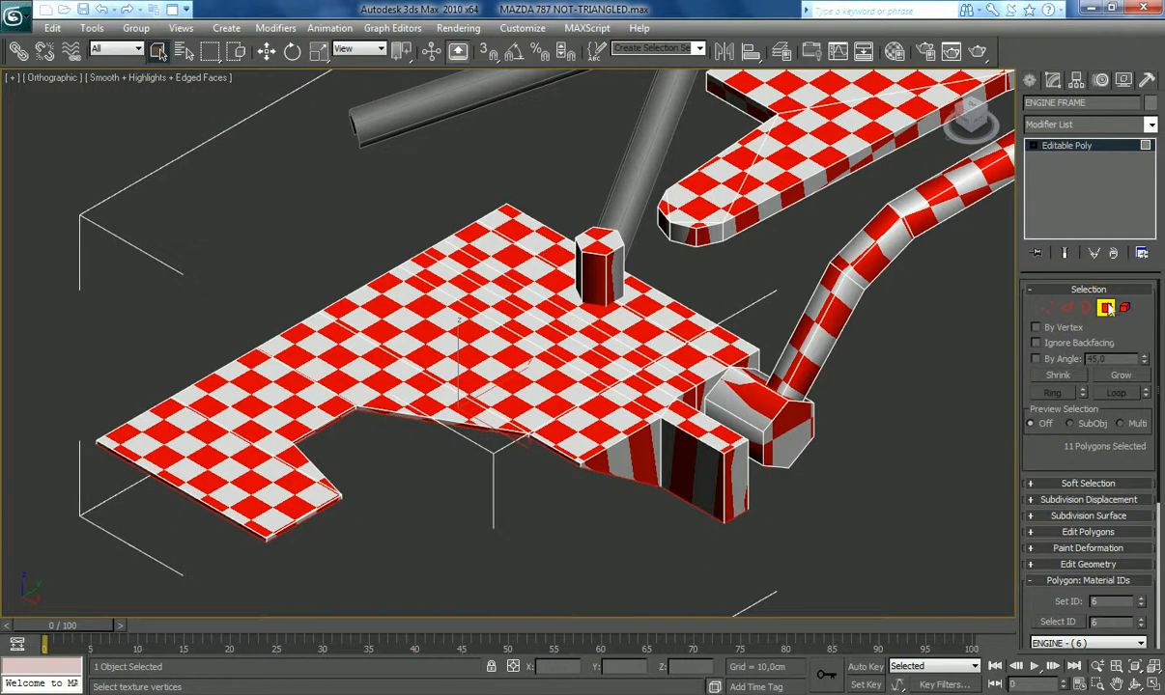
click(1107, 307)
click(1151, 125)
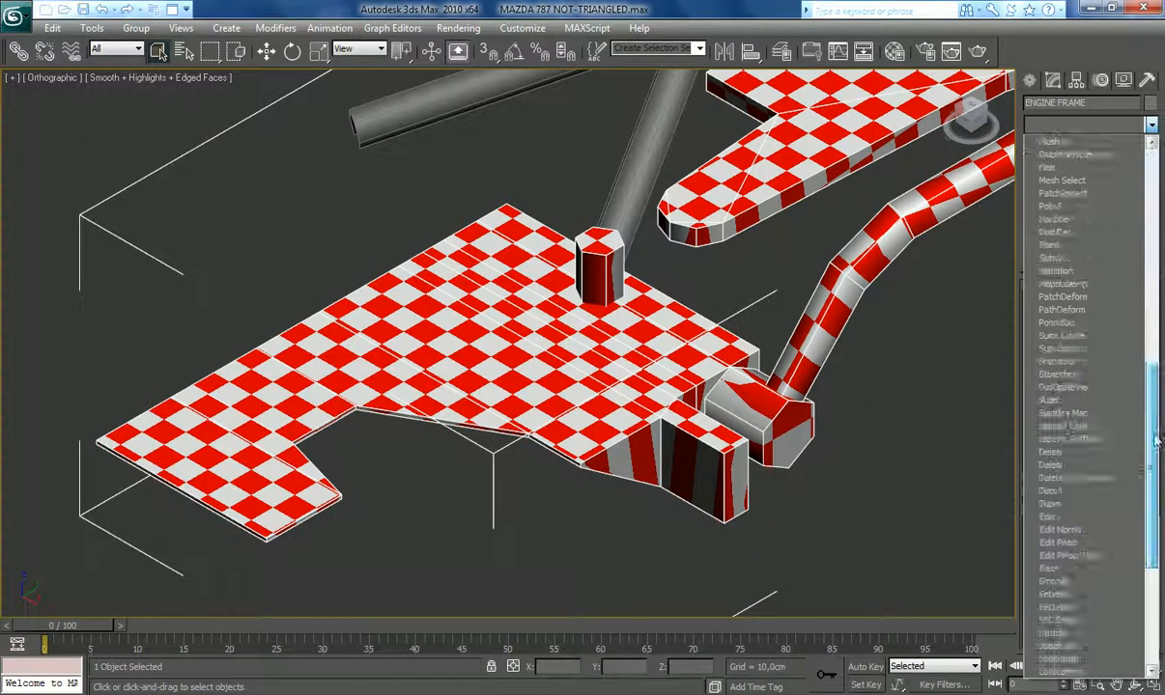
click(1046, 402)
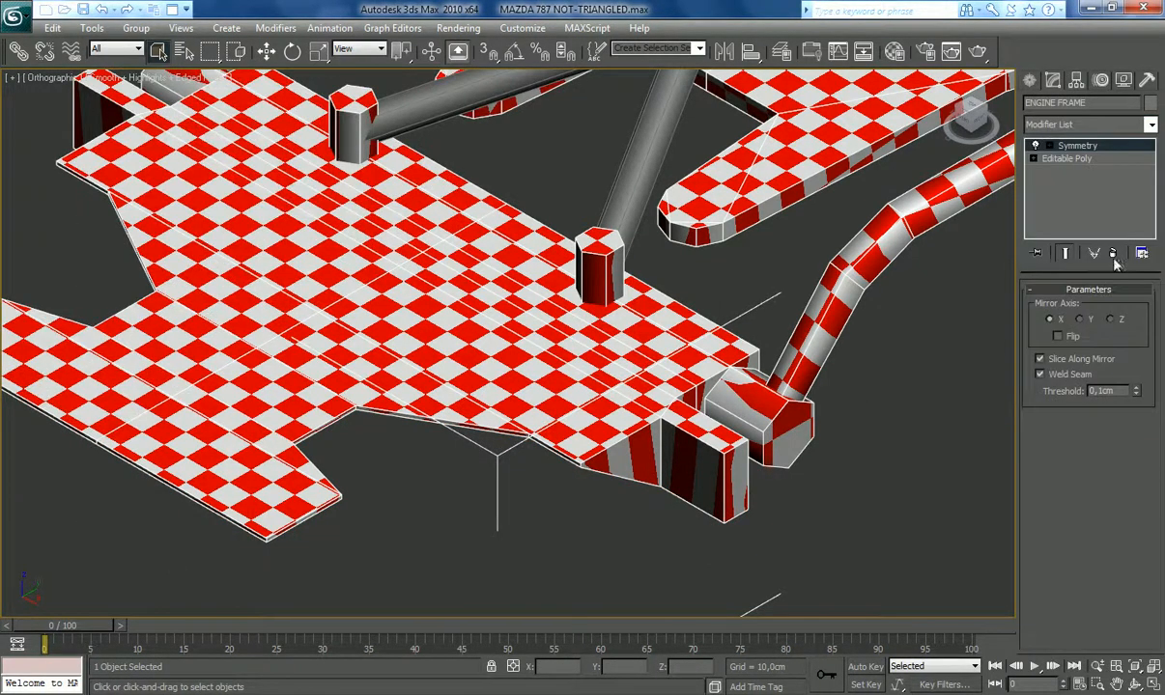
right_click(1077, 145)
click(975, 294)
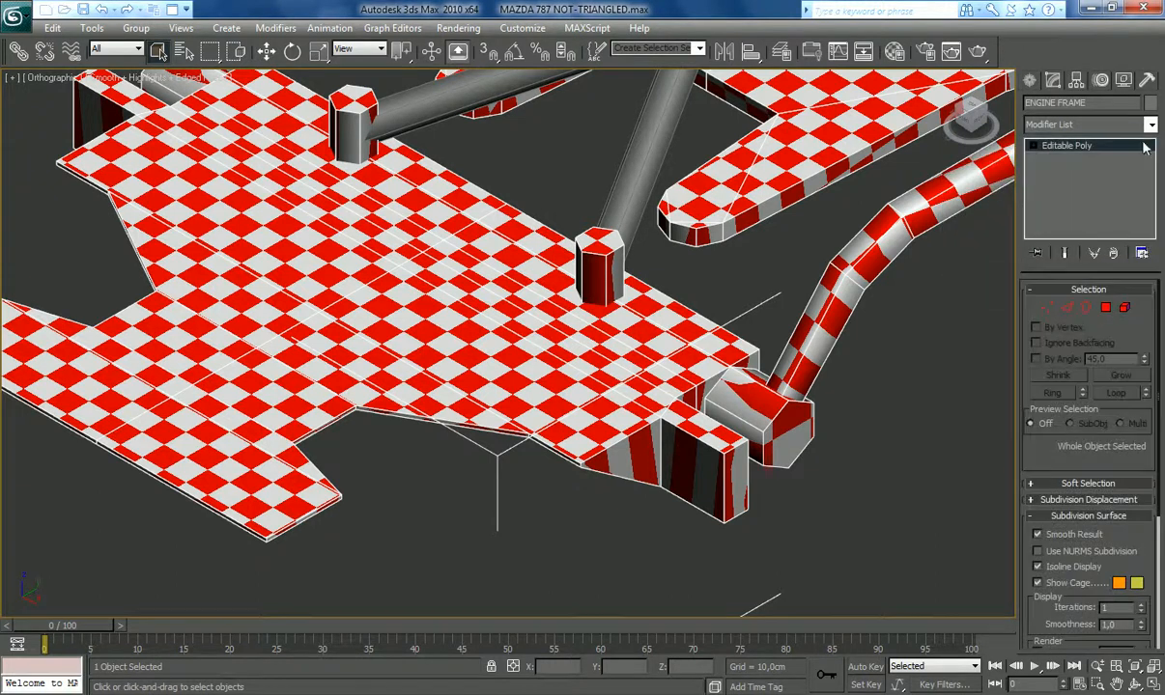
Step: Add an Unwrap UVW modifier to the mirrored engine frame and open its UV editor
click(1150, 124)
scroll(1082, 387, down, 10)
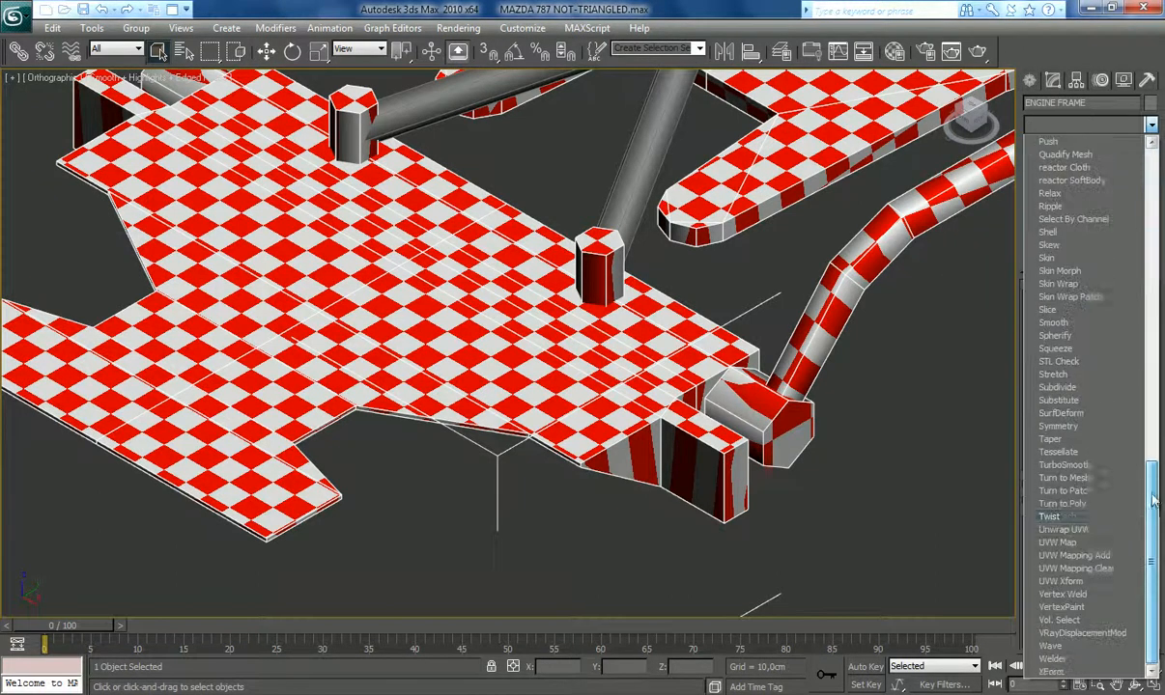
click(1090, 530)
click(1082, 478)
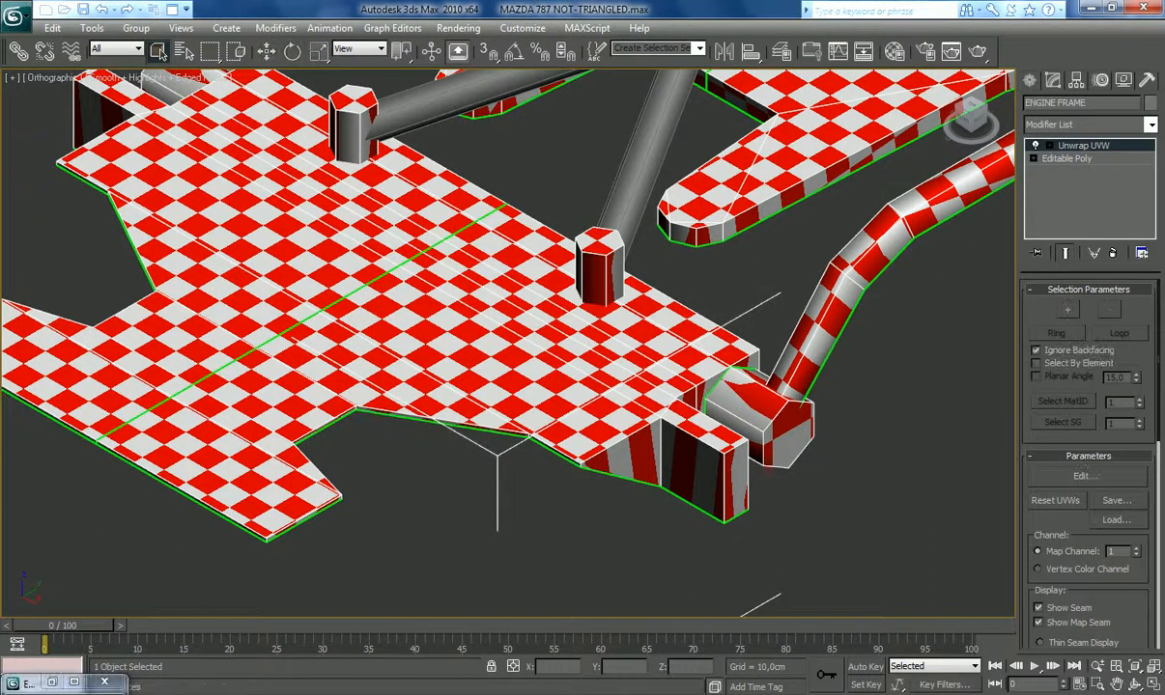
scroll(480, 398, down, 5)
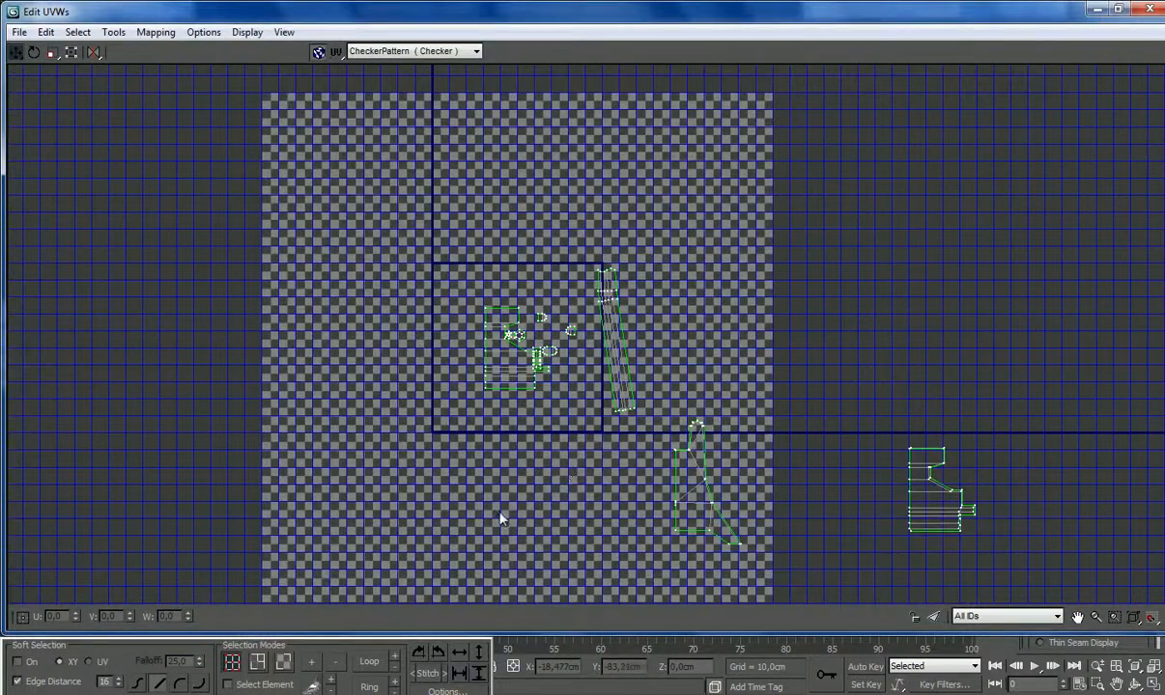
Step: Select the overlapping half of the notched front plate shell as an element, mirror it and place it against its matching half
click(229, 685)
click(489, 393)
drag(489, 393, 819, 488)
scroll(989, 520, up, 3)
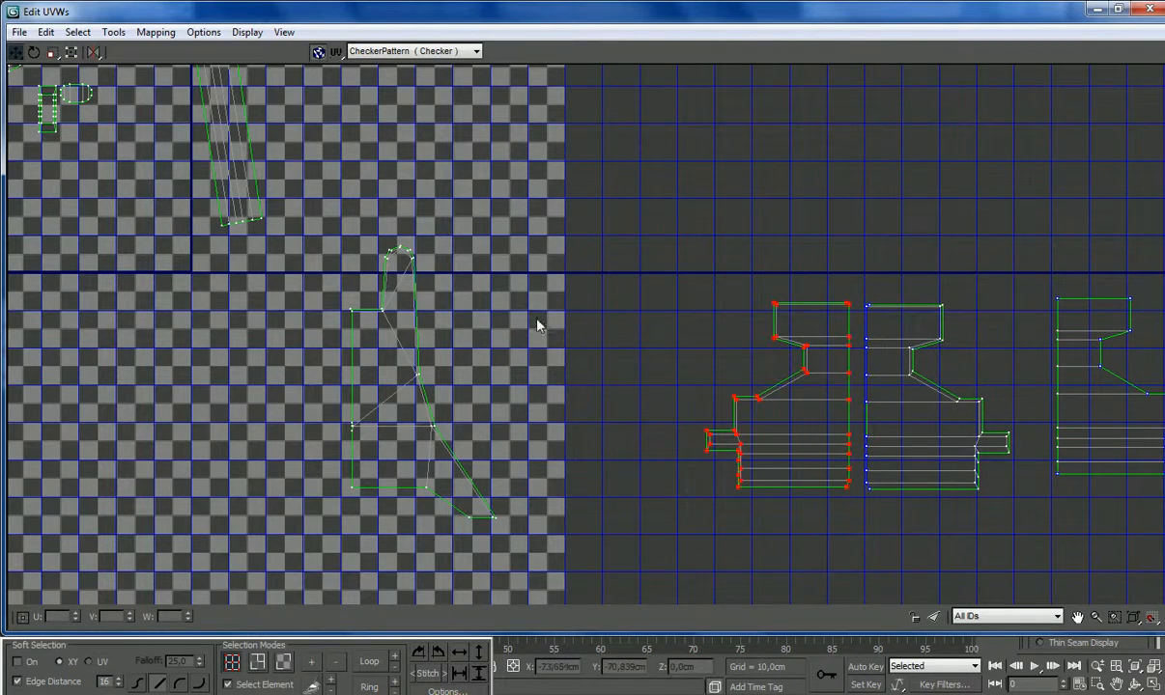
scroll(874, 459, up, 5)
drag(829, 395, 867, 402)
Step: Target-weld the paired centre-seam vertices of the front plate halves, working down to the shell's bottom edge
click(902, 276)
scroll(892, 297, down, 5)
click(879, 194)
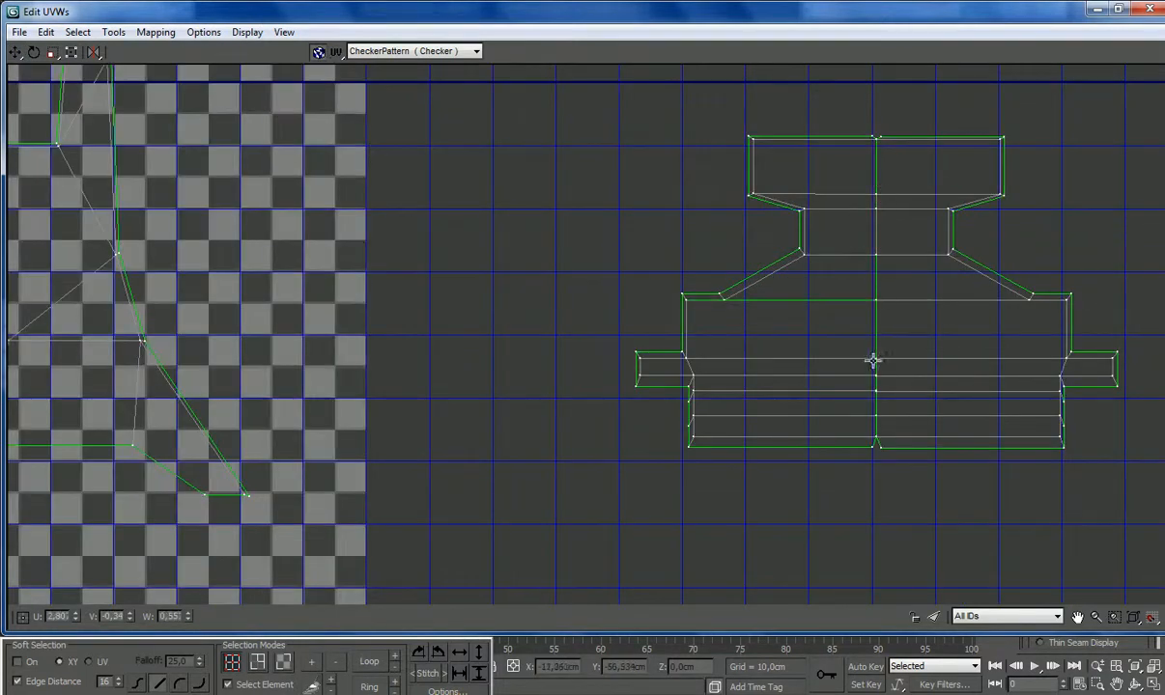
scroll(879, 422, up, 4)
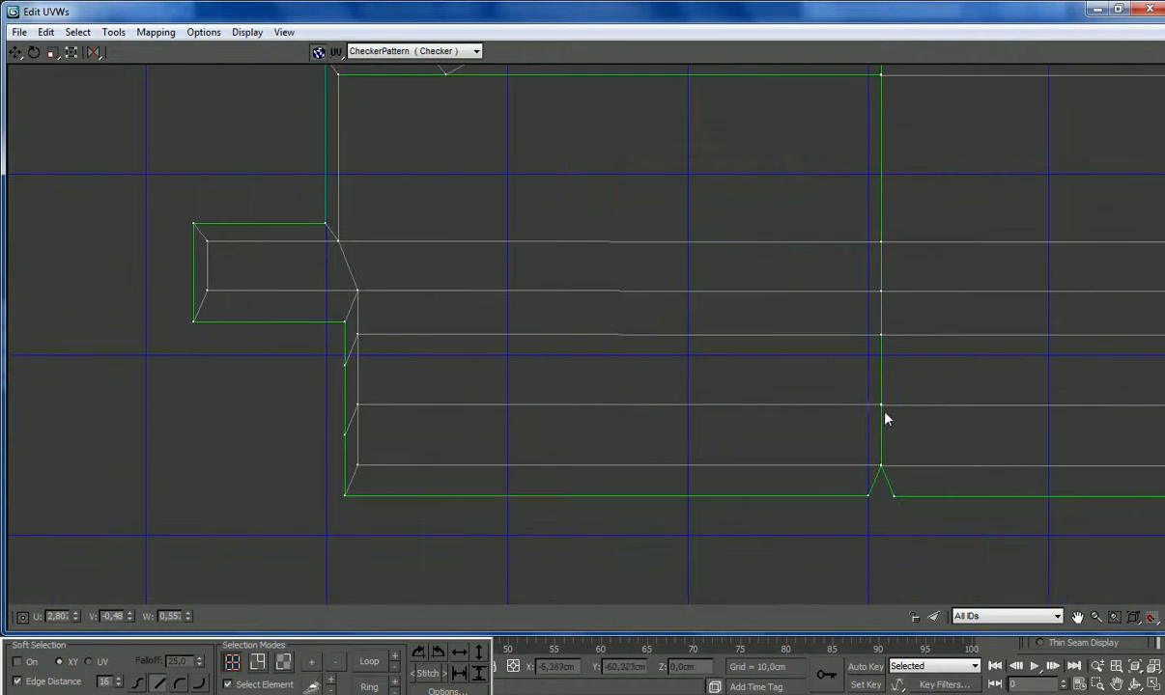
click(882, 409)
click(881, 465)
mouse_move(893, 500)
mouse_down()
mouse_move(868, 496)
mouse_move(880, 499)
mouse_up()
scroll(880, 501, down, 2)
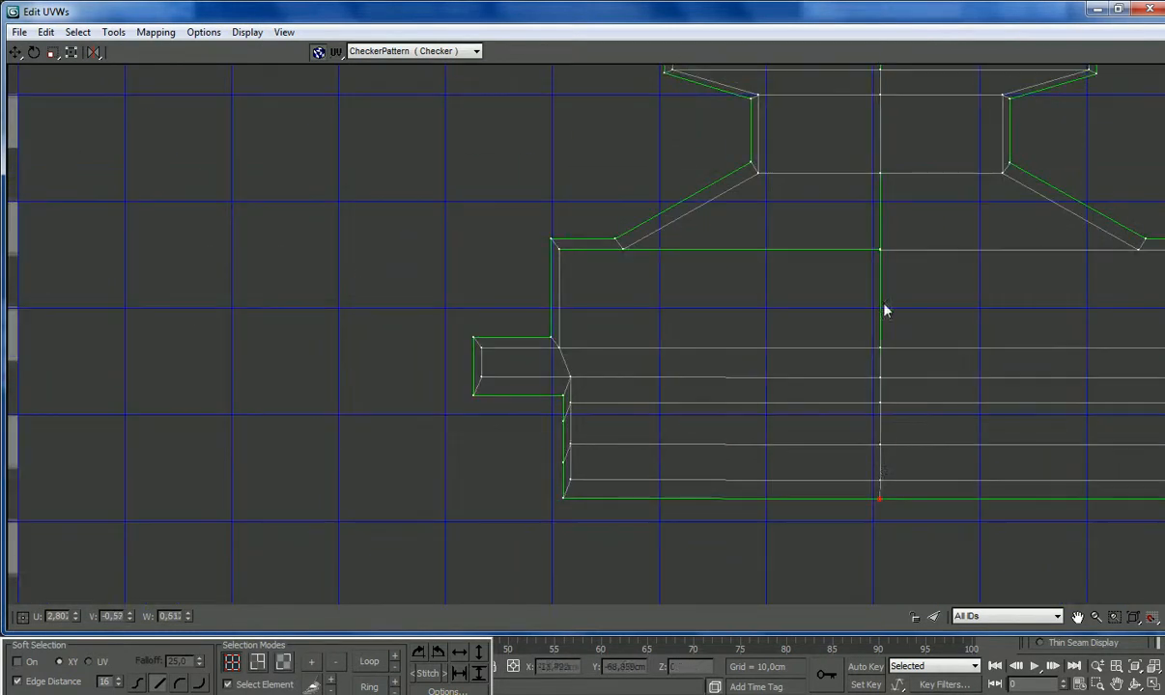
Step: Weld the remaining seam vertices of the front plate shell, from its widest shoulder line up to the top edge
click(880, 251)
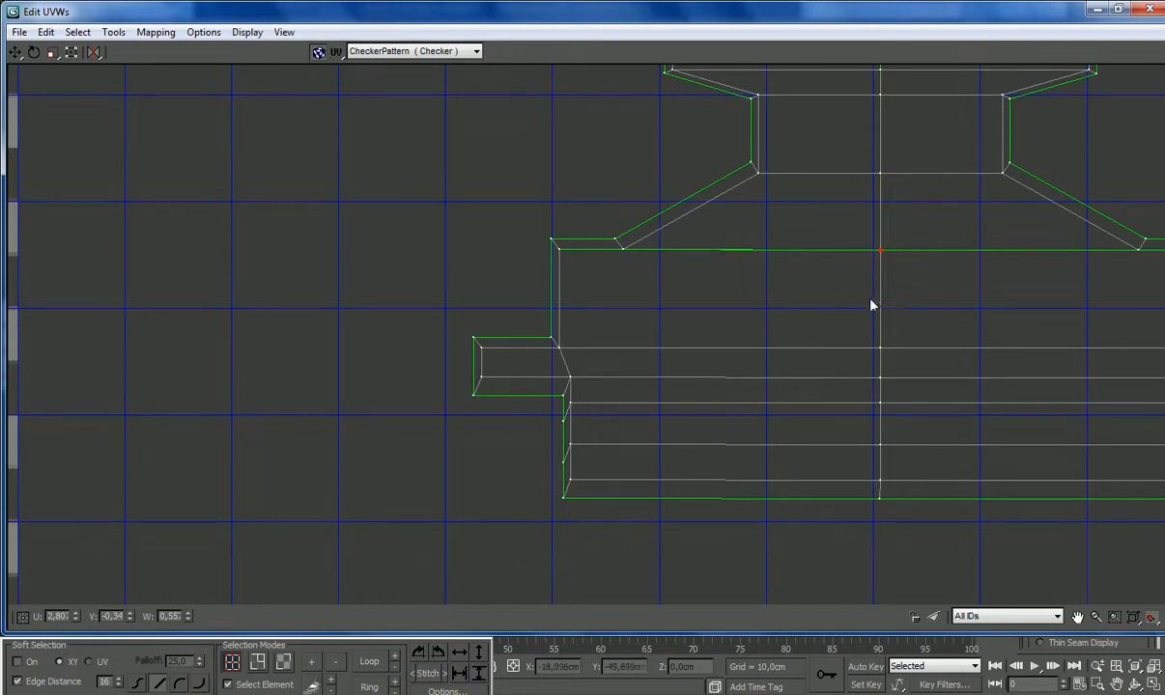
scroll(873, 301, down, 2)
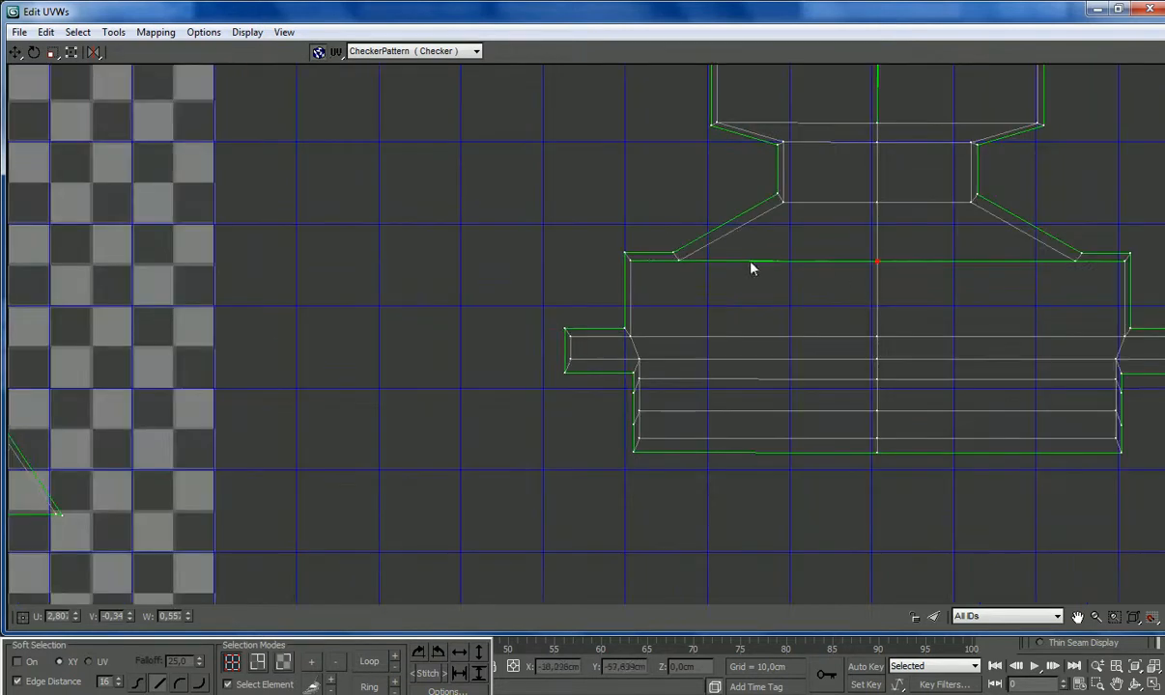
click(678, 260)
middle_drag(924, 148, 949, 220)
scroll(904, 98, up, 3)
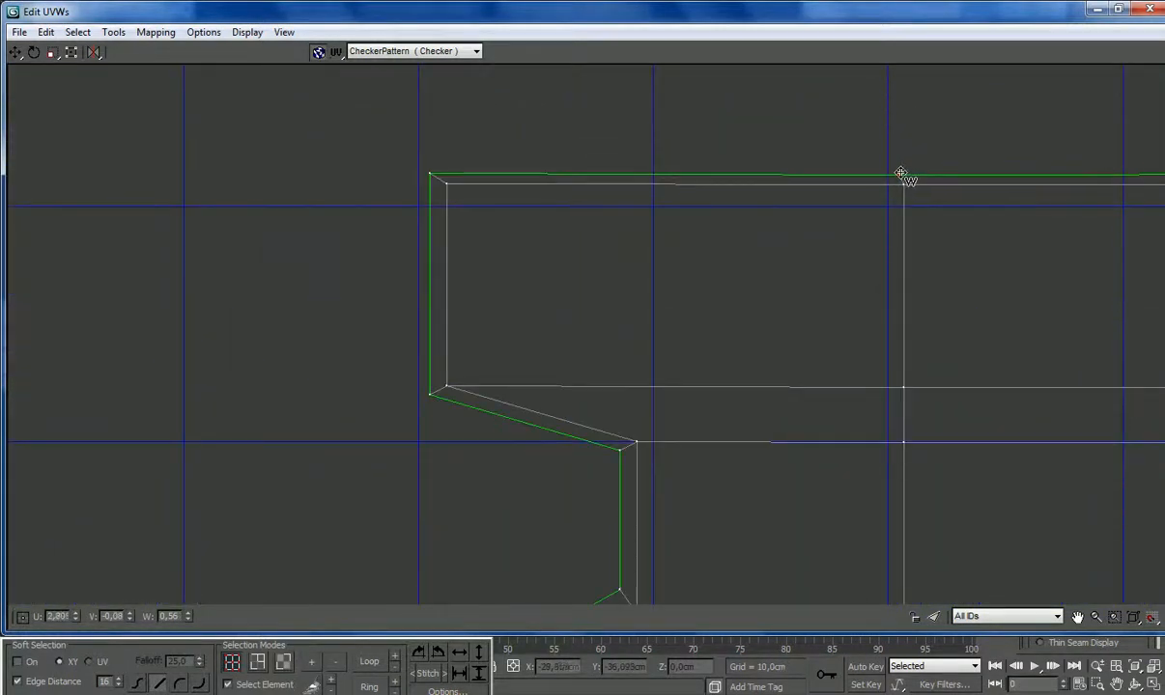
scroll(903, 169, down, 8)
scroll(656, 171, up, 3)
Step: Move one half of the round-ended plate shell aside and mirror it so both halves meet along their straight edge
click(15, 54)
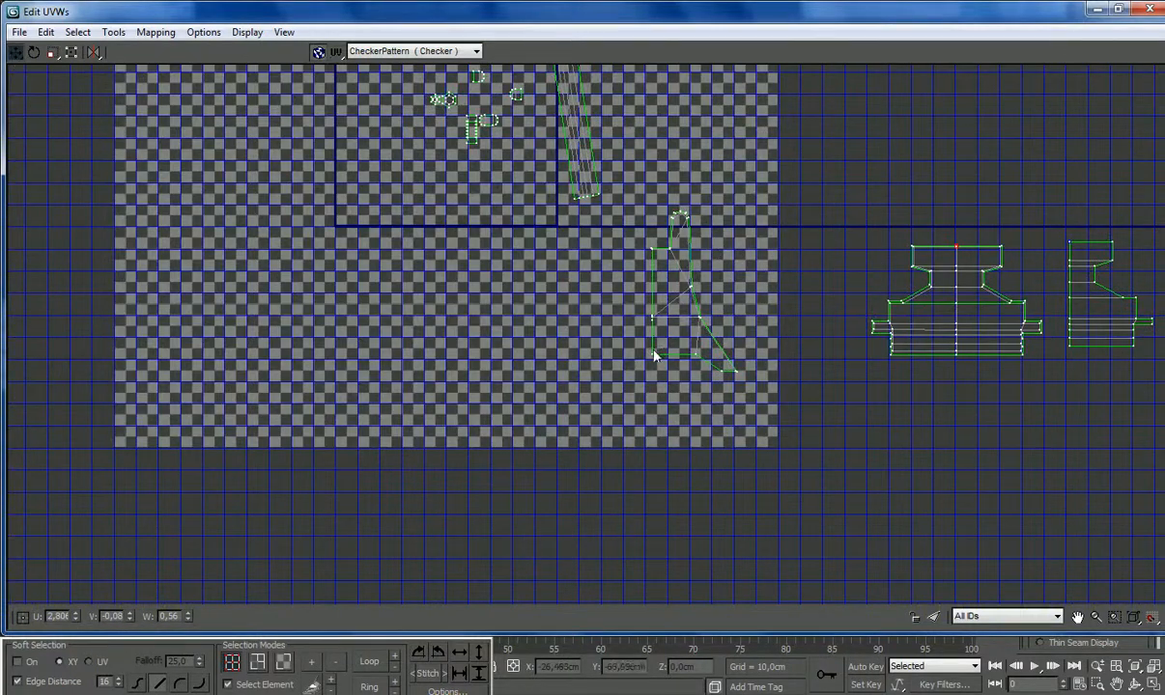
drag(652, 353, 546, 361)
click(97, 52)
scroll(630, 349, up, 6)
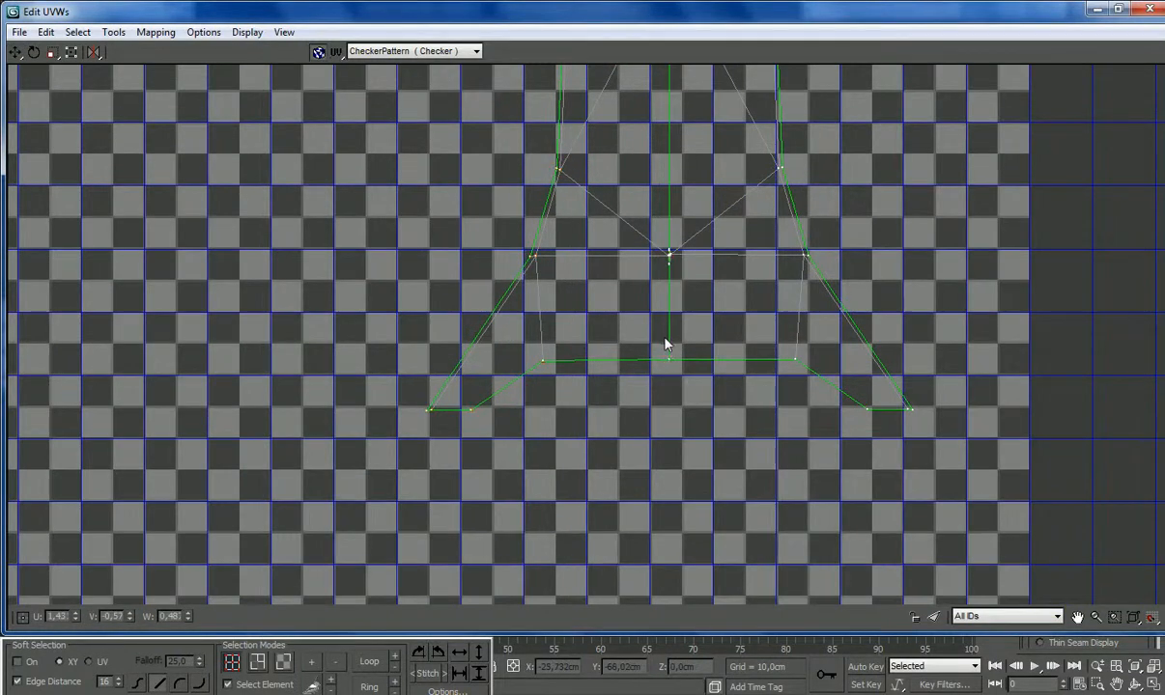
Step: Target-weld the centre-seam vertices of the round-ended plate and straighten the small gap between its halves
scroll(666, 343, up, 5)
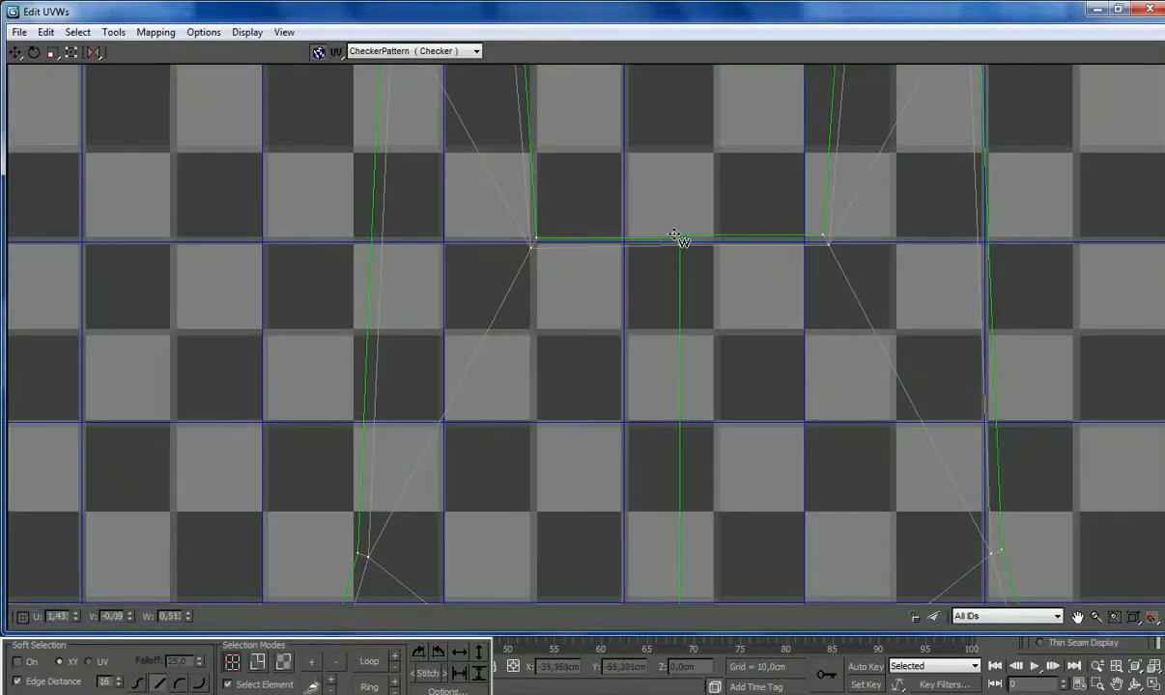
scroll(676, 390, down, 5)
scroll(643, 367, up, 8)
drag(657, 369, 658, 375)
drag(662, 288, 660, 289)
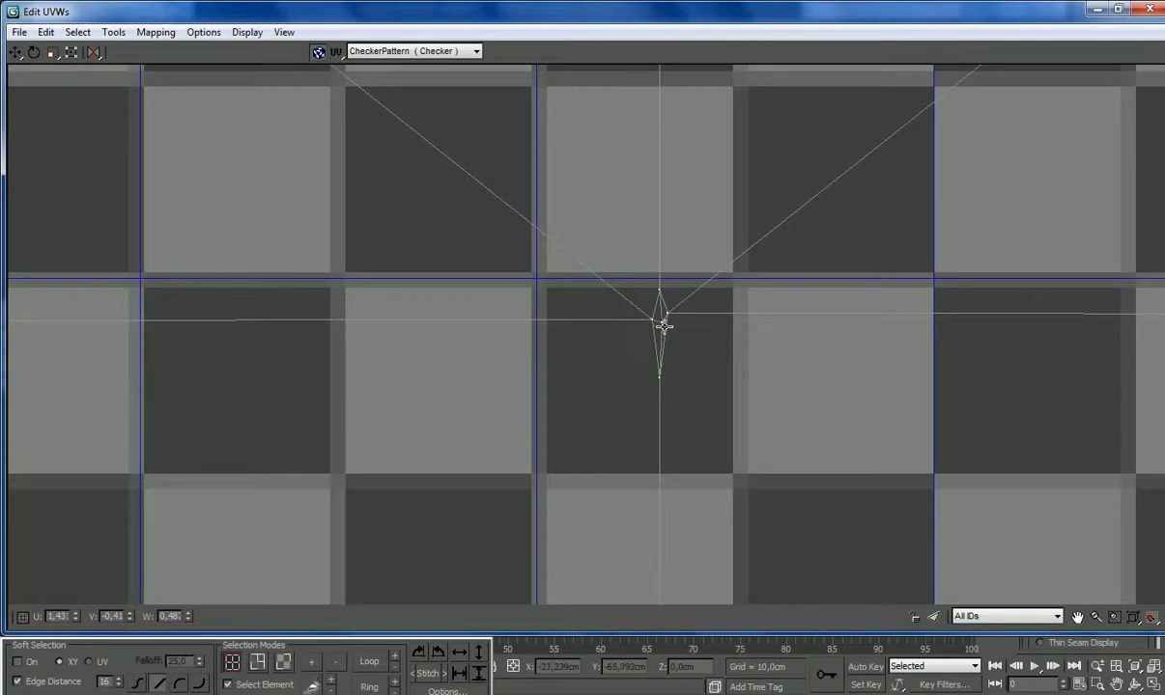
scroll(642, 319, down, 8)
Step: Close the UV editor and collapse the engine frame's Unwrap UVW modifier into the Editable Poly
scroll(598, 326, down, 2)
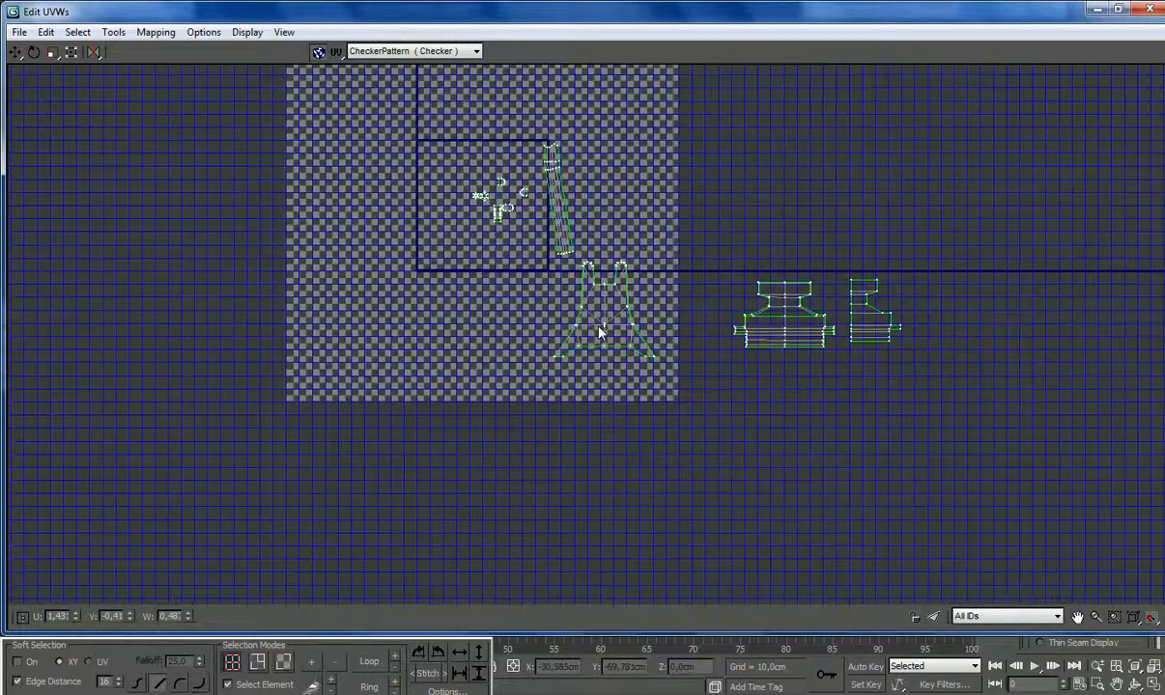
click(1151, 8)
right_click(1107, 156)
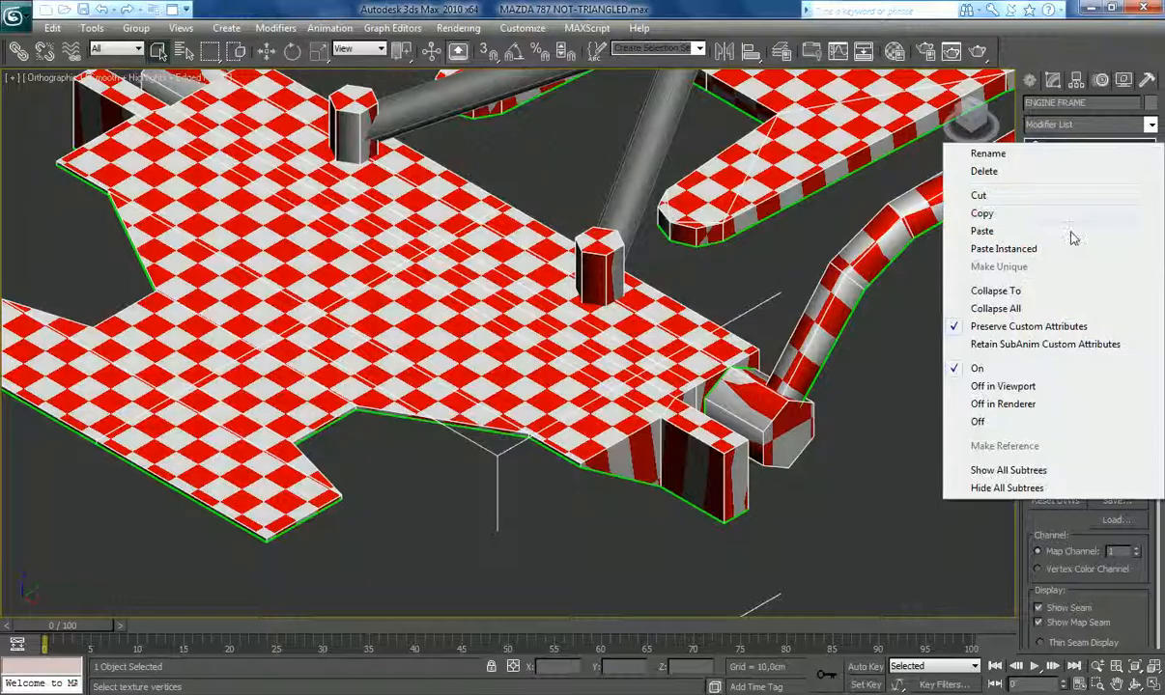
click(1000, 290)
Step: Attach the two crossed grey tubes to the engine frame mesh
click(1138, 669)
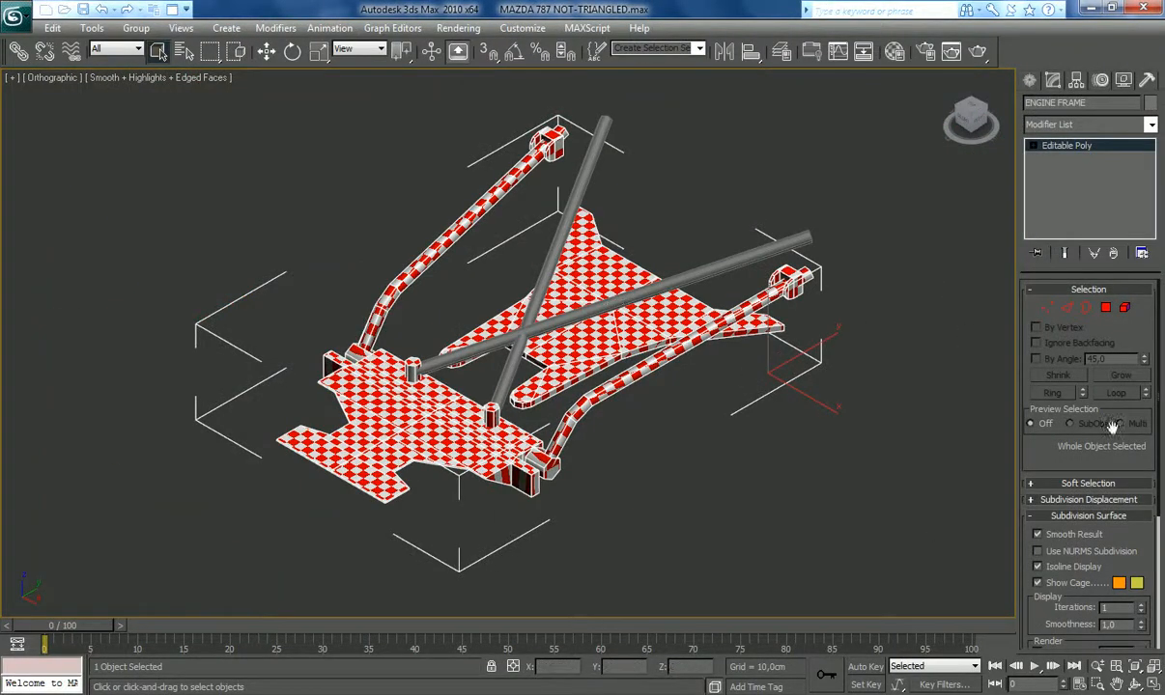
click(1094, 518)
click(1078, 550)
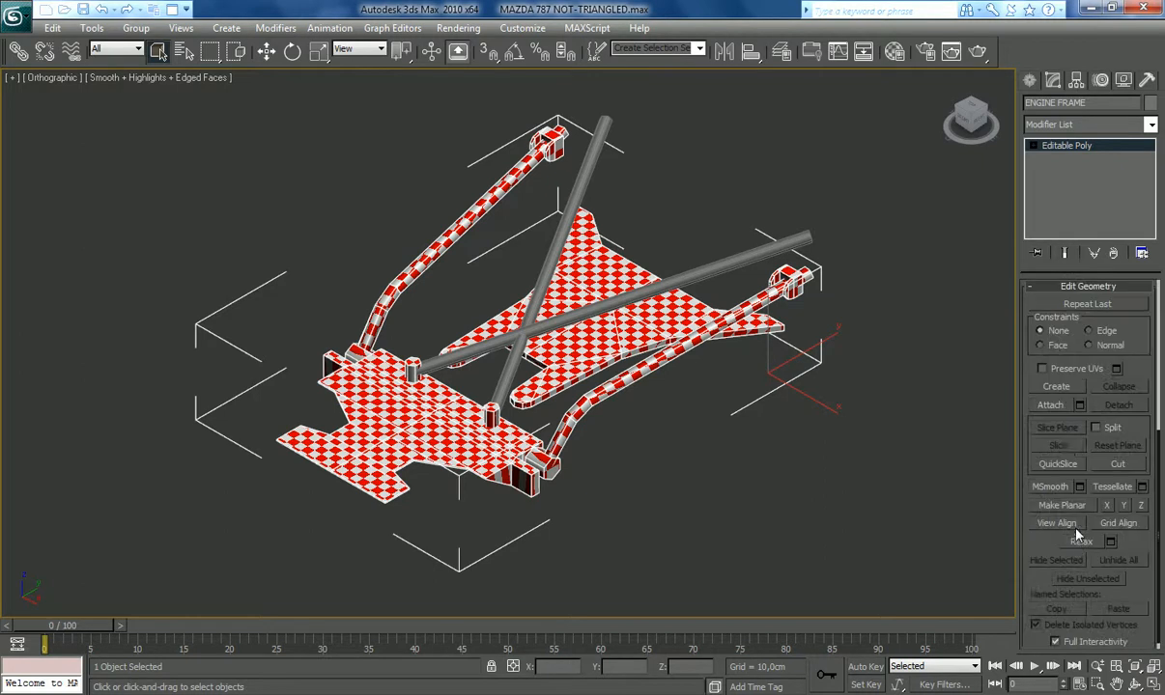
click(1053, 406)
click(715, 261)
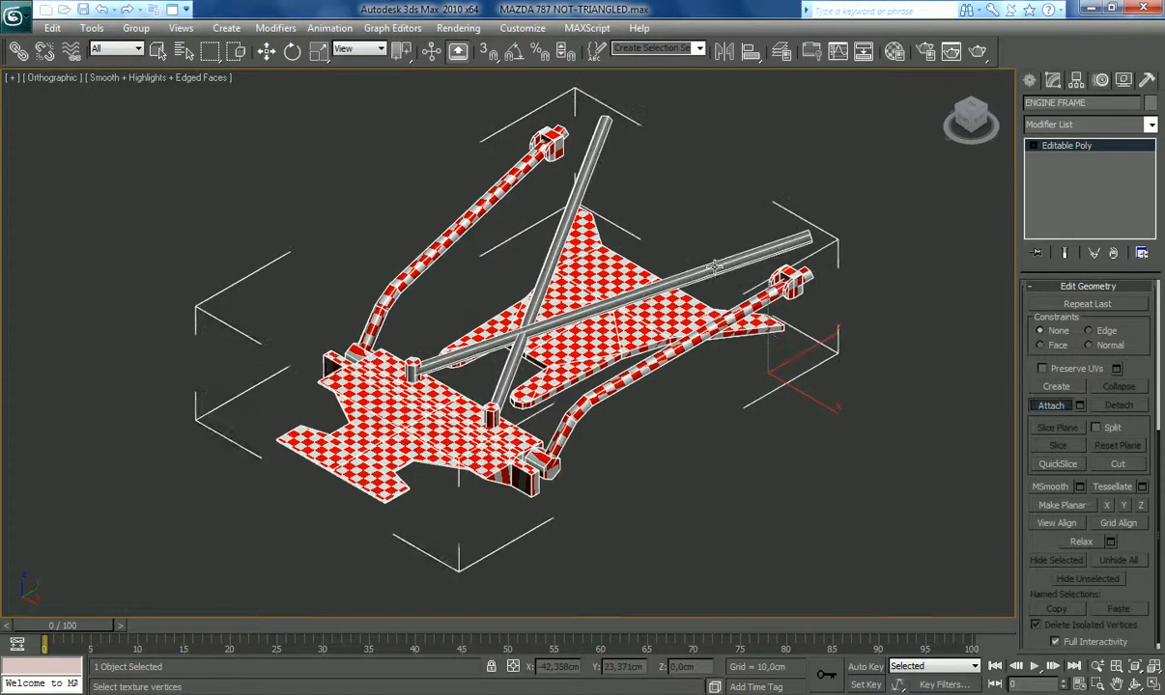
key(w)
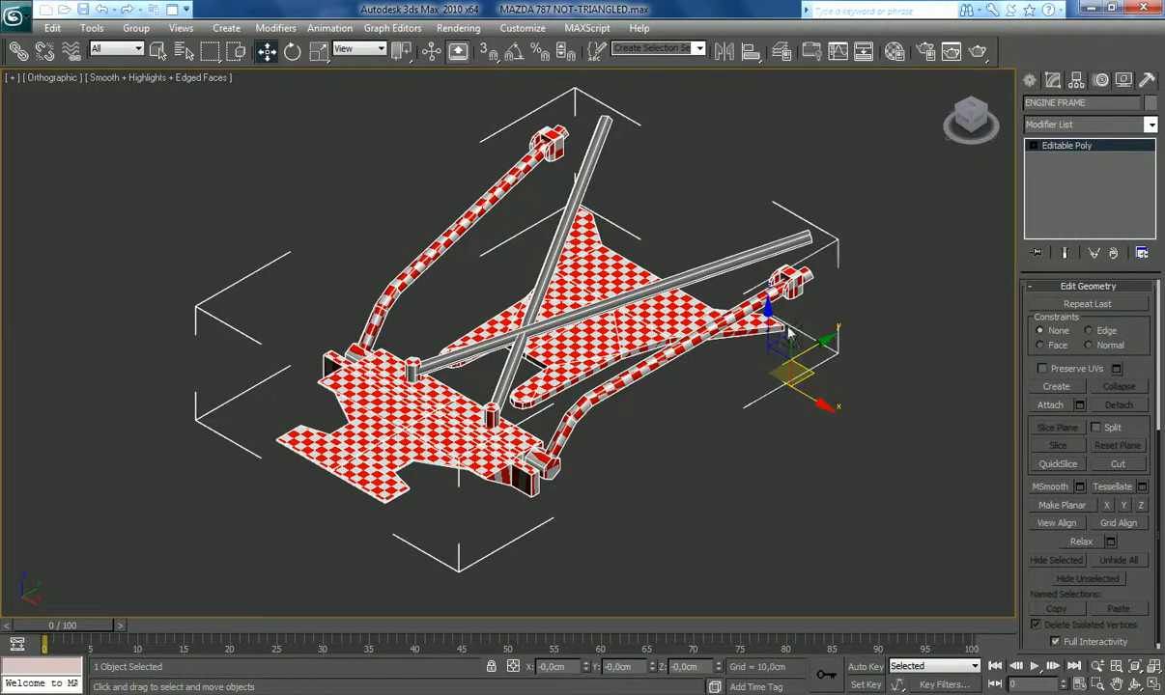
Step: Select both crossed tubes of the engine frame at element level
click(1088, 286)
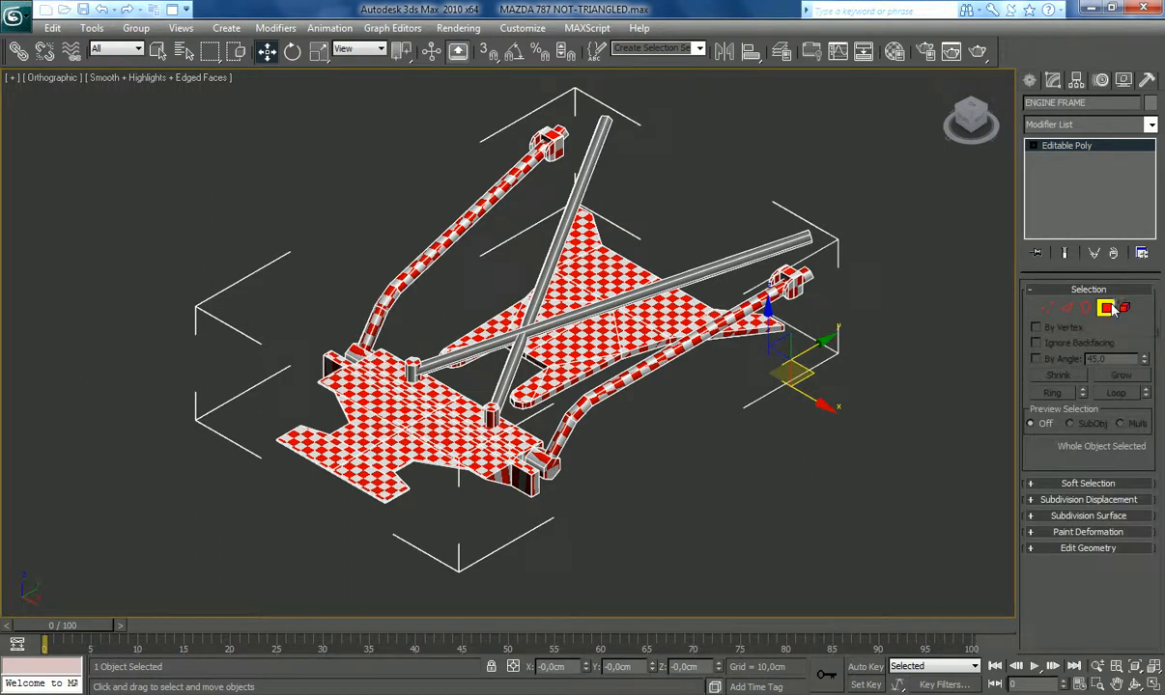
click(1106, 307)
click(1126, 307)
click(783, 244)
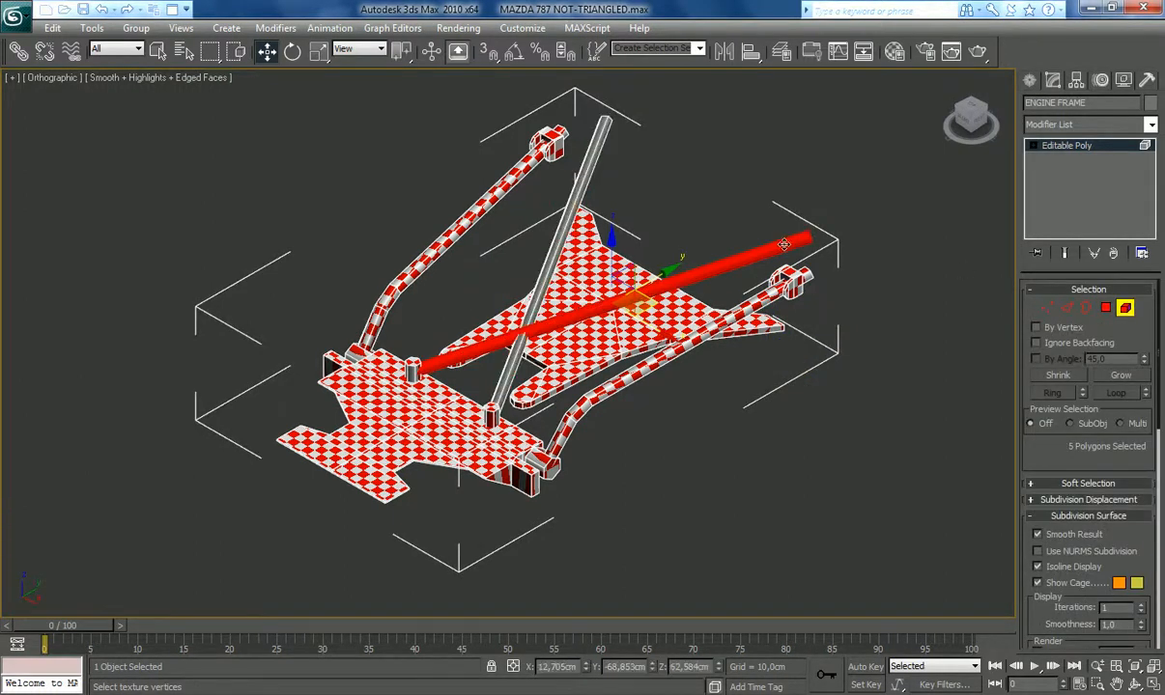
click(1108, 517)
ctrl+click(569, 213)
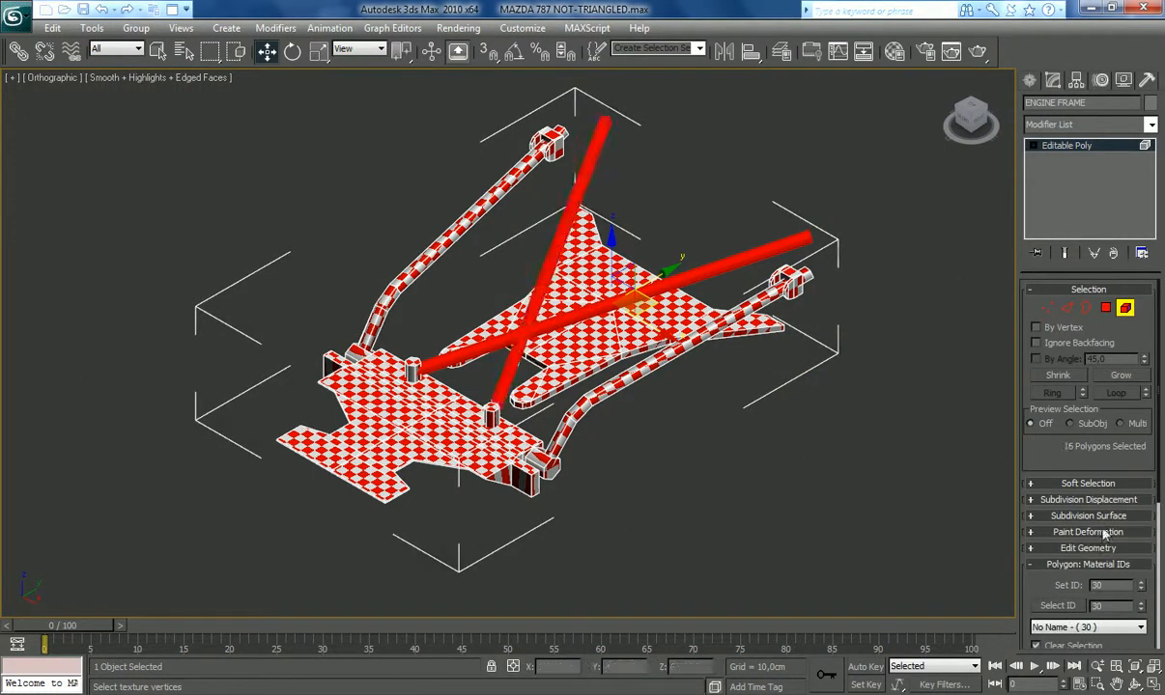
Step: Apply a planar UVW Mapping to the selected tubes with Y alignment, 100 cm length and 100 cm width
click(1150, 124)
scroll(1152, 171, down, 8)
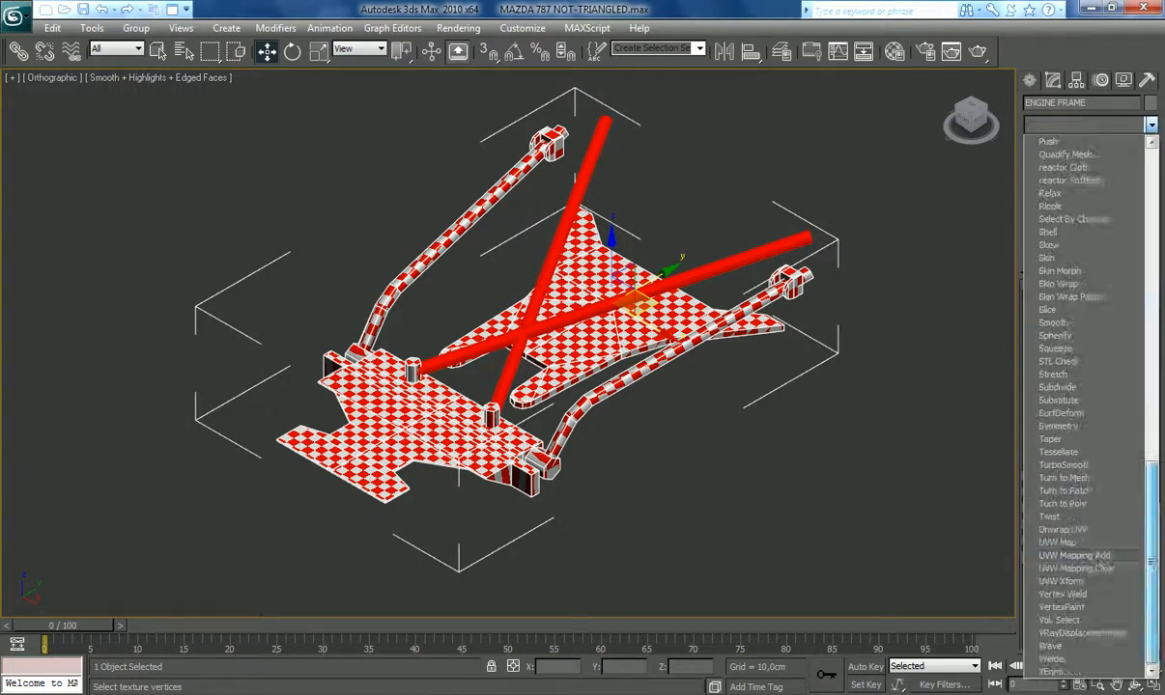
click(1099, 544)
click(1091, 624)
double_click(1086, 429)
text(100)
key(Tab)
text(100)
key(Return)
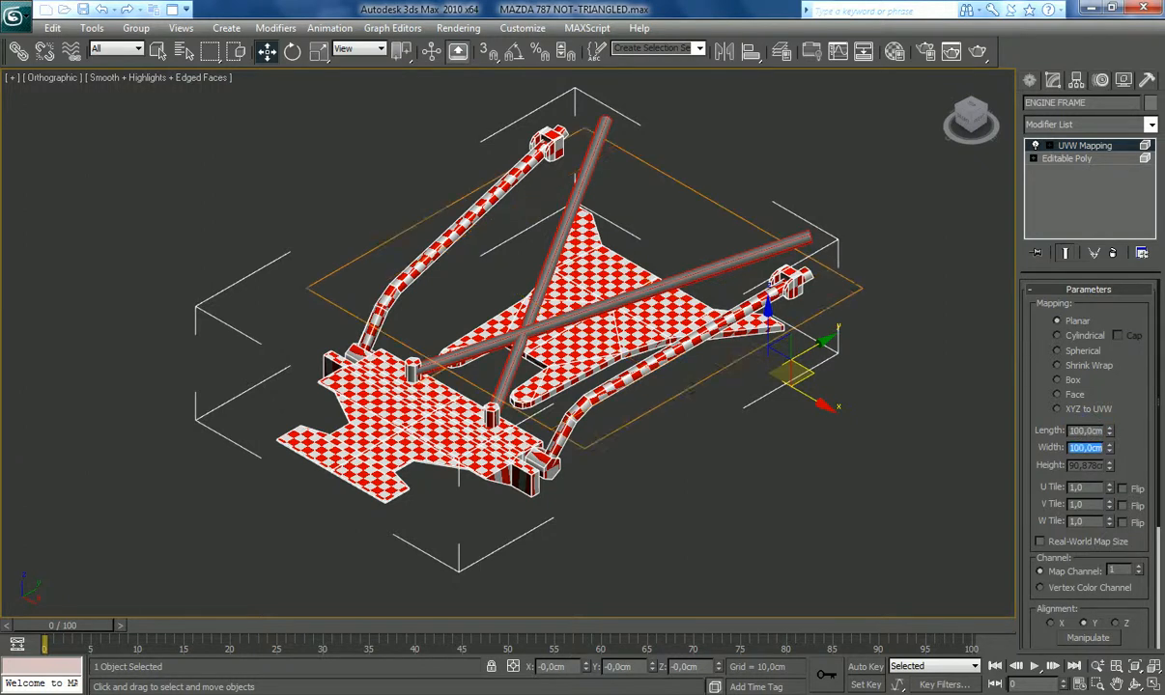
Step: Collapse the UVW Mapping into the Editable Poly and assign material ID 6 to the crossed tubes' polygons
right_click(1083, 145)
click(978, 289)
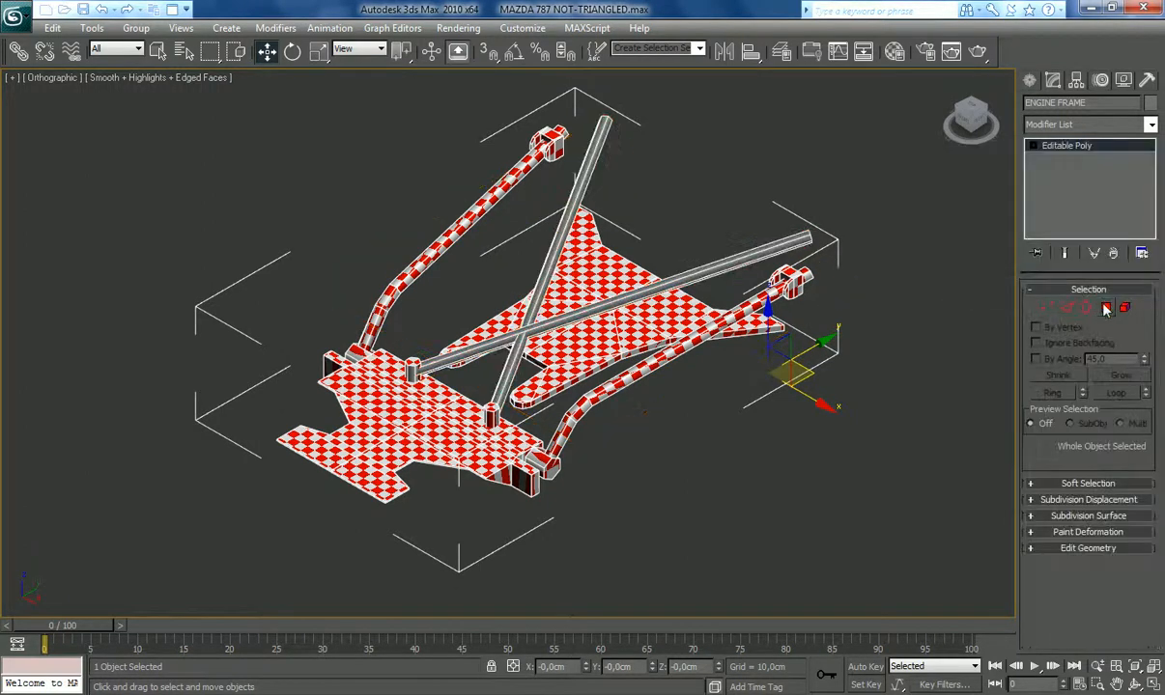
click(1096, 516)
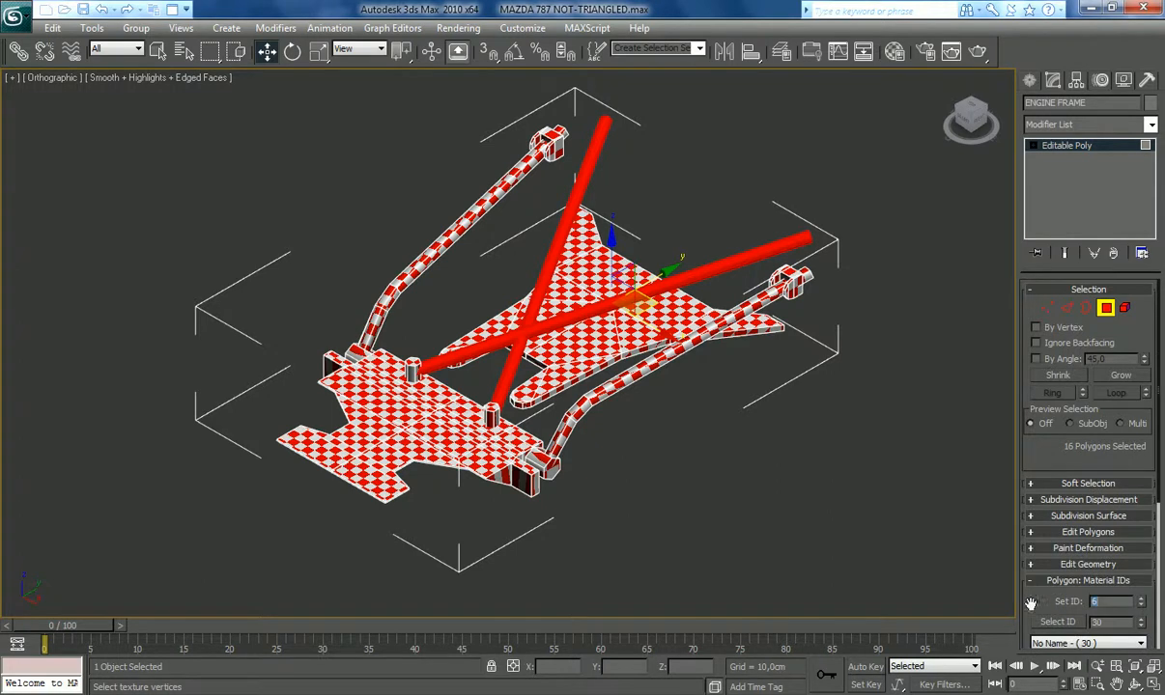
key(Return)
click(1106, 308)
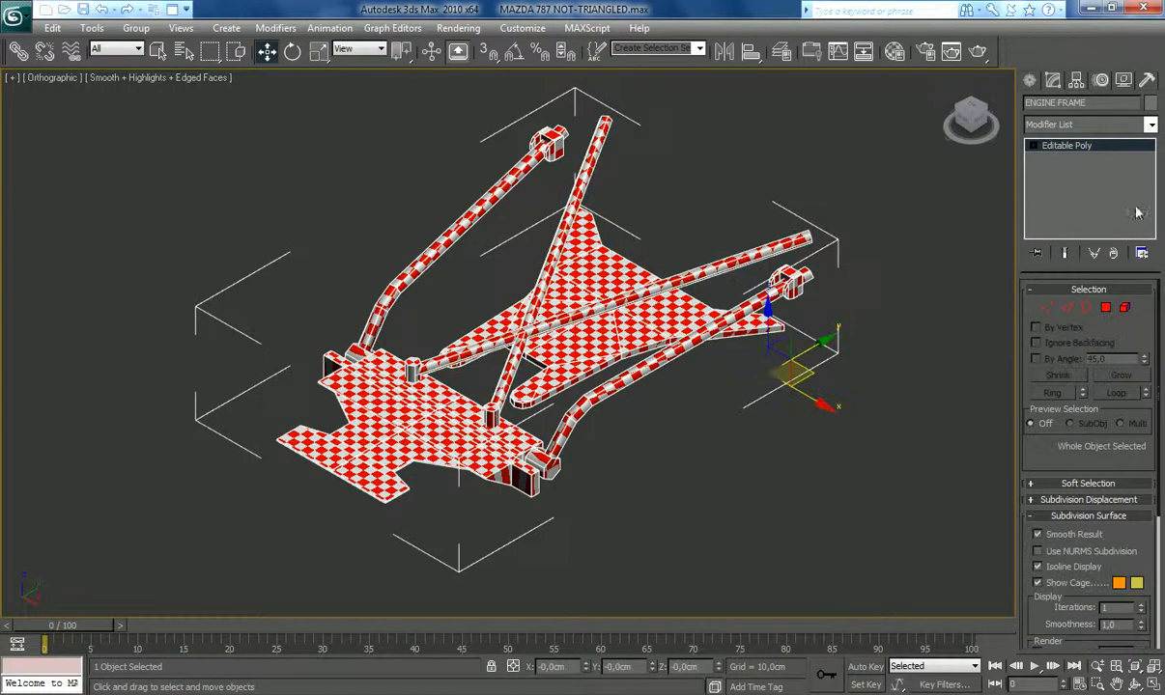
Step: Add an Unwrap UVW modifier to the engine frame and open its UVs for editing
click(1150, 126)
drag(1155, 176, 1154, 497)
click(1098, 529)
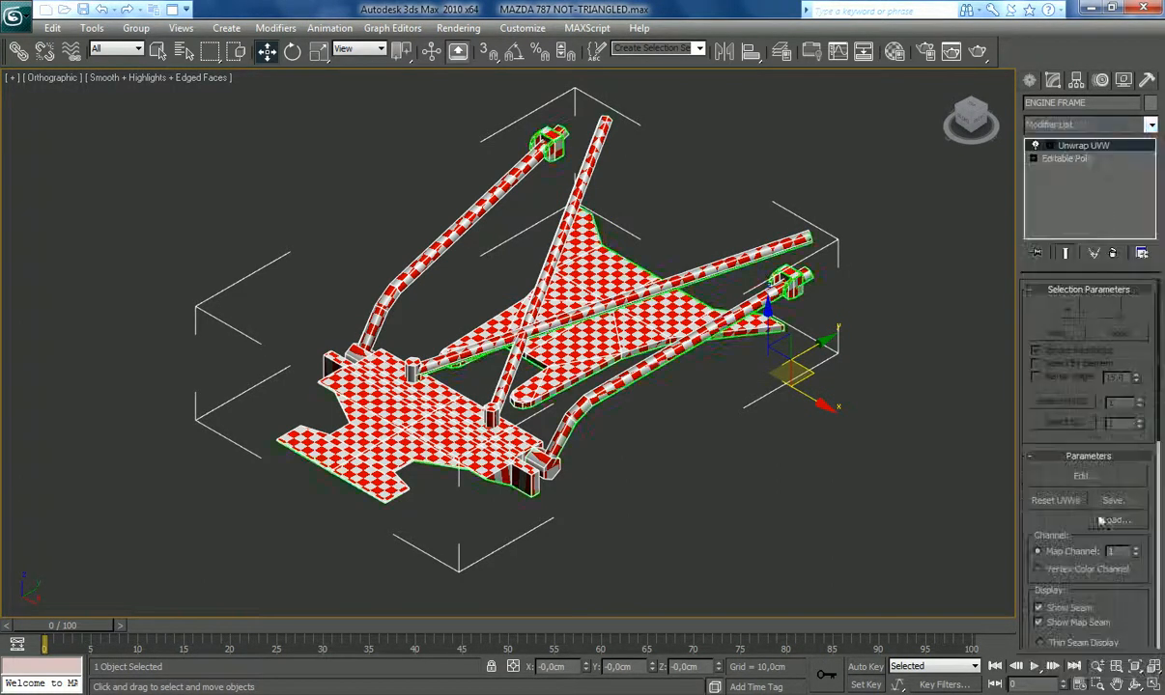
click(1079, 476)
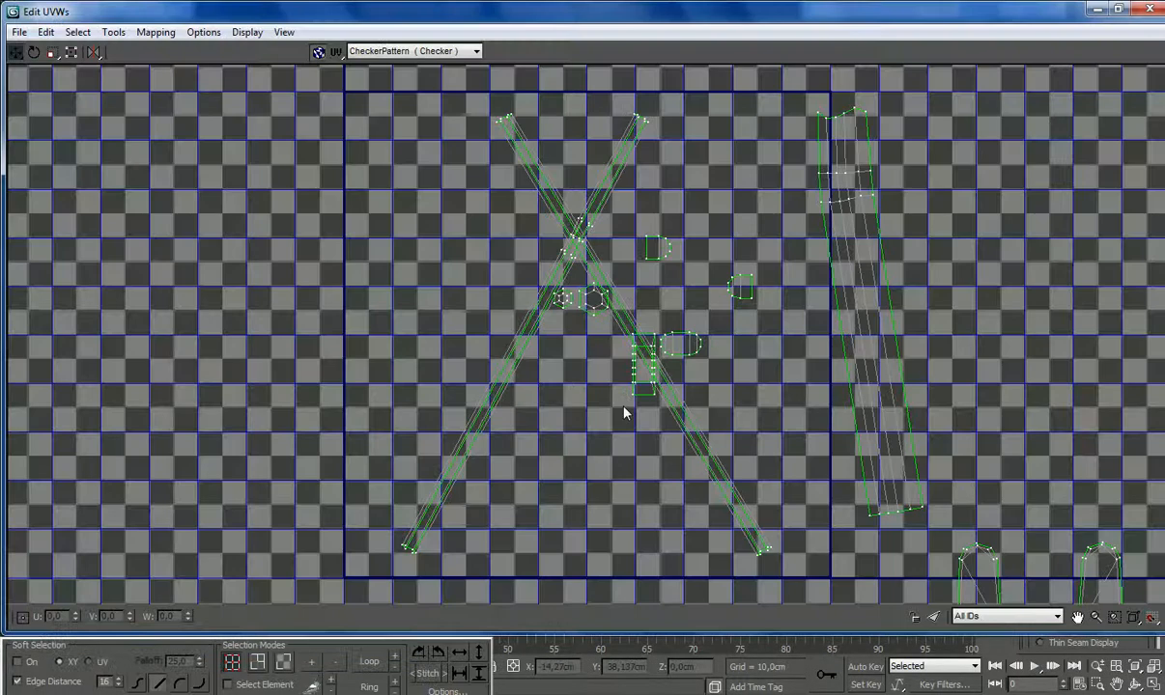
Step: Mirror one crossed tube's complete UV shell horizontally and place it alongside the other tube's shell
drag(395, 541, 420, 579)
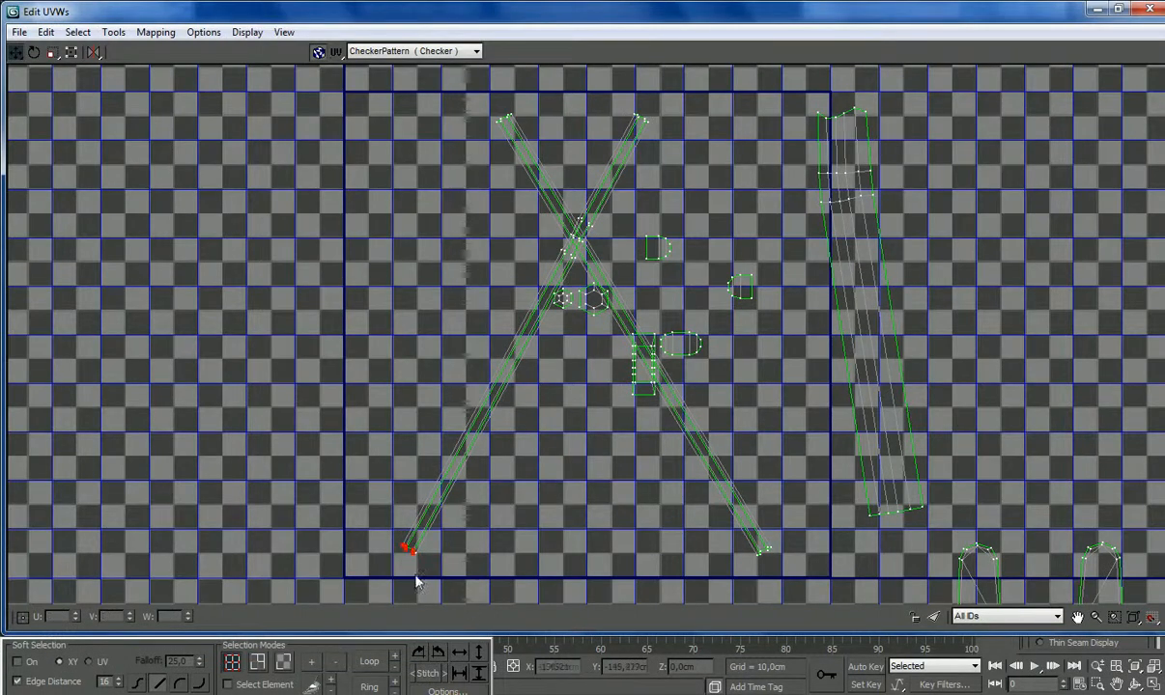
click(311, 662)
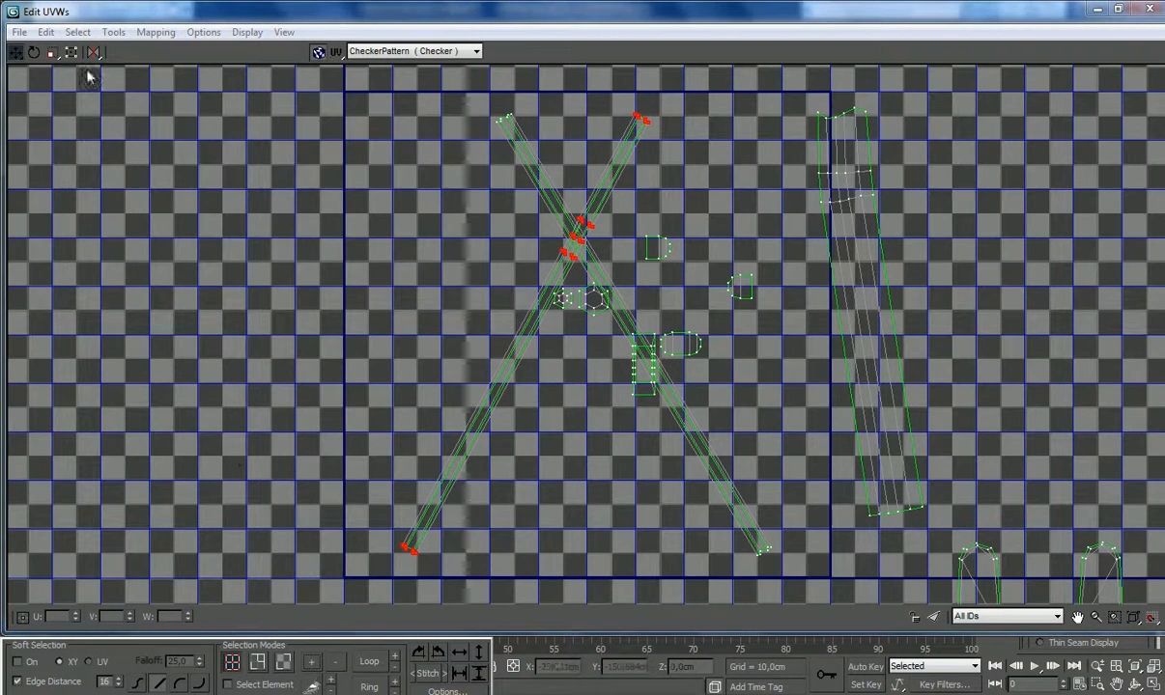
click(94, 53)
drag(486, 267, 479, 306)
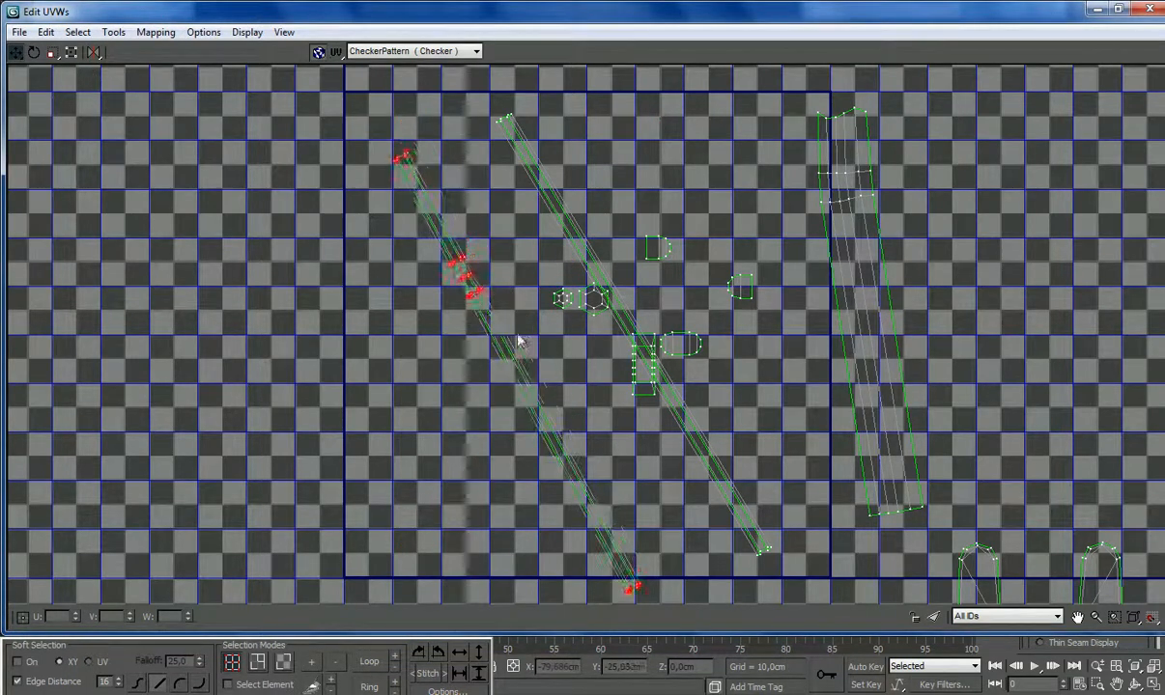
scroll(628, 357, down, 4)
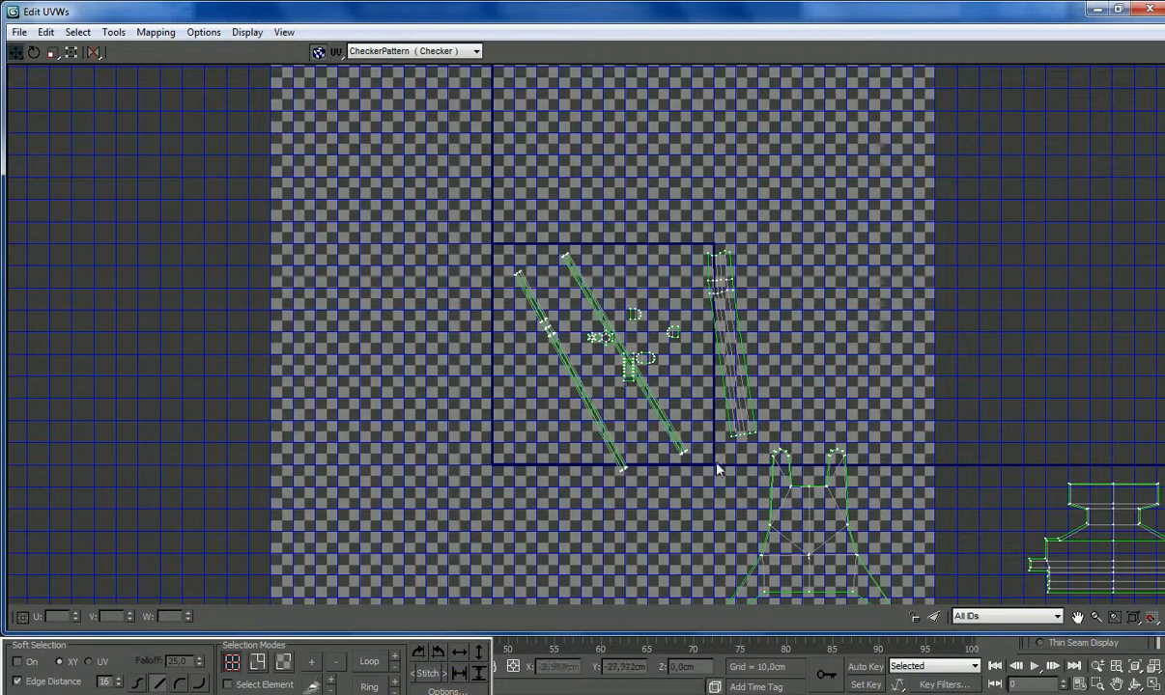
Step: Relax the UV shells of both tubes by face angles with 100 iterations and an amount of 0,1
click(285, 684)
click(597, 410)
click(114, 32)
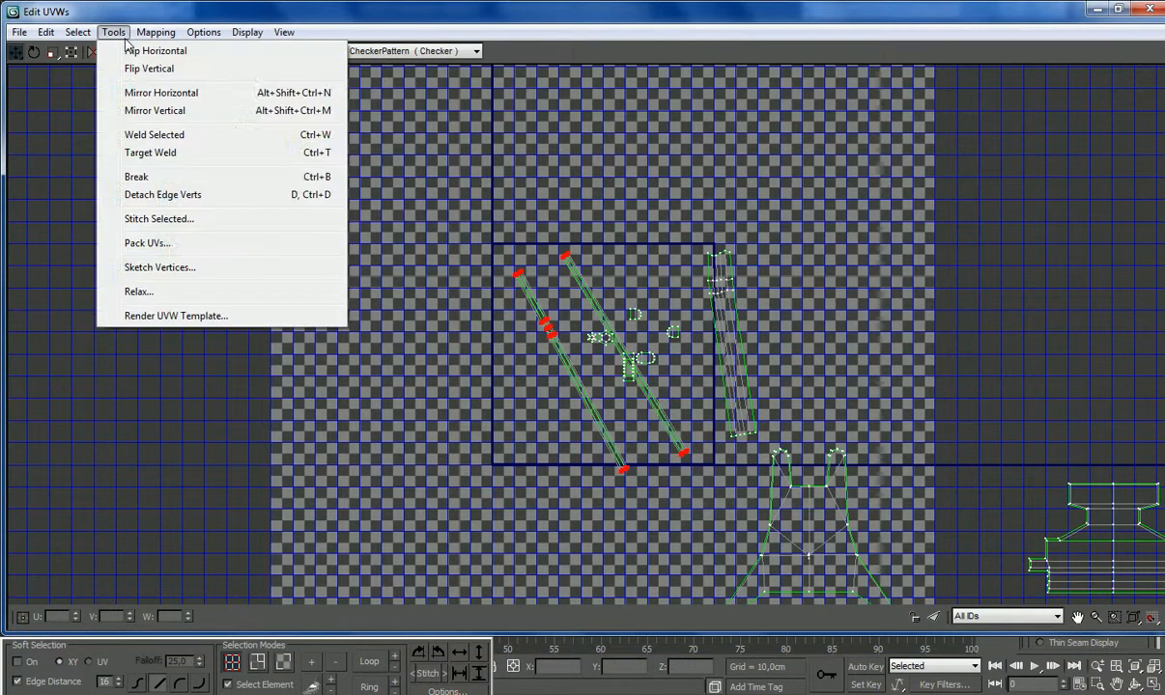
click(157, 294)
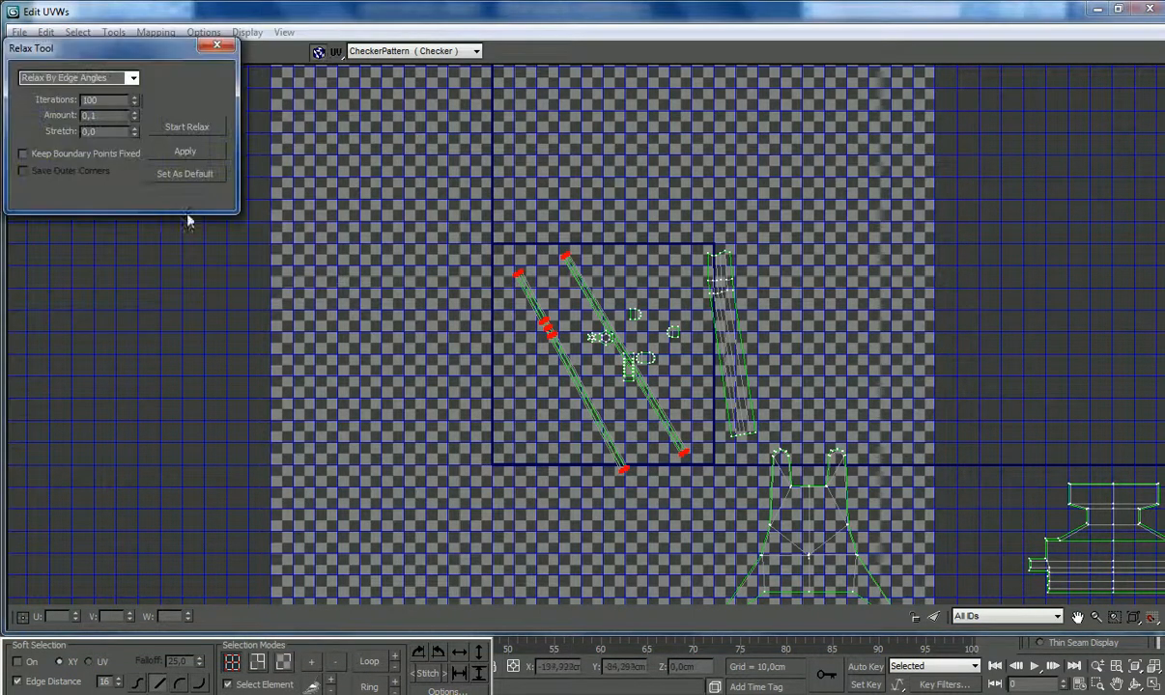
click(133, 78)
click(68, 90)
click(187, 129)
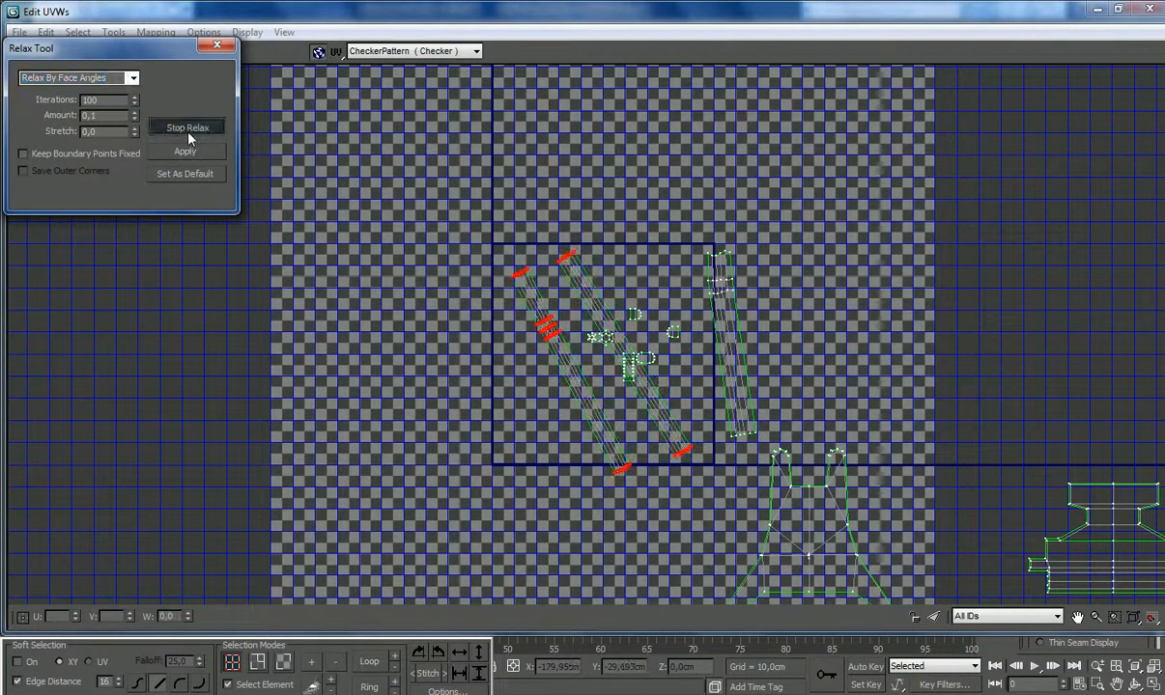
click(188, 128)
click(517, 193)
scroll(522, 200, down, 4)
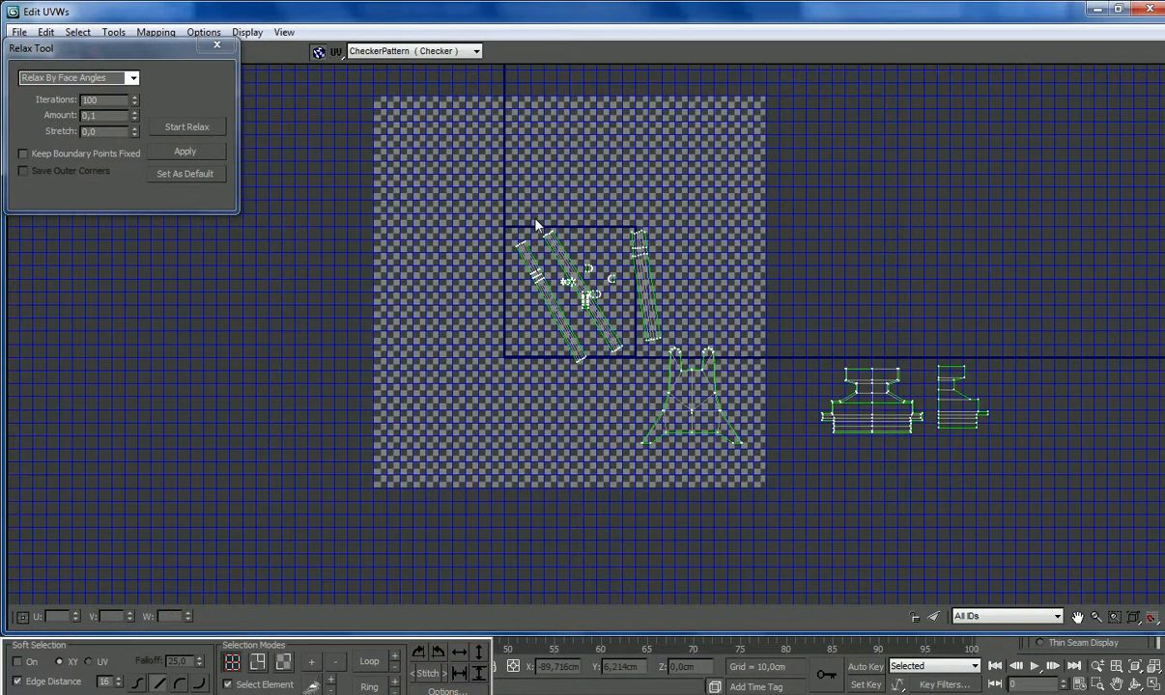
Step: Collapse the engine frame's Unwrap UVW modifier and rename the object as ENGINE
click(1148, 9)
right_click(1036, 145)
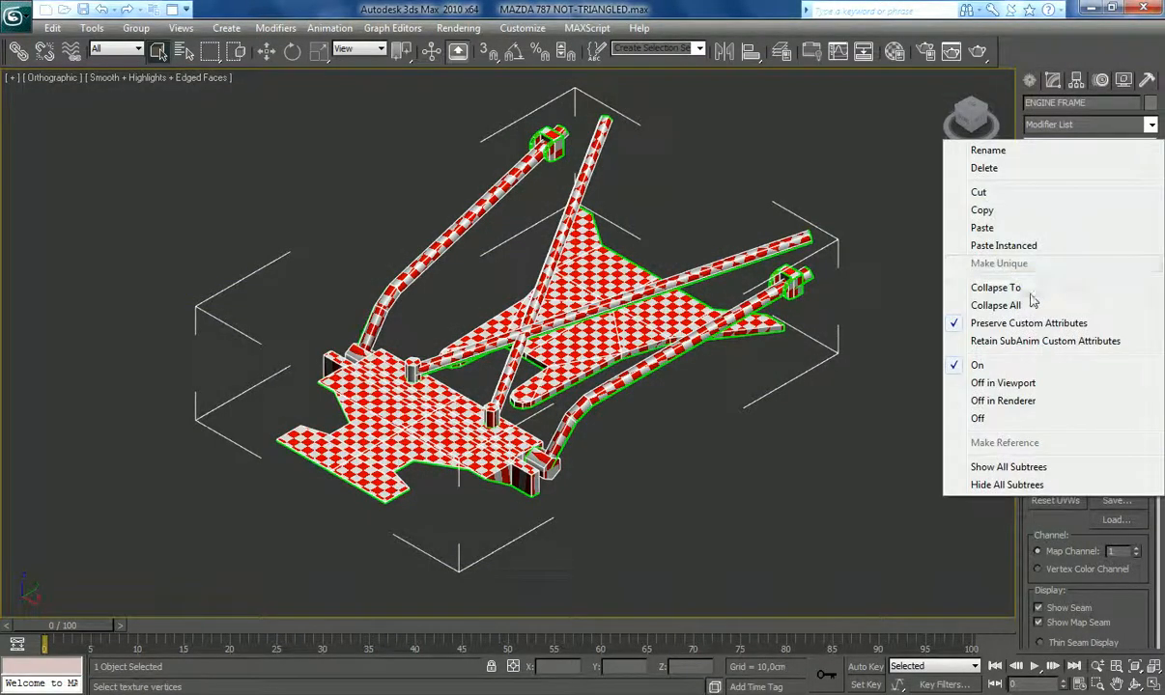
click(977, 286)
key(BackSpace)
Step: Unhide the ENGINE BLOCK object in the ENGINE layer
click(782, 51)
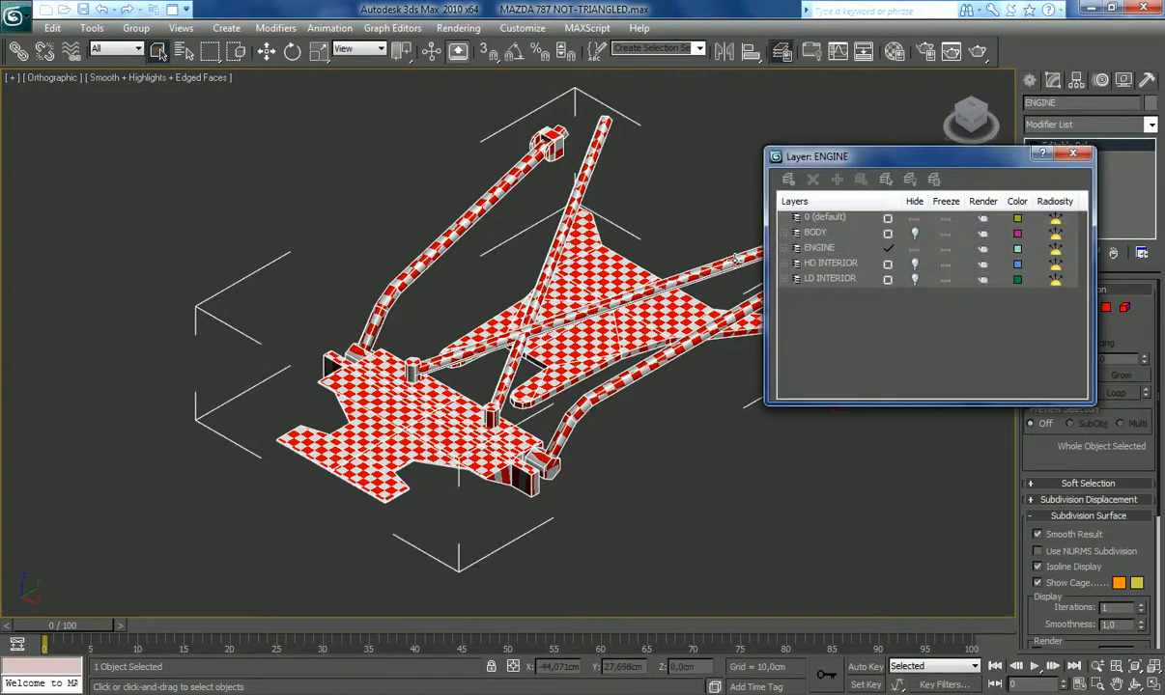
click(789, 248)
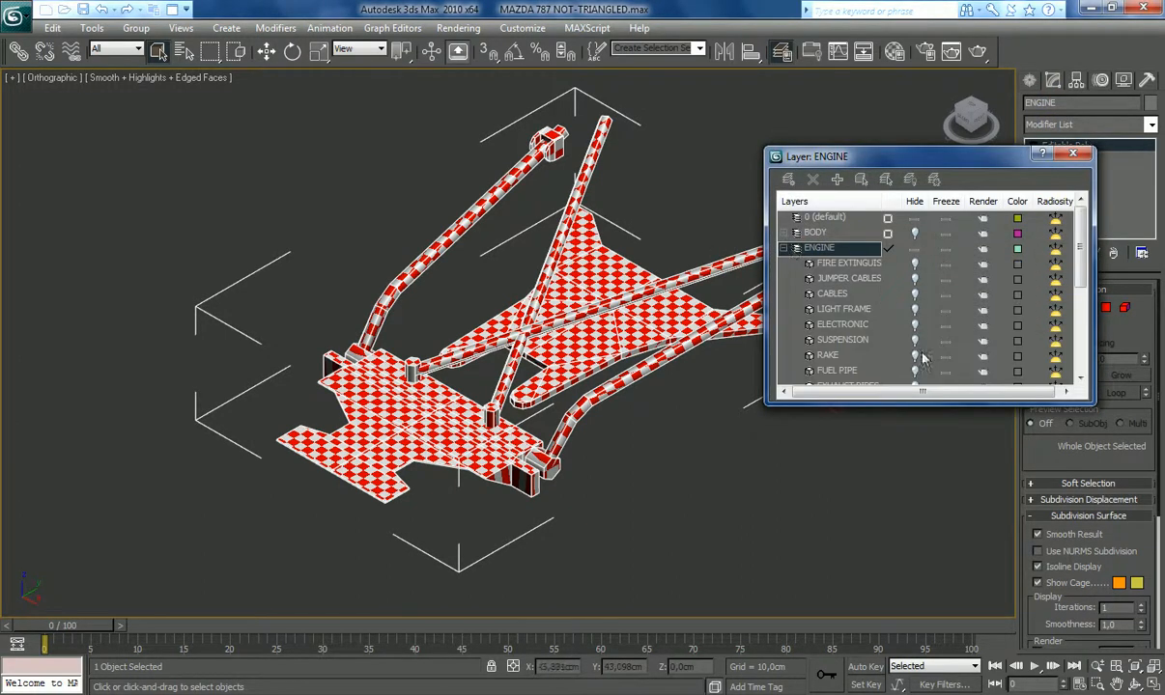
scroll(916, 348, down, 2)
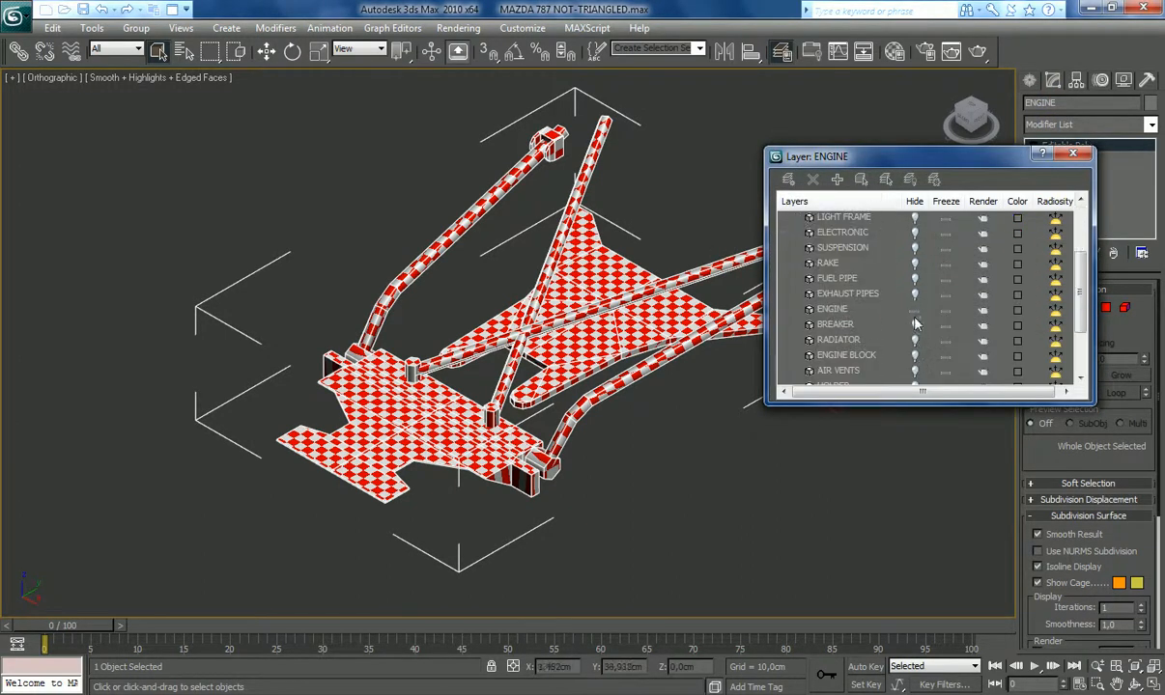
scroll(916, 328, down, 1)
click(915, 310)
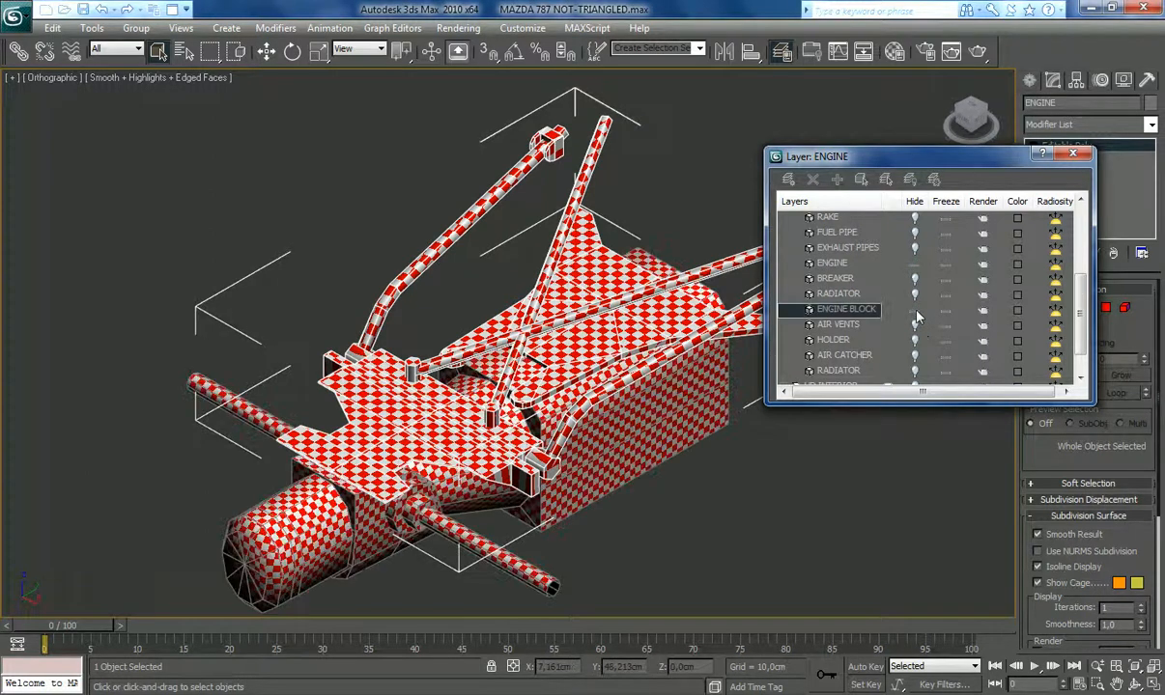
click(1073, 154)
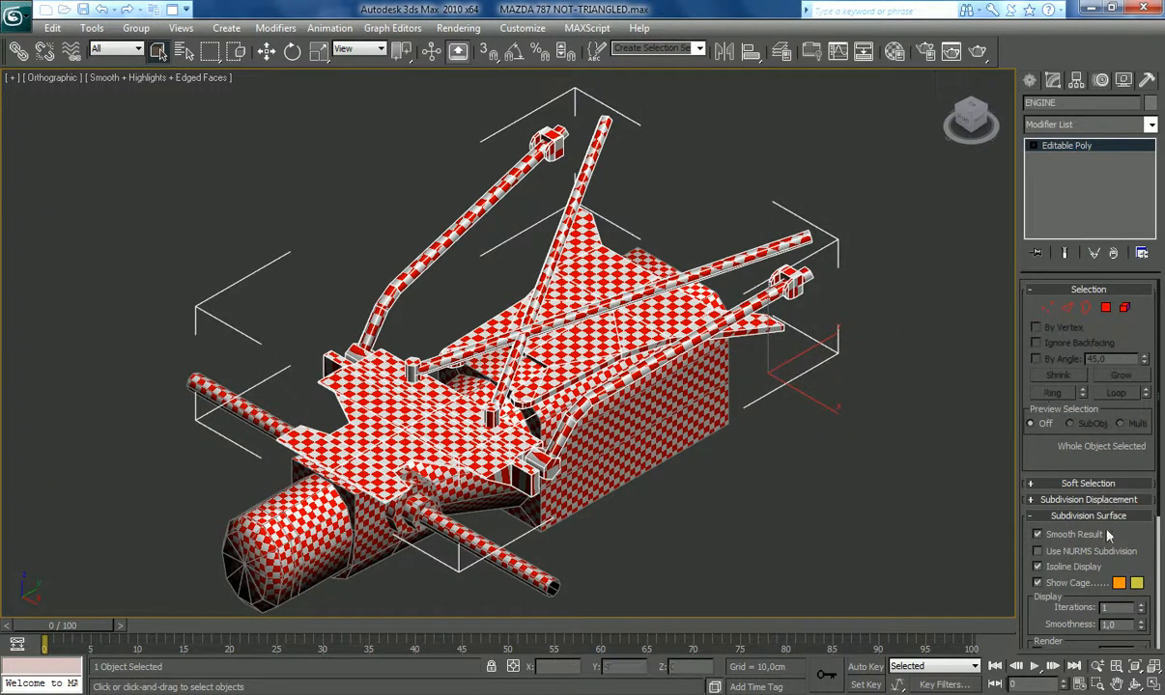
Step: Attach the engine block to the ENGINE mesh
click(1108, 517)
scroll(1084, 546, down, 5)
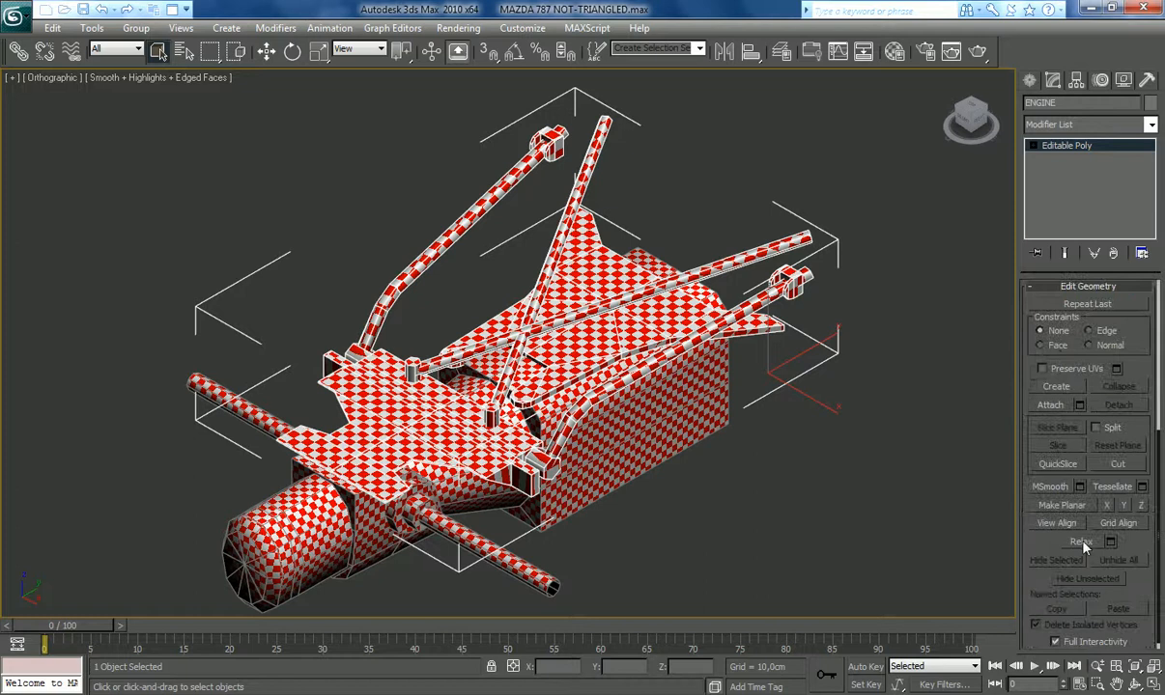
click(1052, 407)
click(639, 395)
click(1050, 408)
key(w)
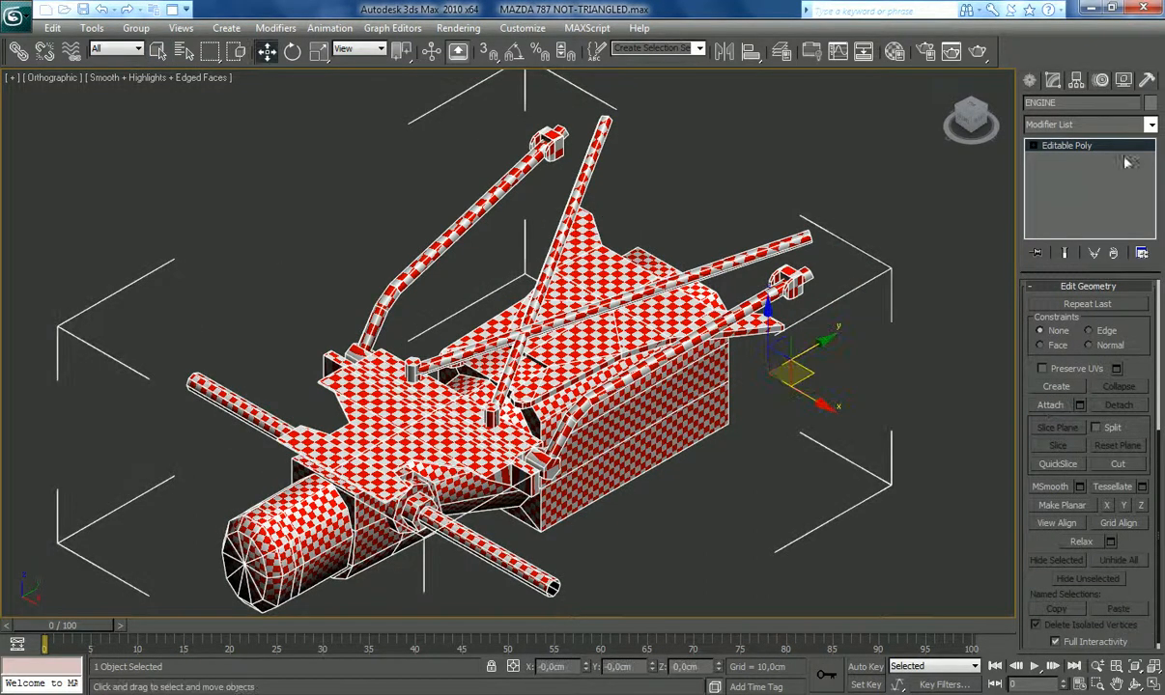
Step: Add an Unwrap UVW modifier to the combined ENGINE mesh and open its UV layout showing all the shells
click(1150, 127)
scroll(1089, 434, down, 10)
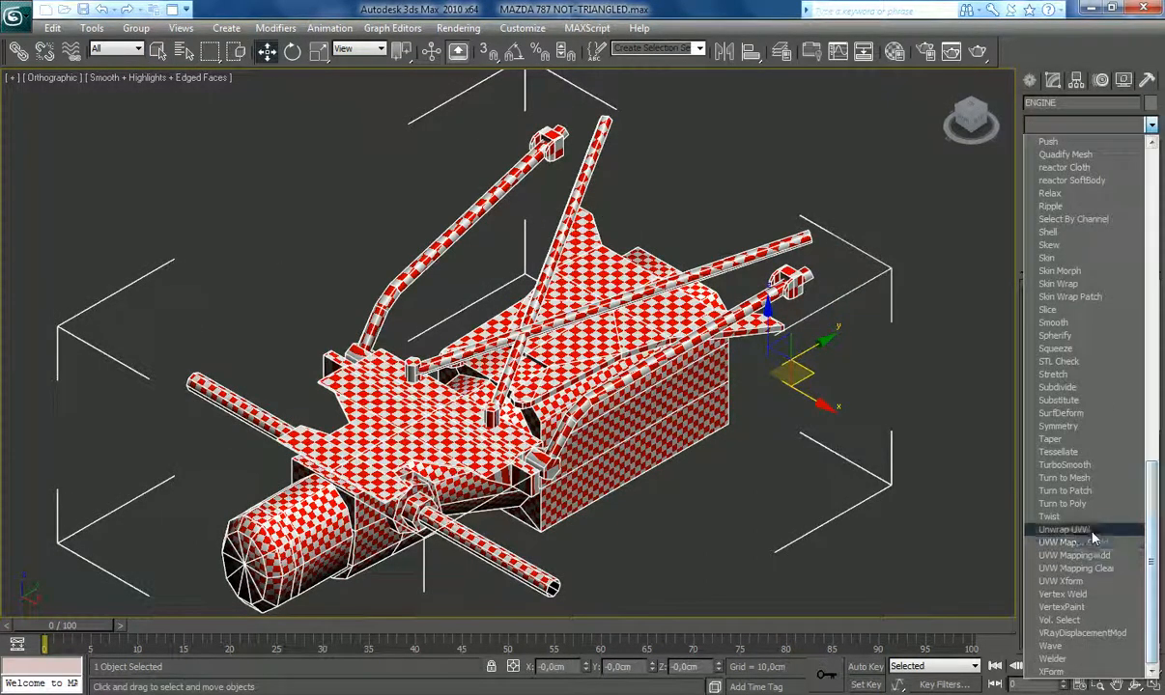
click(1093, 542)
click(1083, 478)
click(72, 681)
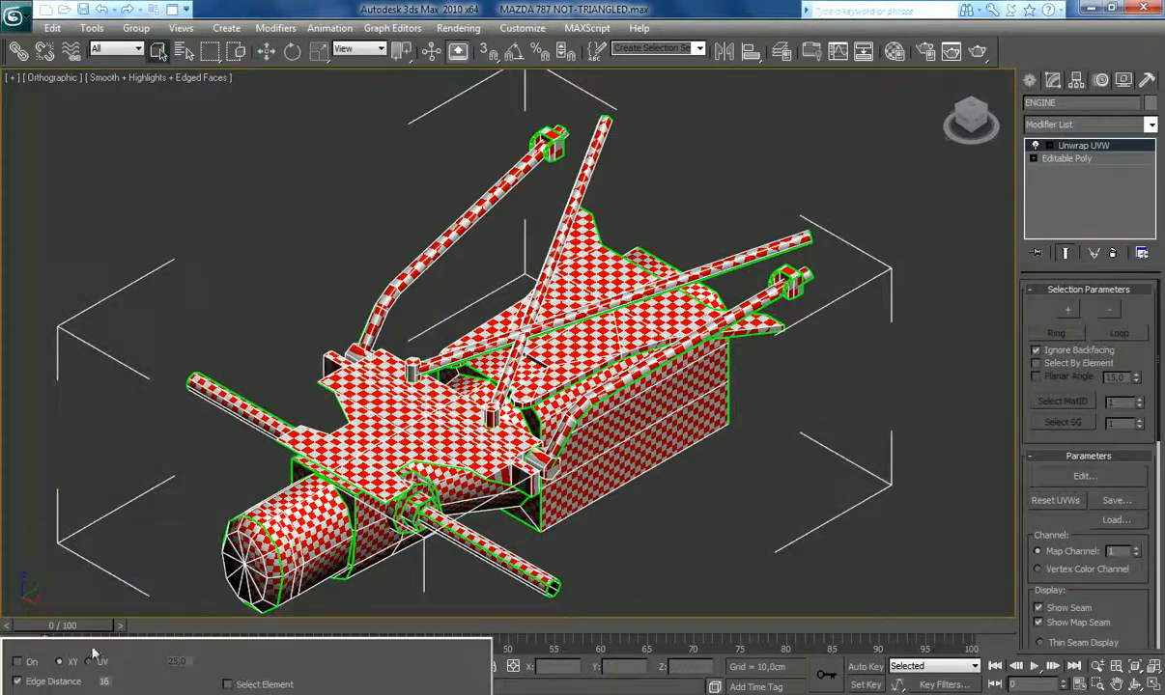
scroll(579, 280, down, 5)
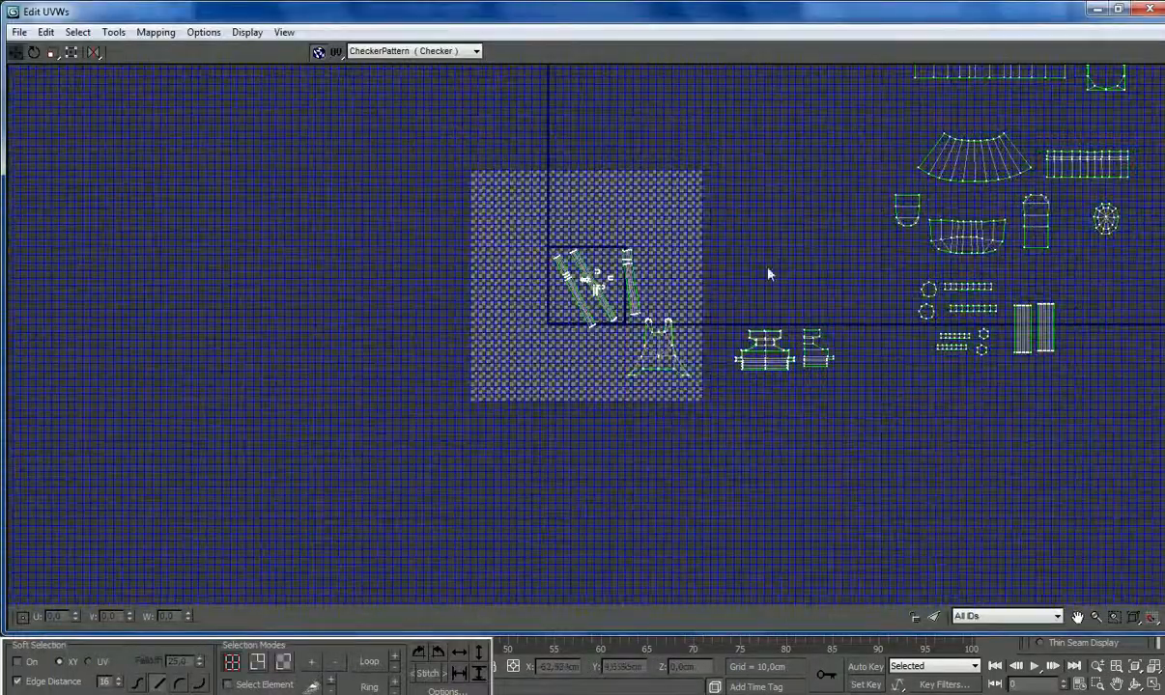
scroll(854, 278, up, 2)
Step: Move the engine frame's plate, tube and small-part UV shells group by group toward the engine block's shells
drag(607, 334, 808, 472)
drag(755, 387, 855, 260)
drag(600, 459, 481, 401)
click(280, 687)
drag(590, 454, 488, 404)
click(526, 401)
drag(566, 457, 784, 356)
click(495, 319)
drag(494, 318, 697, 326)
click(441, 350)
drag(441, 351, 748, 246)
scroll(432, 263, up, 6)
drag(400, 328, 665, 505)
scroll(611, 406, down, 6)
drag(580, 404, 900, 322)
scroll(900, 322, down, 4)
Step: Close the UV editor and collapse the ENGINE mesh's Unwrap UVW modifier into the Editable Poly
click(1149, 9)
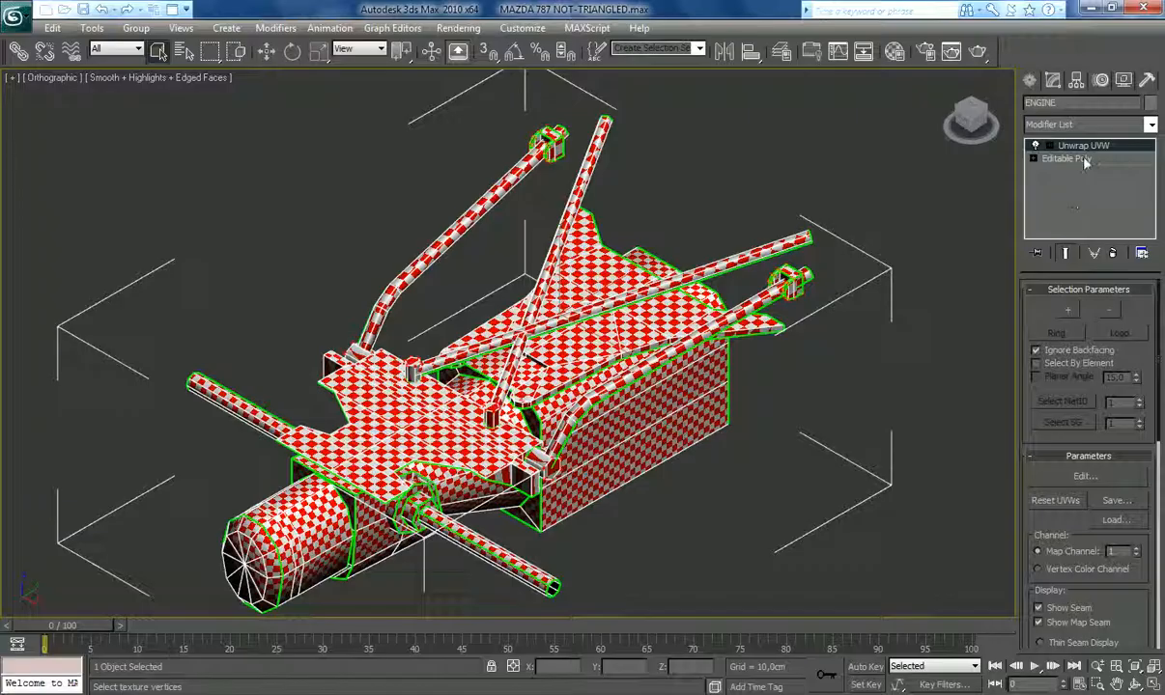
right_click(1092, 154)
click(970, 295)
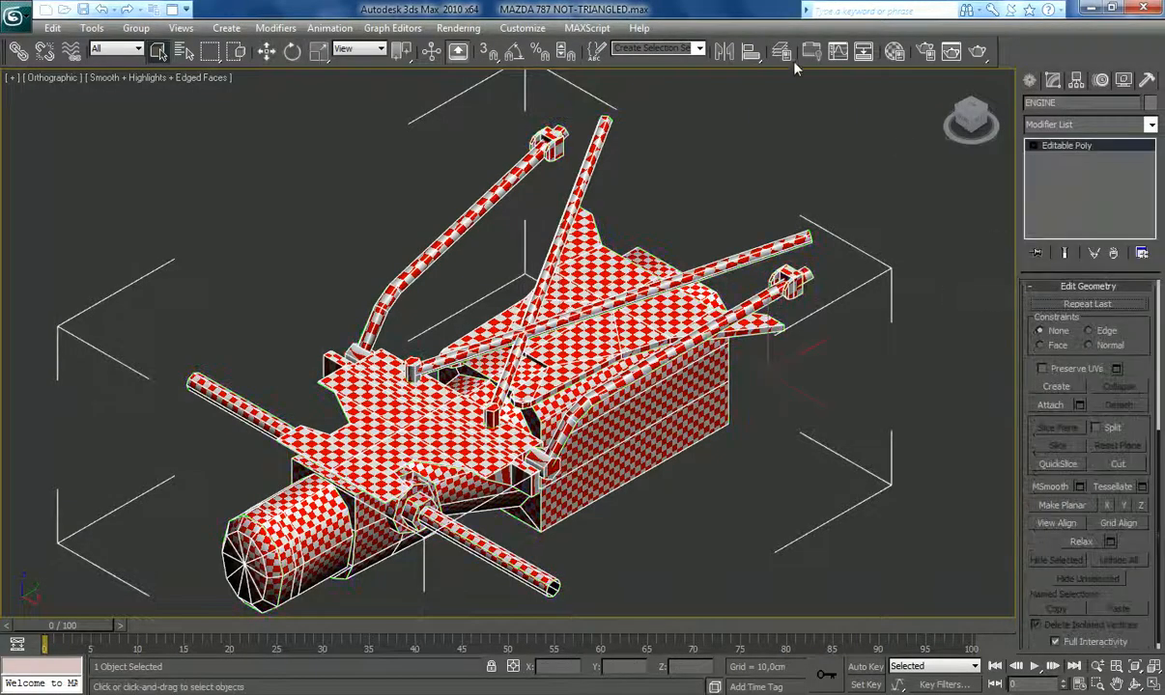
Step: Unhide the BODY layer and hide its ENGINE COVER and WING objects
click(780, 50)
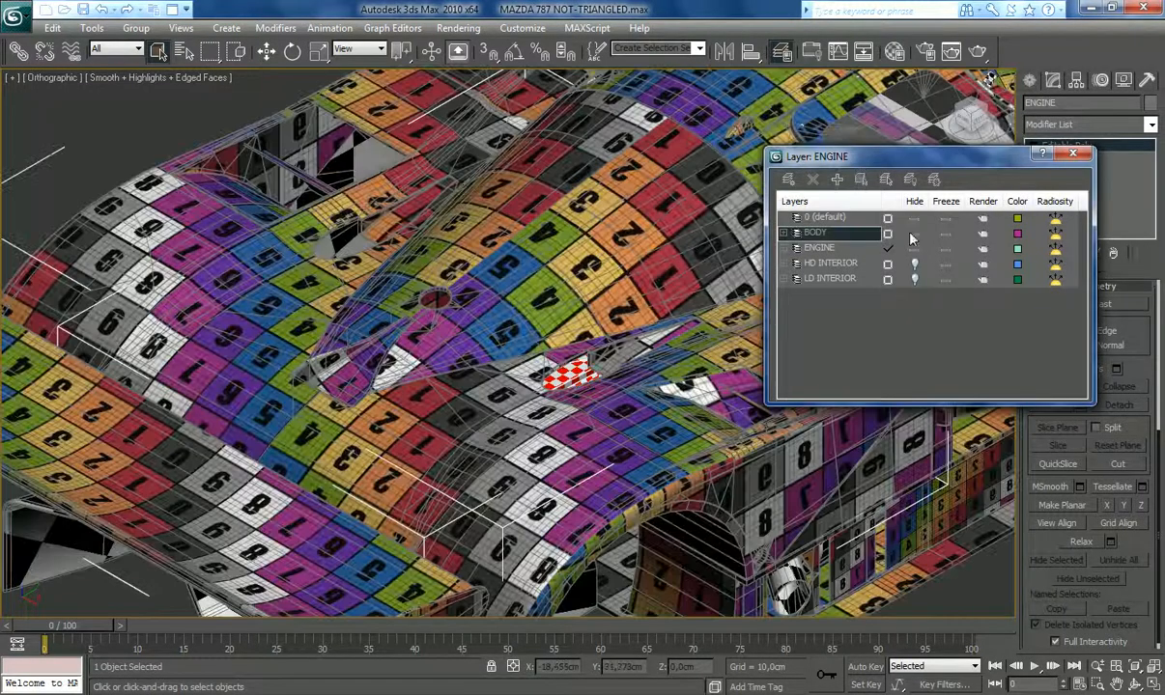
click(915, 233)
click(784, 234)
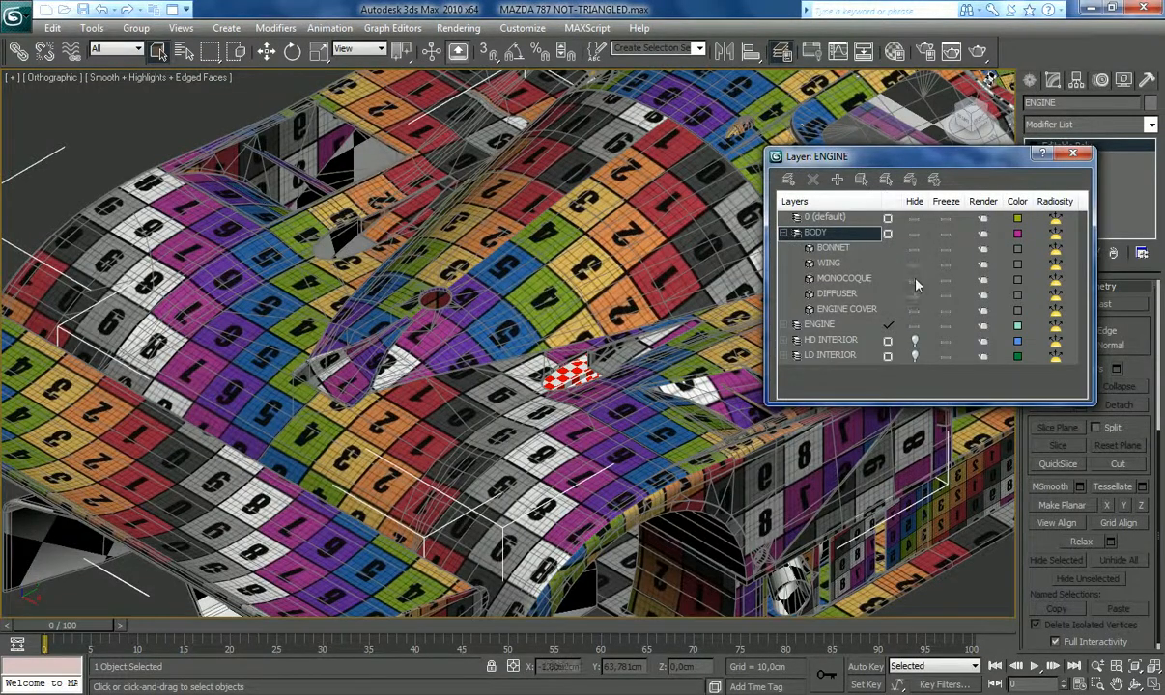
click(915, 310)
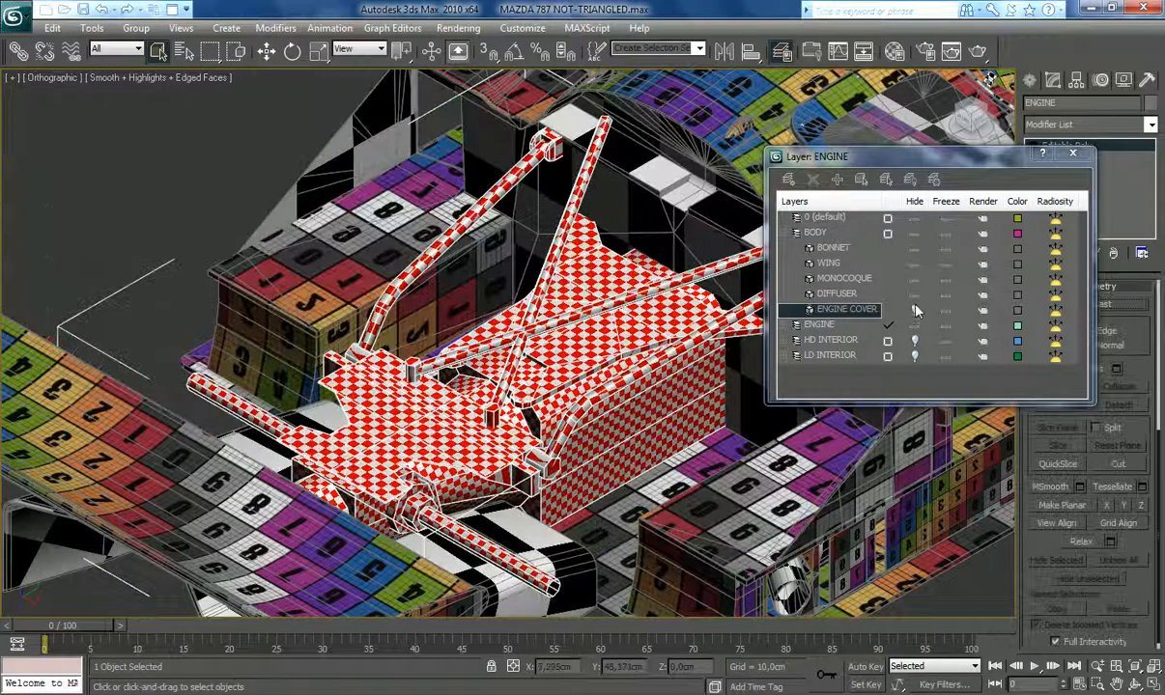
click(914, 263)
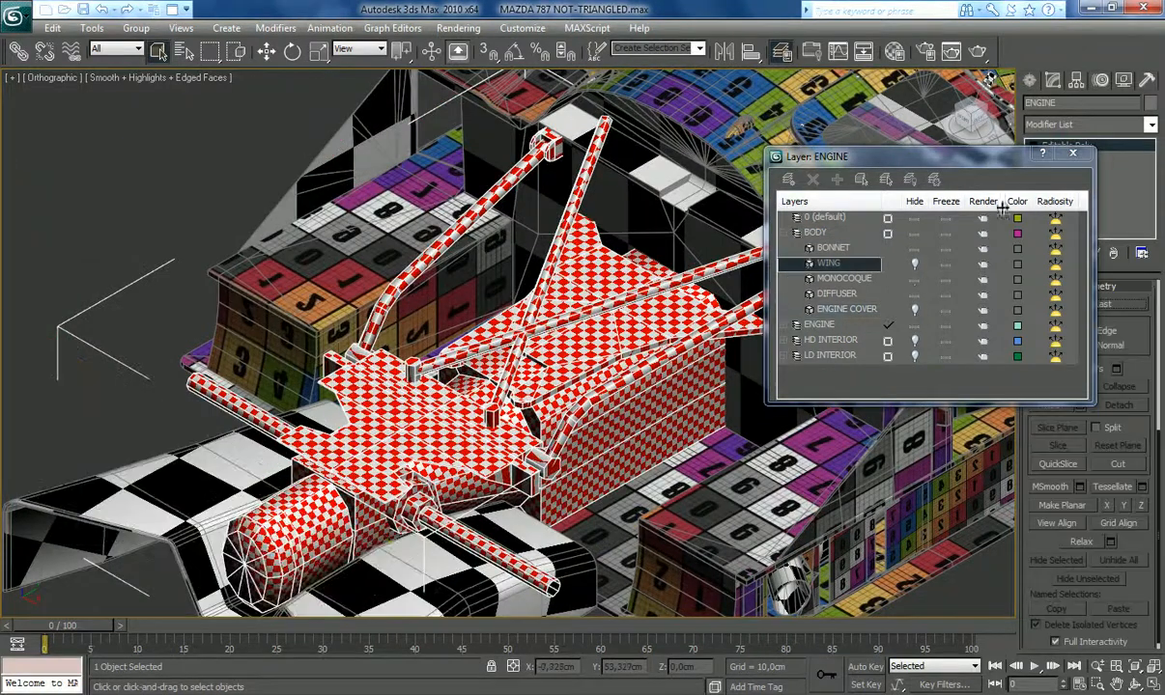
click(1074, 154)
Step: Turn off edged faces in the viewport and bring the mapped engine inside the car body into close view
click(1135, 668)
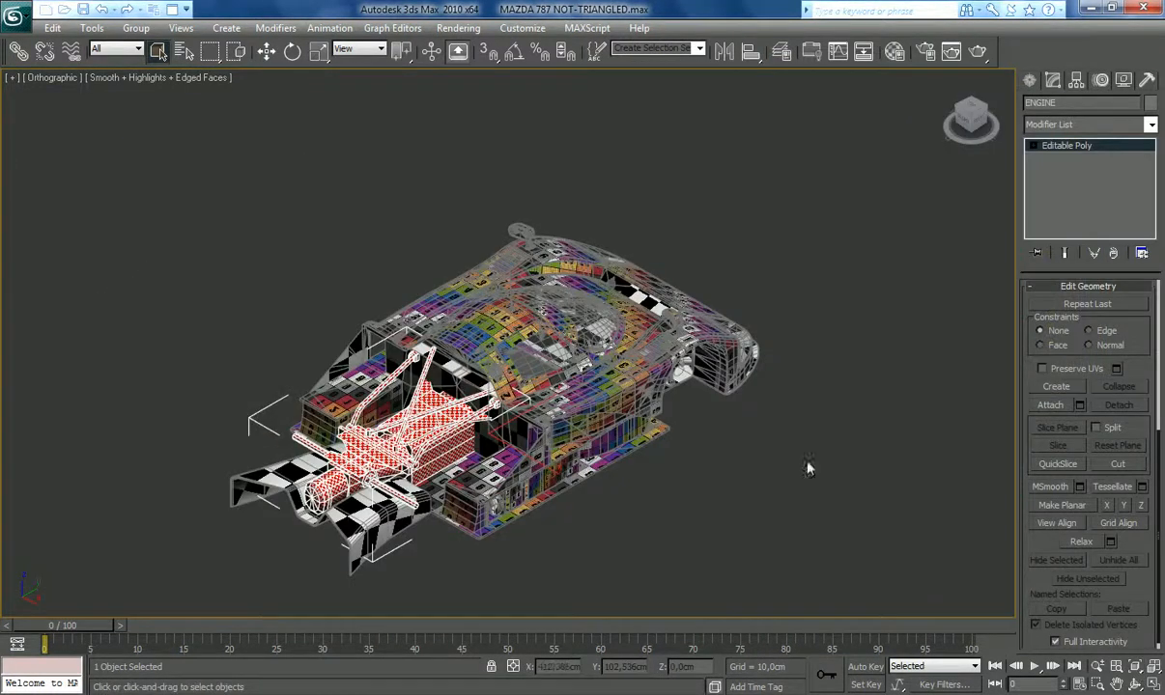
click(145, 77)
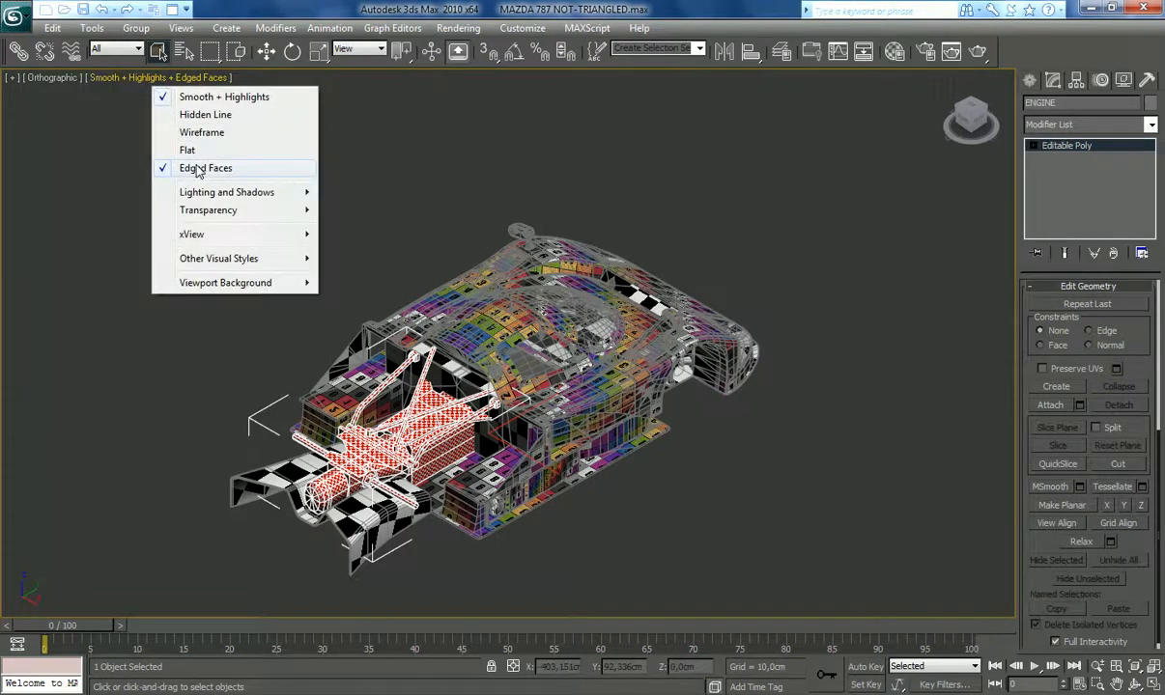
click(184, 166)
click(1119, 686)
drag(757, 518, 772, 453)
scroll(740, 440, up, 3)
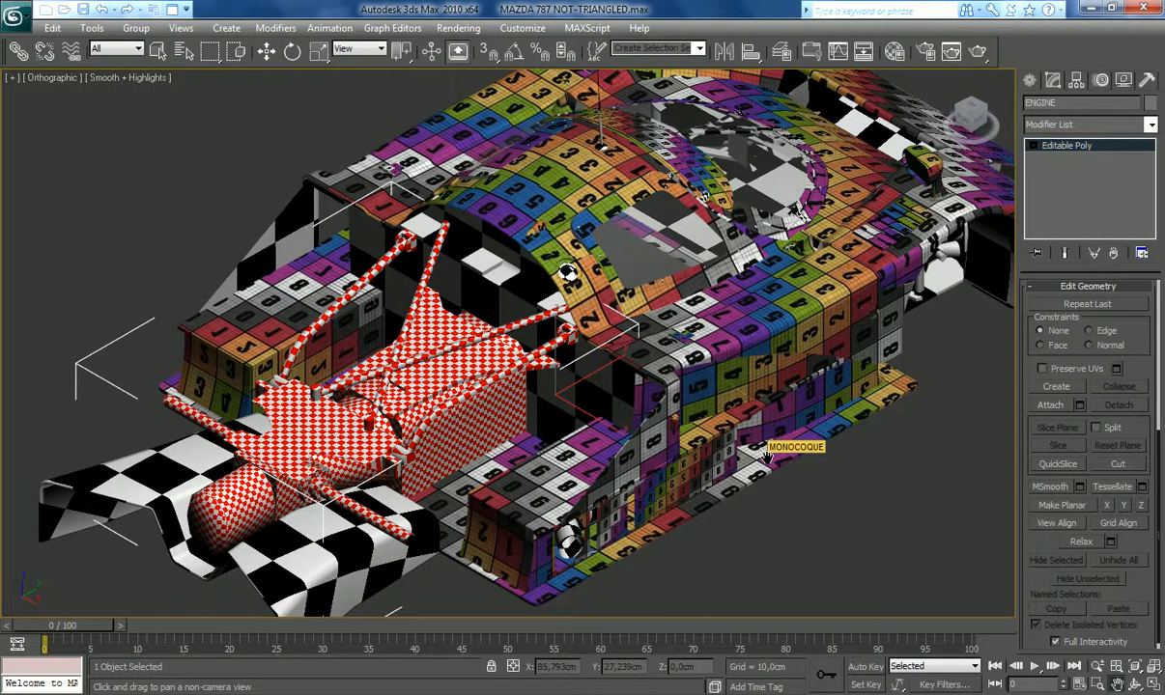